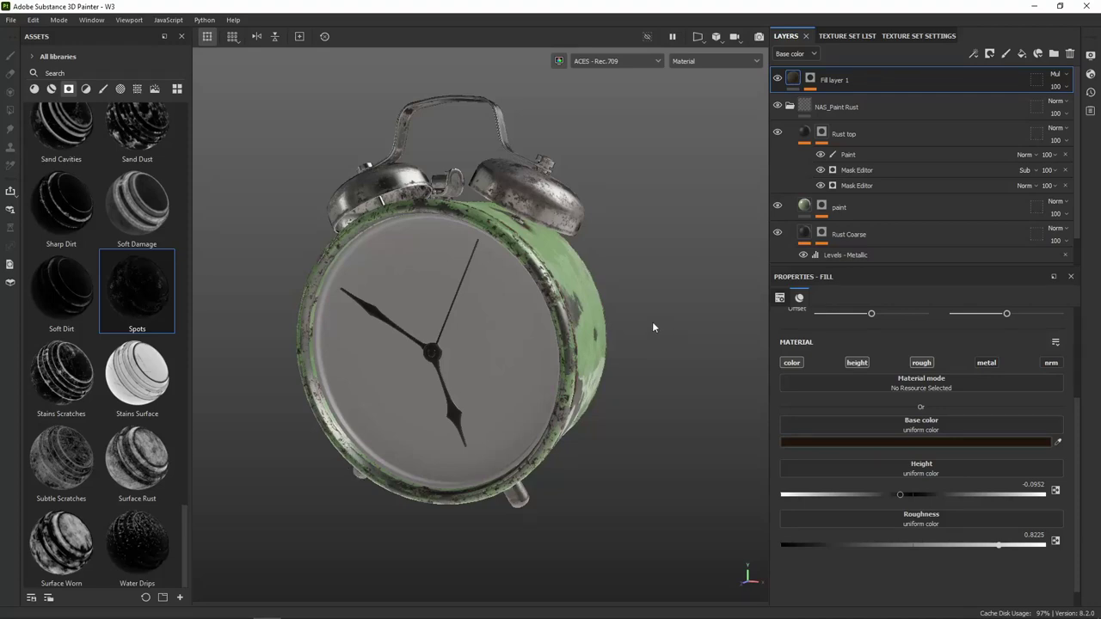
Orbit and zoom the viewport to look closely at the clock face and its green side.
left_click_drag(652, 327, 634, 369, "alt")
mouse_move(618, 431)
left_mouse_down("alt")
mouse_move(641, 432)
mouse_move(681, 405)
mouse_move(646, 393)
mouse_move(711, 347)
left_mouse_up("alt")
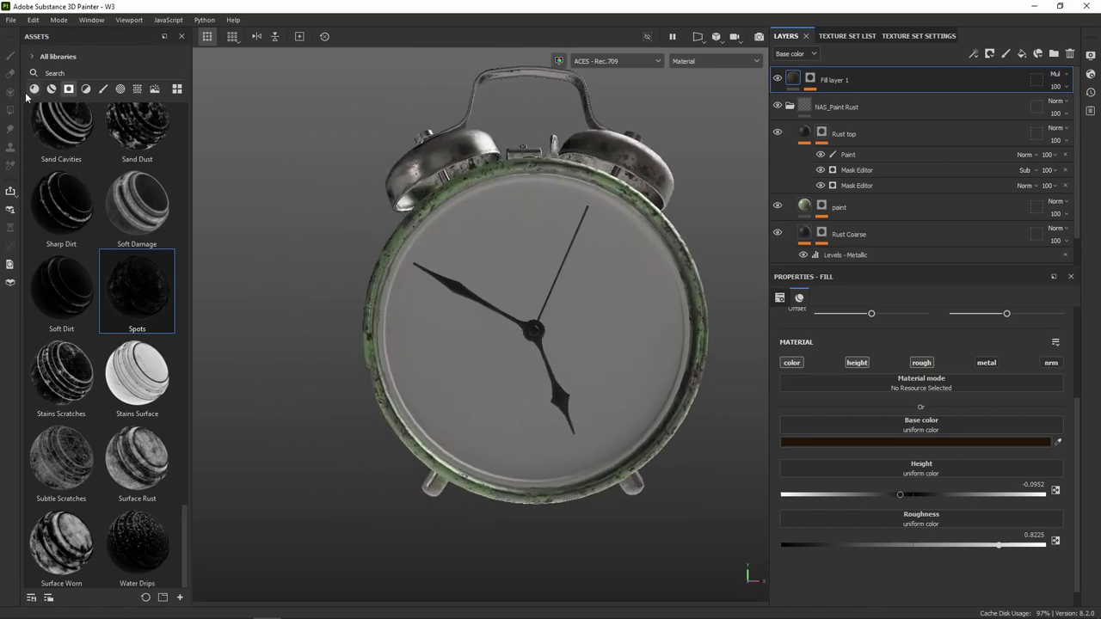
mouse_move(681, 121)
left_mouse_down("alt")
mouse_move(573, 207)
mouse_move(668, 132)
mouse_move(572, 166)
mouse_move(699, 171)
mouse_move(680, 216)
mouse_move(707, 211)
mouse_move(721, 166)
mouse_move(738, 183)
left_mouse_up("alt")
scroll(707, 205, "up", 3)
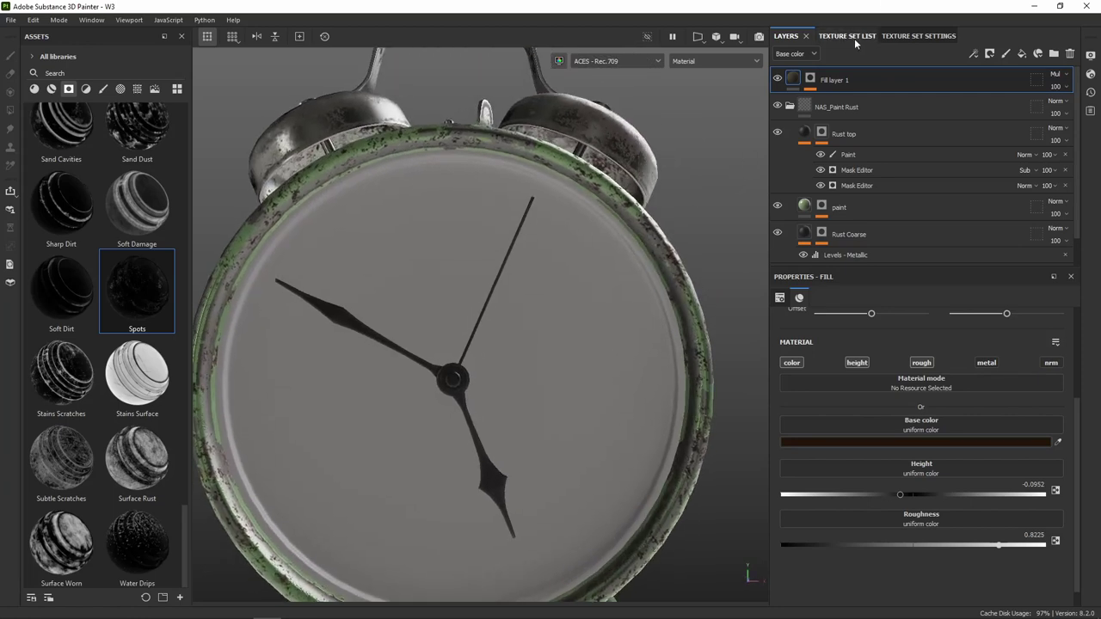
Isolate the Face texture set, show all sets again, and centre the clock front-on.
left_click(847, 36)
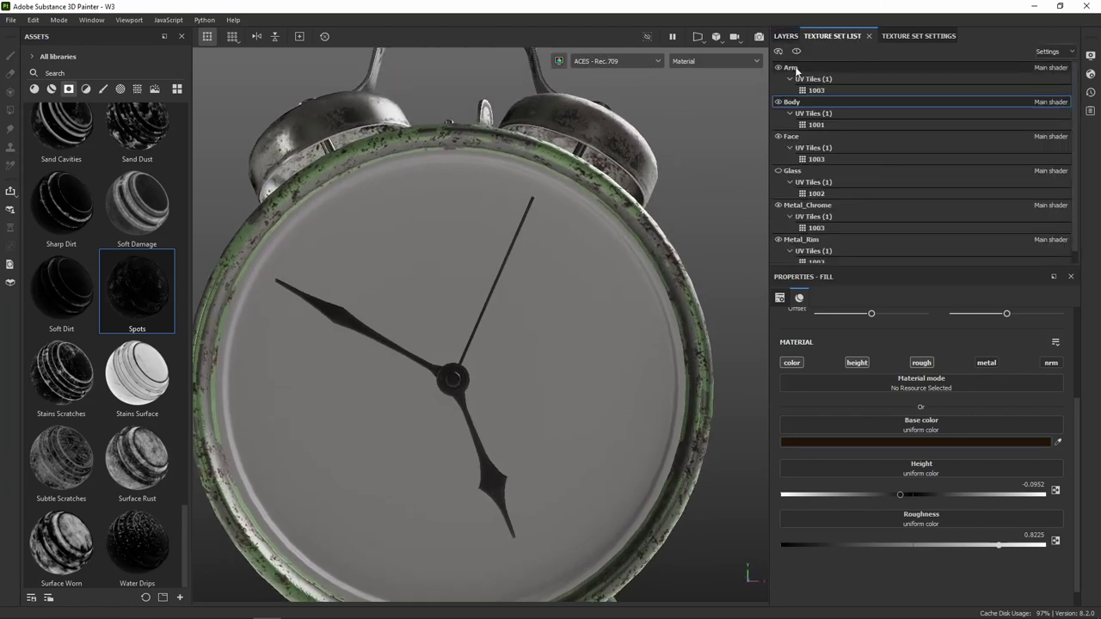
left_click(1023, 135)
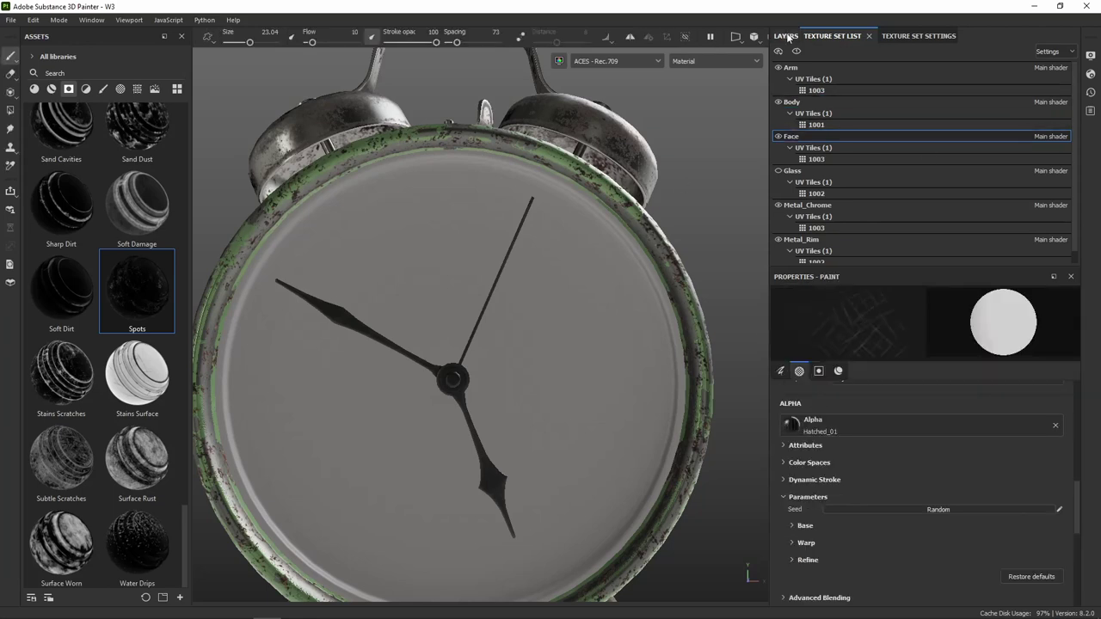
left_click(796, 52)
left_click(797, 51)
left_click_drag(662, 361, 658, 321, "alt")
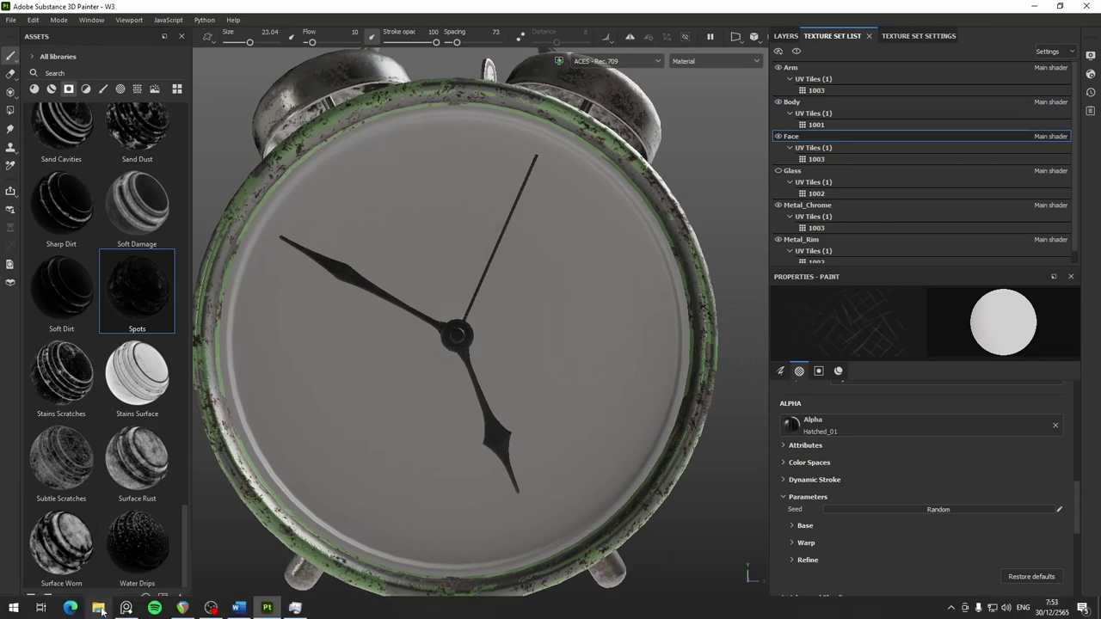
Open the alarm clock reference photo from the Alarm Clock folder in the 802403_802332 project.
left_click(99, 608)
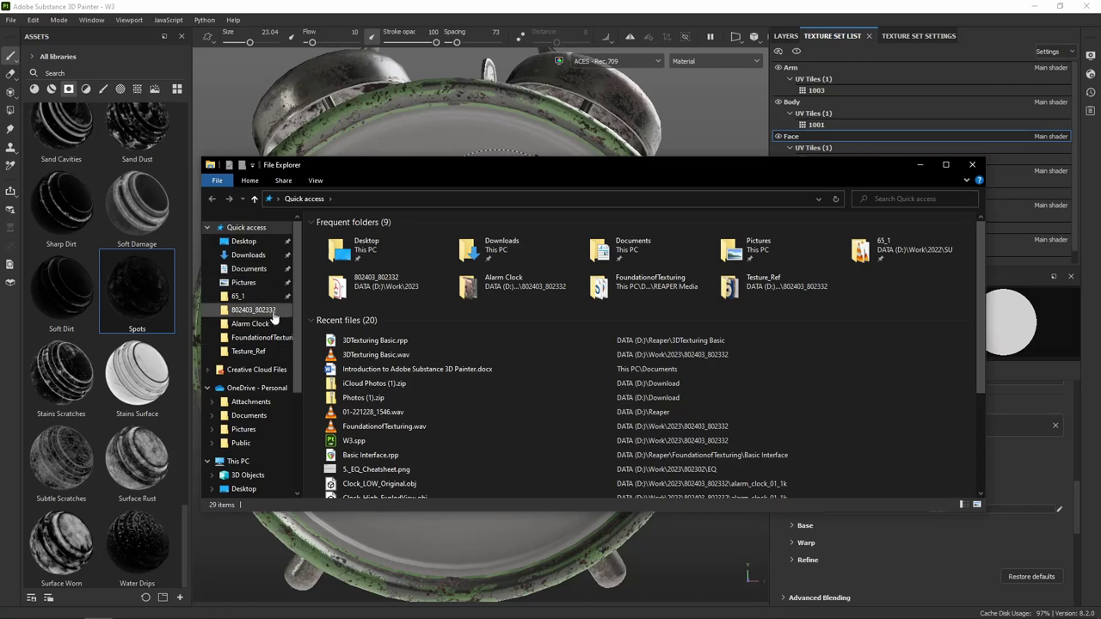
left_click(258, 309)
left_click(343, 251)
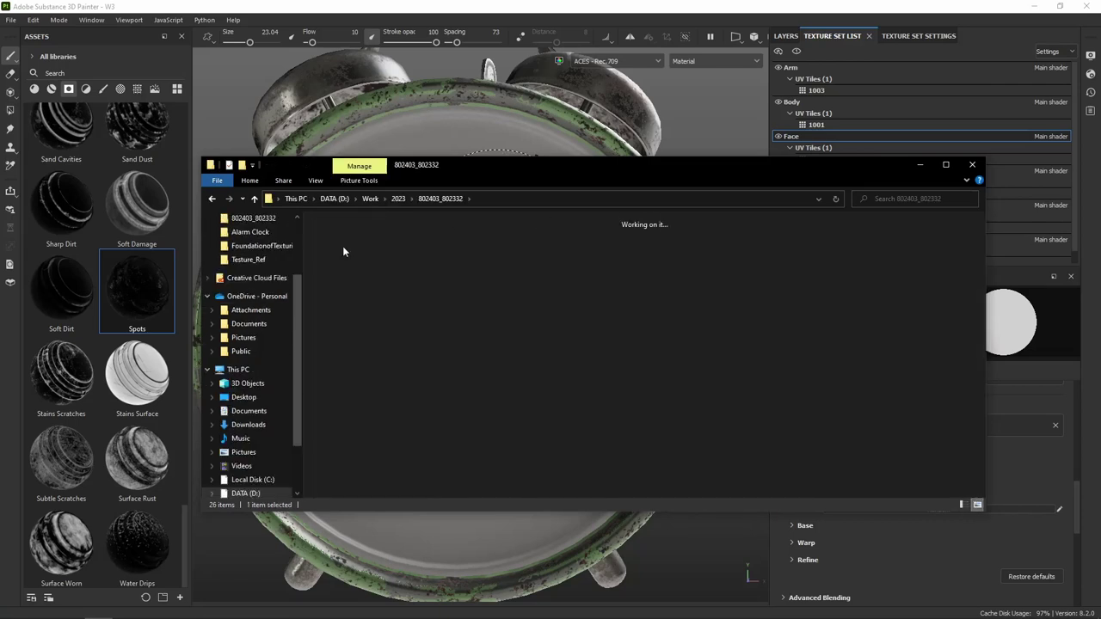
double_click(420, 258)
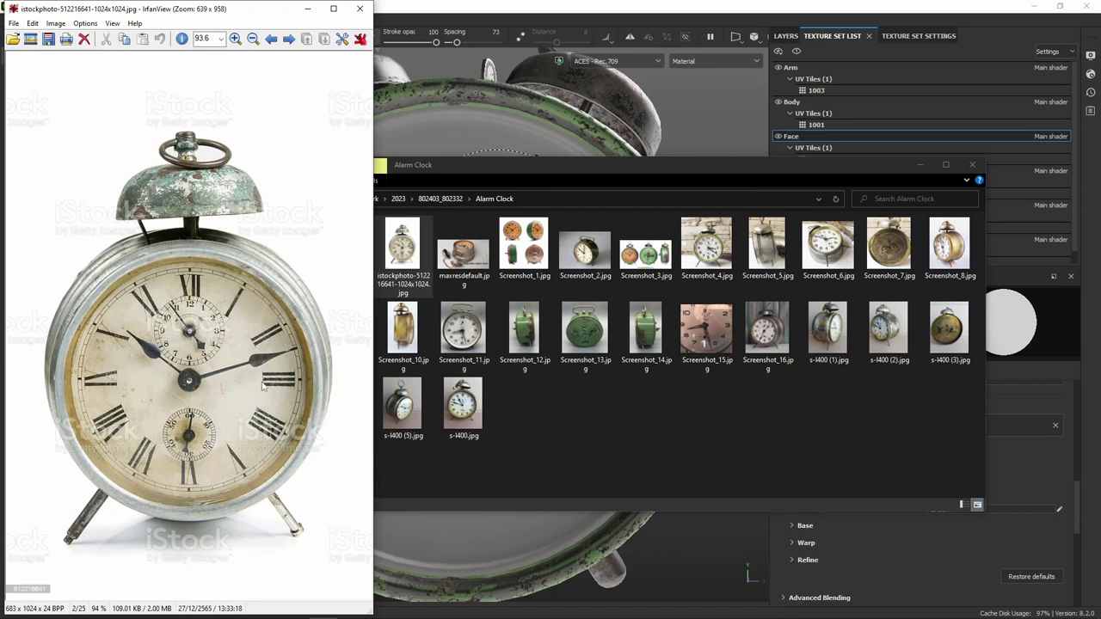
Step through all 25 alarm clock reference photos in IrfanView.
scroll(248, 229, "down", 1)
scroll(248, 229, "down", 1)
scroll(247, 229, "down", 1)
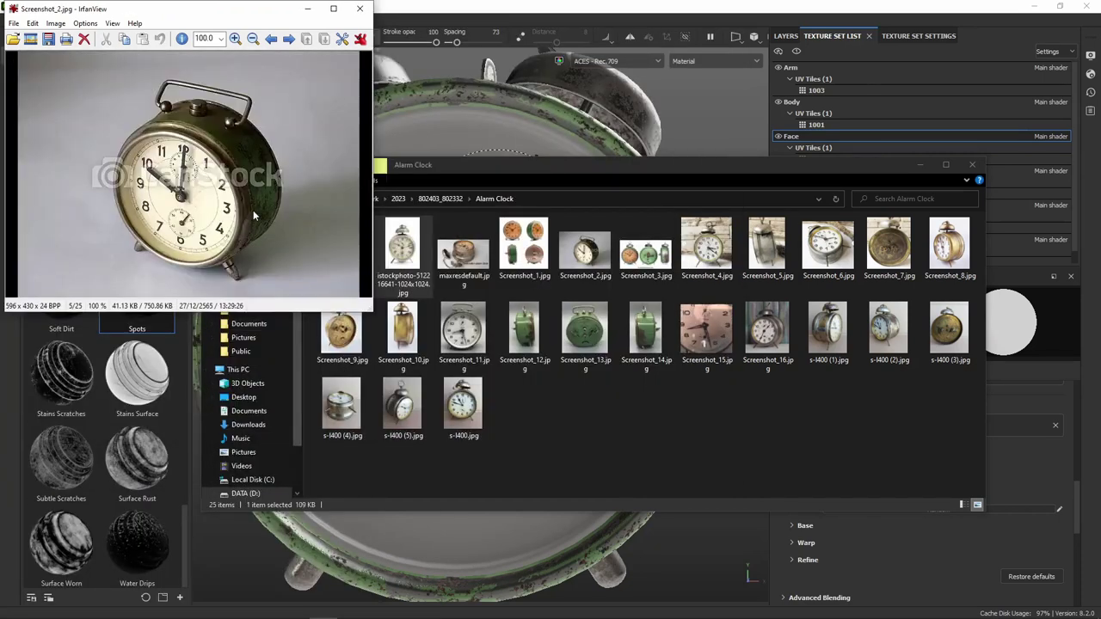
scroll(209, 210, "down", 1)
scroll(219, 211, "down", 1)
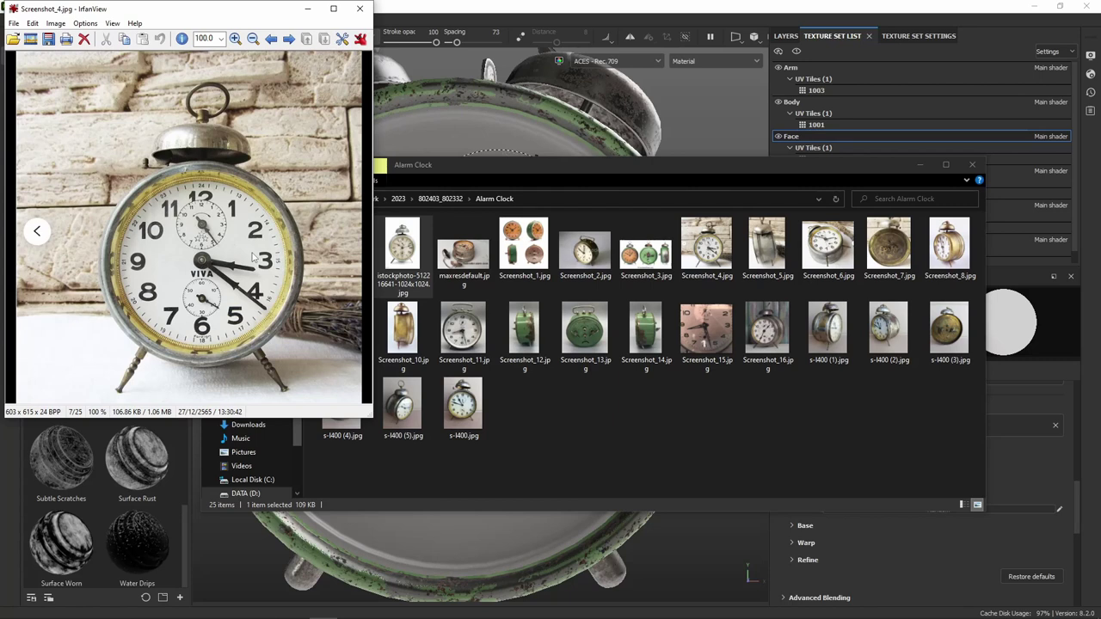
scroll(241, 253, "down", 1)
scroll(241, 252, "down", 1)
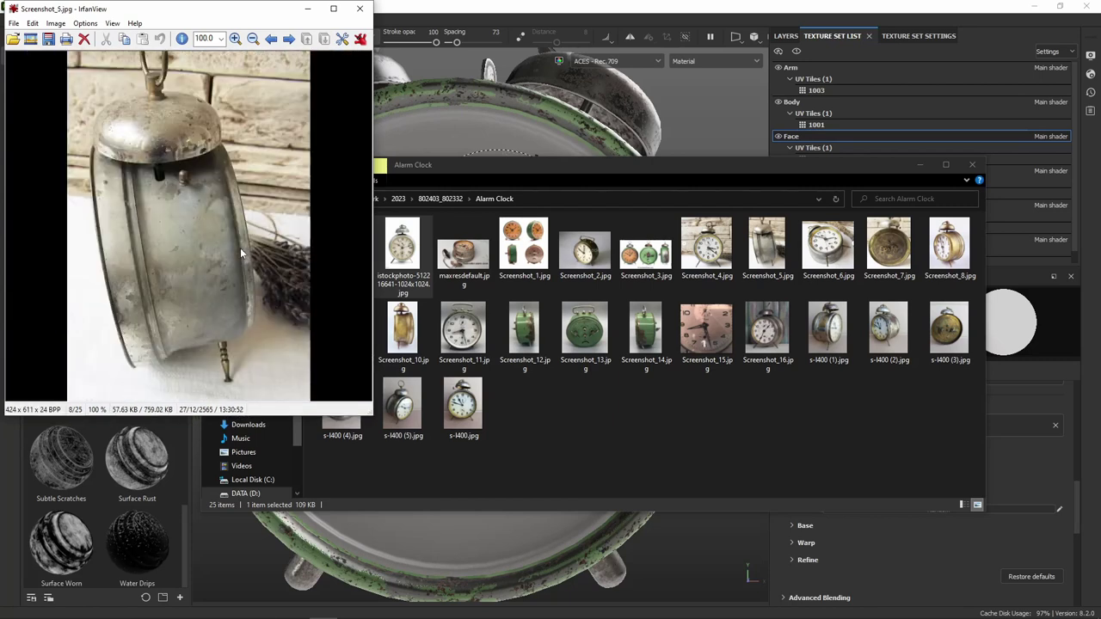
scroll(241, 252, "down", 1)
scroll(241, 253, "down", 1)
scroll(241, 252, "down", 1)
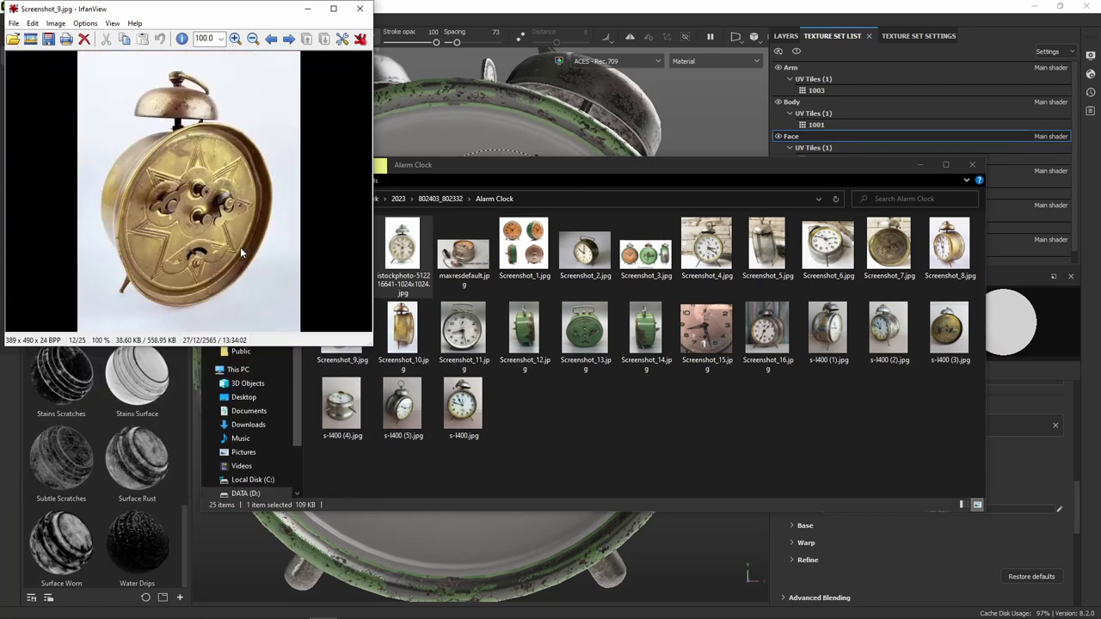
scroll(241, 253, "down", 1)
scroll(241, 252, "down", 1)
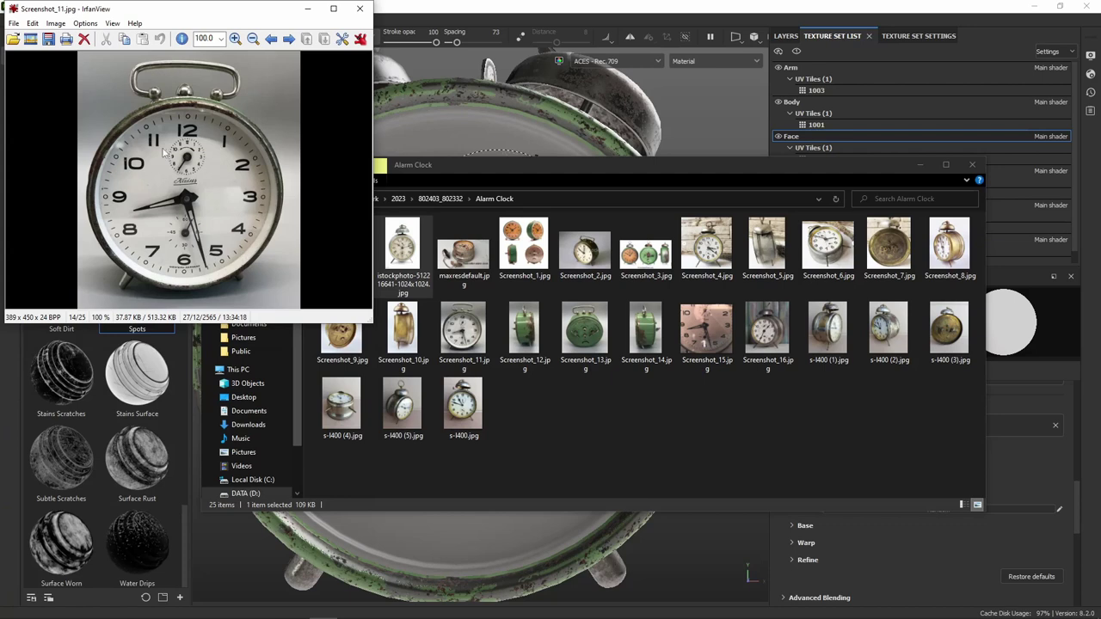
scroll(254, 204, "down", 1)
scroll(254, 204, "down", 1)
scroll(254, 205, "down", 1)
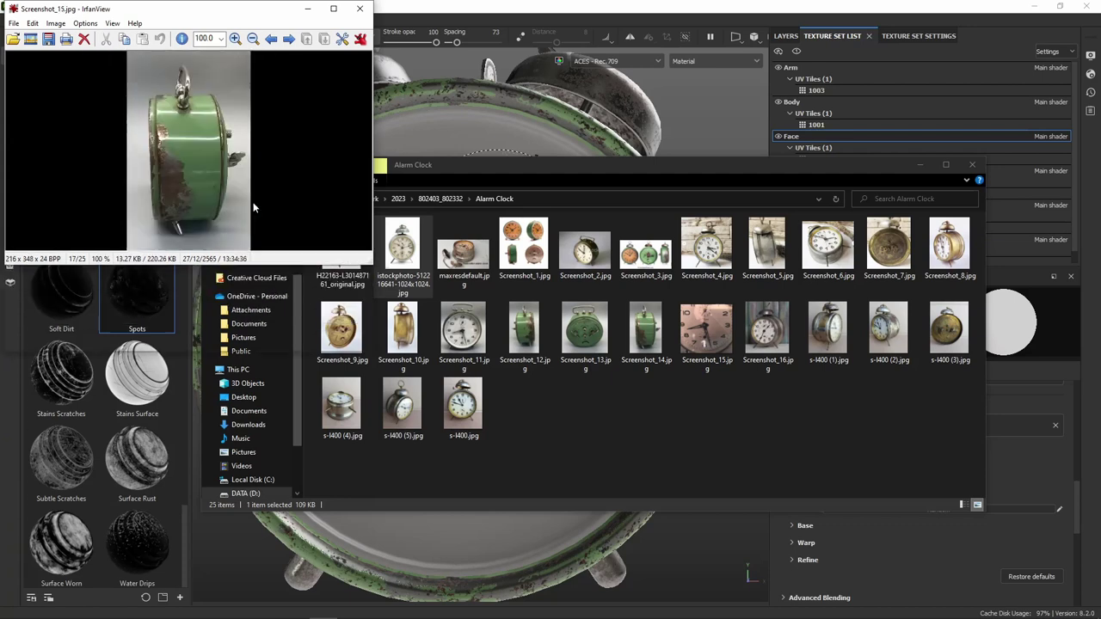
scroll(253, 206, "down", 1)
scroll(254, 206, "down", 1)
scroll(254, 206, "down", 1)
scroll(254, 207, "down", 1)
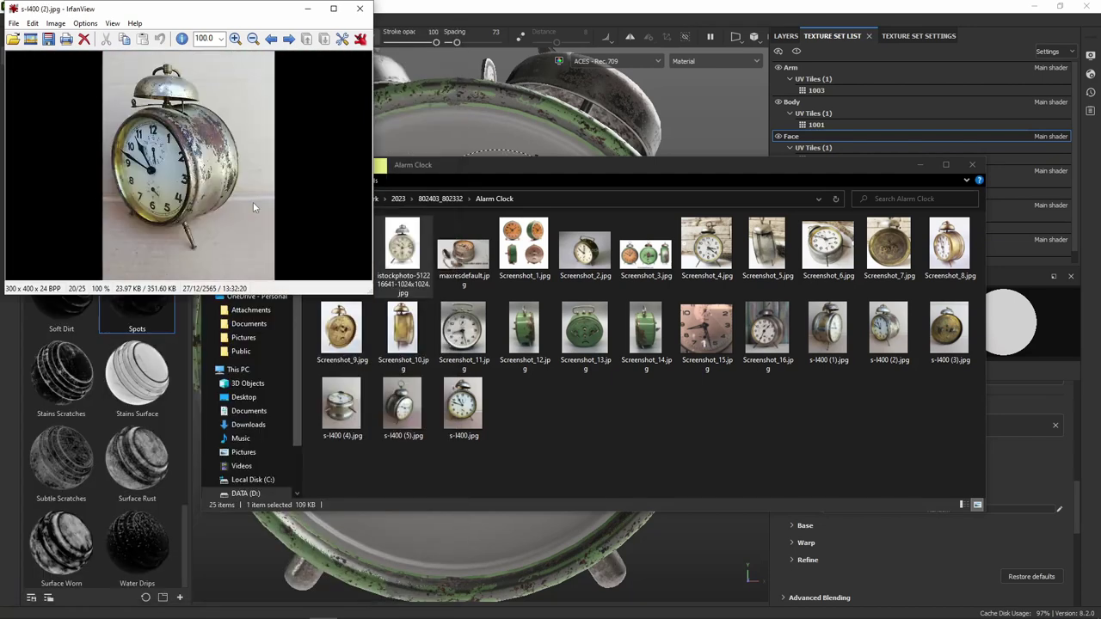
scroll(254, 207, "down", 1)
scroll(254, 207, "down", 2)
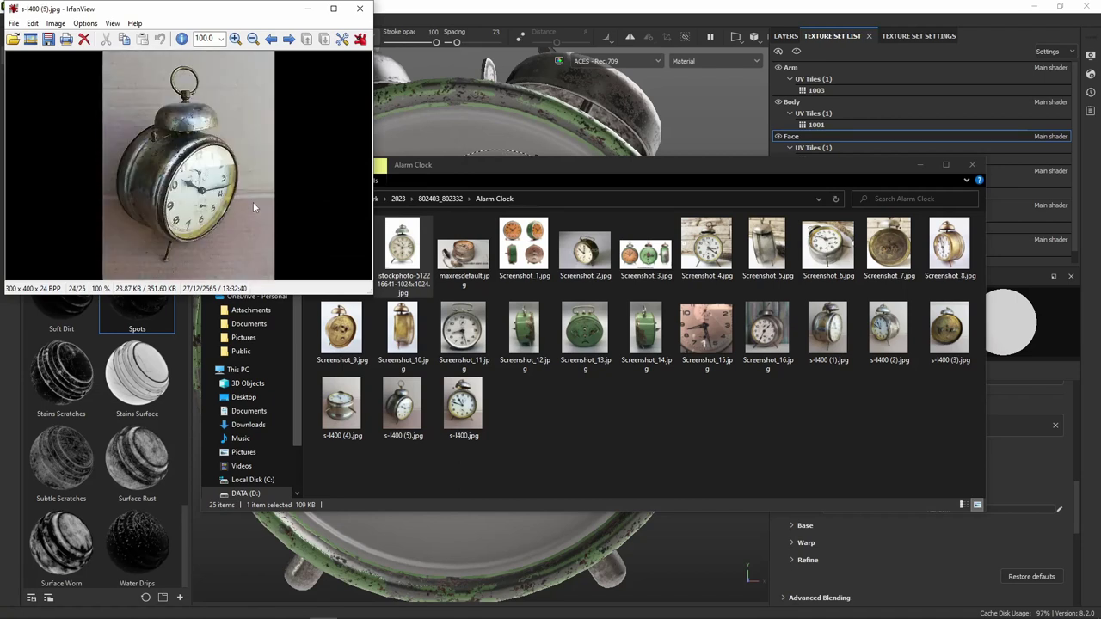
scroll(253, 206, "down", 1)
scroll(253, 207, "down", 1)
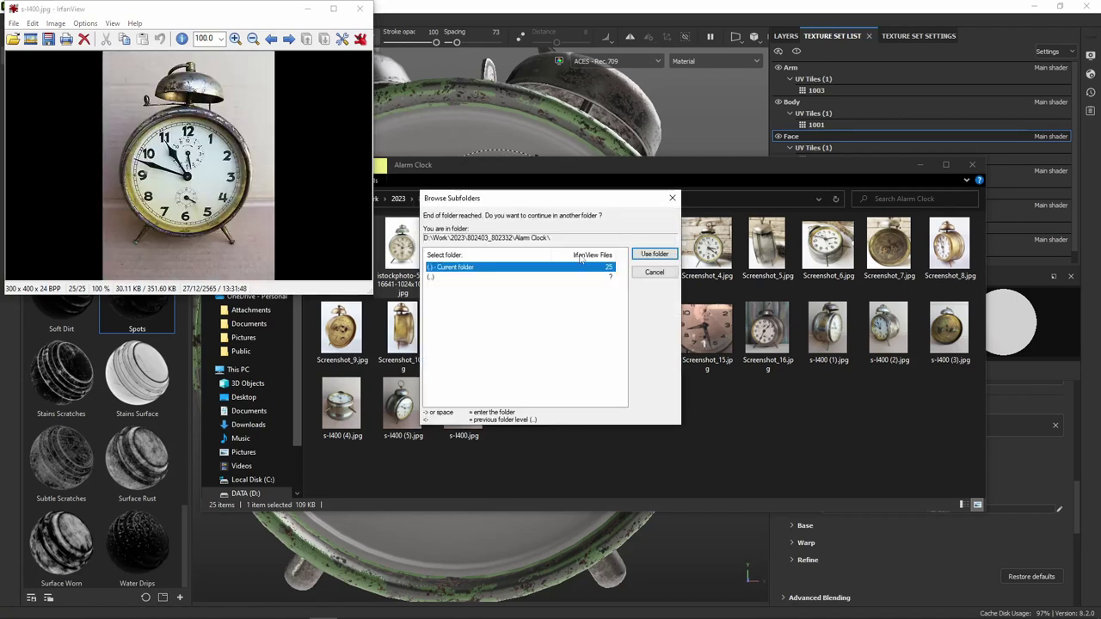
Restart from the first image, settle on Screenshot_2.jpg, and bring the Edge browser up behind it.
left_click(655, 254)
scroll(288, 241, "down", 1)
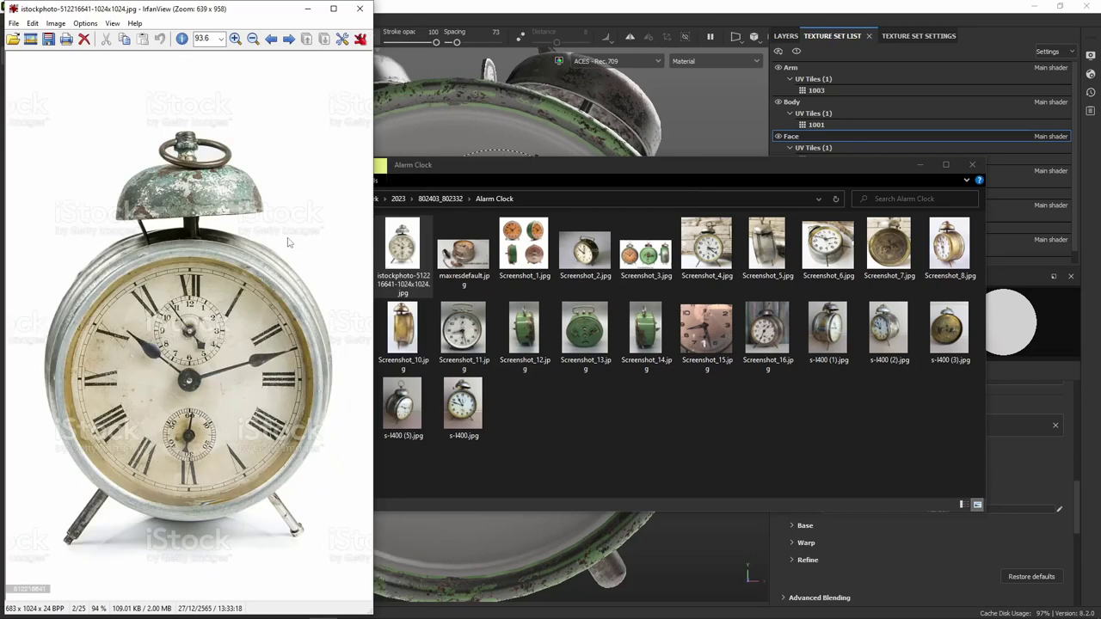
scroll(288, 242, "down", 1)
scroll(288, 242, "up", 1)
scroll(288, 242, "down", 1)
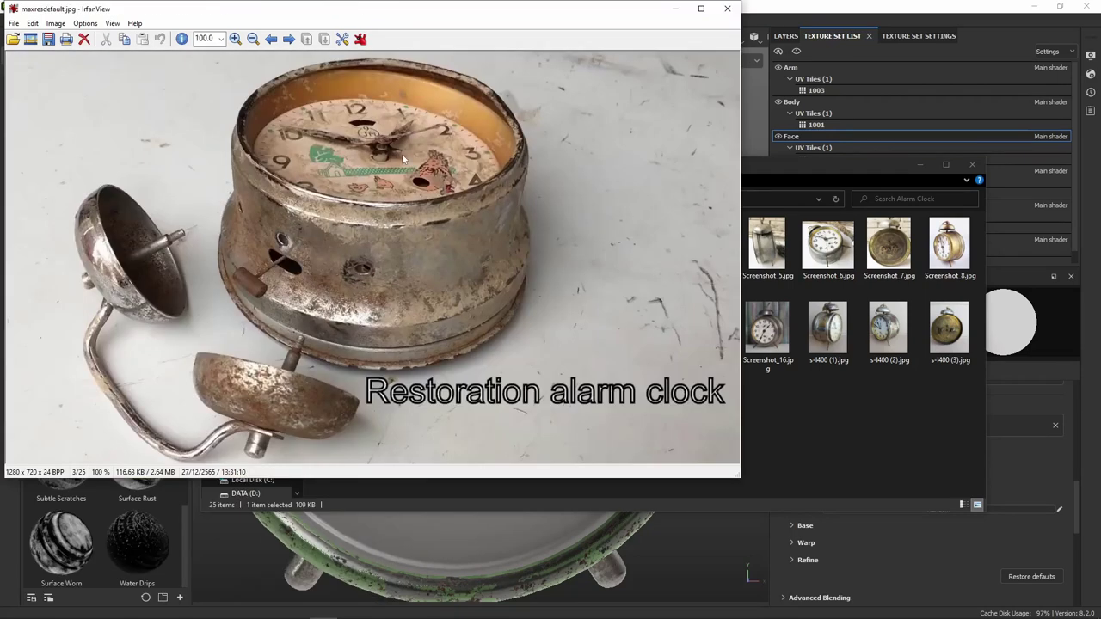
scroll(233, 196, "down", 1)
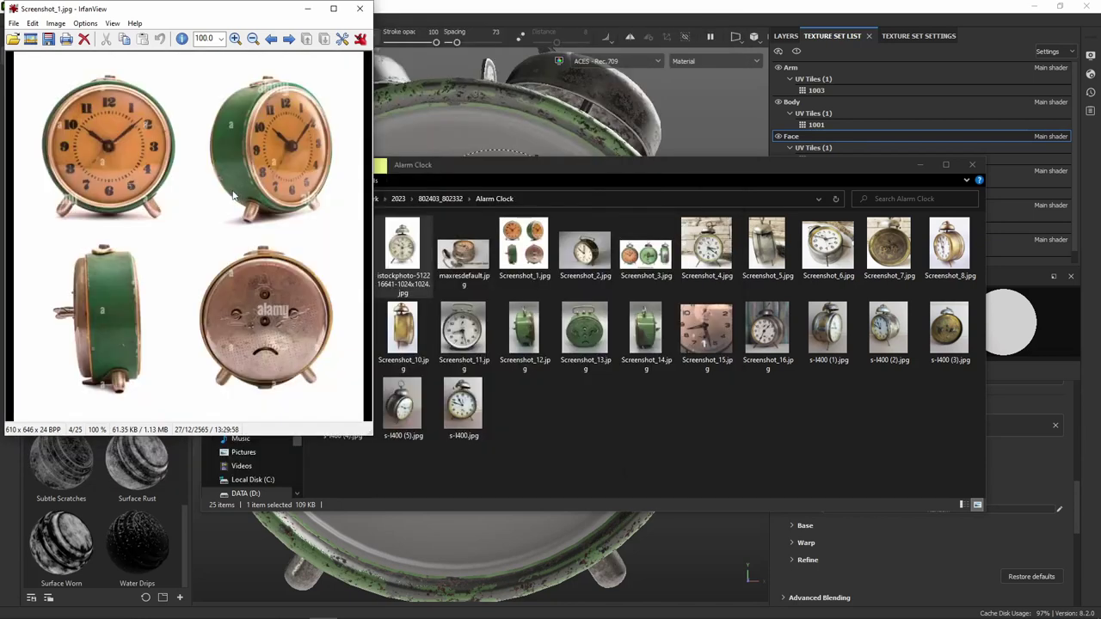
scroll(233, 196, "down", 1)
scroll(233, 197, "down", 1)
scroll(233, 196, "up", 1)
scroll(233, 196, "down", 1)
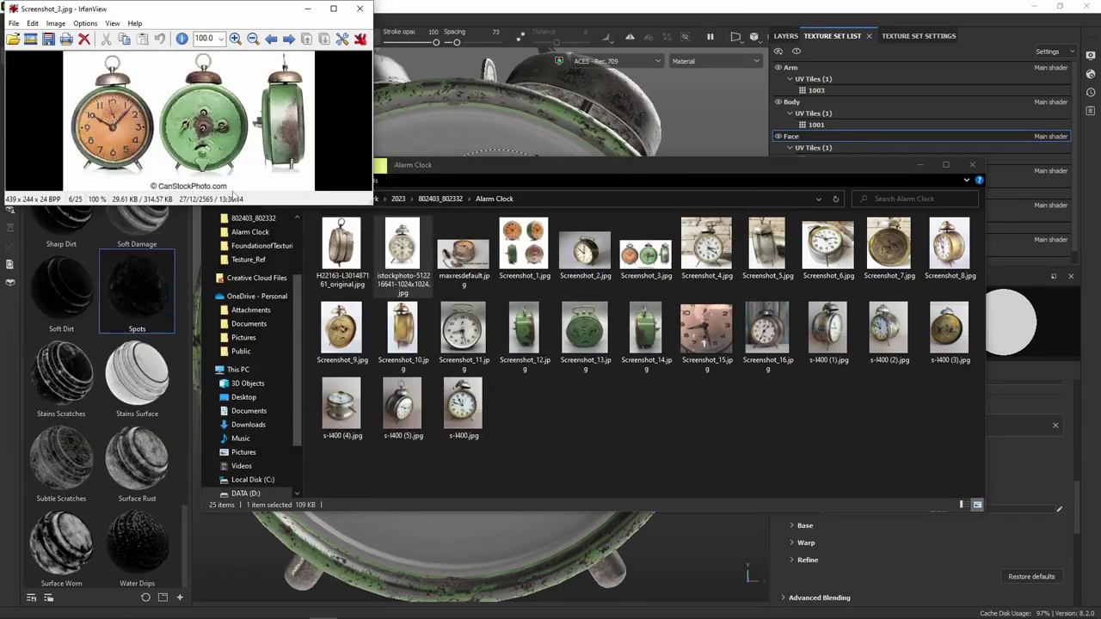
scroll(233, 197, "up", 1)
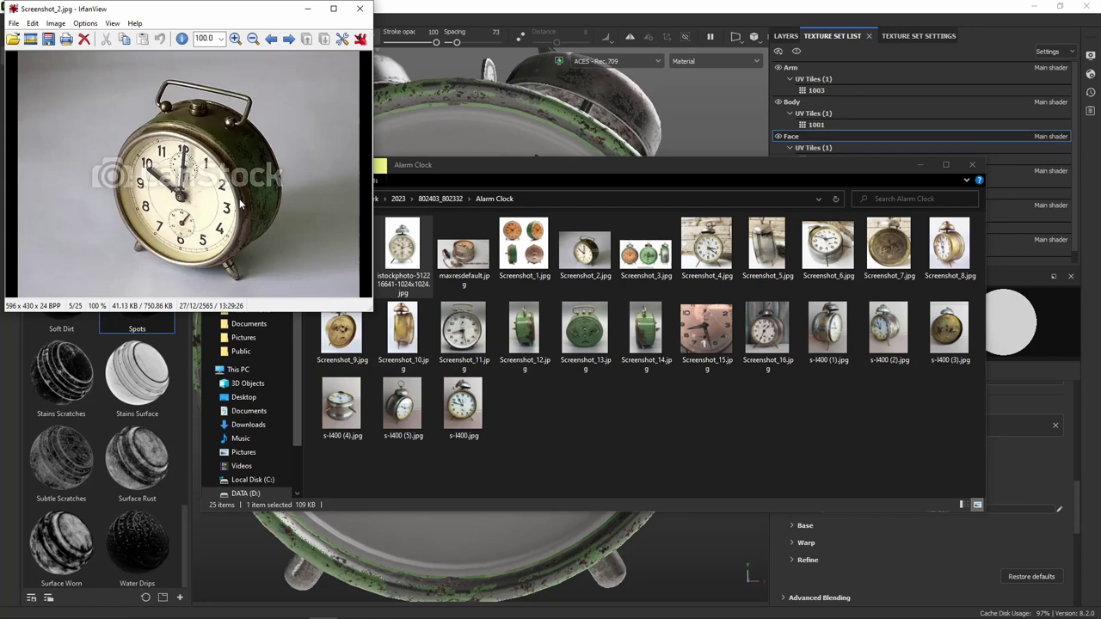
mouse_move(90, 612)
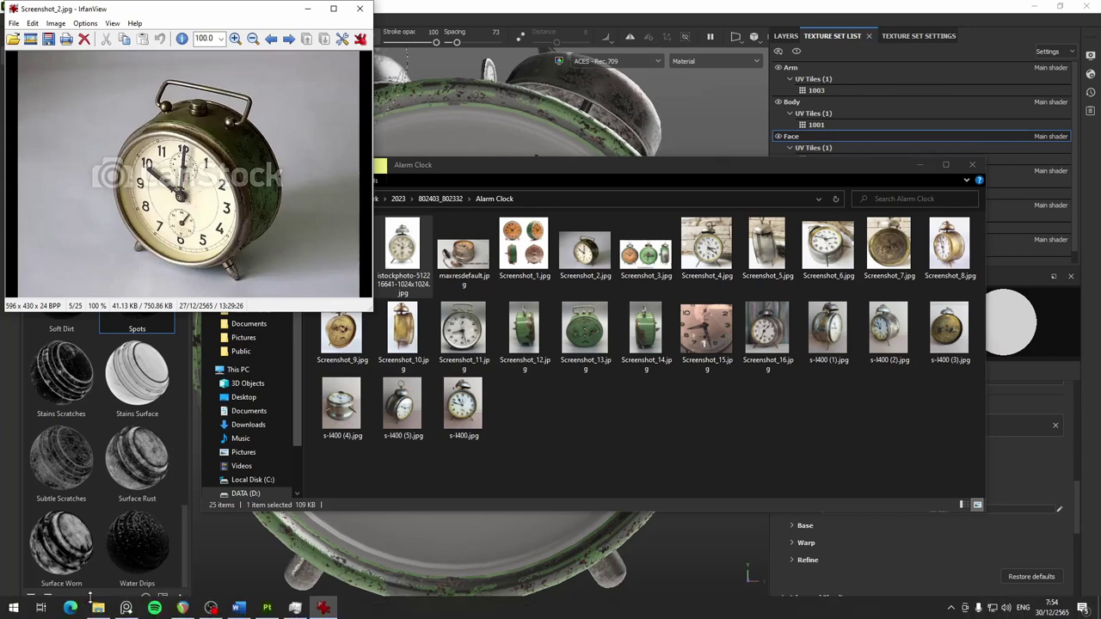
left_click(72, 609)
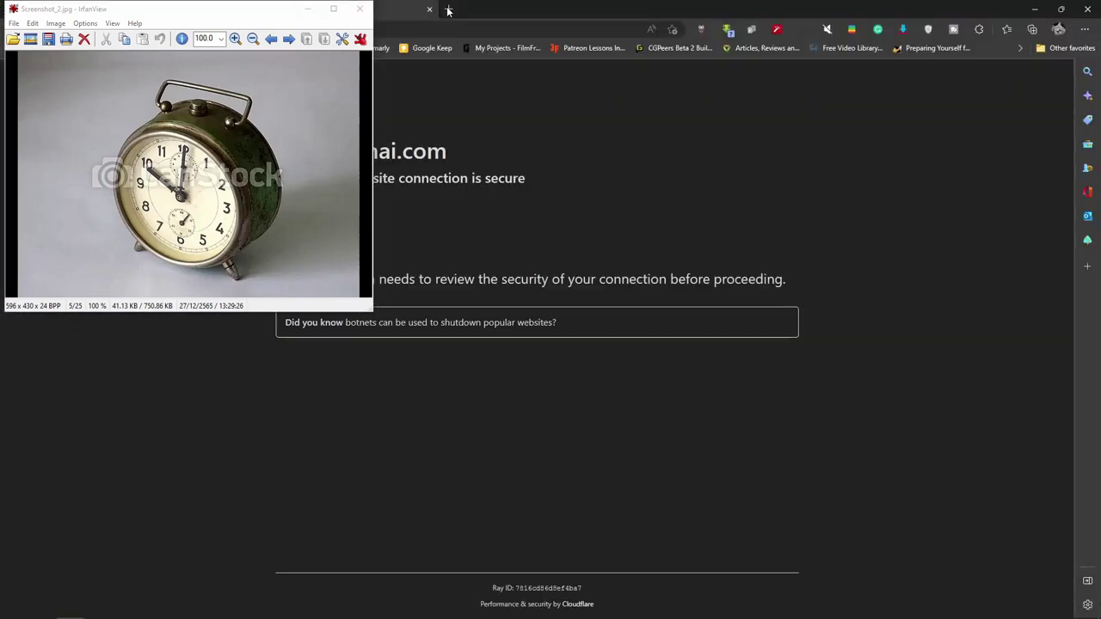
In a new Edge tab, search Google Images for 'alram clock face' with IrfanView minimized.
left_click(448, 10)
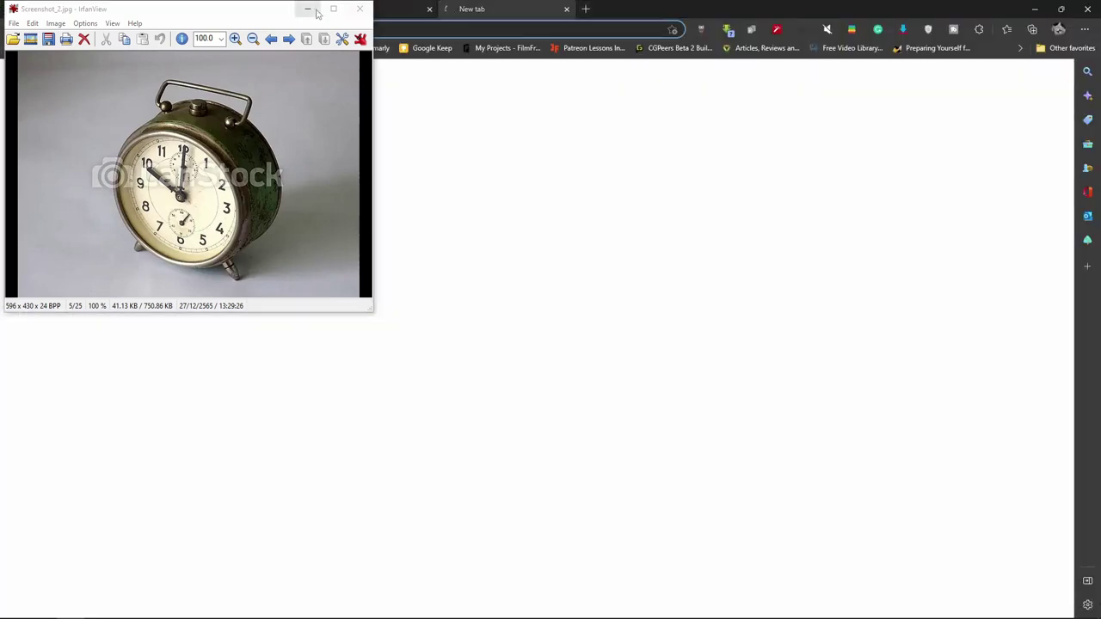
left_click(307, 9)
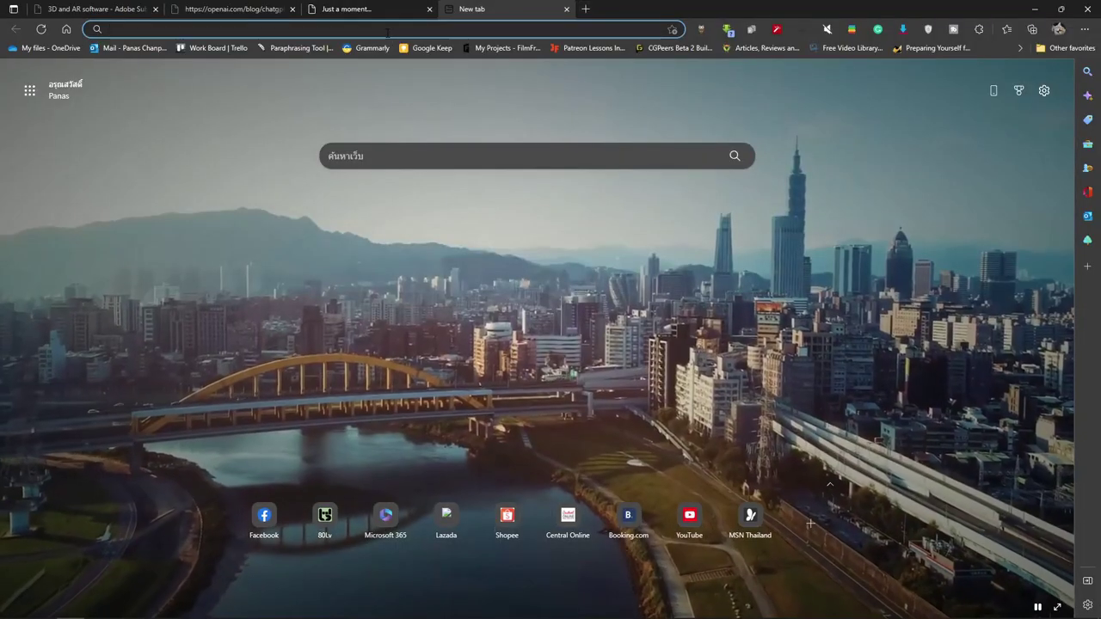
type("alram")
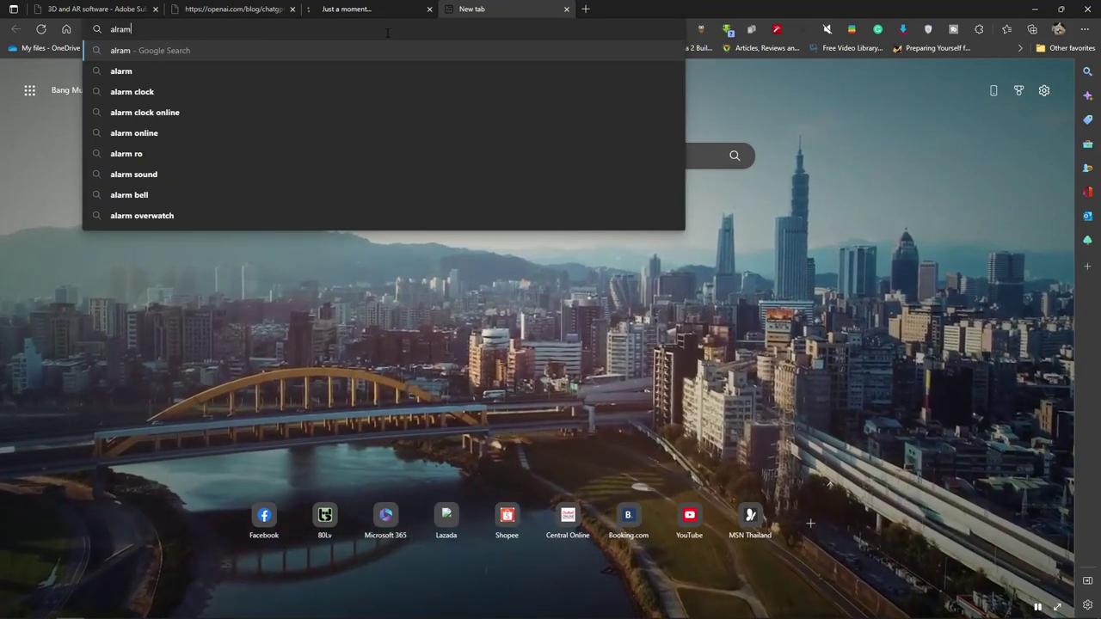
type(" clock face")
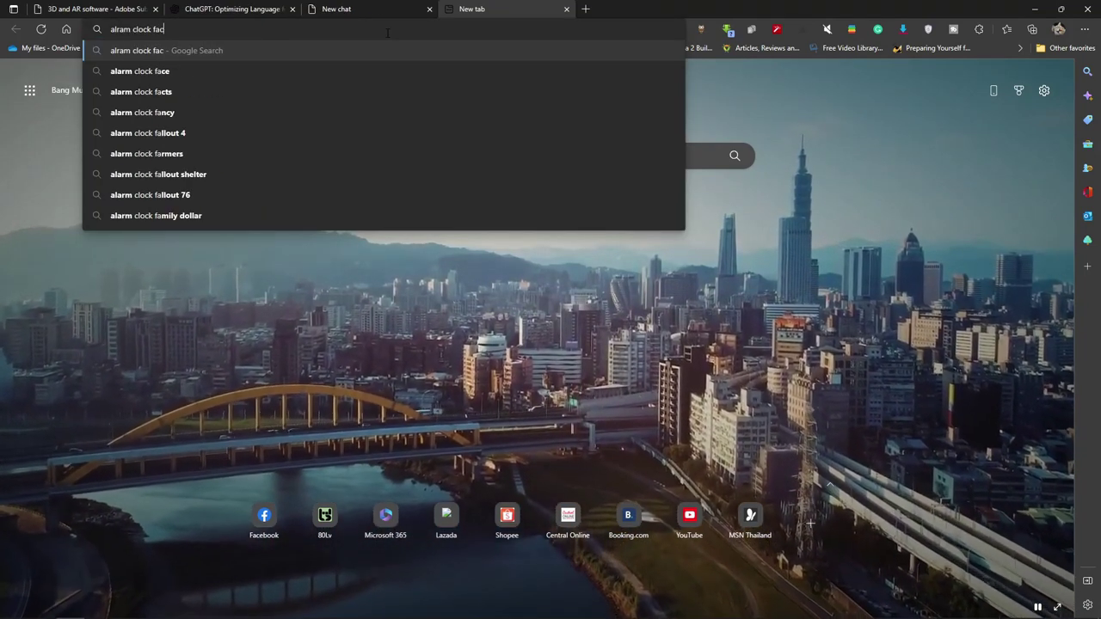
key("Return")
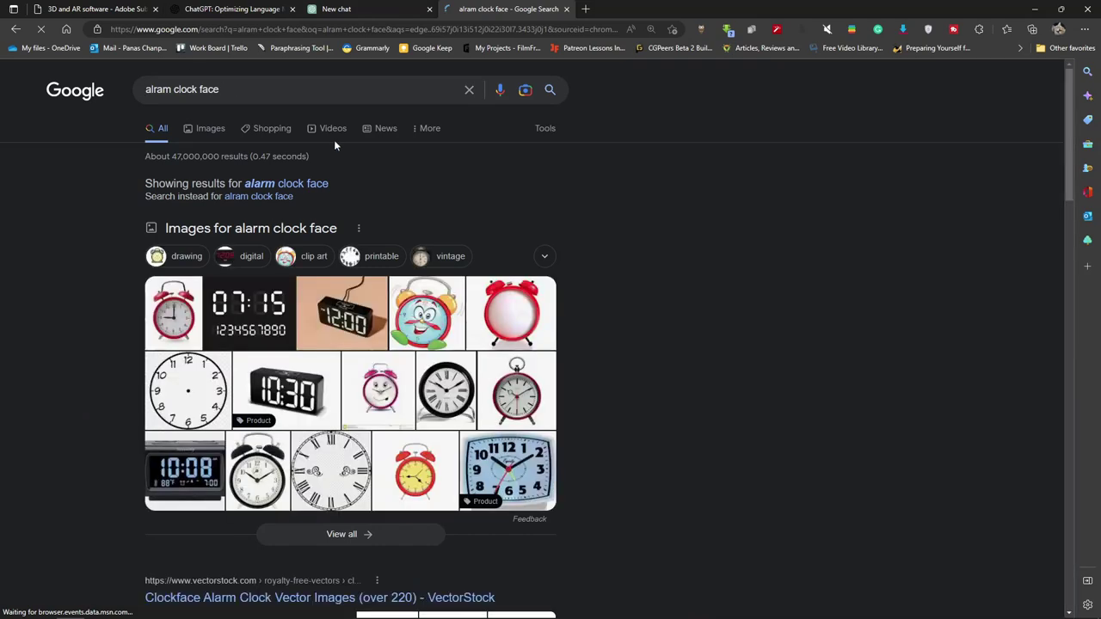
left_click(210, 129)
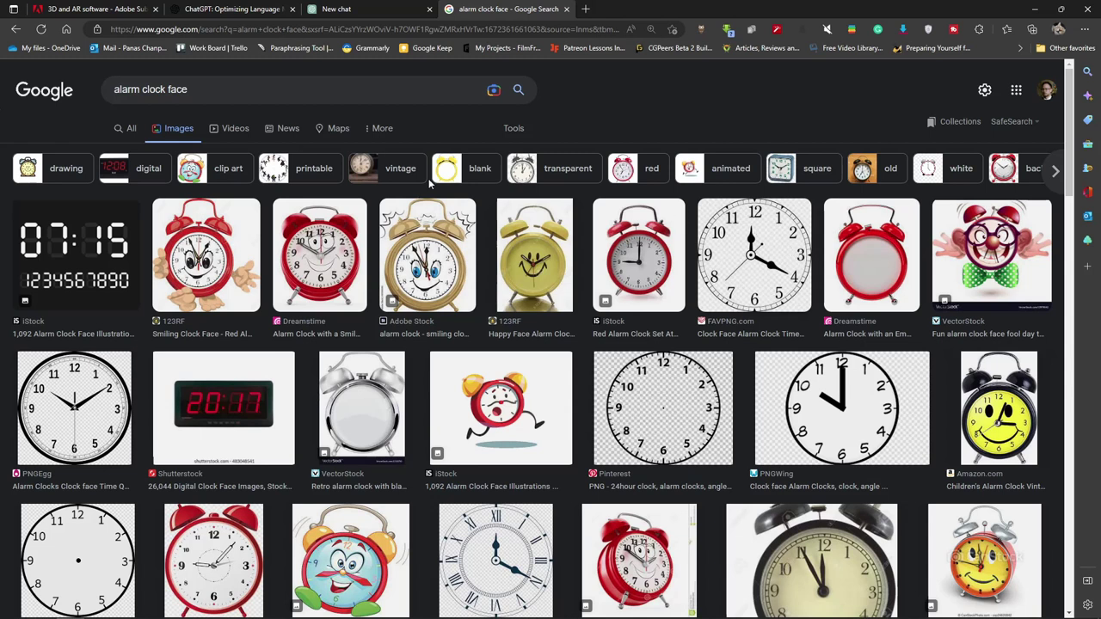
Narrow the image results to vintage clocks and Large size only.
left_click(382, 178)
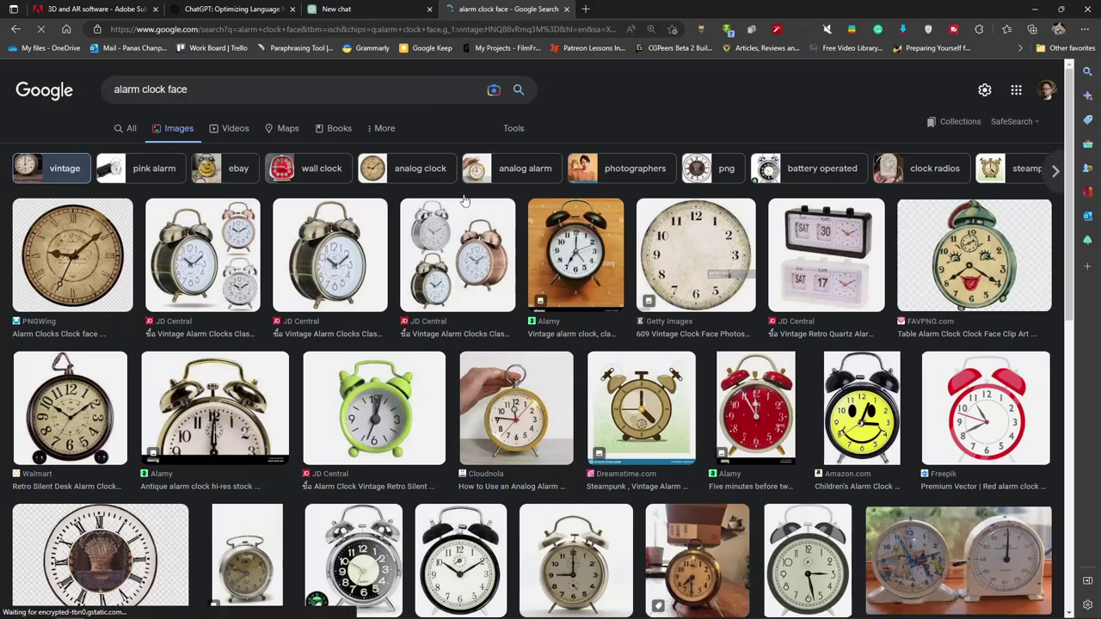
scroll(437, 266, "down", 2)
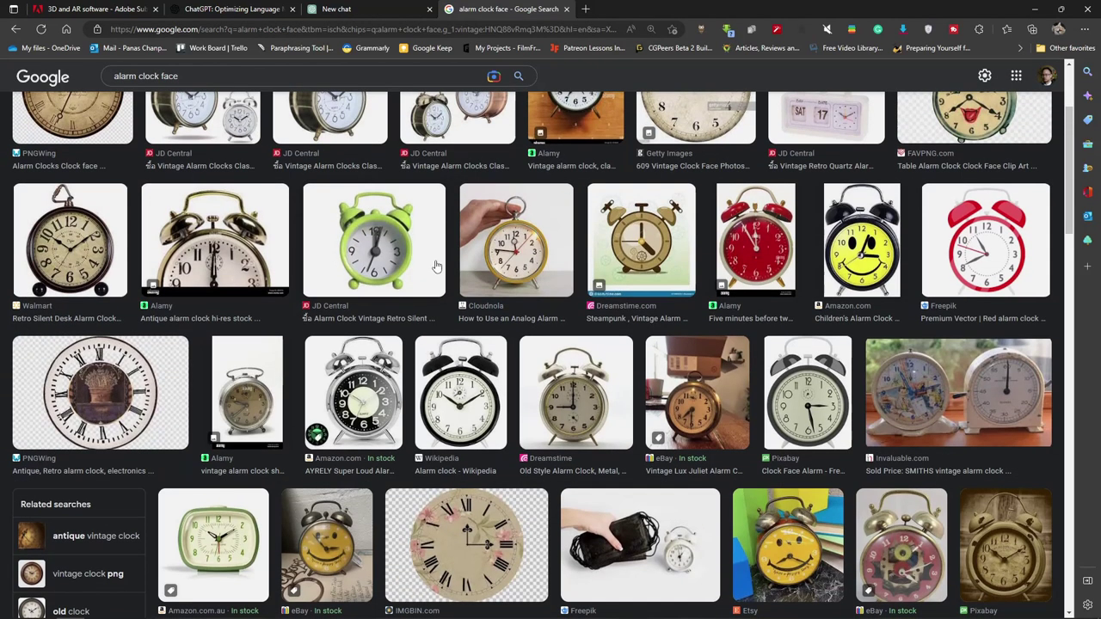
scroll(437, 266, "down", 2)
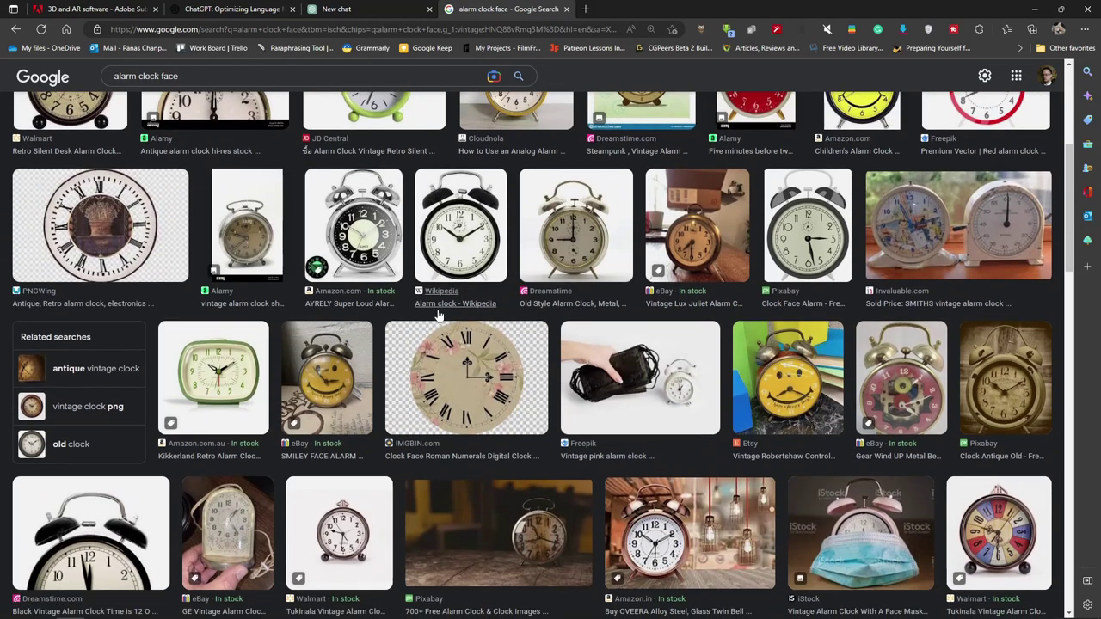
scroll(462, 234, "down", 2)
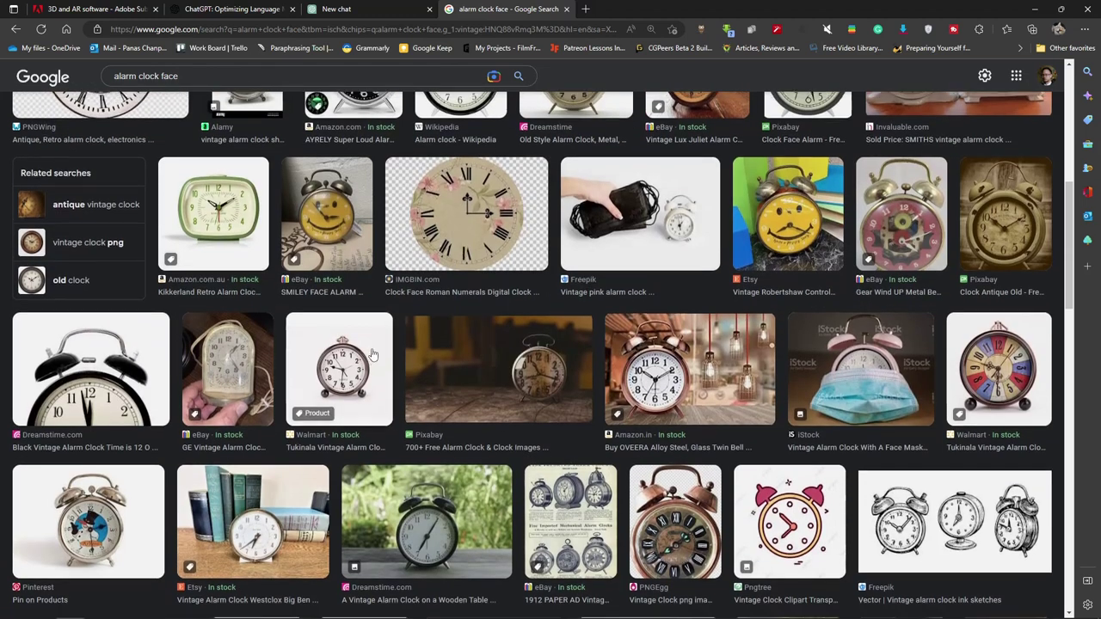
scroll(372, 354, "up", 10)
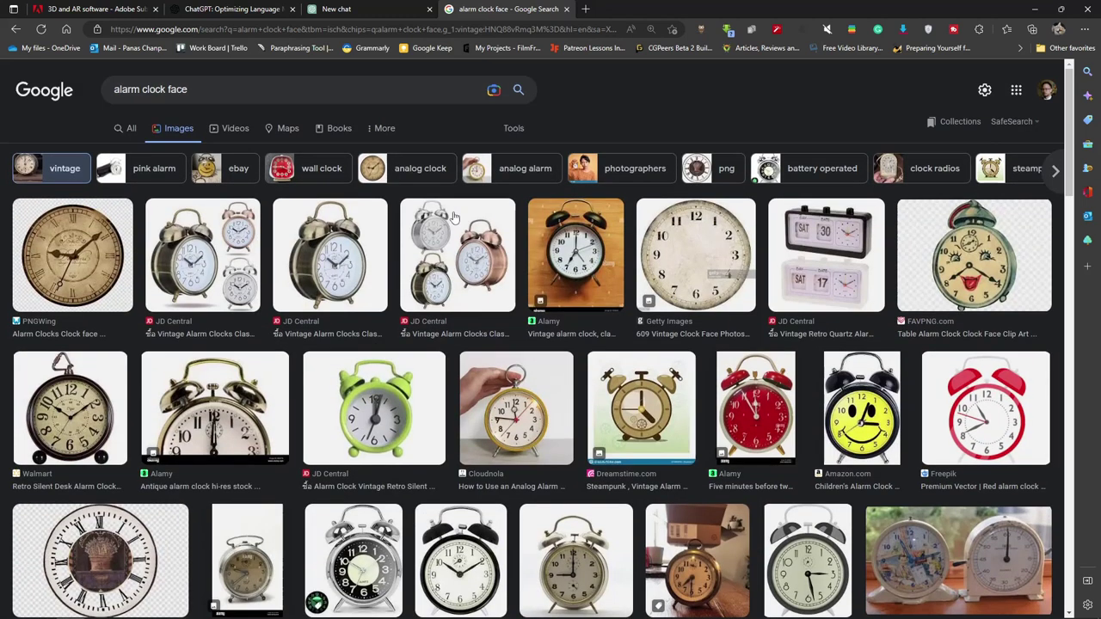
left_click(513, 131)
left_click(112, 153)
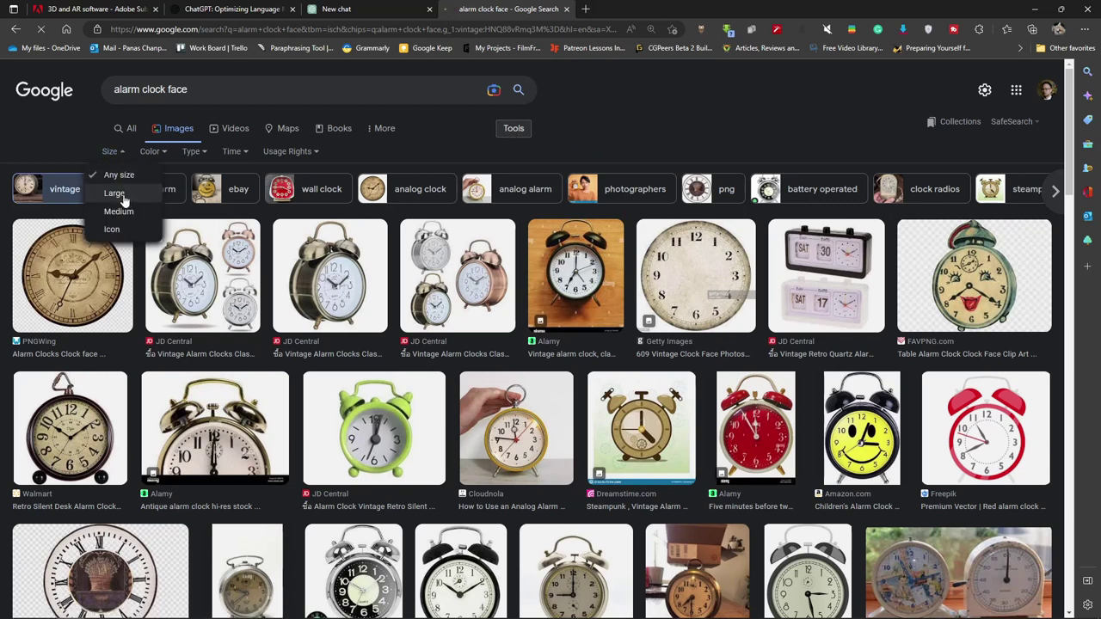
left_click(115, 194)
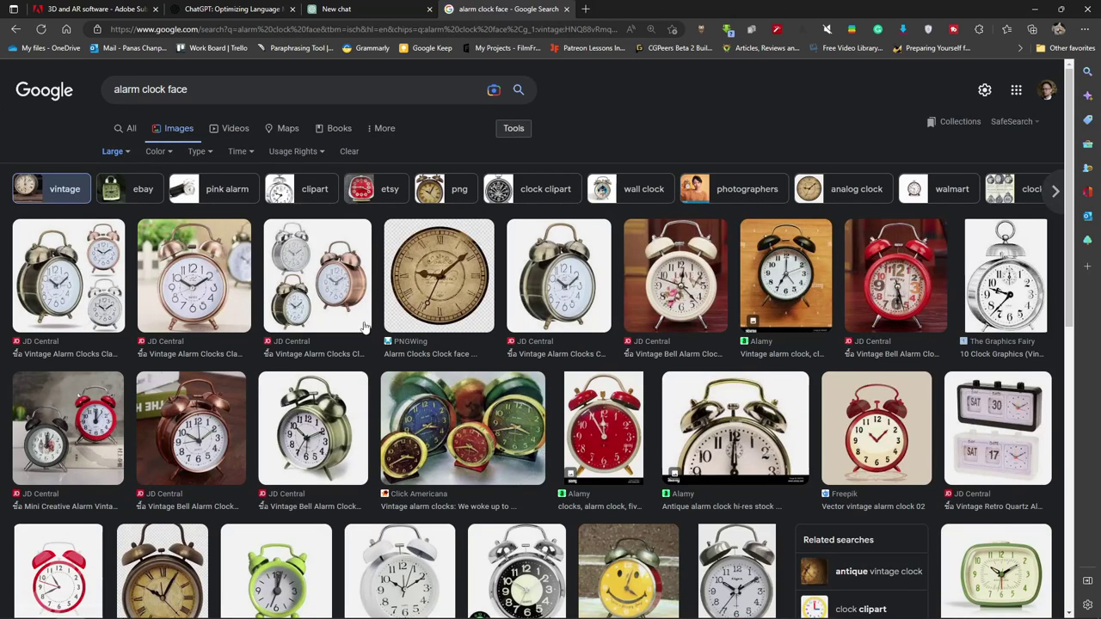
Preview several clock images, search 'old alarm clock face', and preview the Roman-numeral clock.
left_click(235, 294)
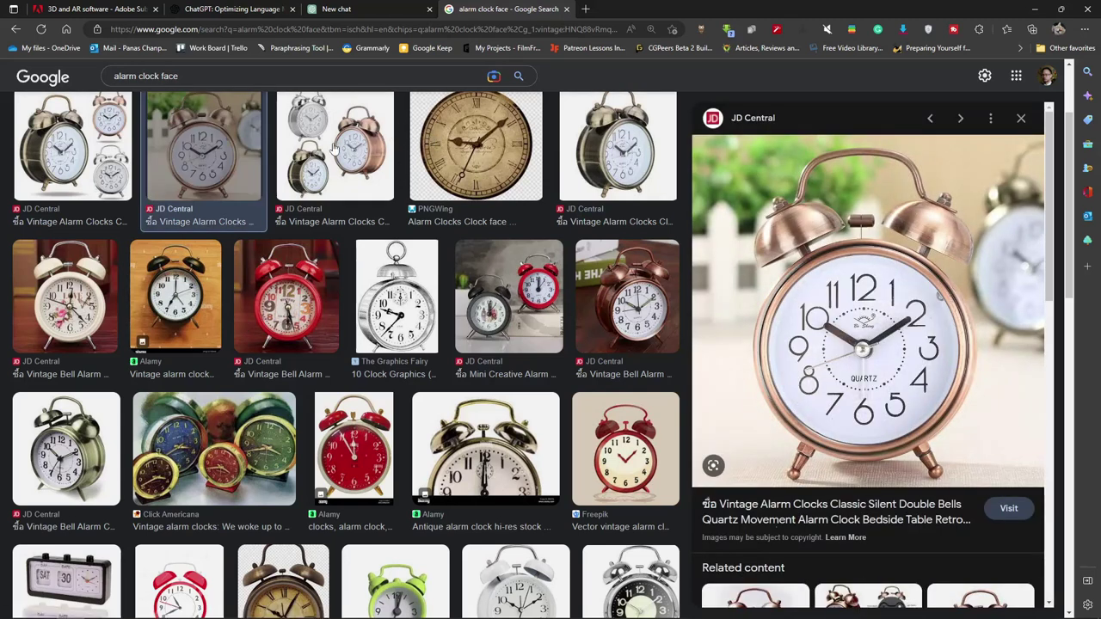
scroll(442, 293, "down", 2)
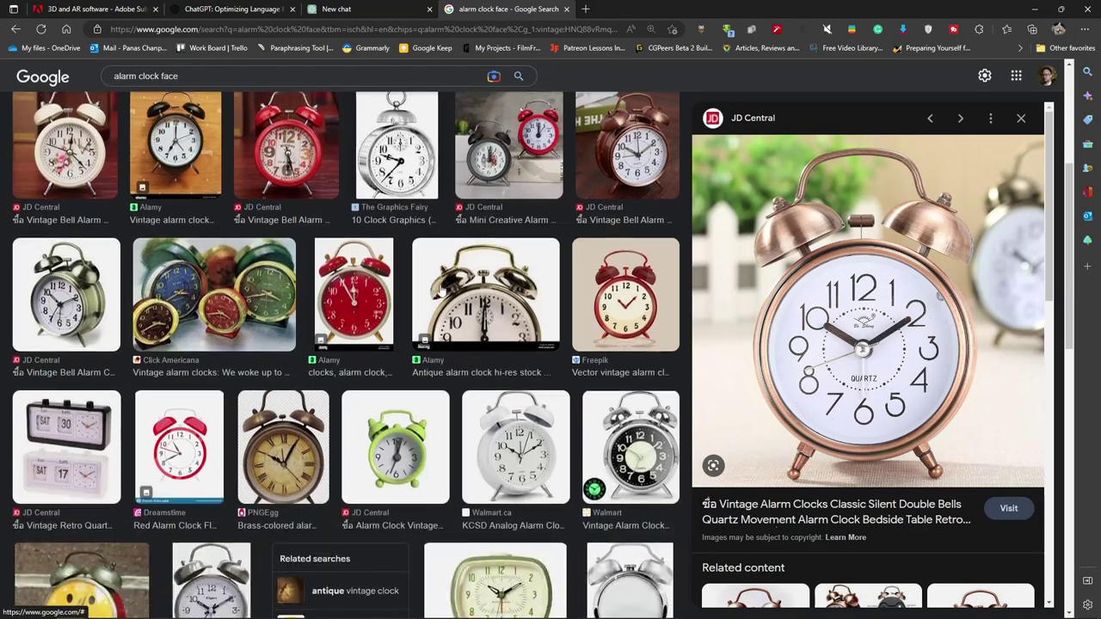
scroll(443, 293, "down", 1)
left_click(275, 361)
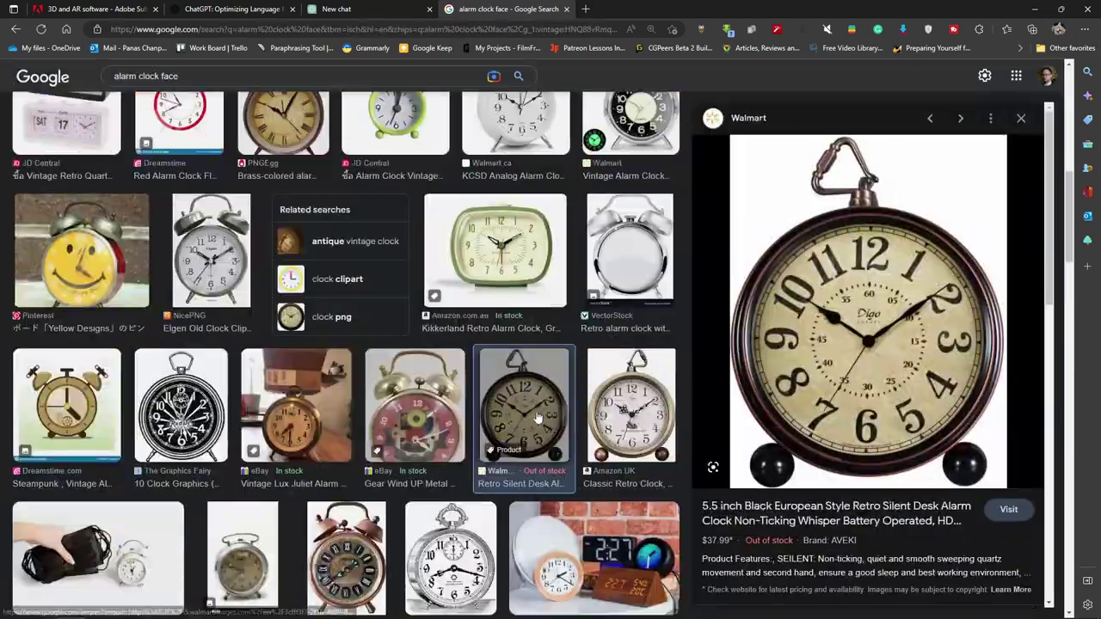
scroll(215, 299, "up", 1)
left_click(215, 299)
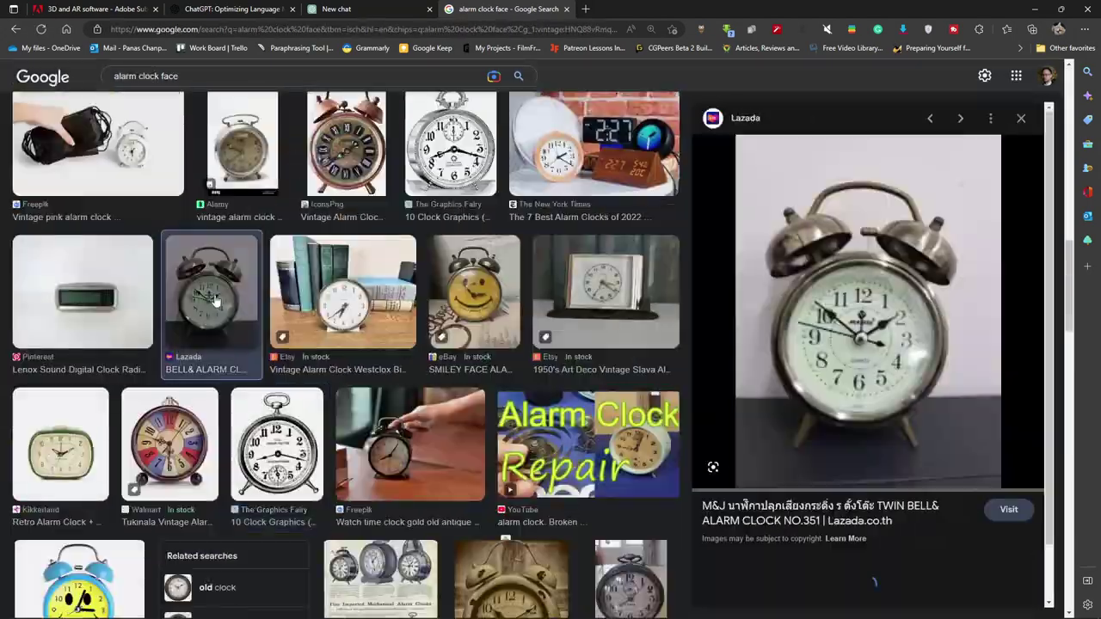
left_click(218, 587)
scroll(372, 297, "down", 5)
left_click(373, 297)
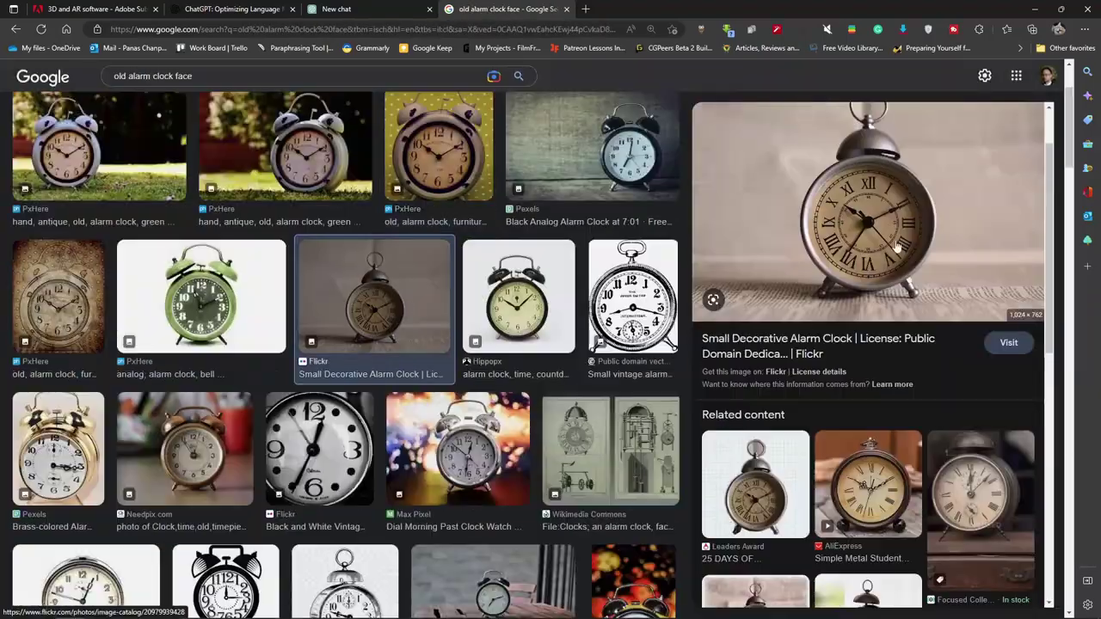
Open the Roman-numeral clock full-size in a new tab, copy it, and search Windows for 'photo'.
left_click_drag(895, 247, 628, 16)
mouse_move(640, 351)
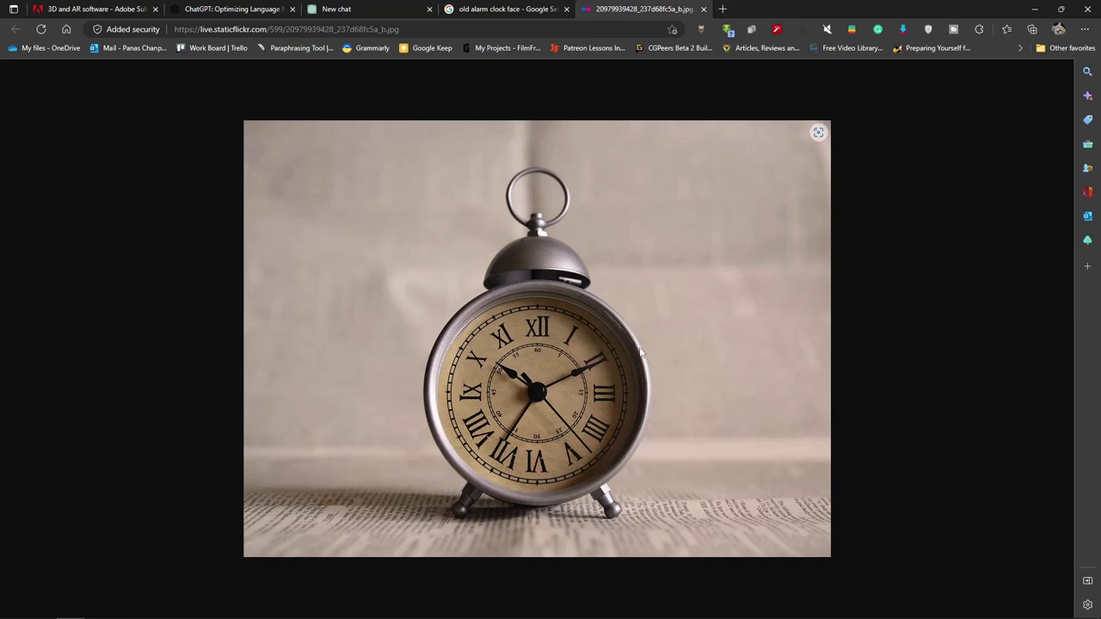
right_click(606, 337)
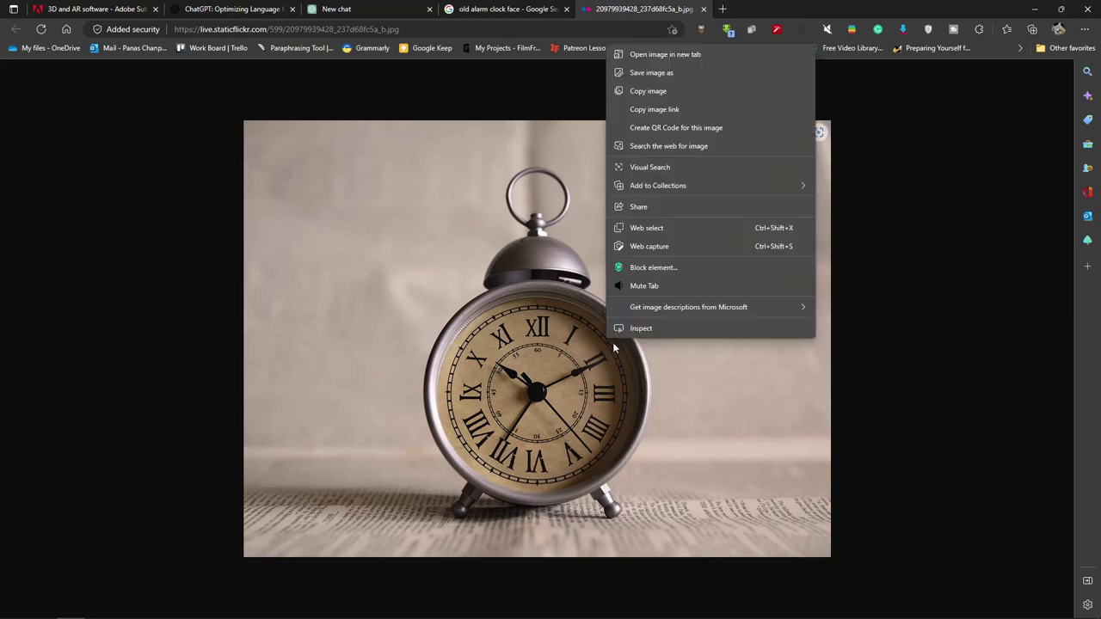
left_click(628, 90)
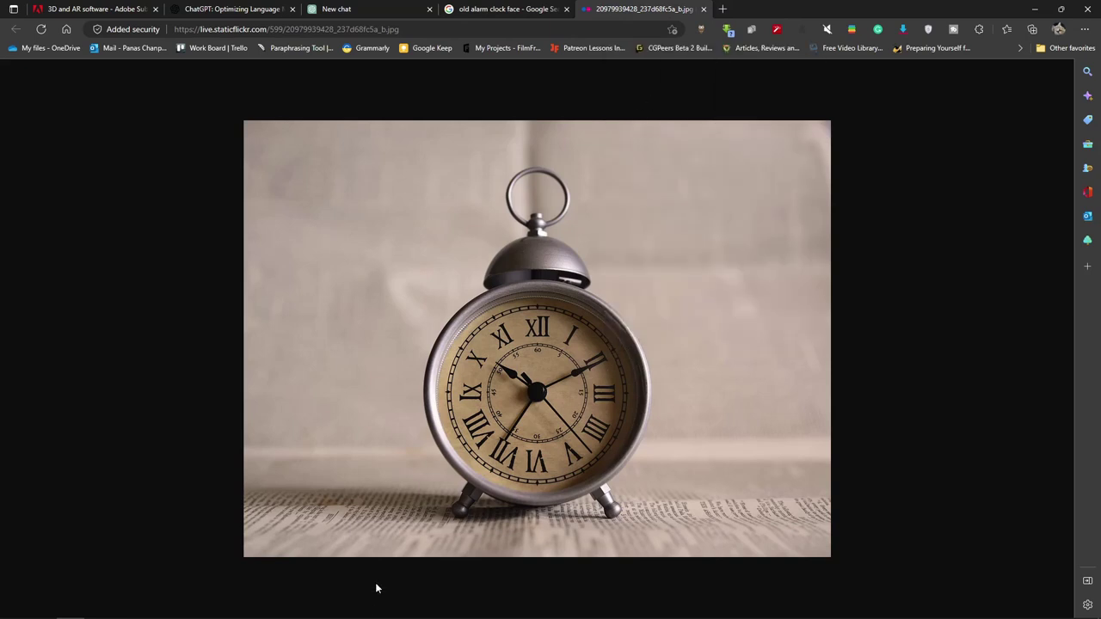
key("super")
type("photo")
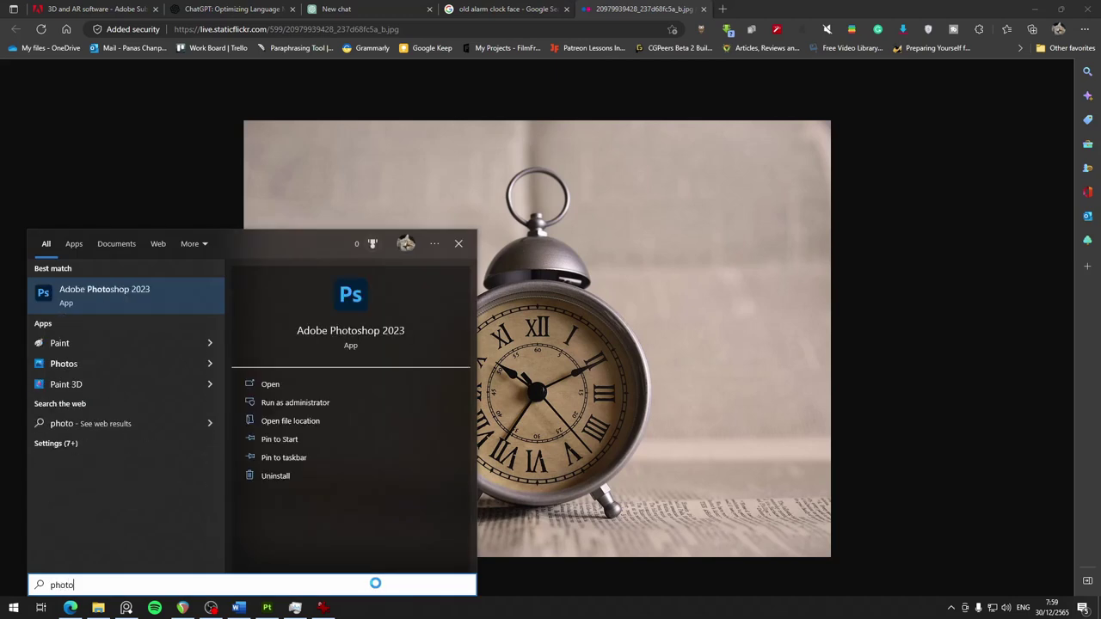
Launch Photoshop 2023 and start a new document with width and height of 2048 px.
left_click(140, 300)
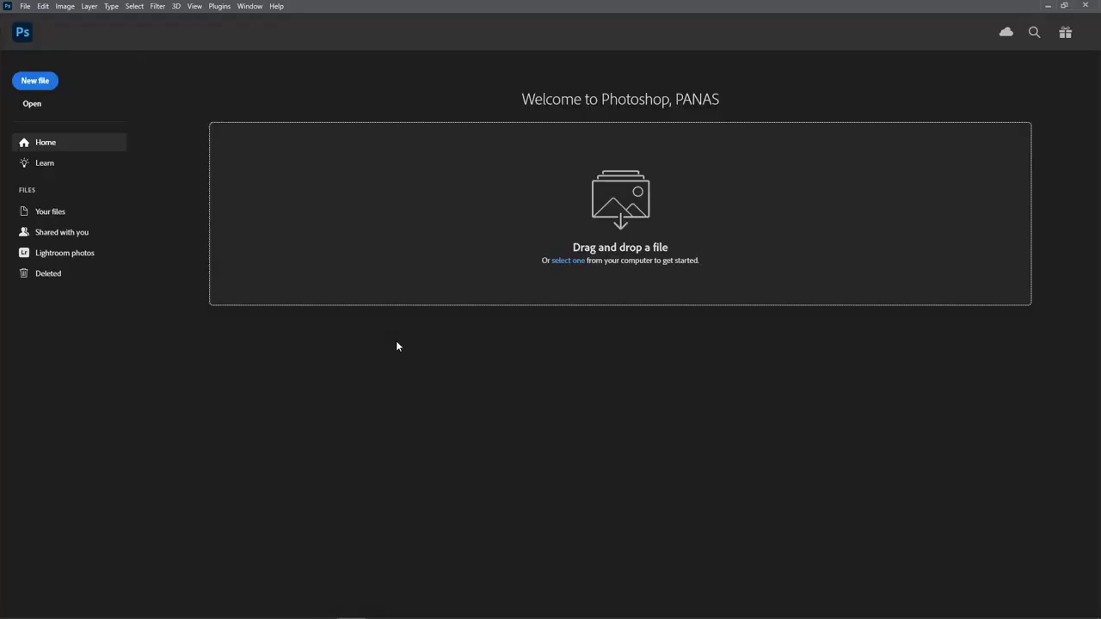
left_click(38, 82)
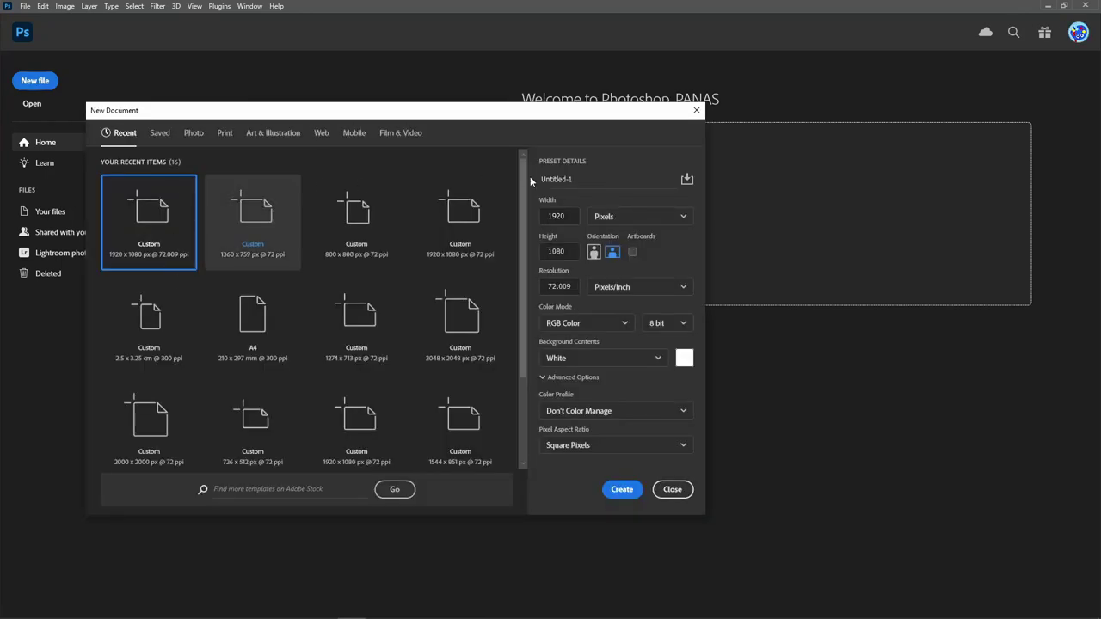
left_click(561, 216)
type("2")
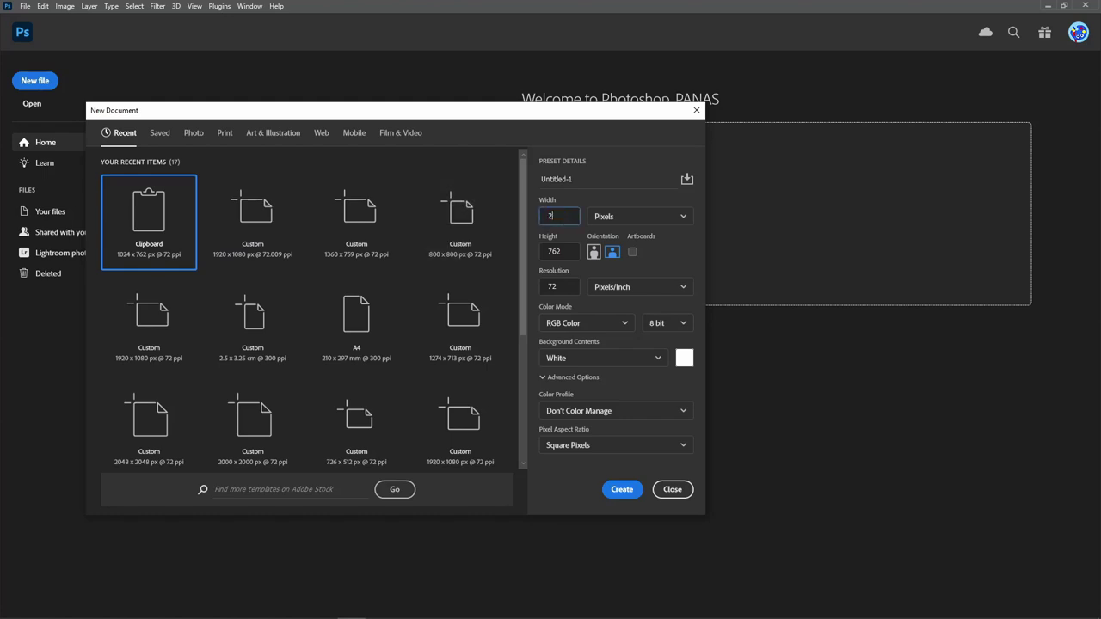
type("048")
key("Tab")
type("2")
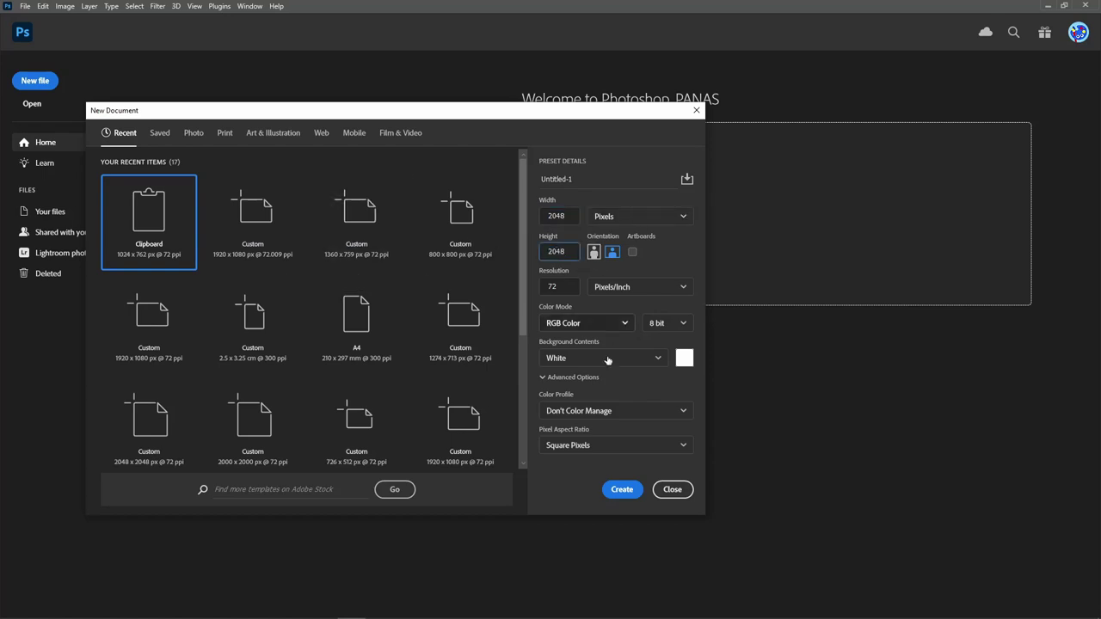
Set the document's colour profile to Rec.709 Gamma 2.4.
left_click(634, 411)
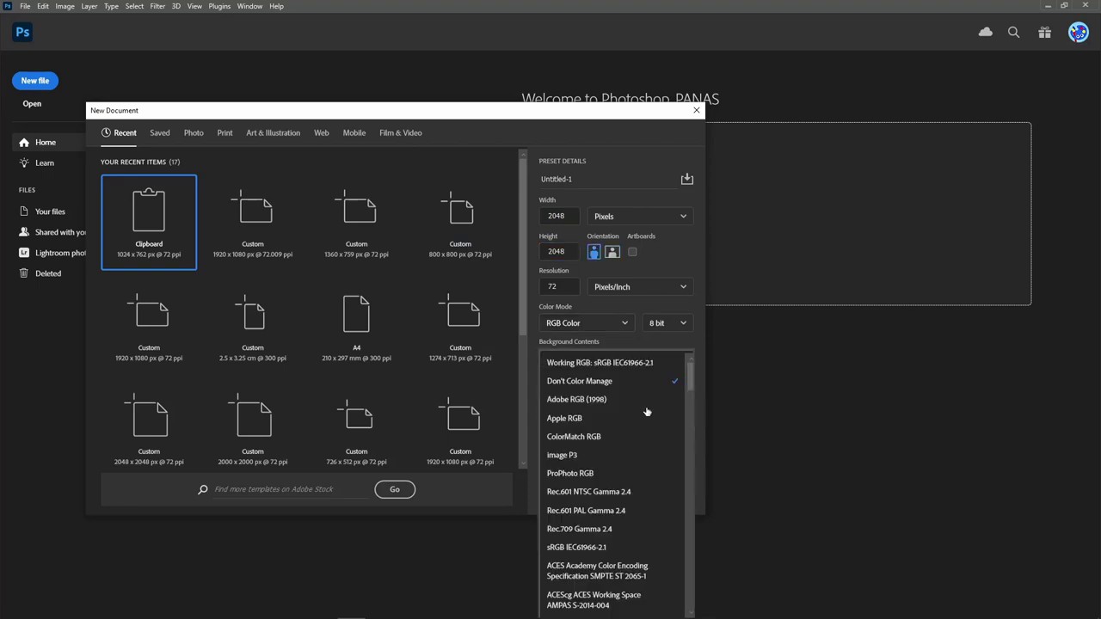
scroll(662, 502, "down", 1)
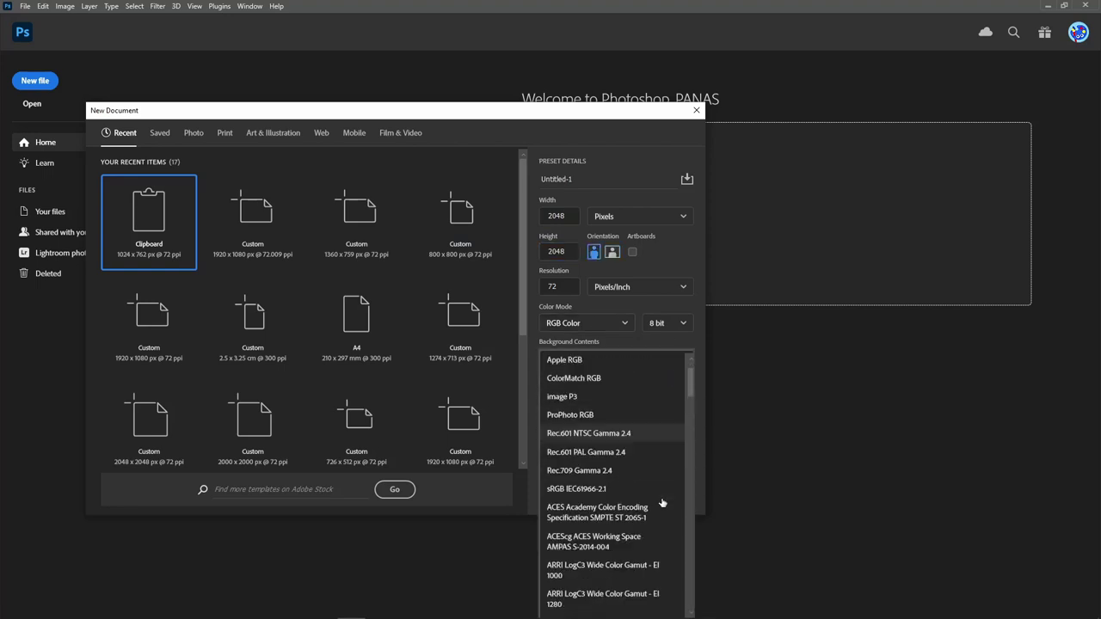
scroll(662, 502, "down", 5)
scroll(663, 499, "down", 5)
scroll(664, 497, "up", 2)
scroll(664, 498, "up", 2)
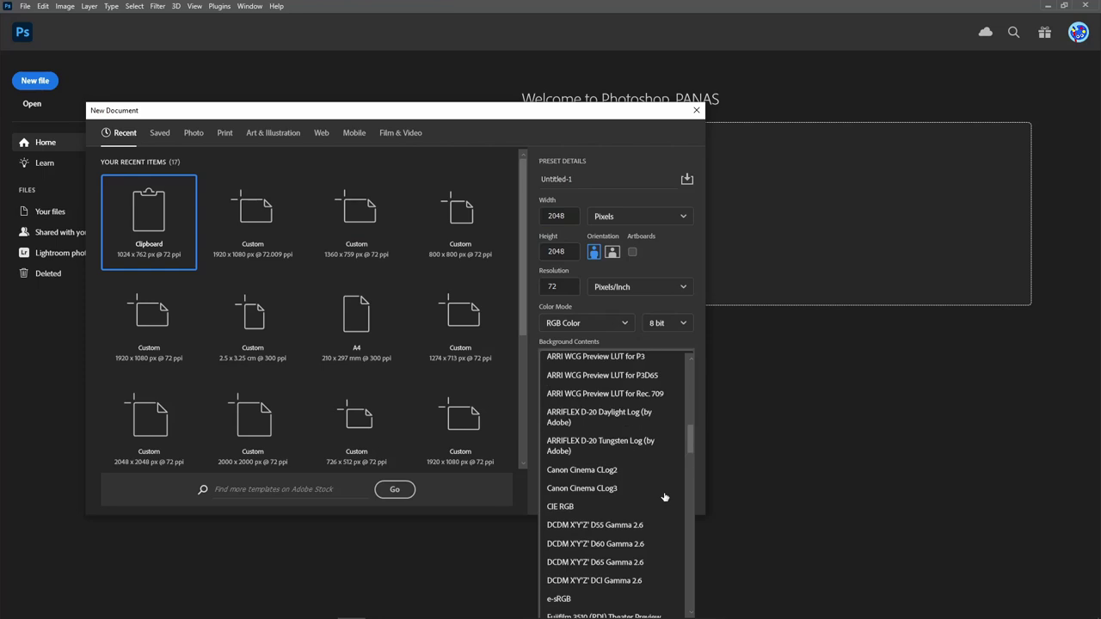
scroll(664, 492, "down", 3)
scroll(666, 493, "down", 3)
scroll(666, 493, "down", 3)
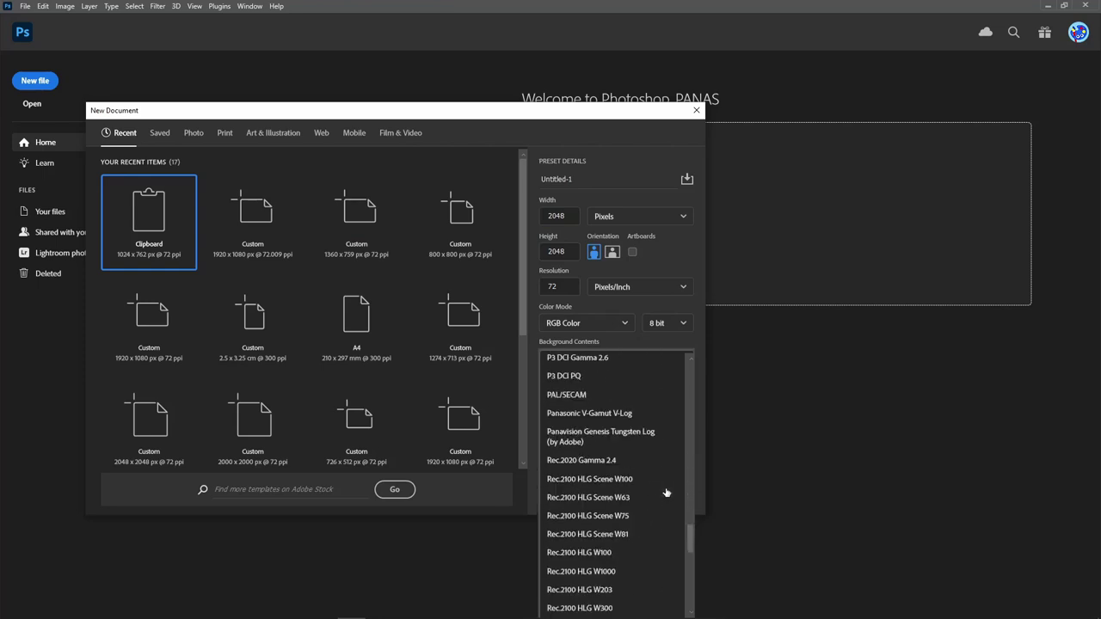
scroll(665, 493, "down", 1)
scroll(665, 493, "down", 2)
scroll(666, 493, "down", 2)
scroll(665, 493, "down", 2)
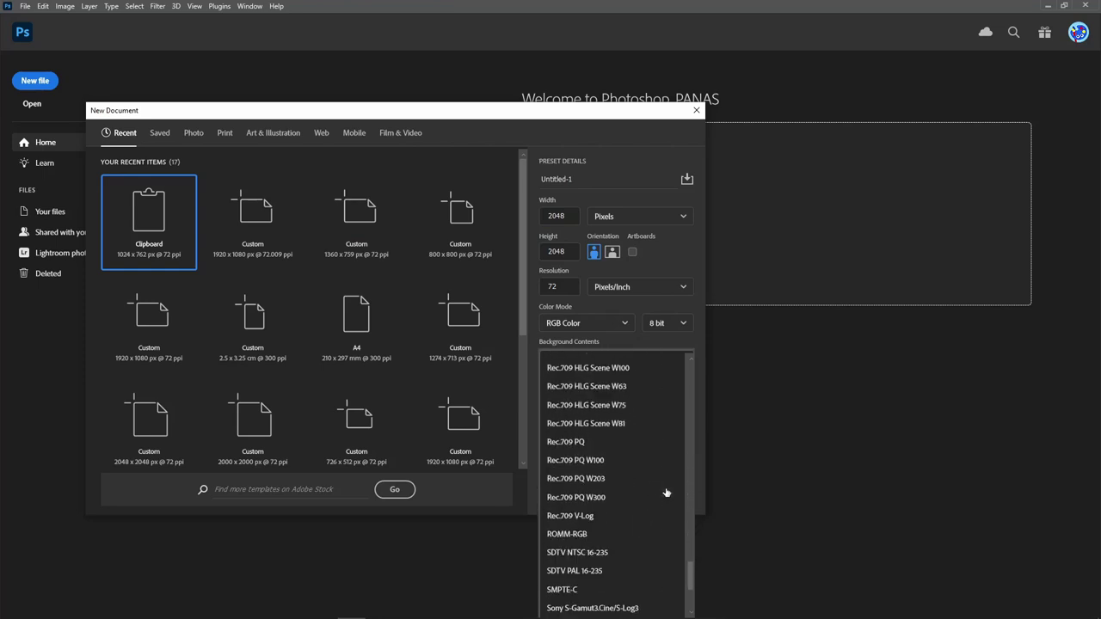
scroll(666, 492, "down", 2)
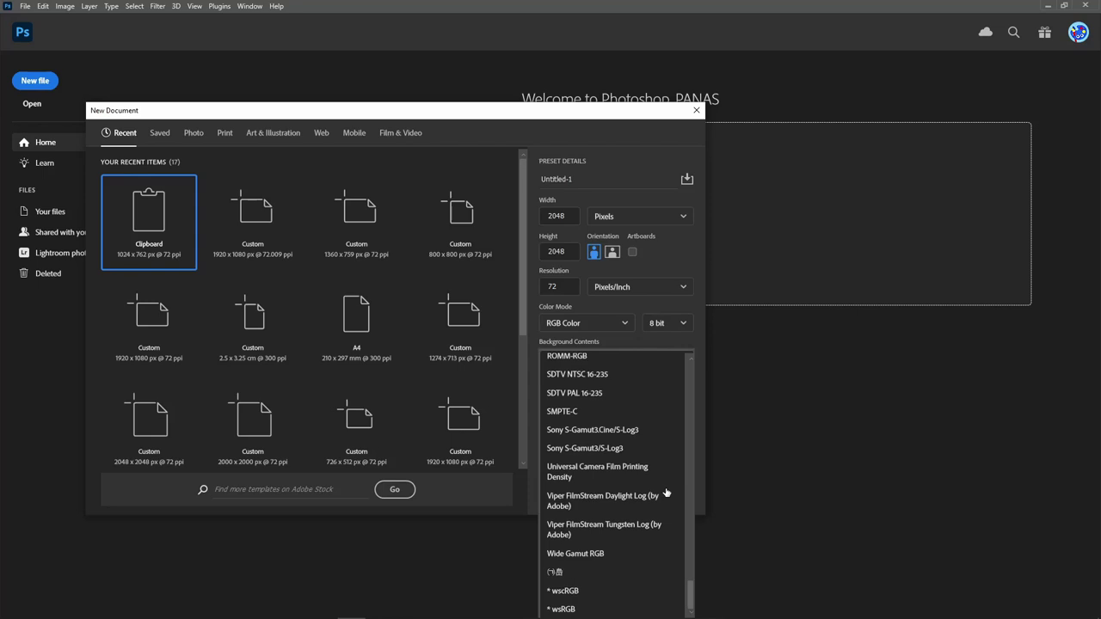
scroll(666, 493, "up", 3)
scroll(665, 493, "up", 1)
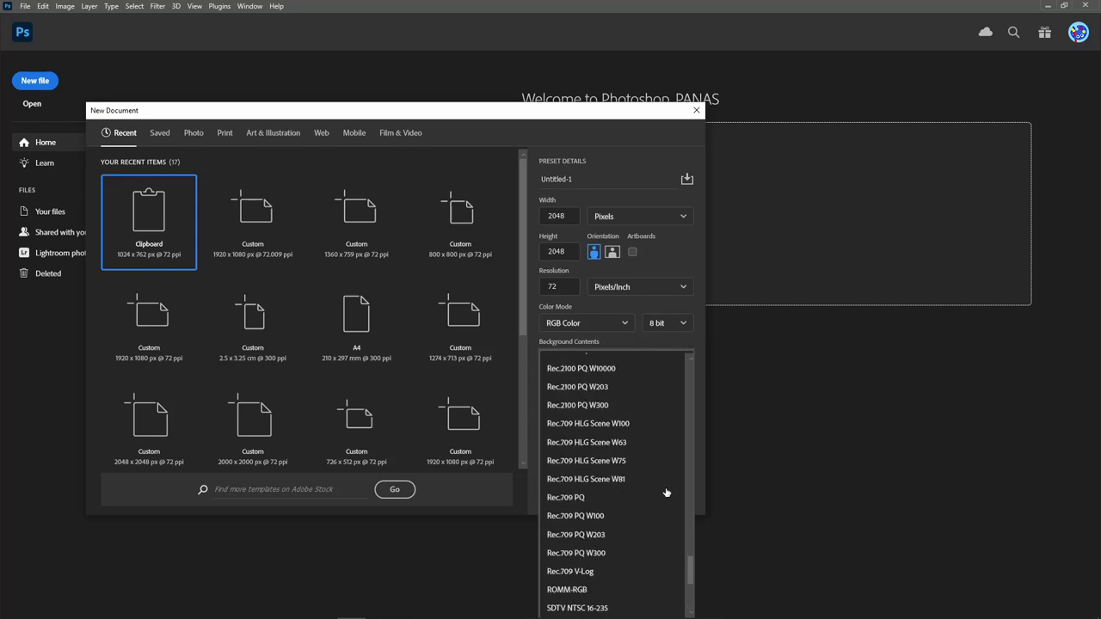
scroll(666, 493, "up", 1)
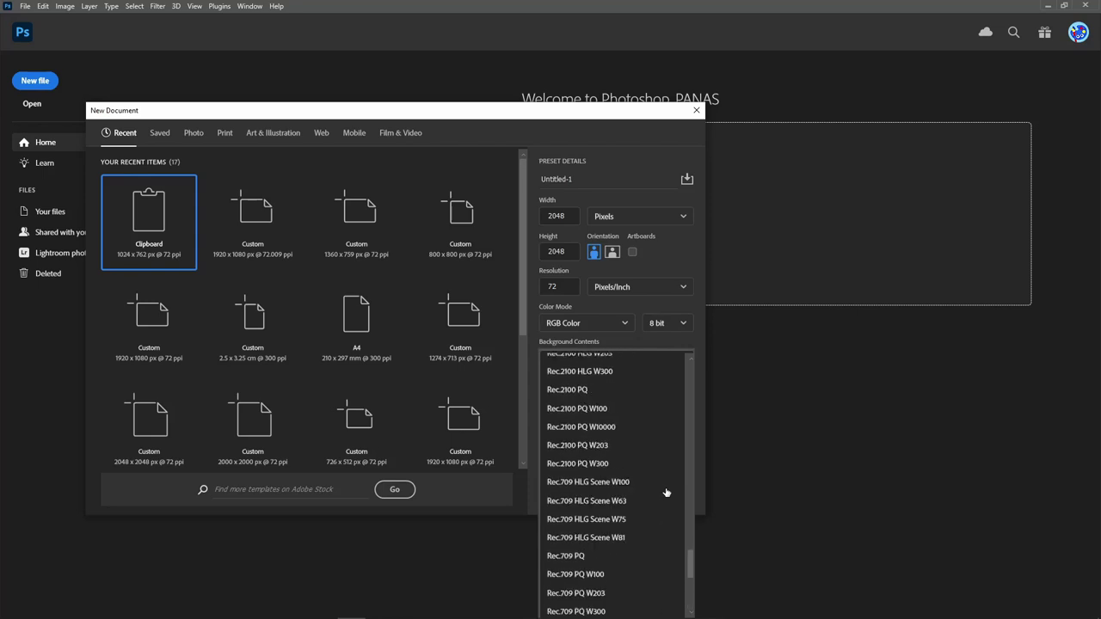
scroll(665, 493, "down", 1)
scroll(666, 493, "down", 1)
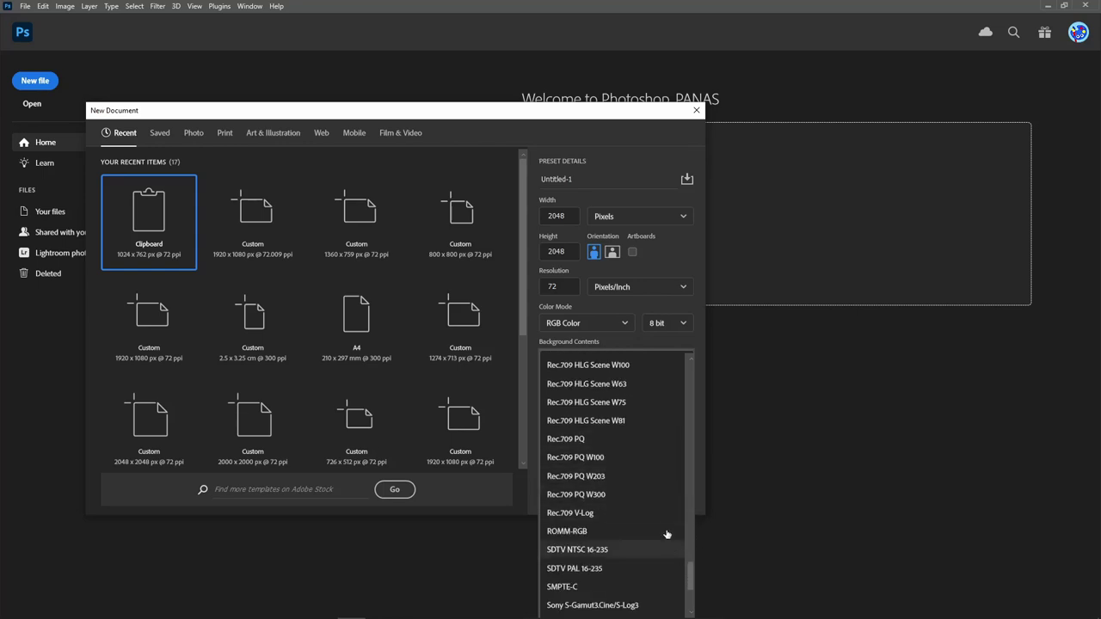
scroll(637, 394, "up", 2)
scroll(638, 394, "up", 2)
scroll(638, 394, "up", 2)
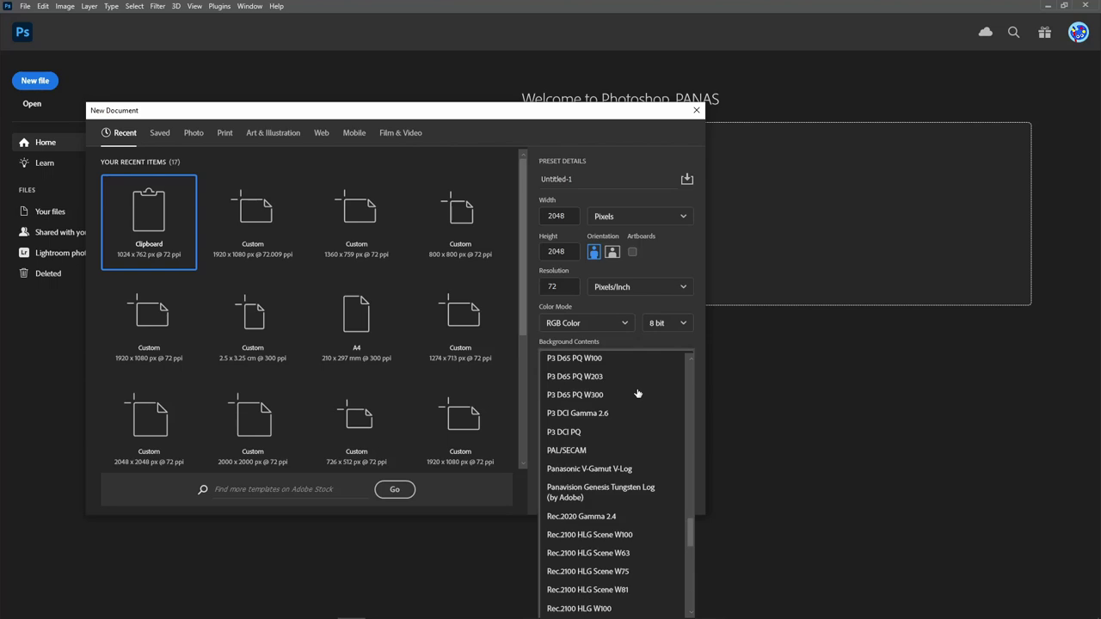
scroll(638, 394, "up", 5)
scroll(634, 388, "up", 2)
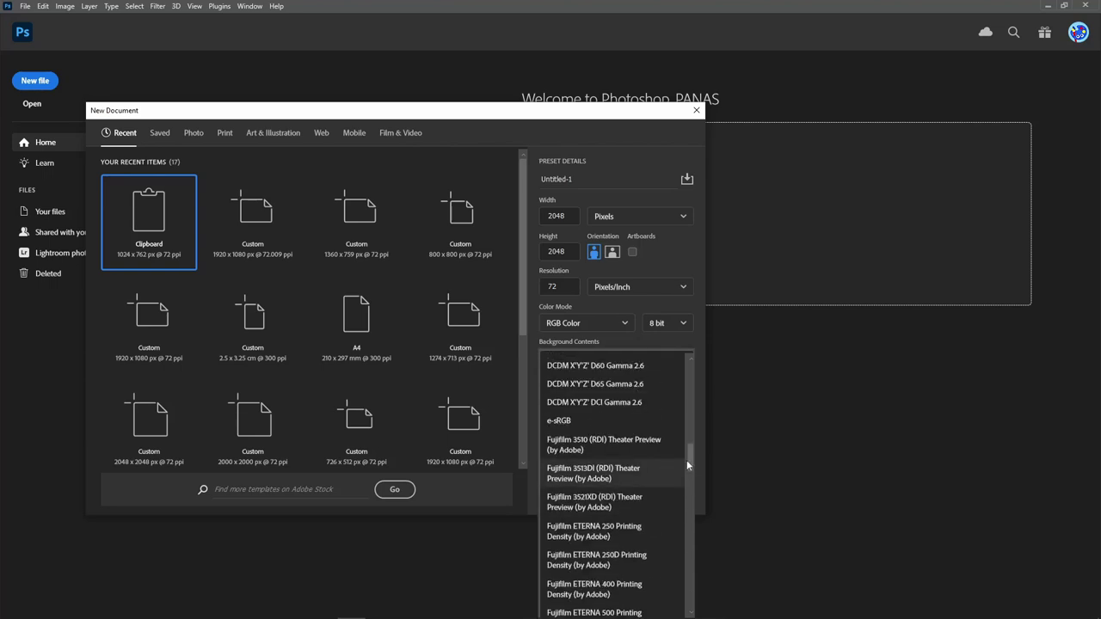
left_click_drag(687, 464, 701, 367)
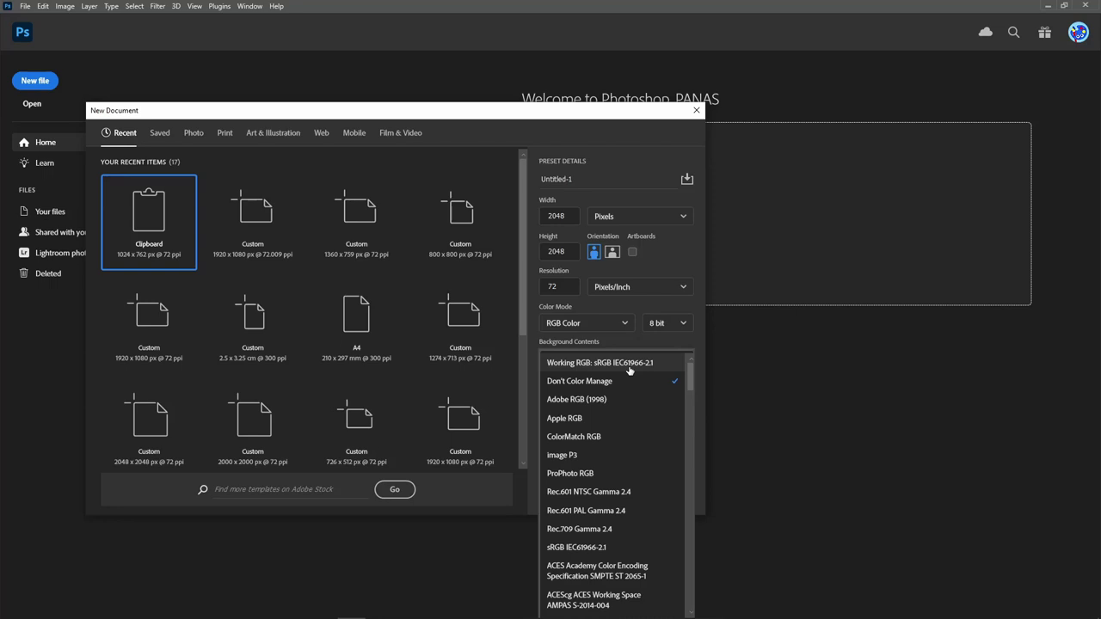
left_click(600, 532)
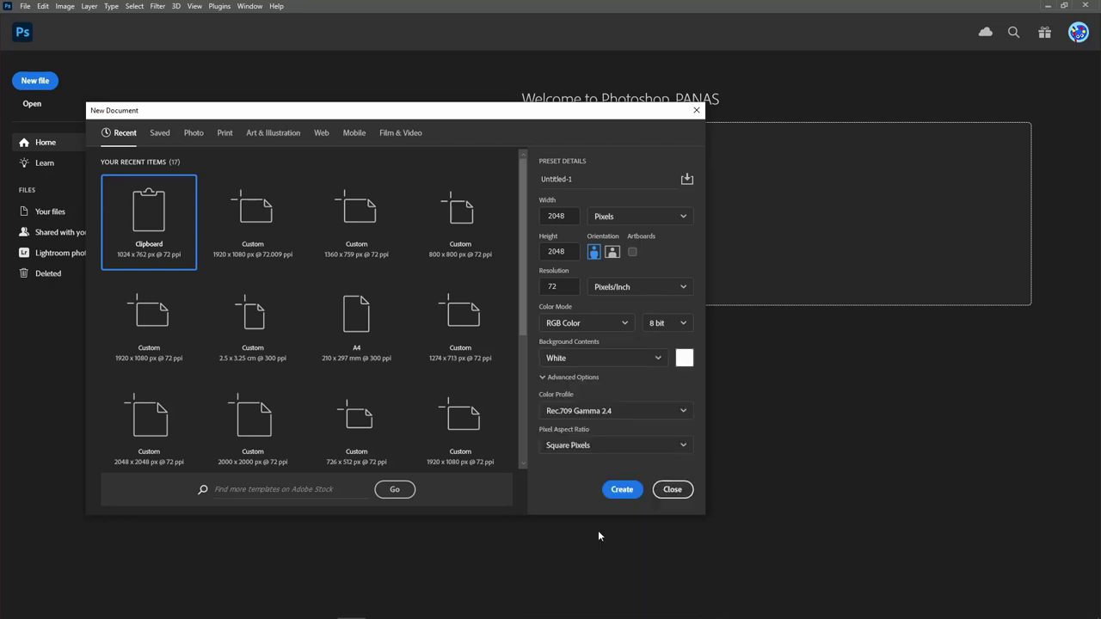
Create the 2048 × 2048 document, paste the clock photo, and scale it up to fill the canvas.
left_click(624, 492)
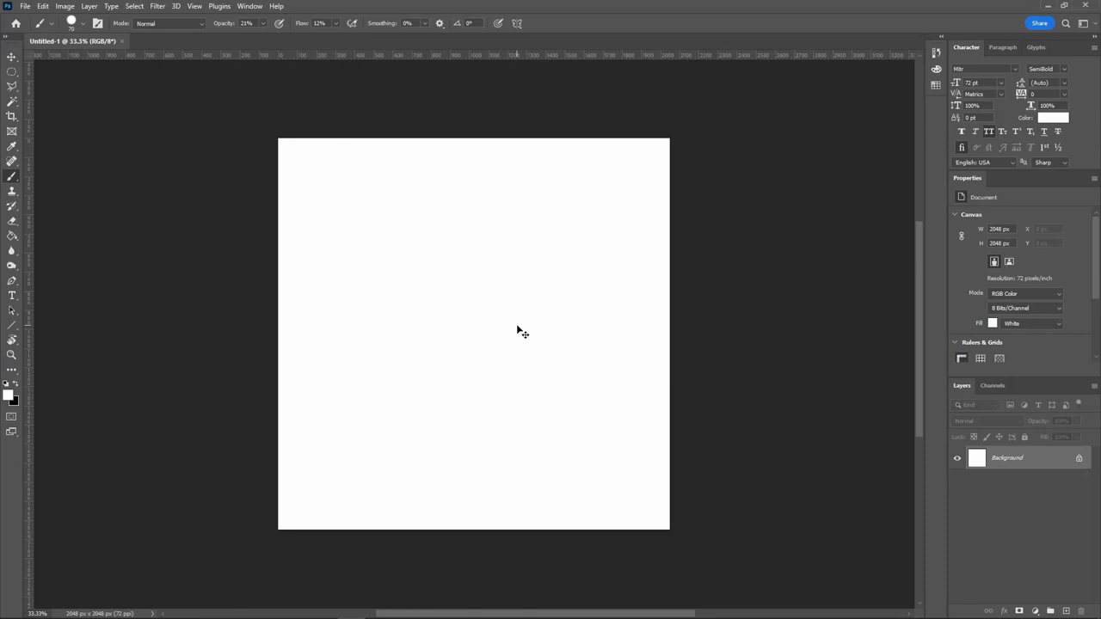
key("ctrl+v")
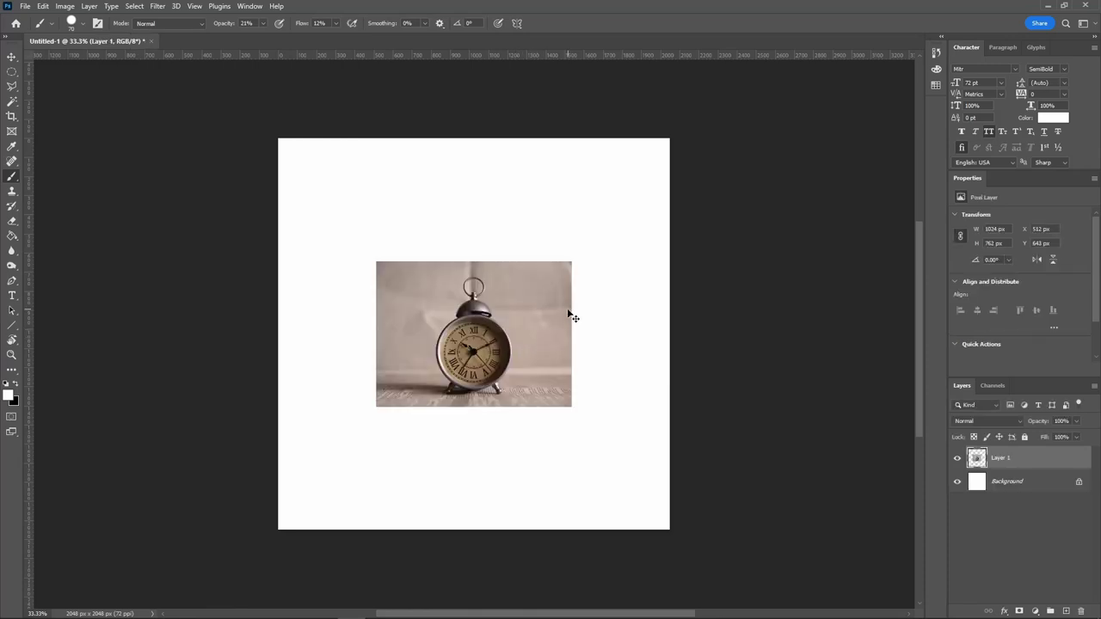
key("ctrl+t")
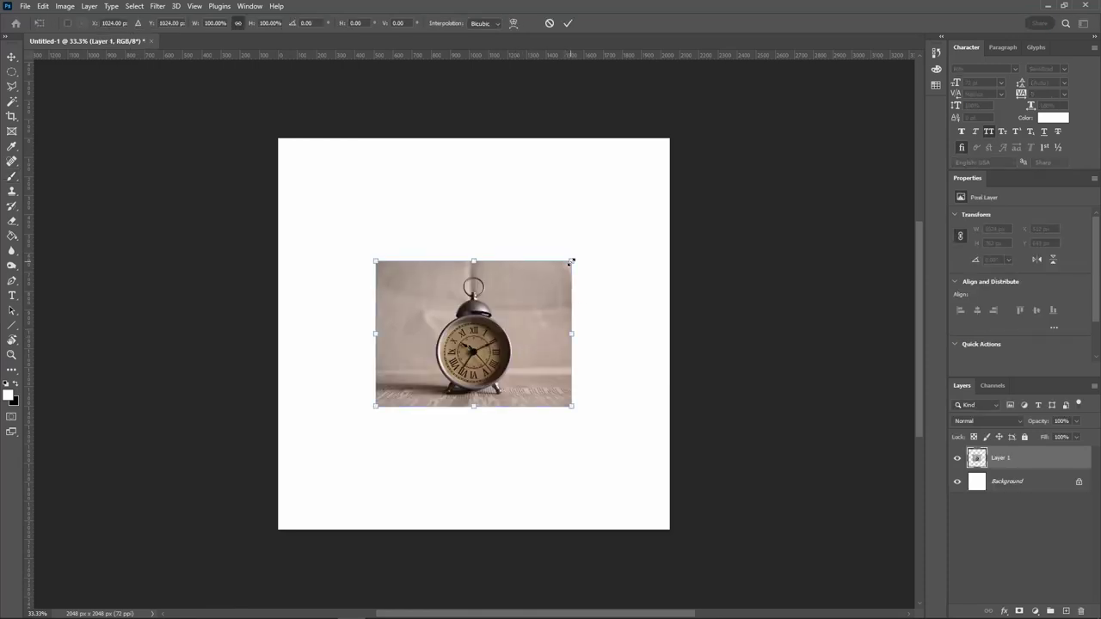
mouse_move(571, 261)
left_mouse_down()
mouse_move(783, 92)
mouse_move(737, 123)
left_mouse_up()
left_click_drag(536, 349, 527, 321)
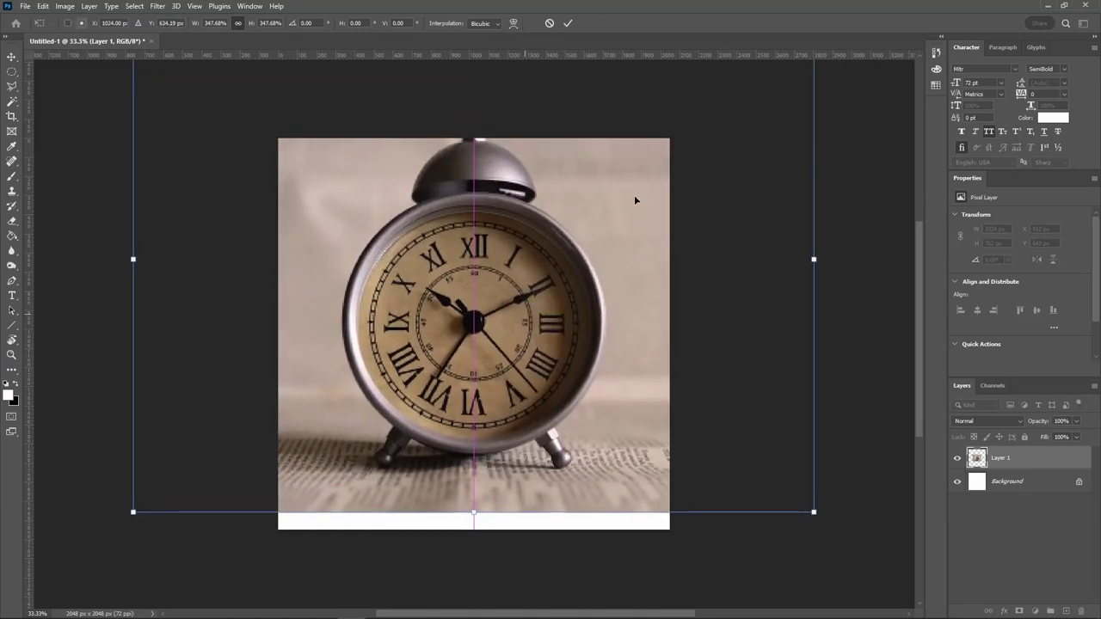
key("Return")
key("b")
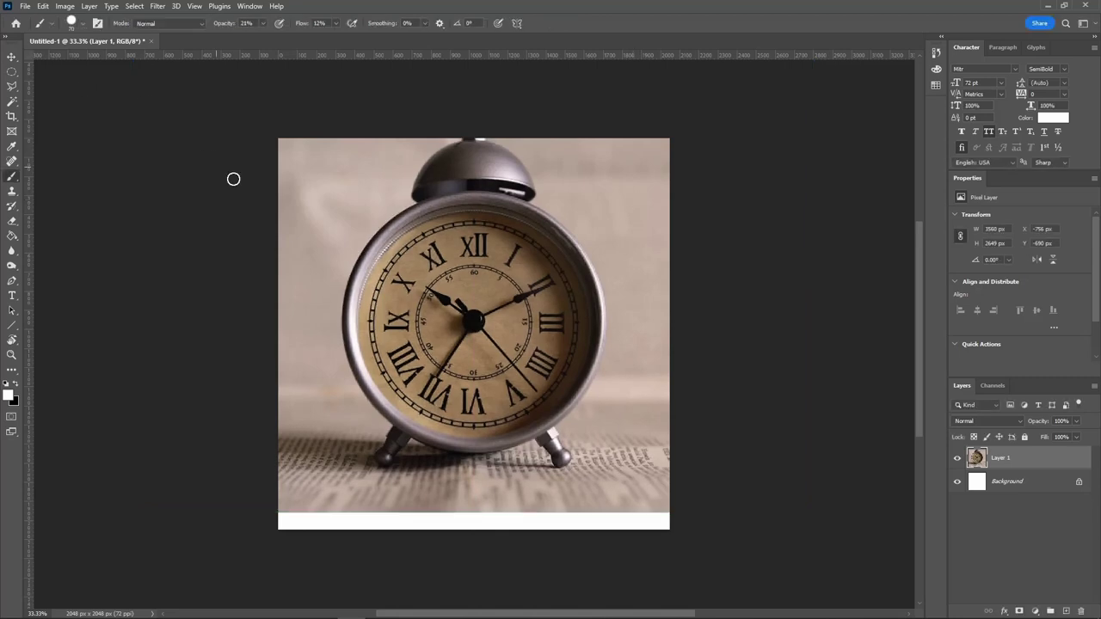
Copy a circular selection of the dial to Layer 2 and delete the original photo layer.
left_click(11, 72)
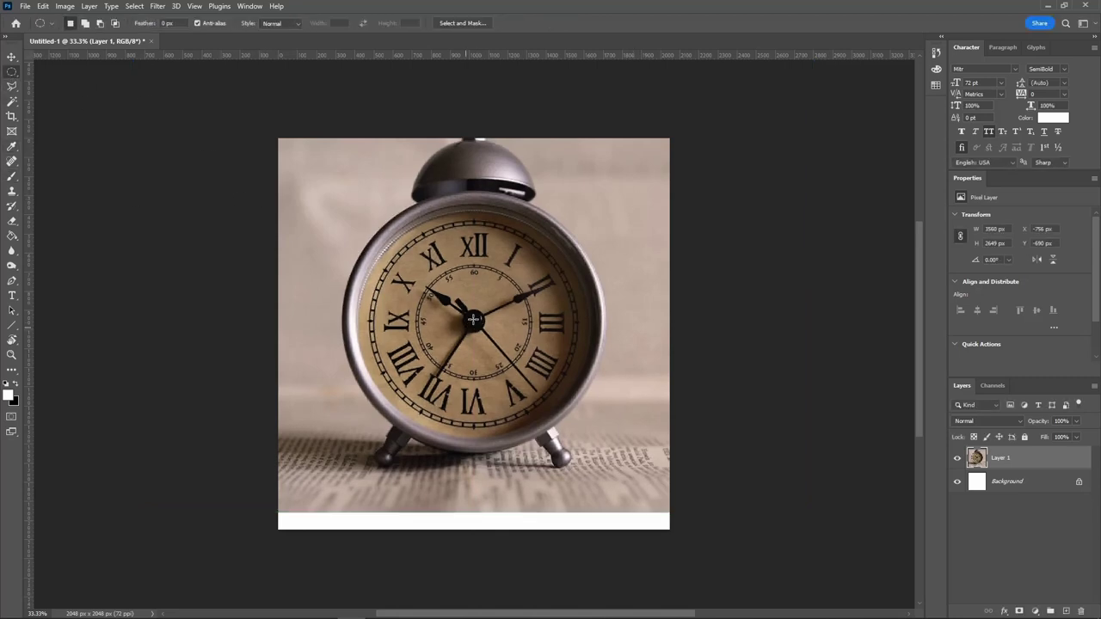
mouse_move(473, 319)
left_mouse_down("alt")
mouse_move(538, 424)
mouse_move(588, 430)
left_mouse_up("alt")
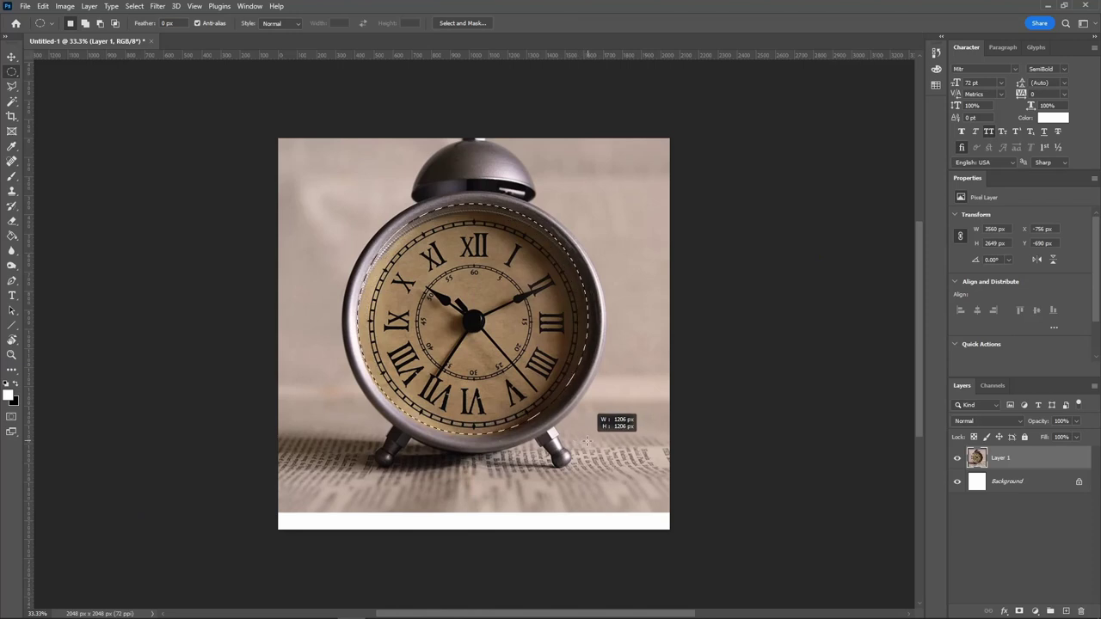
left_click_drag(489, 325, 491, 332)
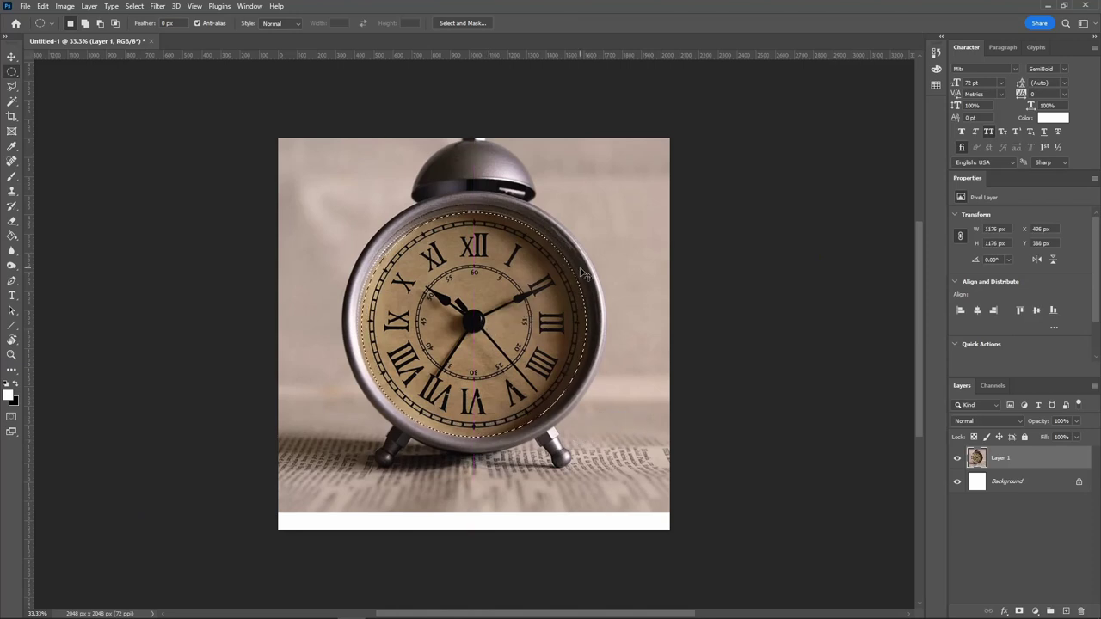
key("ctrl+j")
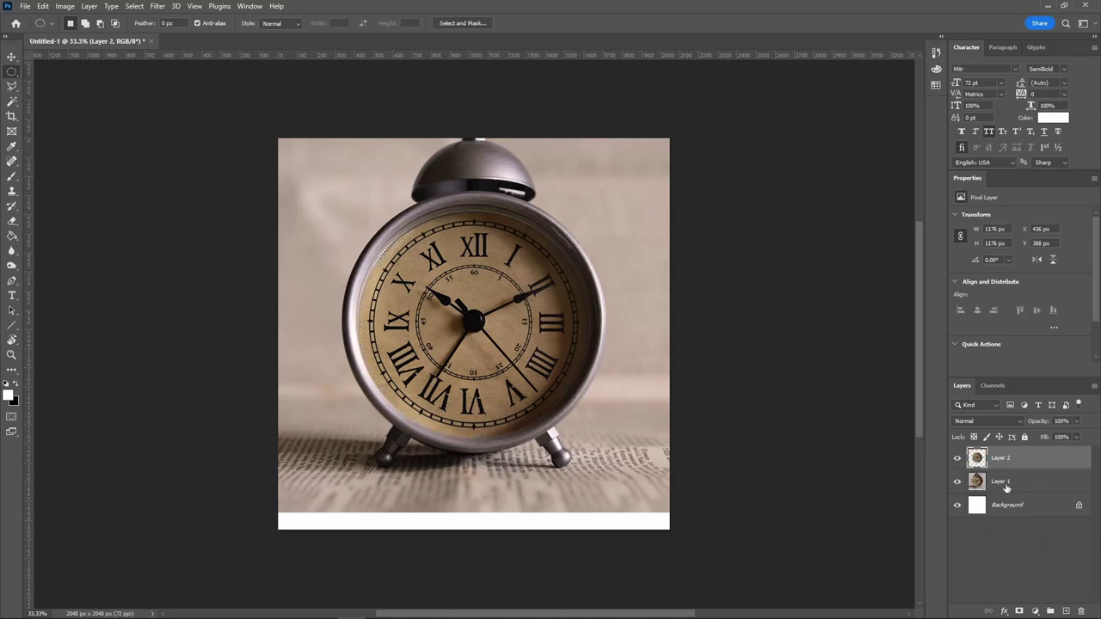
left_click(1002, 483)
key("Delete")
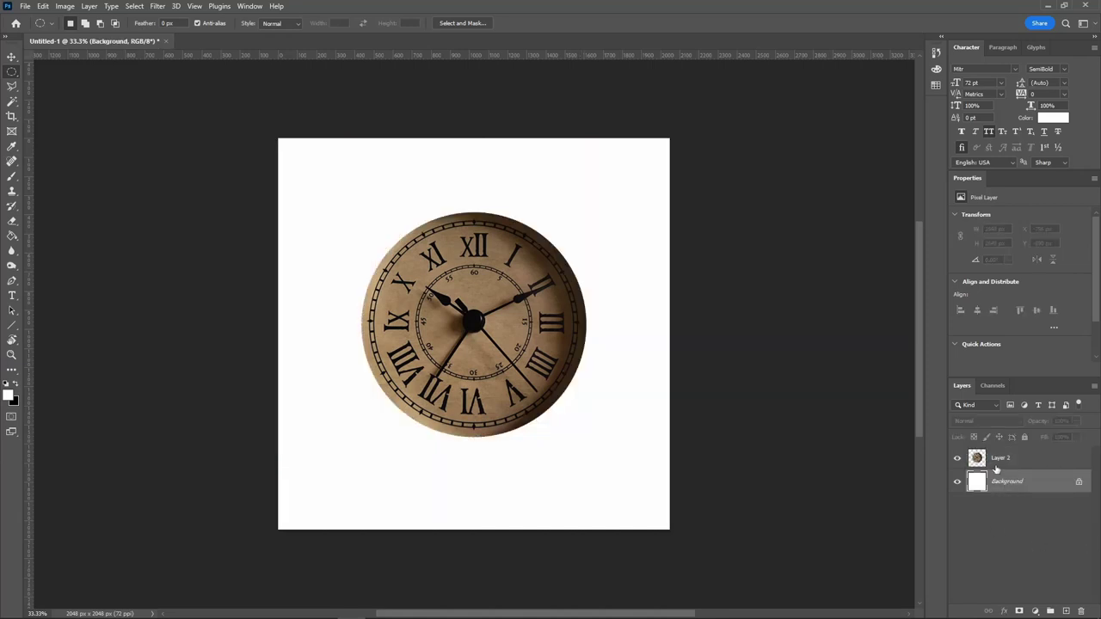
left_click(1007, 466)
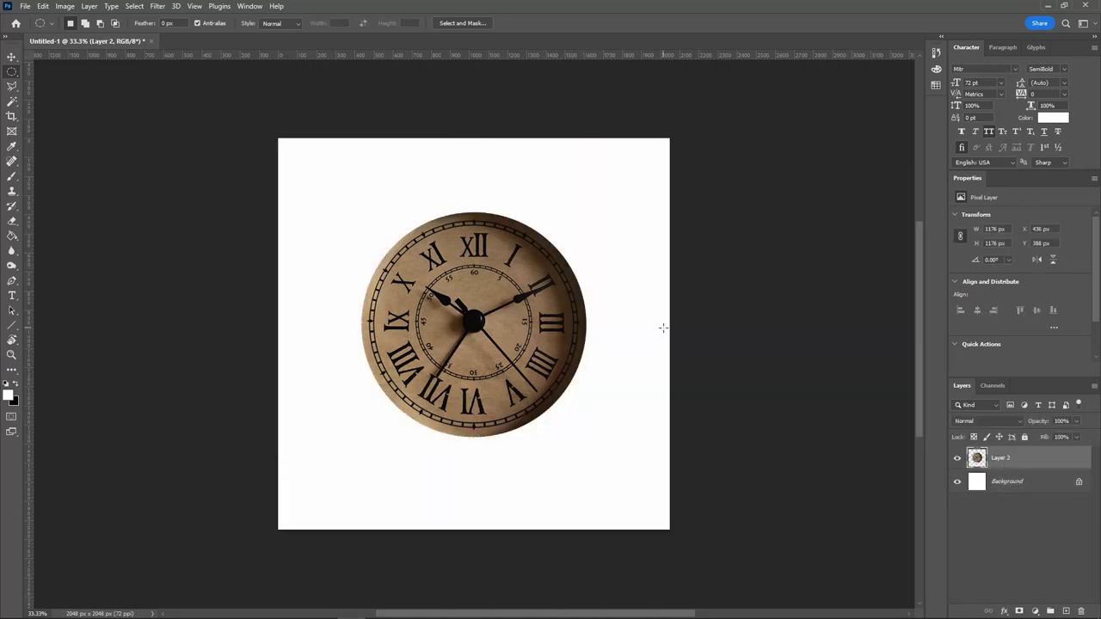
Fully desaturate the clock face with Hue/Saturation at -100.
key("ctrl+l")
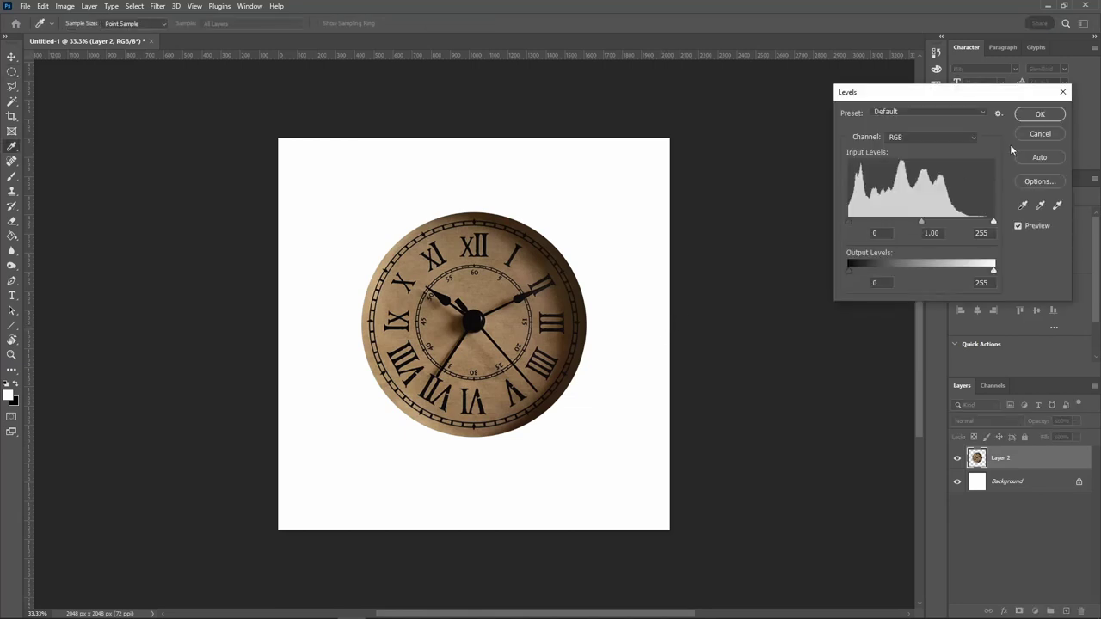
left_click(1036, 134)
key("ctrl+u")
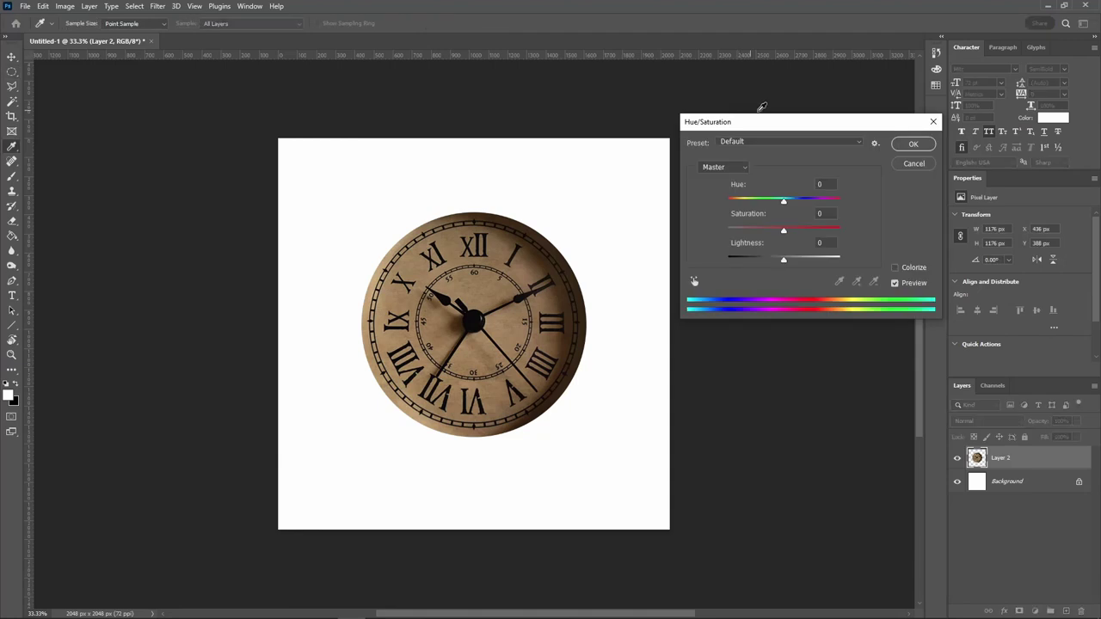
left_click_drag(782, 234, 727, 233)
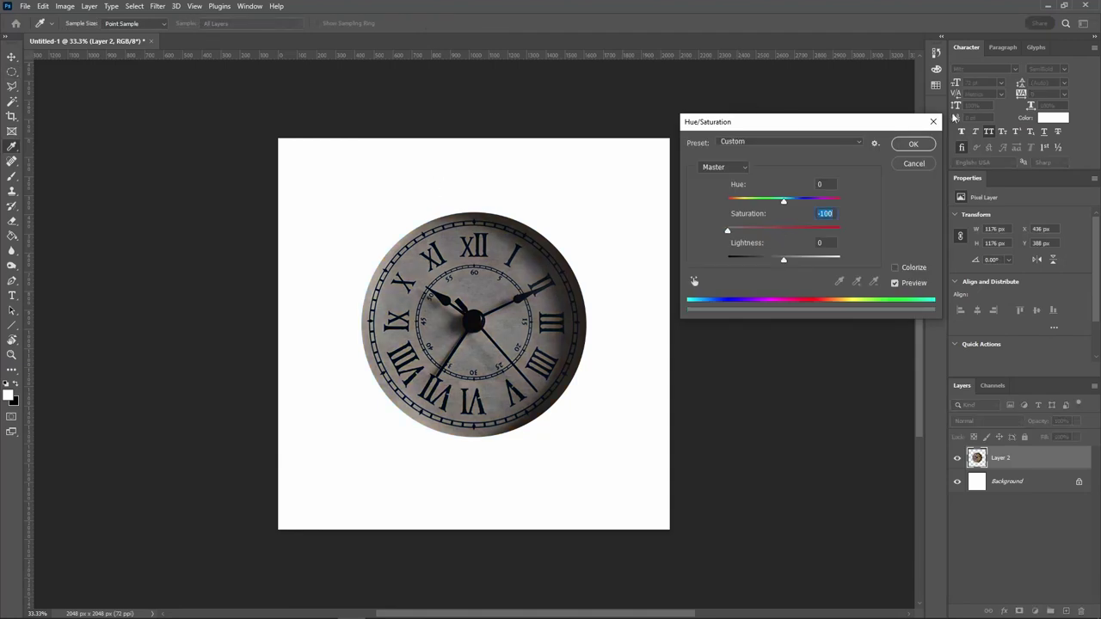
left_click(911, 145)
Brighten the dial with Levels set to inputs 6 / 1.03 / 110.
key("ctrl+l")
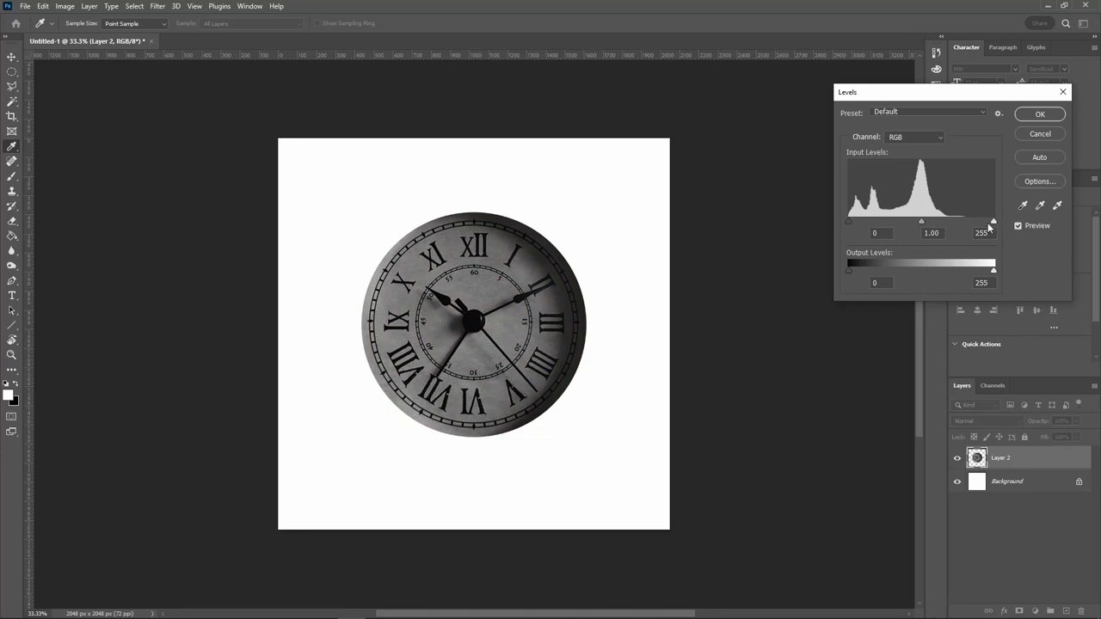
mouse_move(919, 222)
left_mouse_down()
mouse_move(879, 221)
mouse_move(919, 225)
left_mouse_up()
left_click_drag(994, 221, 853, 227)
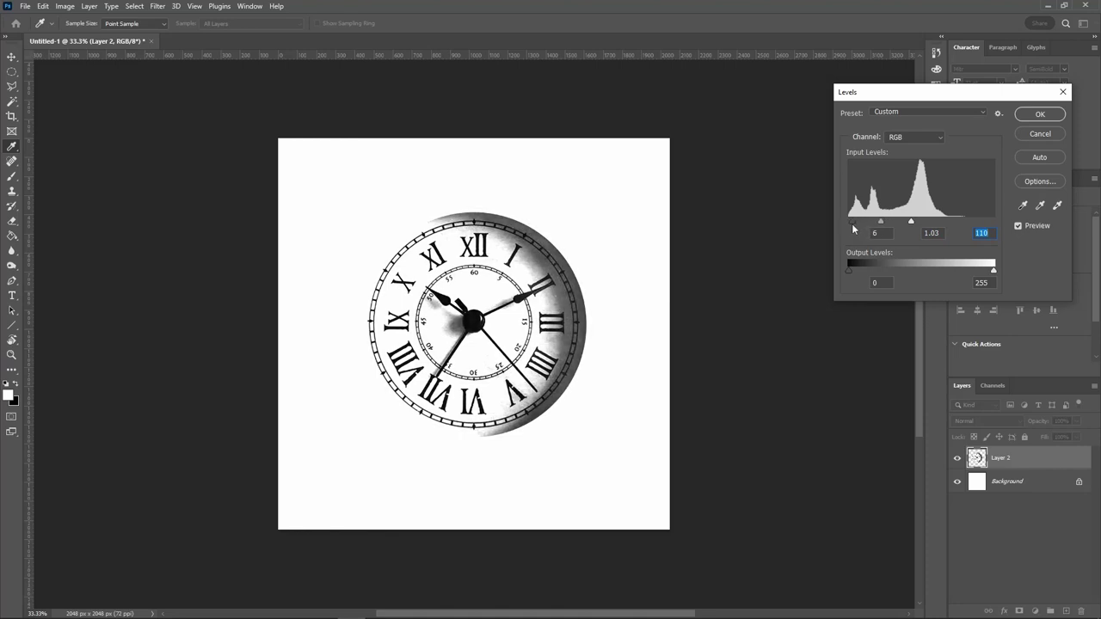
left_click(1032, 115)
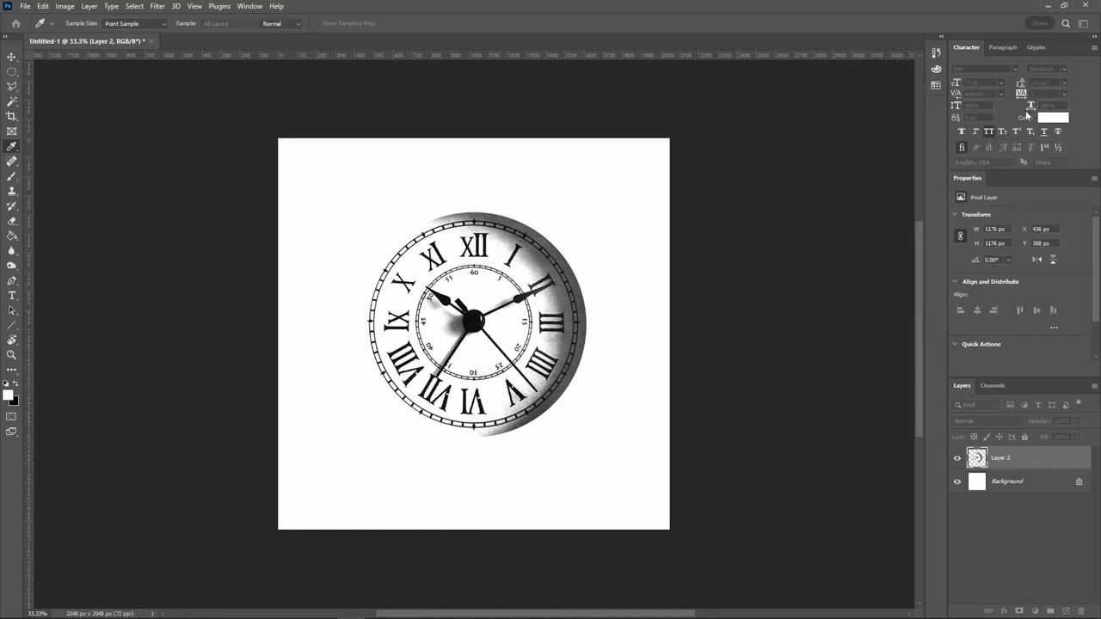
key("m")
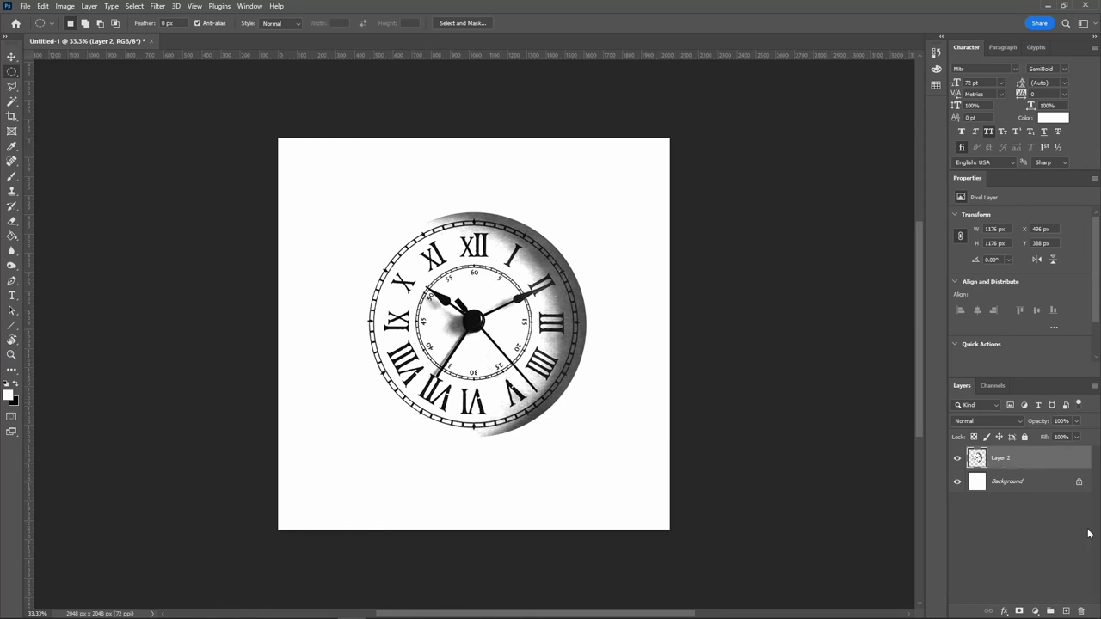
Add a Levels 1 adjustment layer above Layer 2 with inputs 18 / 1.00 / 181, then hide it.
left_click(1028, 592)
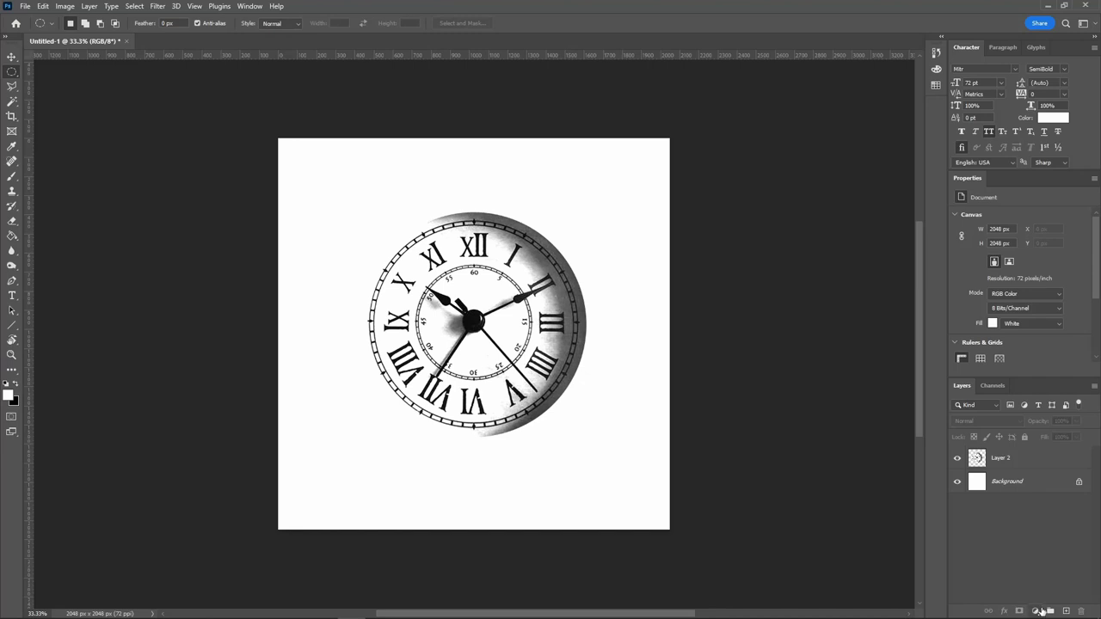
left_click(1008, 468)
left_click(1035, 612)
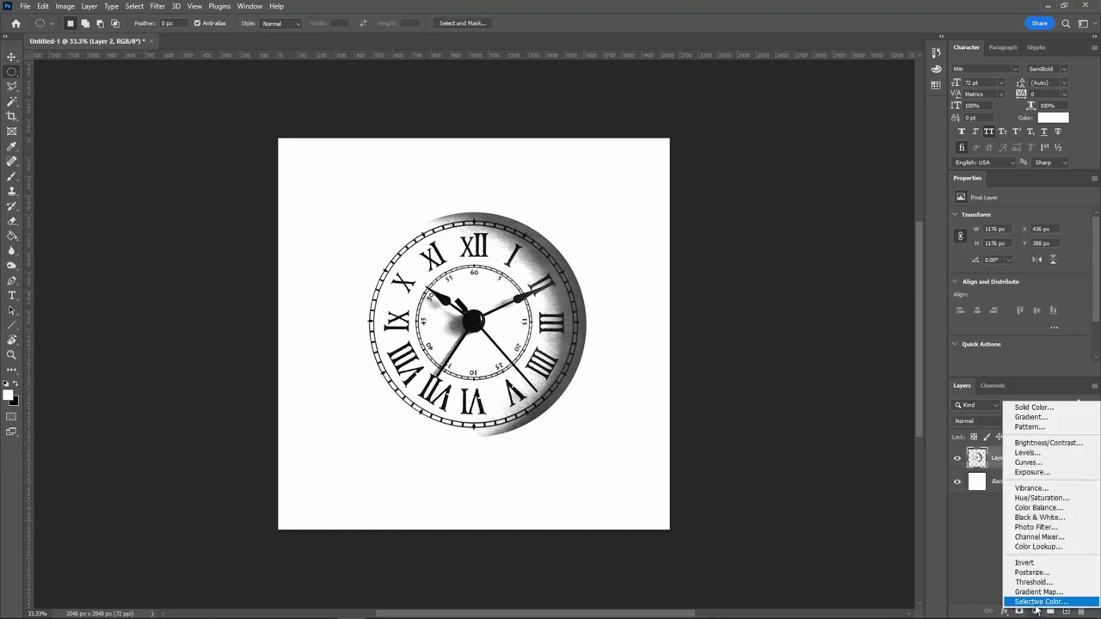
left_click(1030, 450)
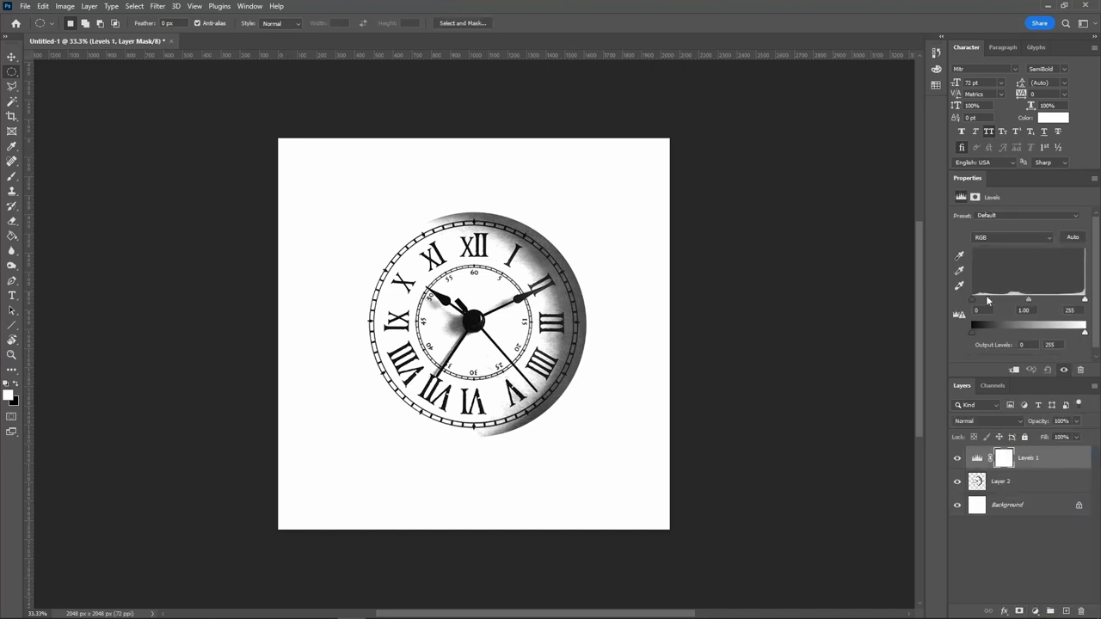
left_click_drag(1084, 300, 1008, 301)
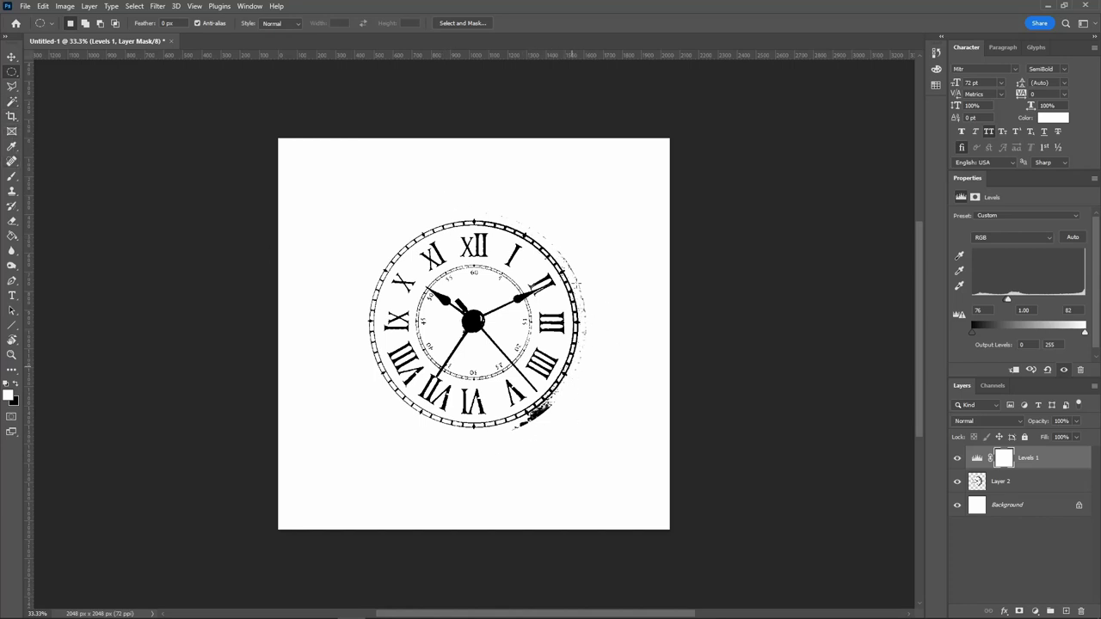
mouse_move(1009, 300)
left_mouse_down()
mouse_move(958, 306)
mouse_move(1002, 301)
left_mouse_up()
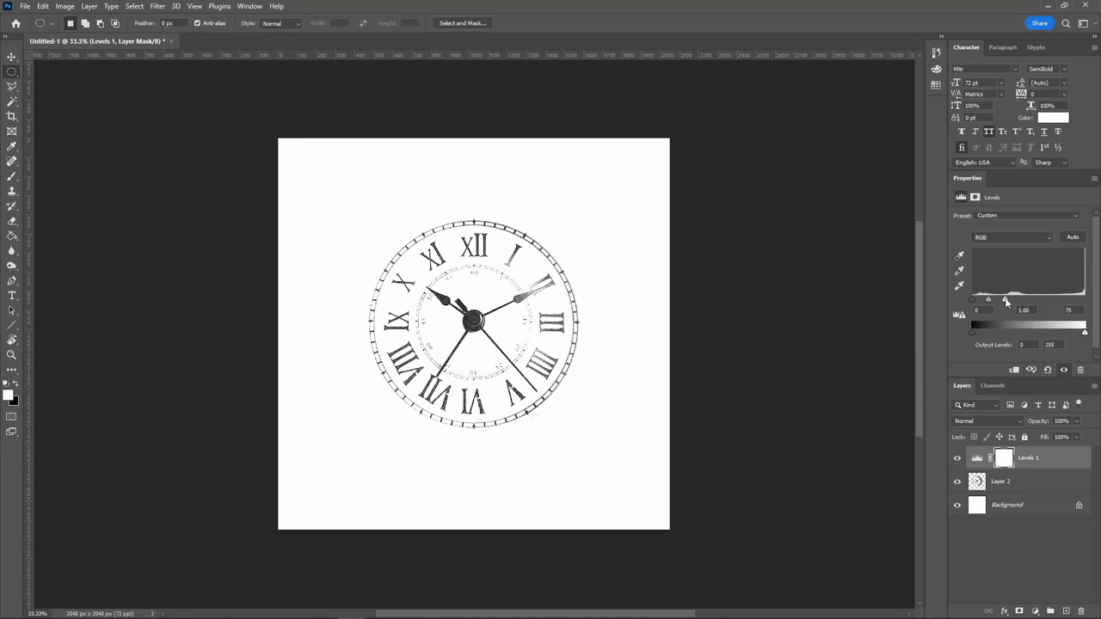
mouse_move(971, 303)
left_mouse_down()
mouse_move(1001, 302)
mouse_move(982, 301)
left_mouse_up()
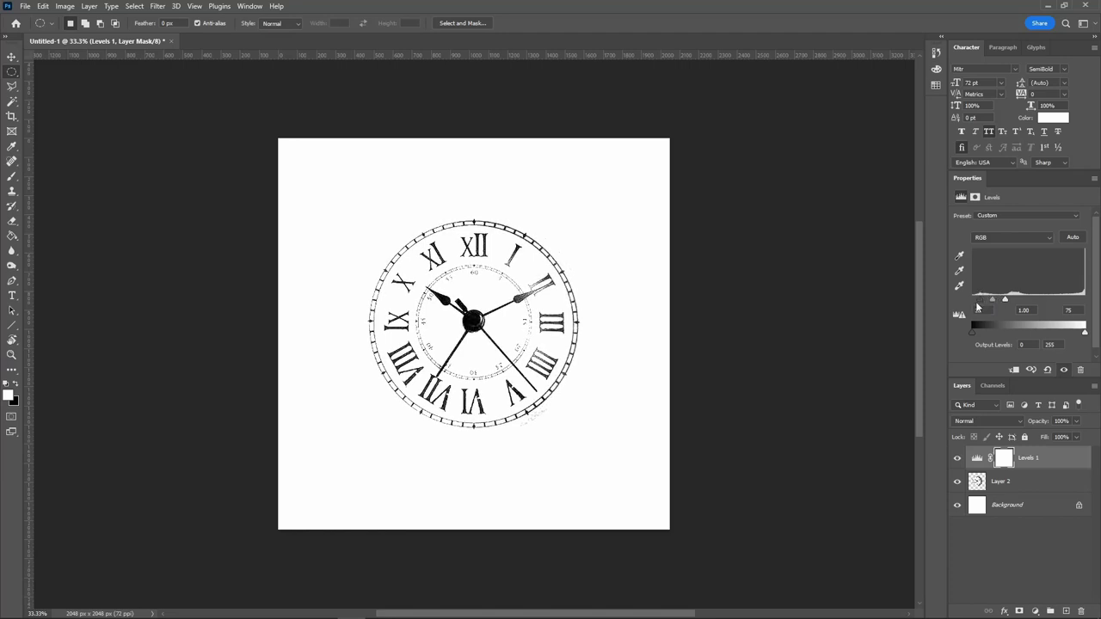
left_click_drag(1010, 303, 1056, 299)
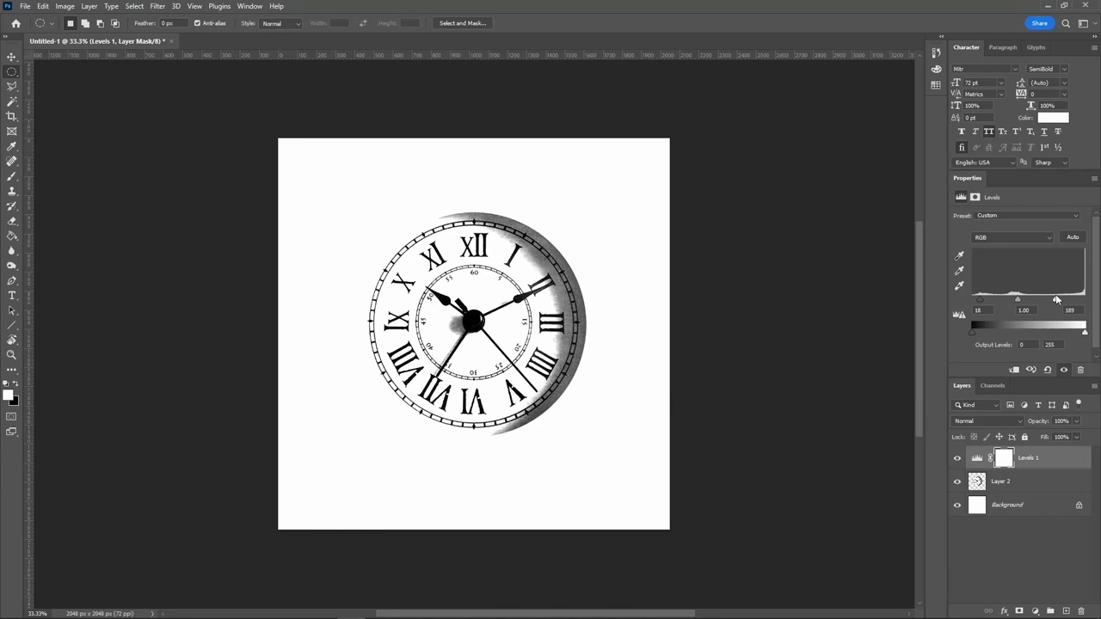
left_click_drag(1057, 299, 1053, 297)
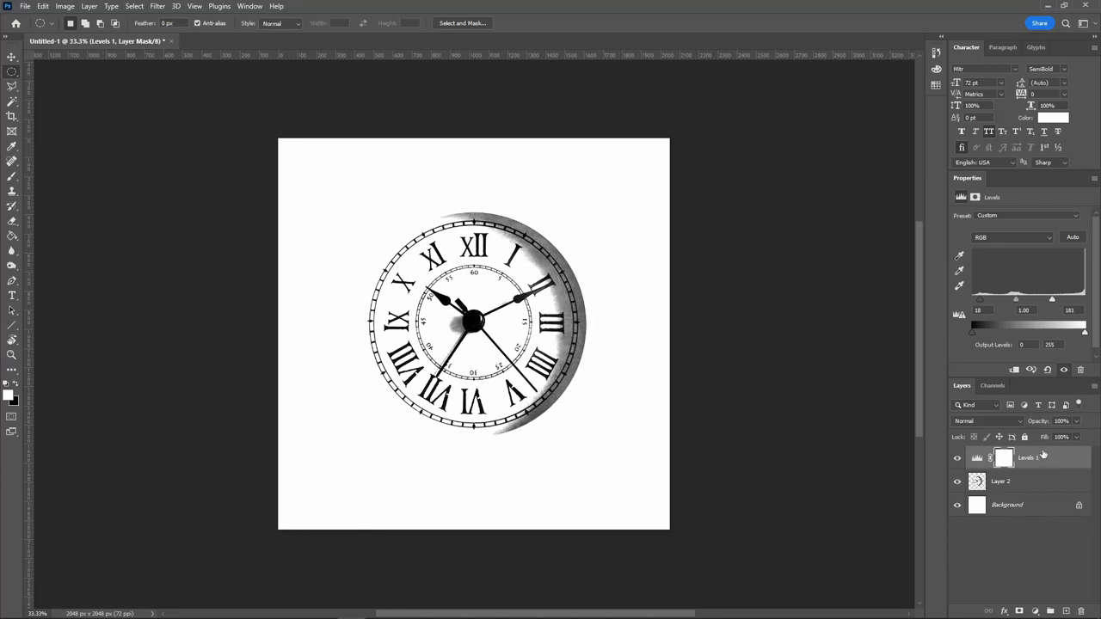
left_click(955, 459)
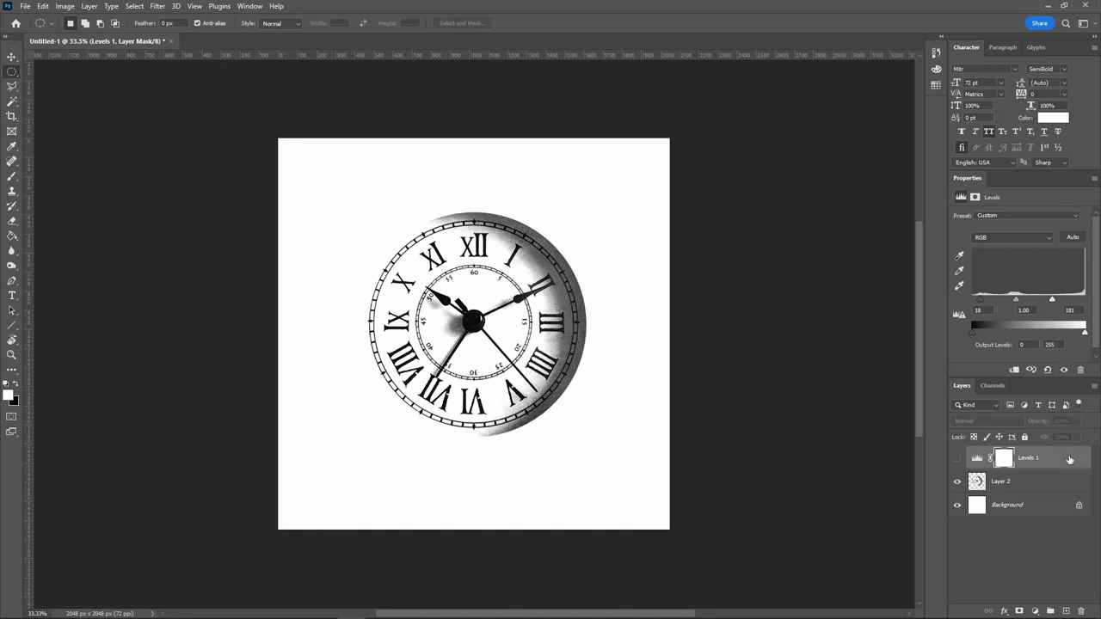
Add a Brightness/Contrast adjustment above Layer 2 with Brightness raised to 150.
left_click(1043, 561)
left_click(1035, 611)
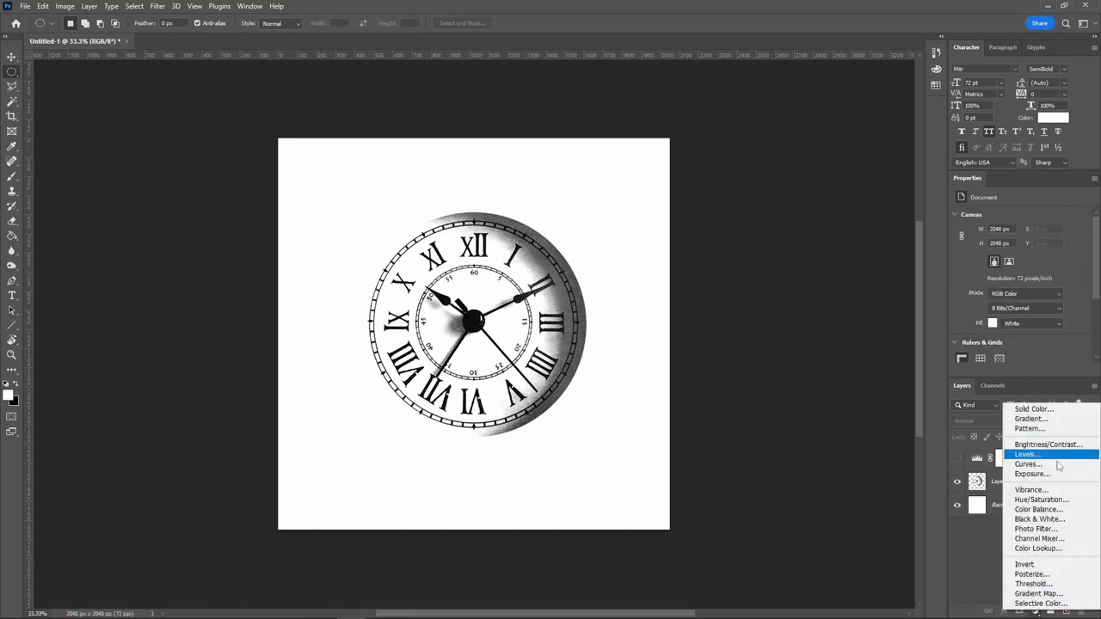
left_click(976, 526)
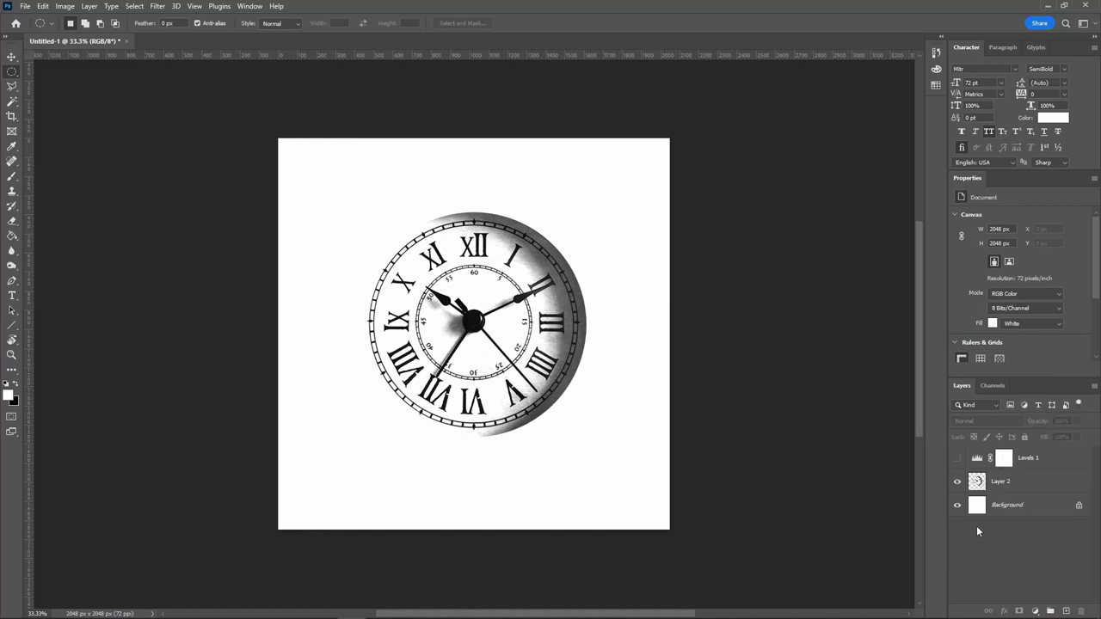
left_click(1000, 482)
left_click(1034, 611)
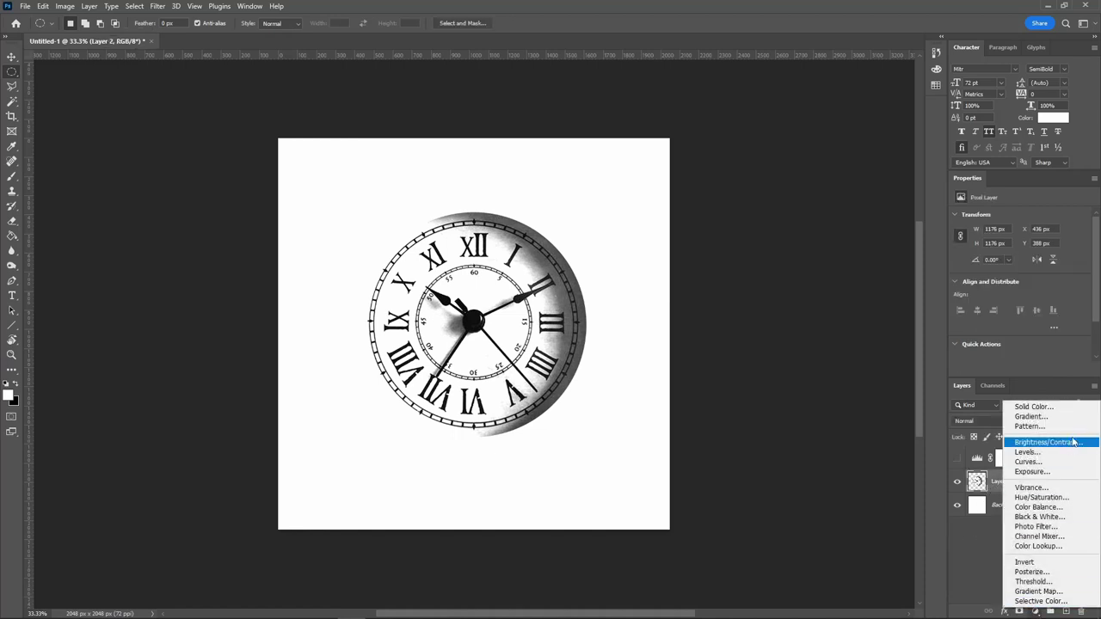
left_click(1040, 445)
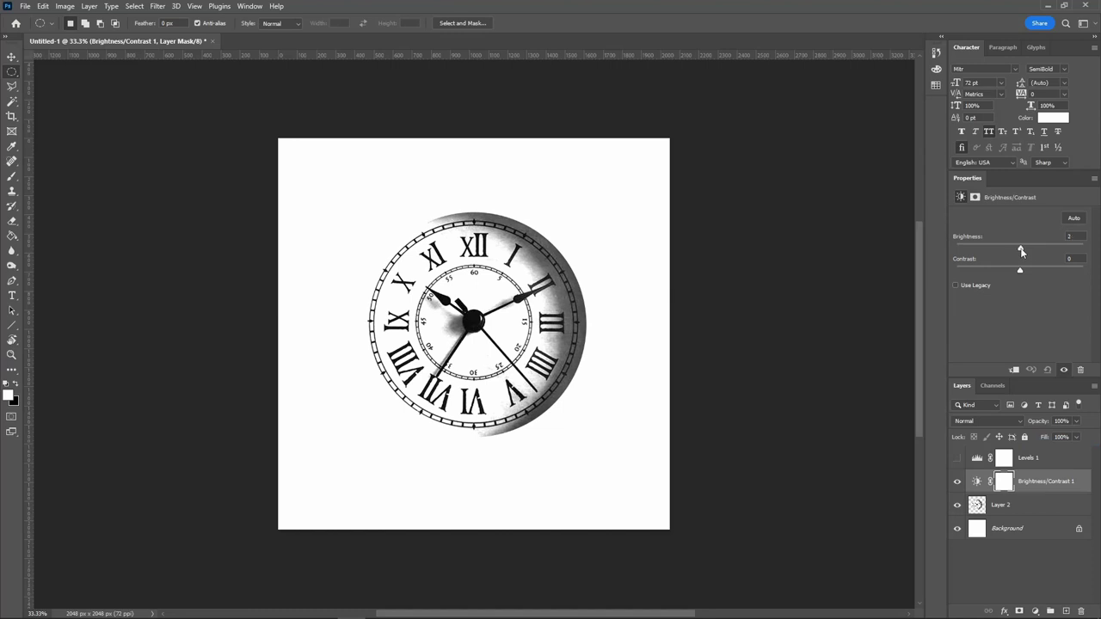
left_click_drag(1021, 251, 1085, 256)
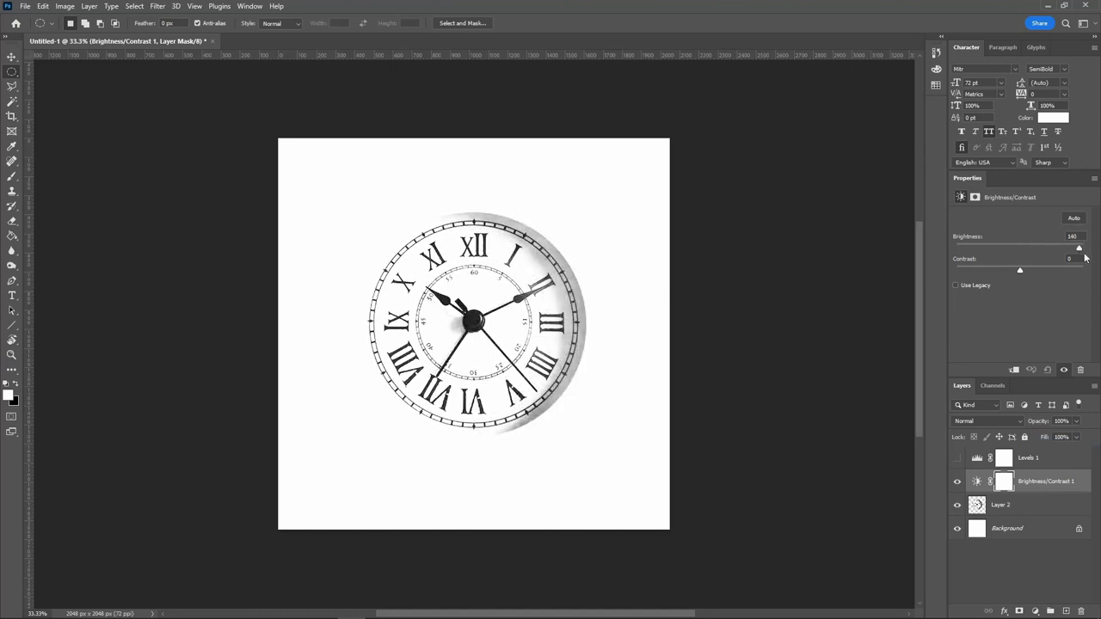
Set Levels 1's white input to 168, compare both adjustments on and off, then target the Brightness/Contrast mask.
left_click(1041, 459)
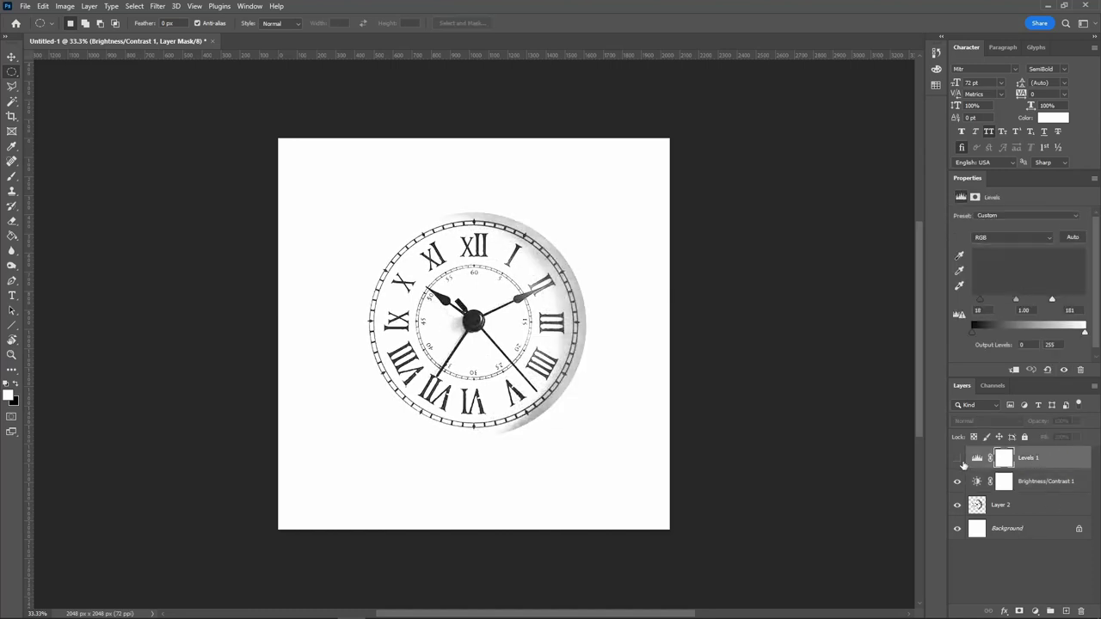
left_click(957, 458)
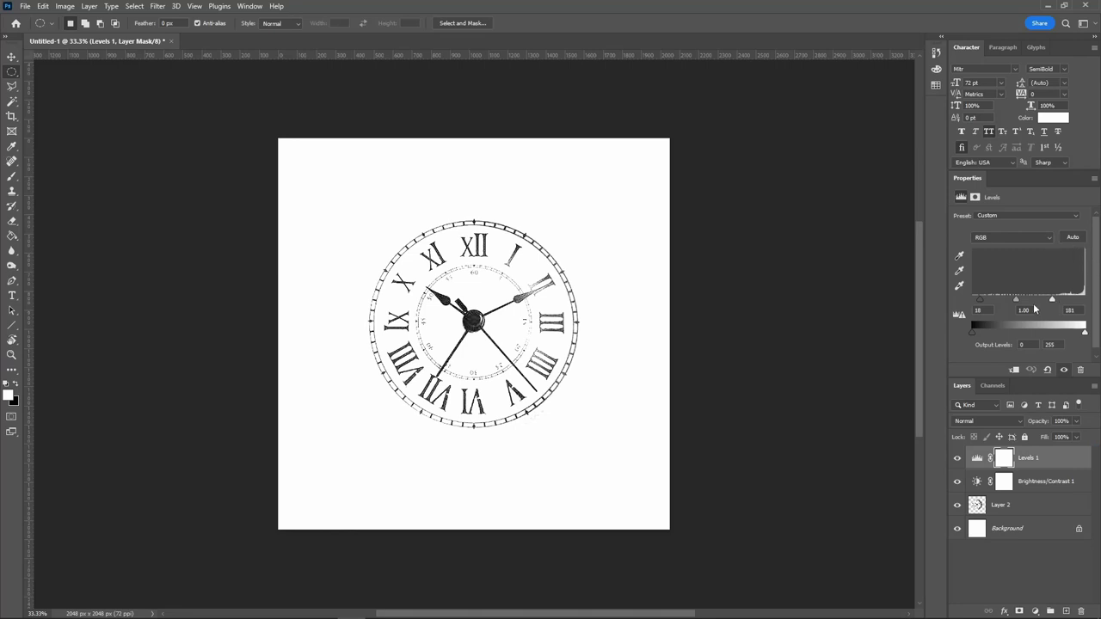
left_click_drag(1052, 299, 1051, 301)
left_click(957, 458)
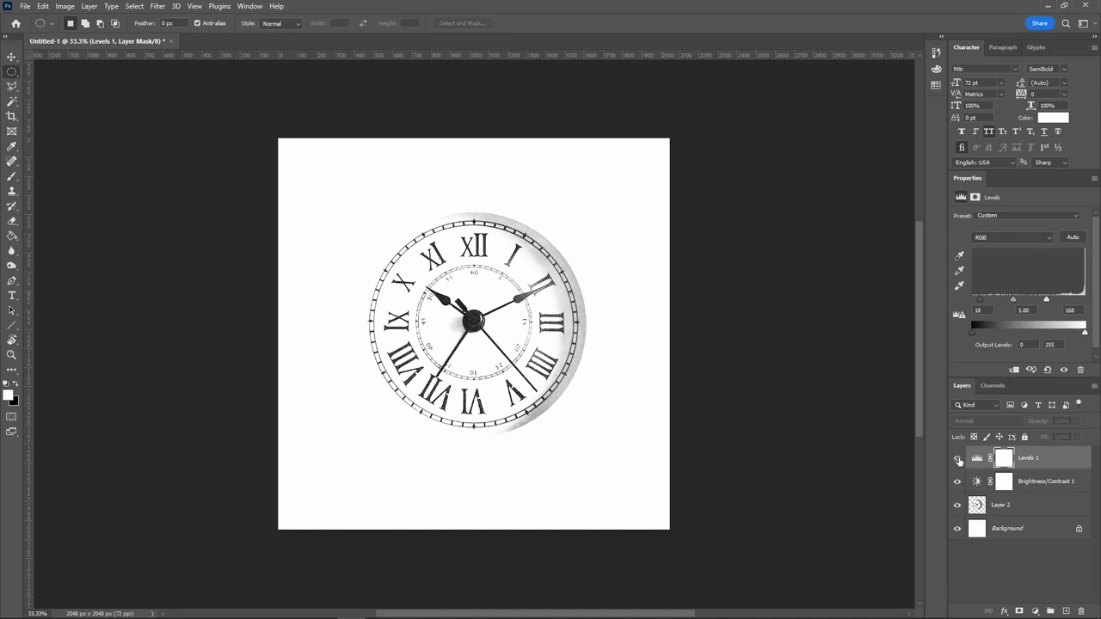
left_click(958, 459)
left_click(959, 461)
left_click(957, 483)
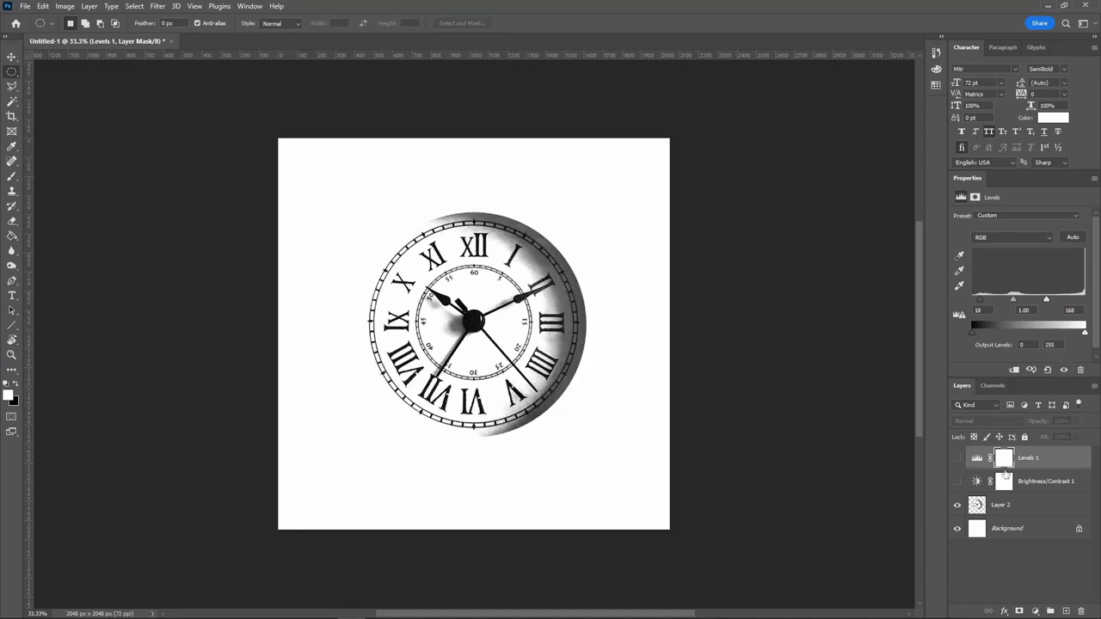
left_click(959, 482)
left_click(1007, 483)
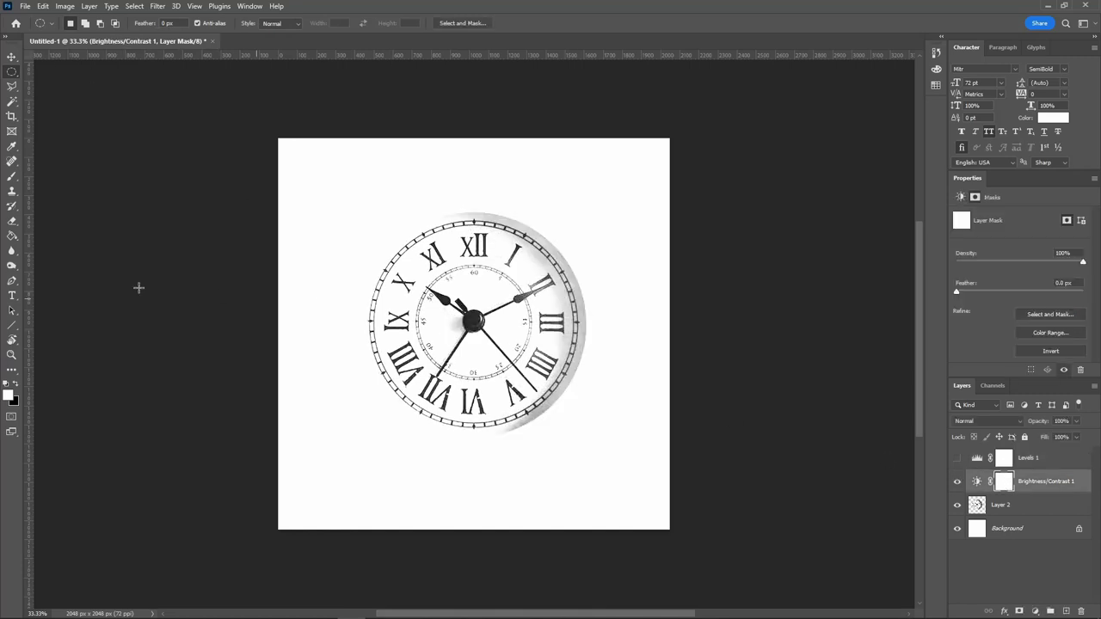
Fill the Brightness/Contrast mask with black and pick a soft round brush.
left_click(12, 235)
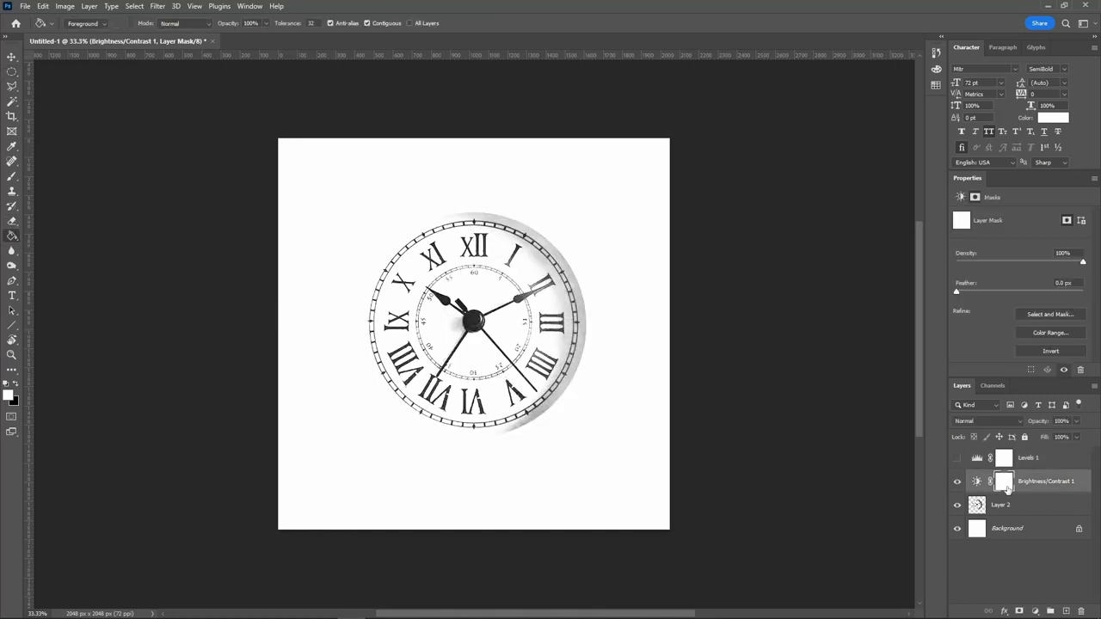
key("x")
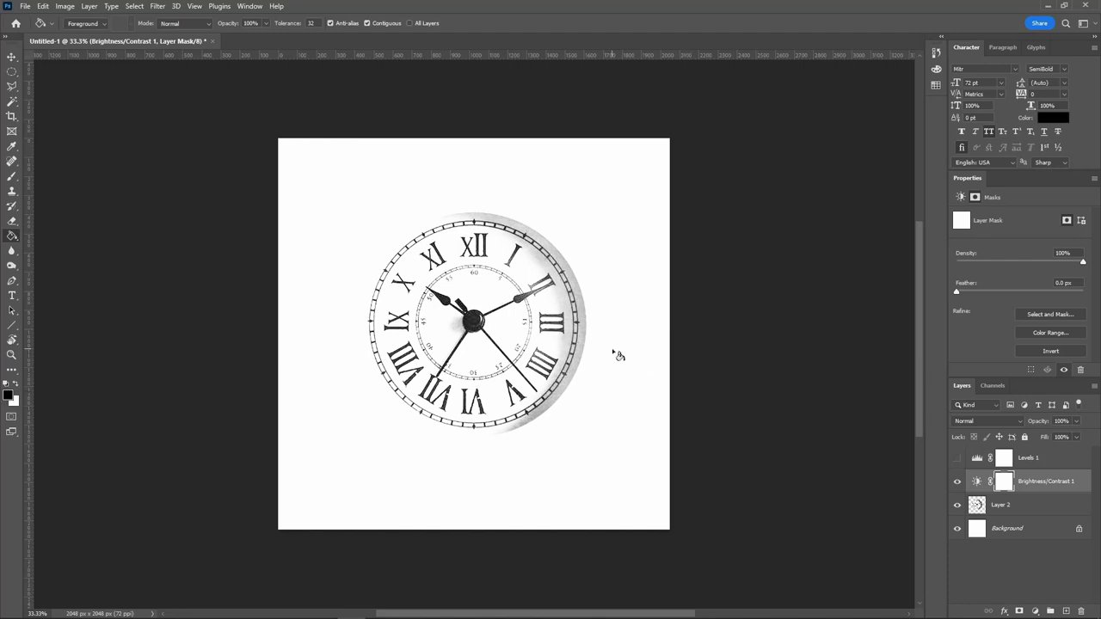
left_click(617, 354)
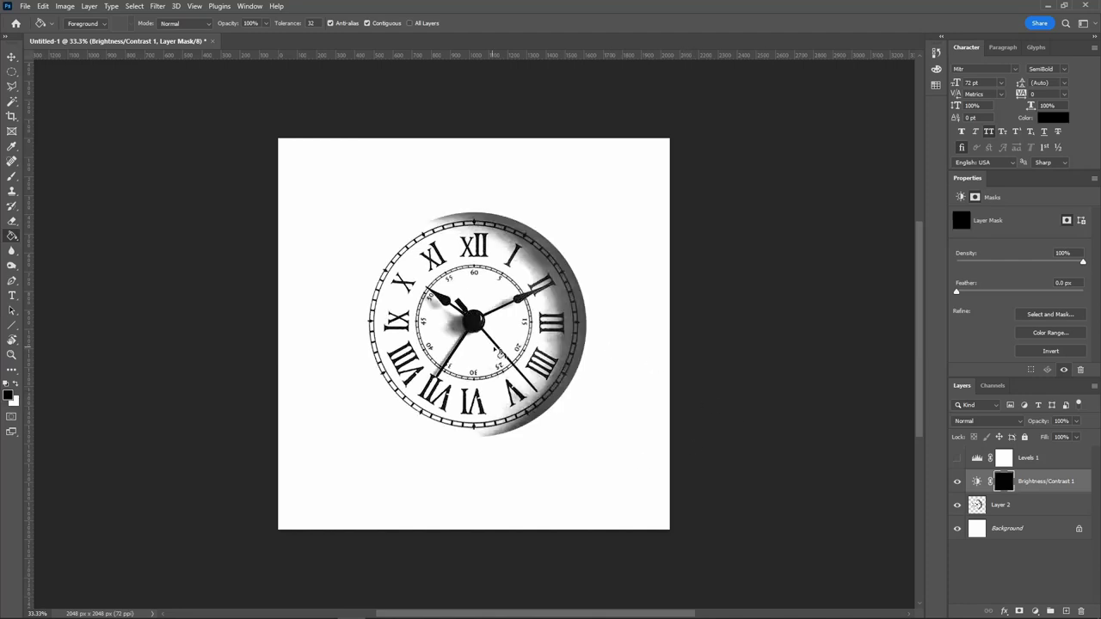
left_click(12, 176)
right_click(514, 256)
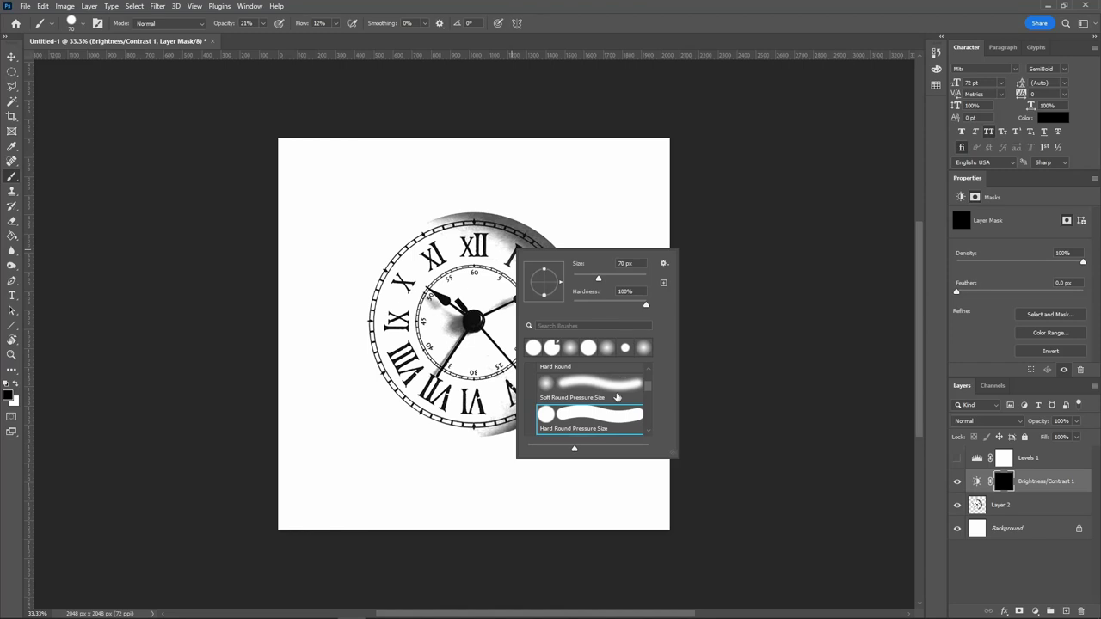
left_click(617, 394)
left_click(411, 224)
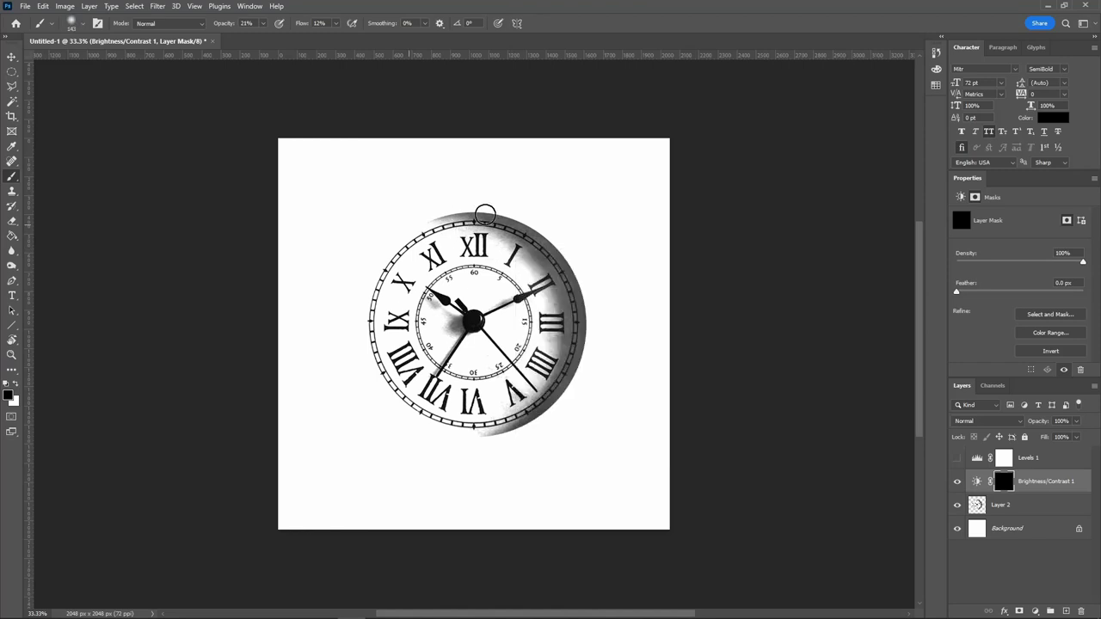
Set the brush to white at 100% flow with a larger size.
key("x")
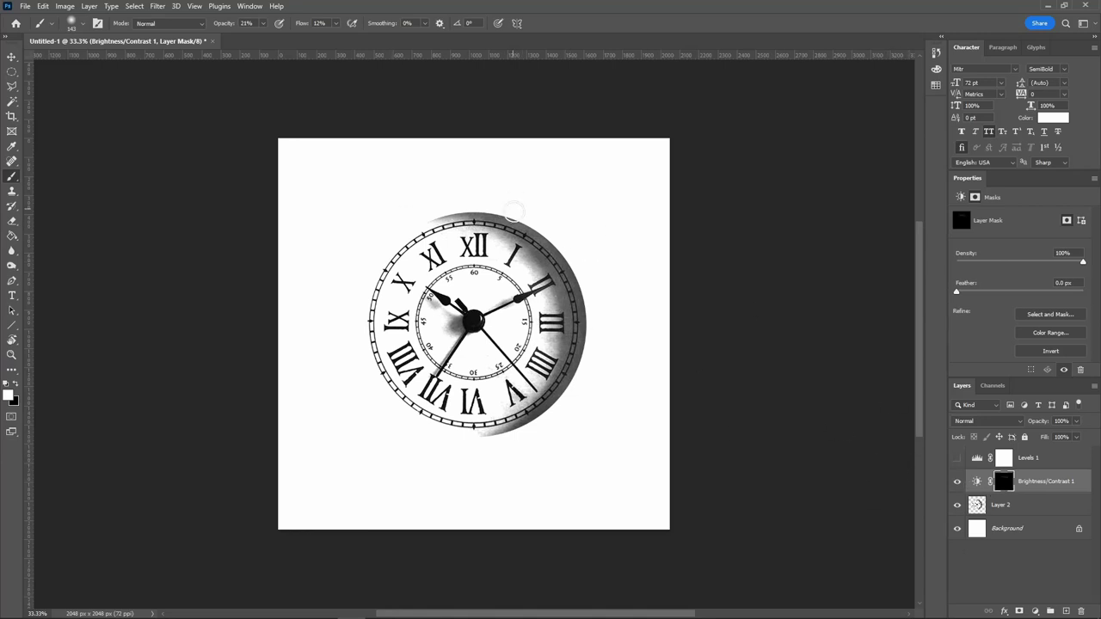
left_click(335, 24)
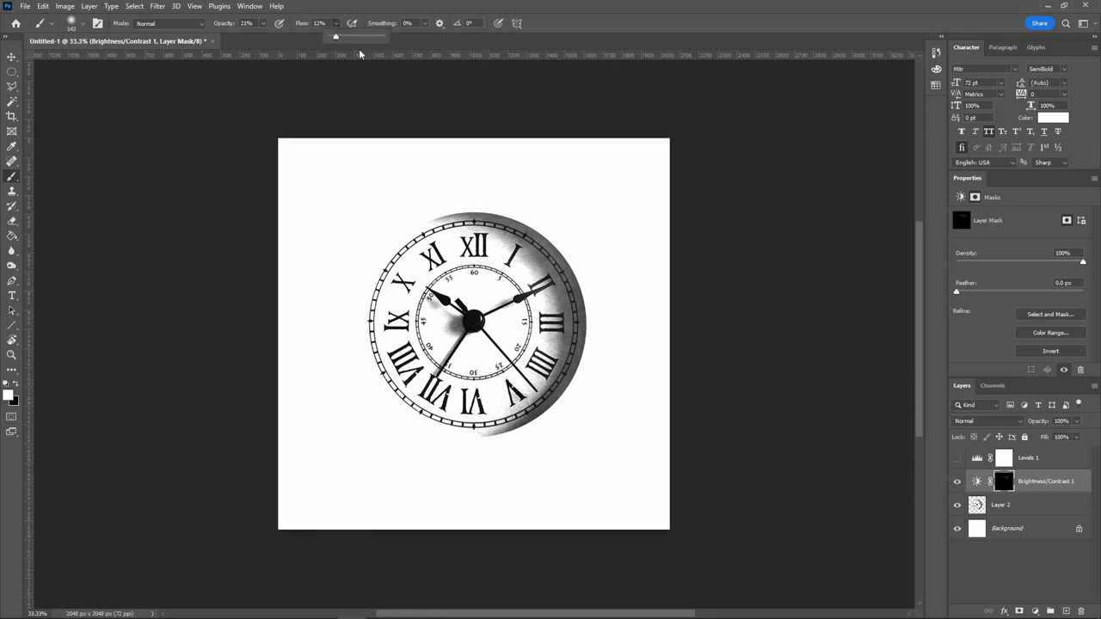
left_click_drag(361, 37, 382, 37)
right_click(506, 244)
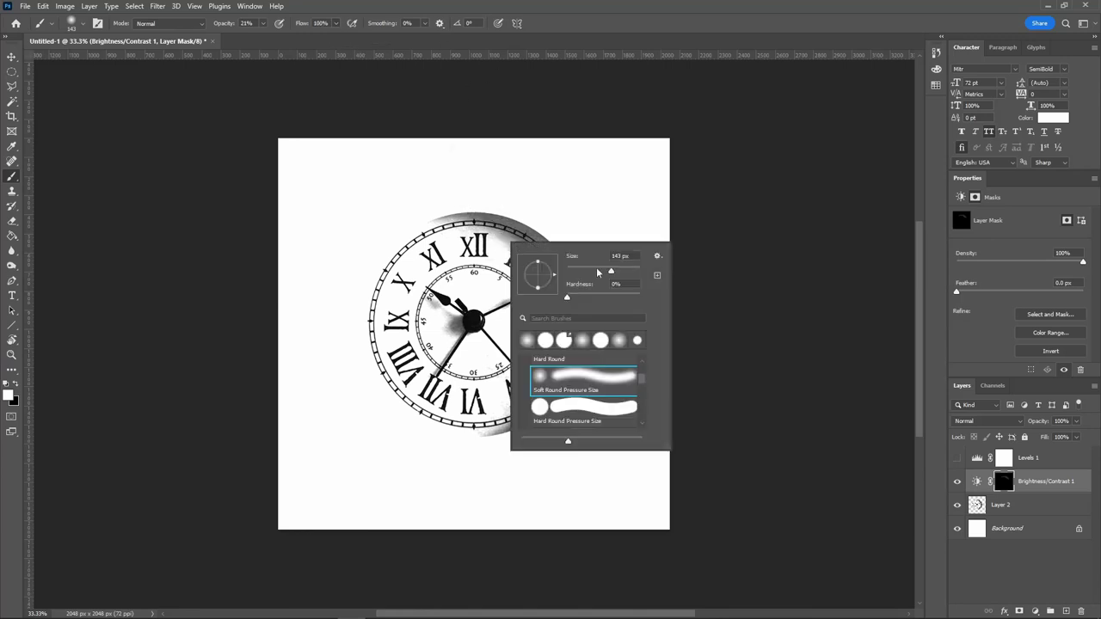
left_click_drag(598, 274, 628, 275)
left_click(514, 235)
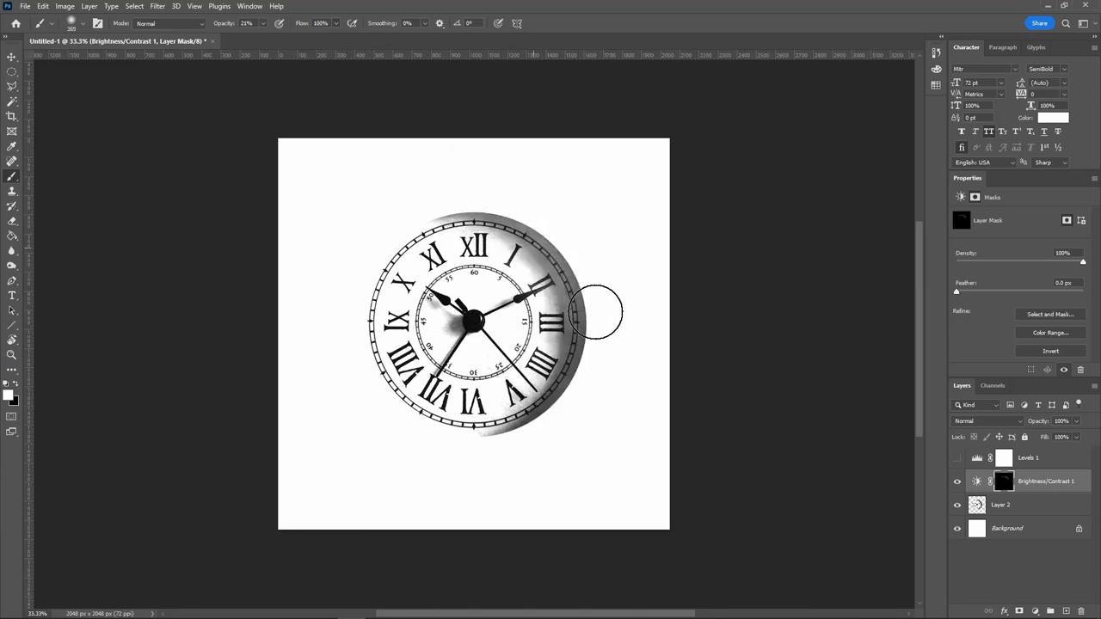
Paint white along the clock's top and right rim at 100% opacity, then show Levels 1 again.
mouse_move(538, 244)
left_mouse_down()
mouse_move(568, 254)
mouse_move(582, 344)
mouse_move(481, 453)
left_mouse_up()
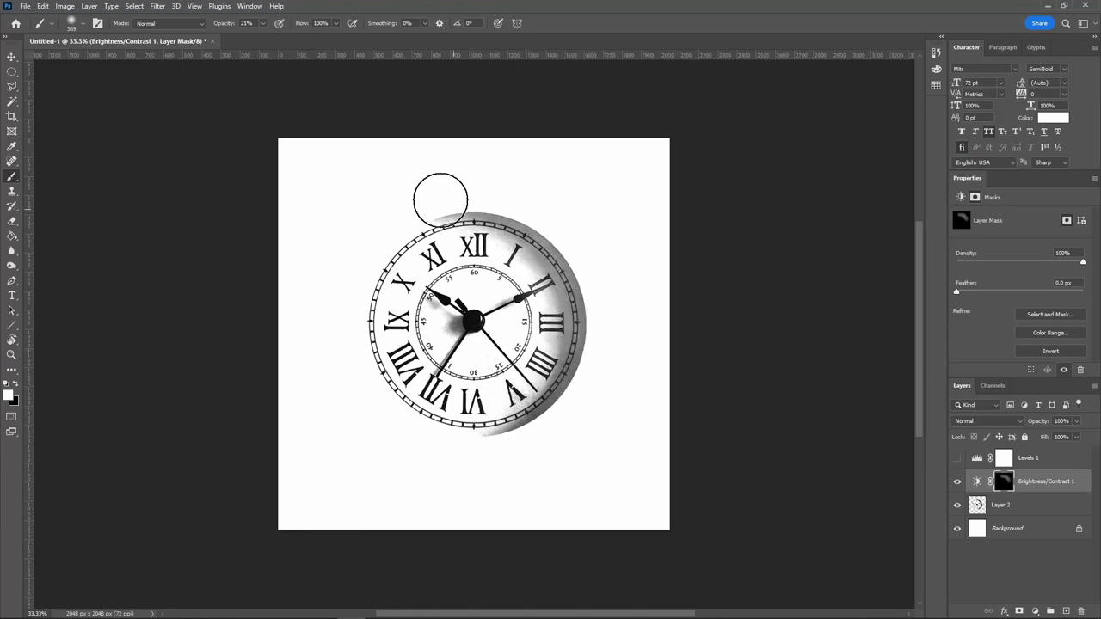
left_click_drag(560, 377, 582, 361)
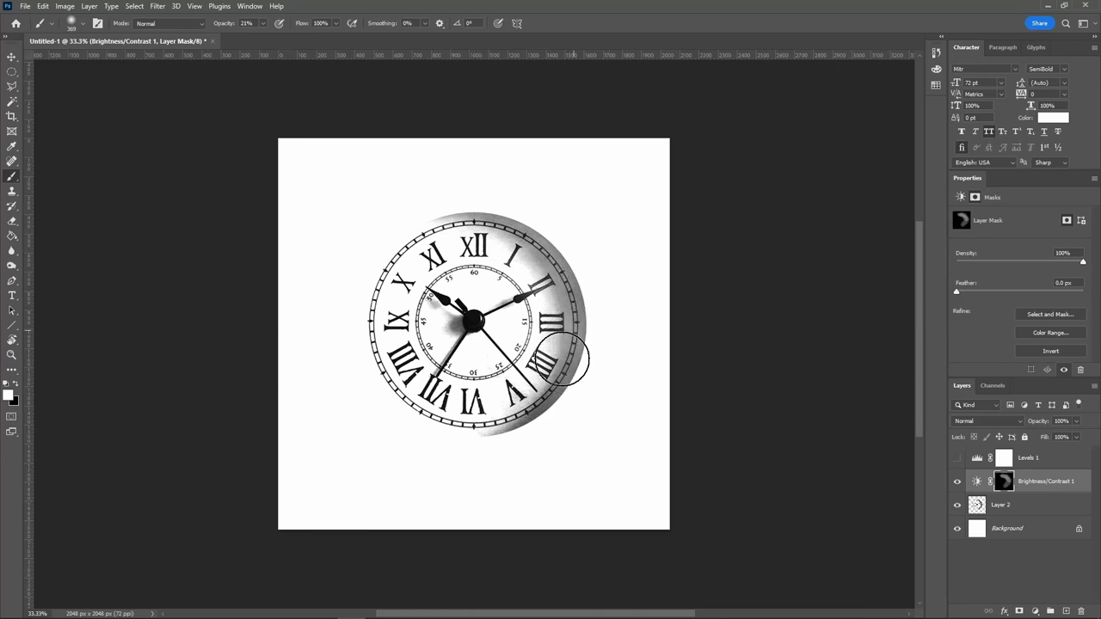
left_click(262, 23)
left_click_drag(262, 36, 306, 36)
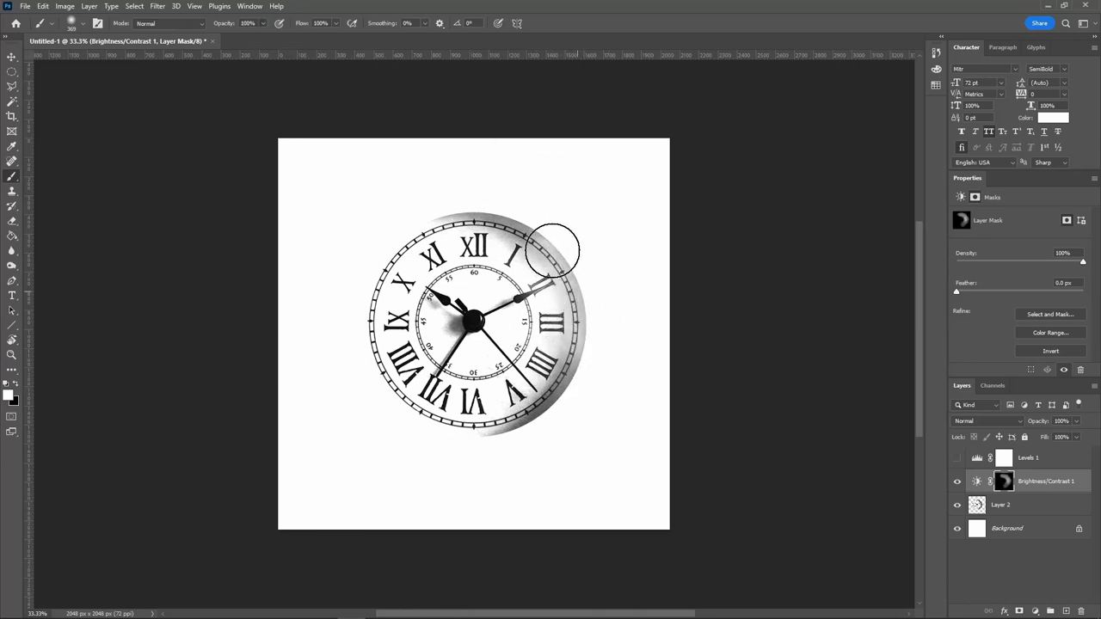
mouse_move(545, 238)
left_mouse_down()
mouse_move(467, 197)
mouse_move(405, 209)
mouse_move(483, 218)
mouse_move(536, 258)
mouse_move(558, 393)
mouse_move(494, 439)
left_mouse_up()
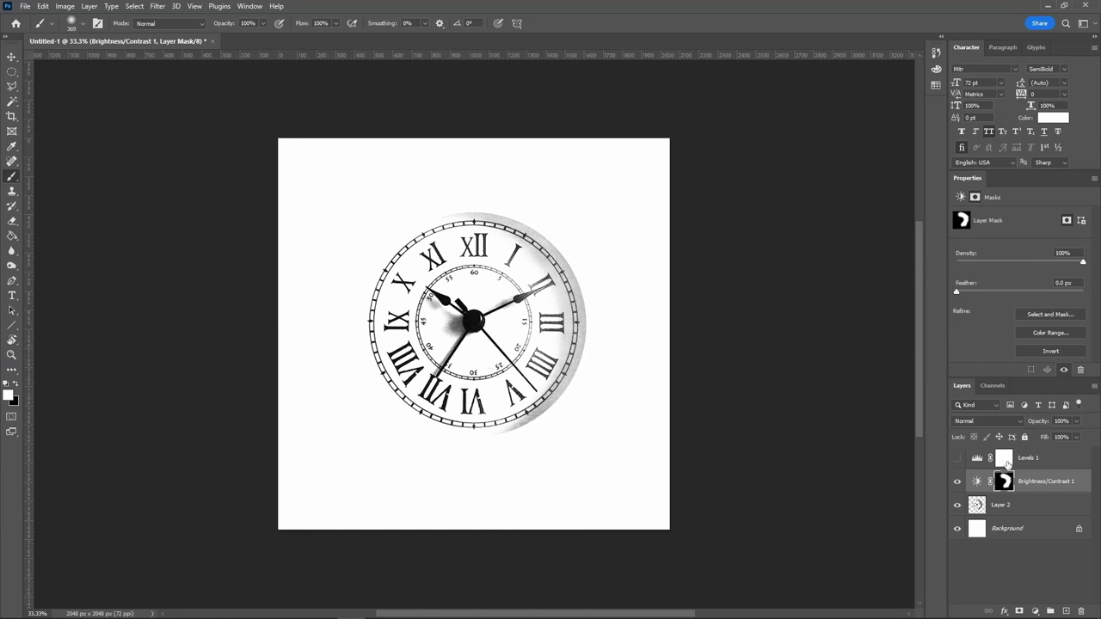
left_click(958, 458)
Fill the Levels 1 mask black, paint white along the top and right rim, and zoom to 66.7%.
left_click(1006, 463)
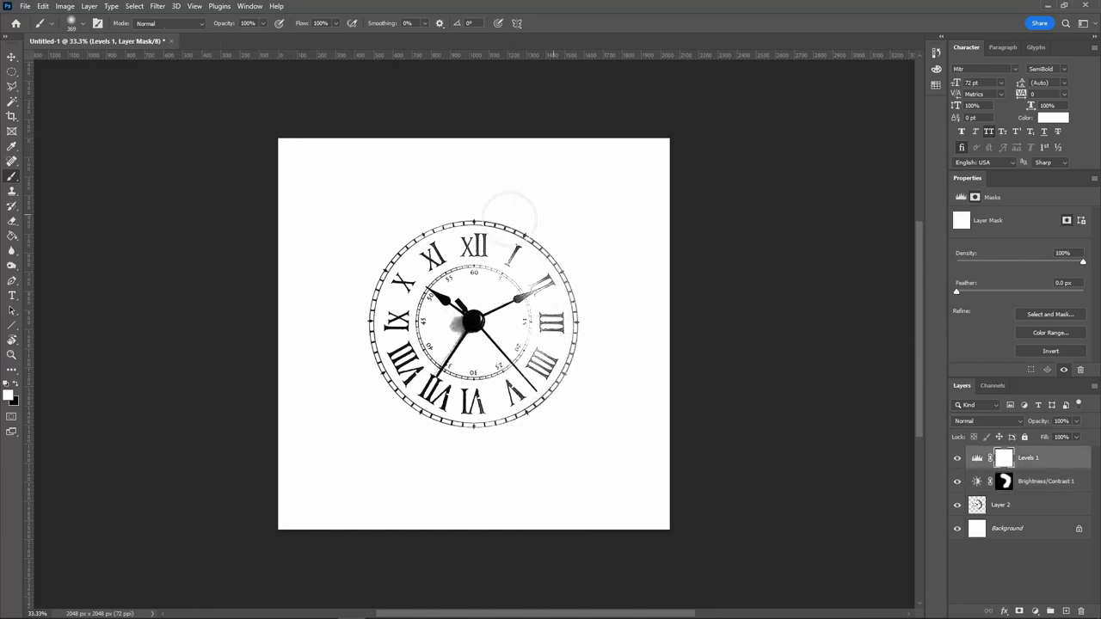
key("x")
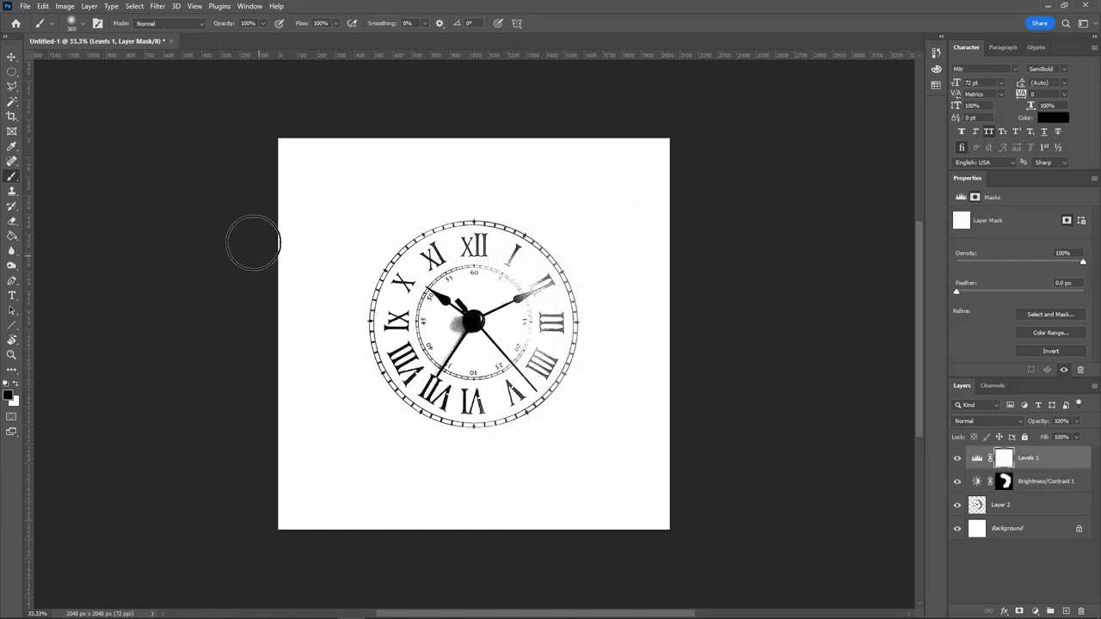
left_click(12, 236)
left_click(600, 321)
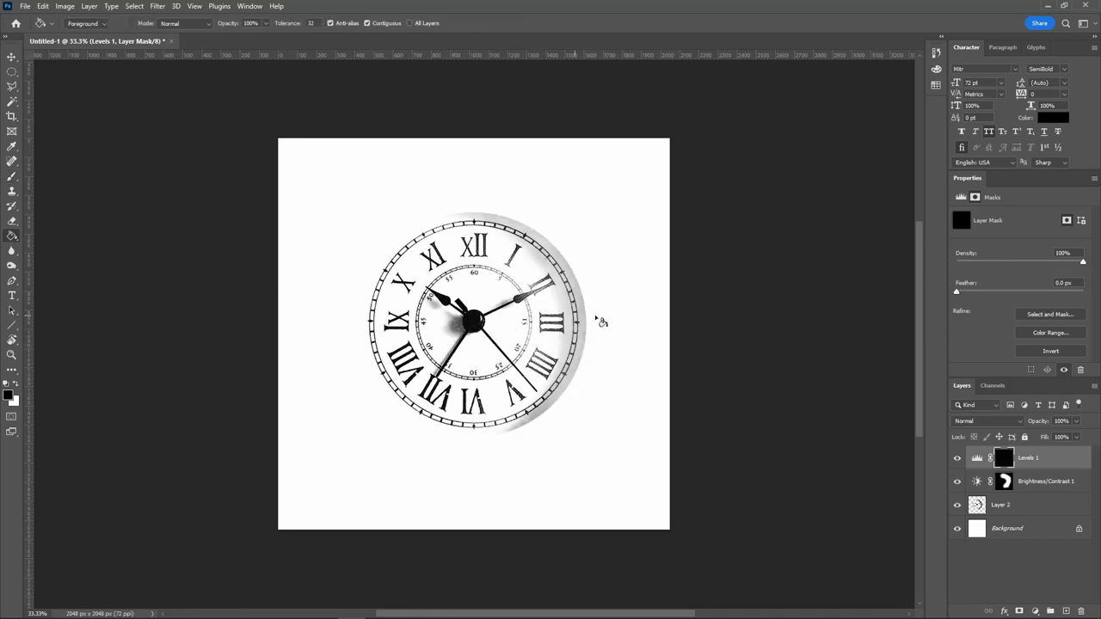
left_click(12, 177)
key("x")
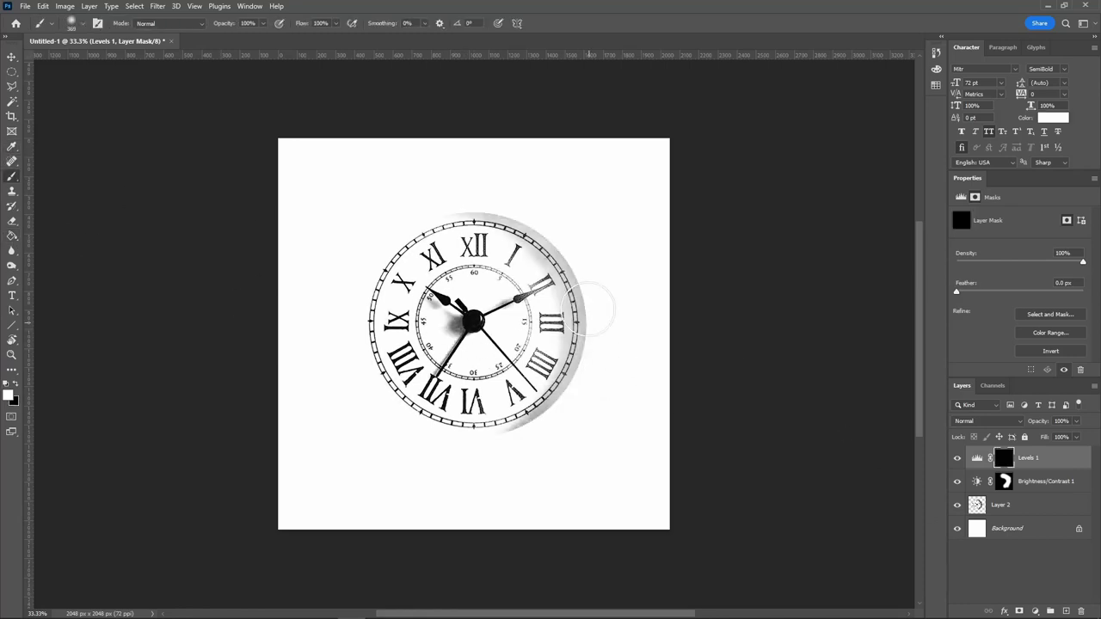
mouse_move(405, 216)
left_mouse_down()
mouse_move(591, 380)
mouse_move(482, 445)
left_mouse_up()
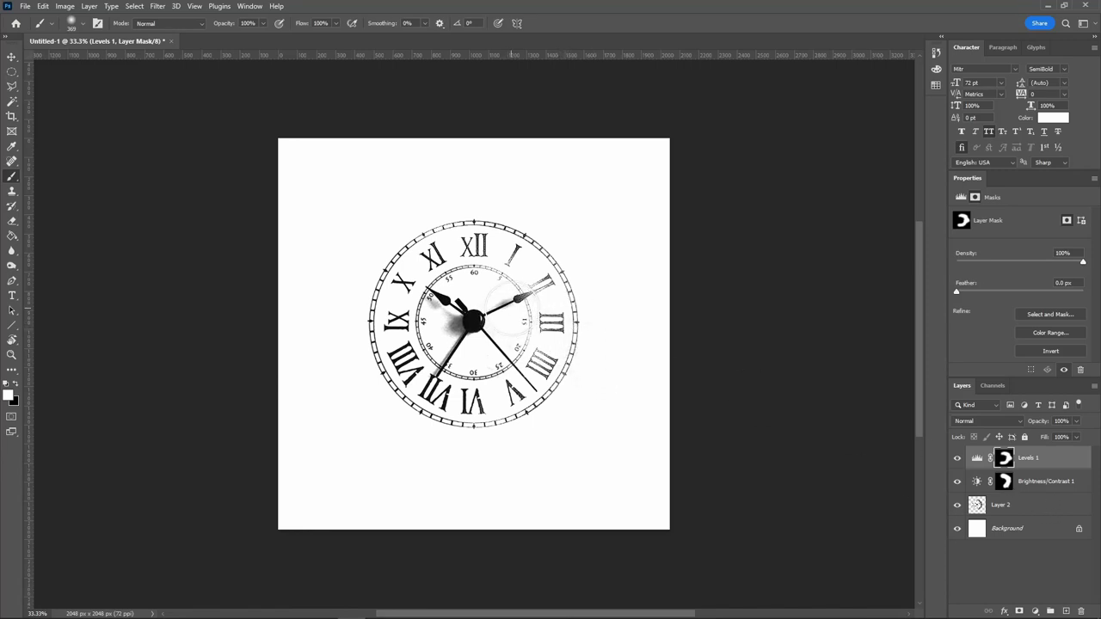
key("x")
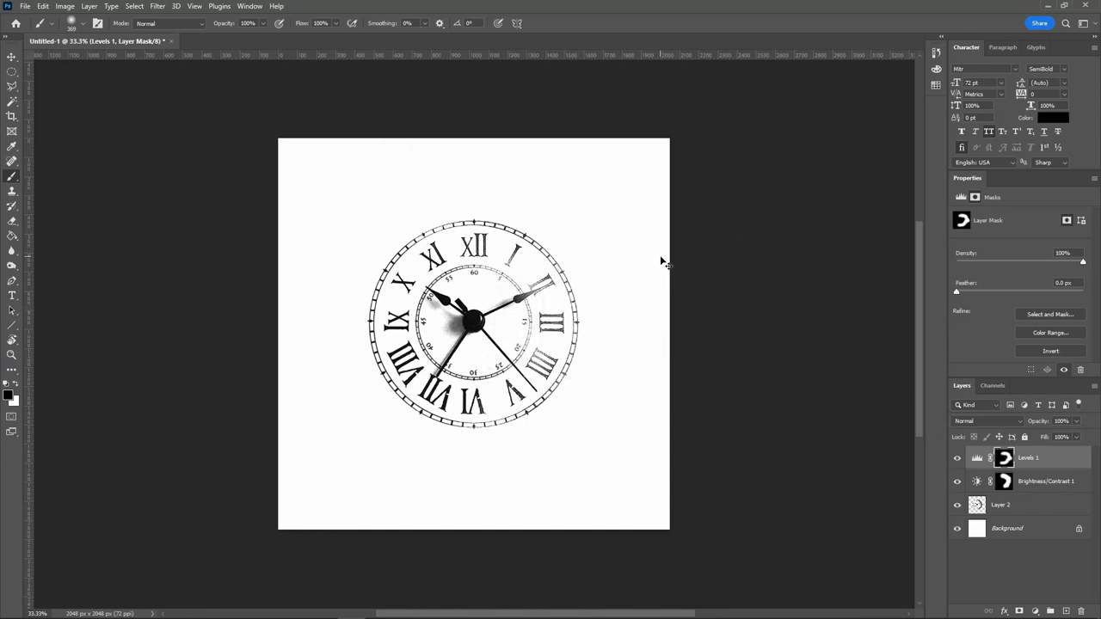
key("ctrl+plus")
key("ctrl+plus")
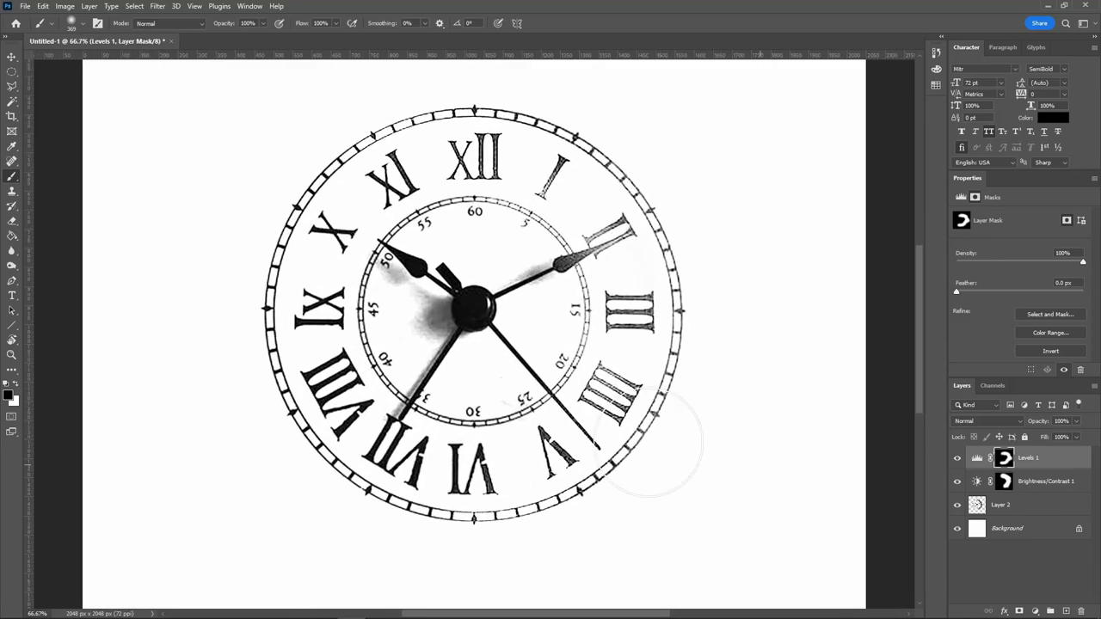
Stamp all visible layers into a new layer at the top of the stack.
left_click(1023, 513)
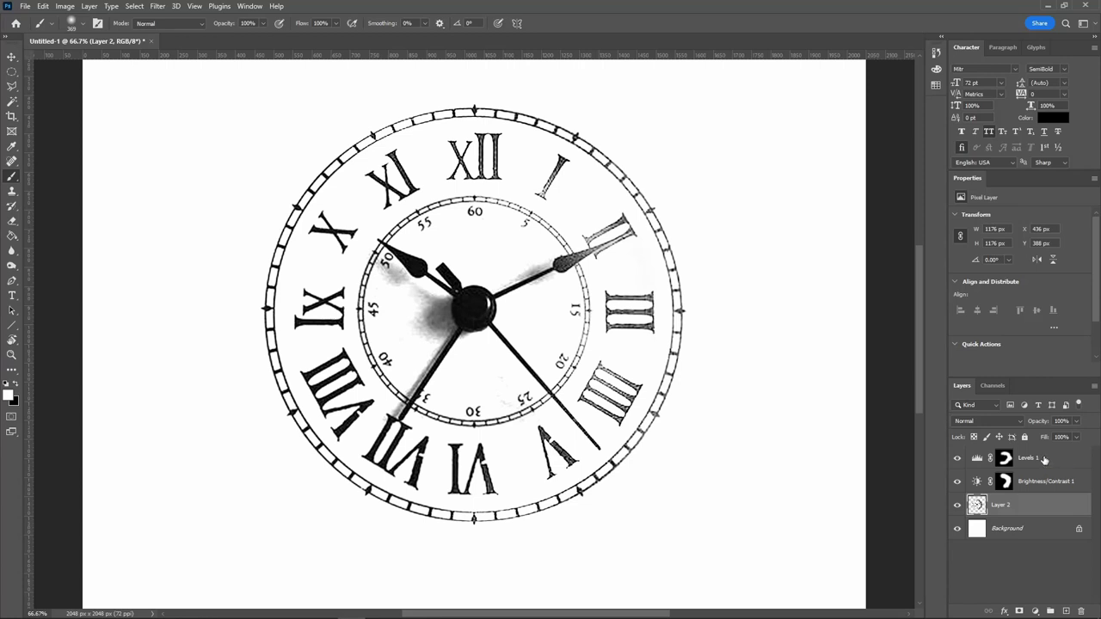
key("ctrl+shift+alt+e")
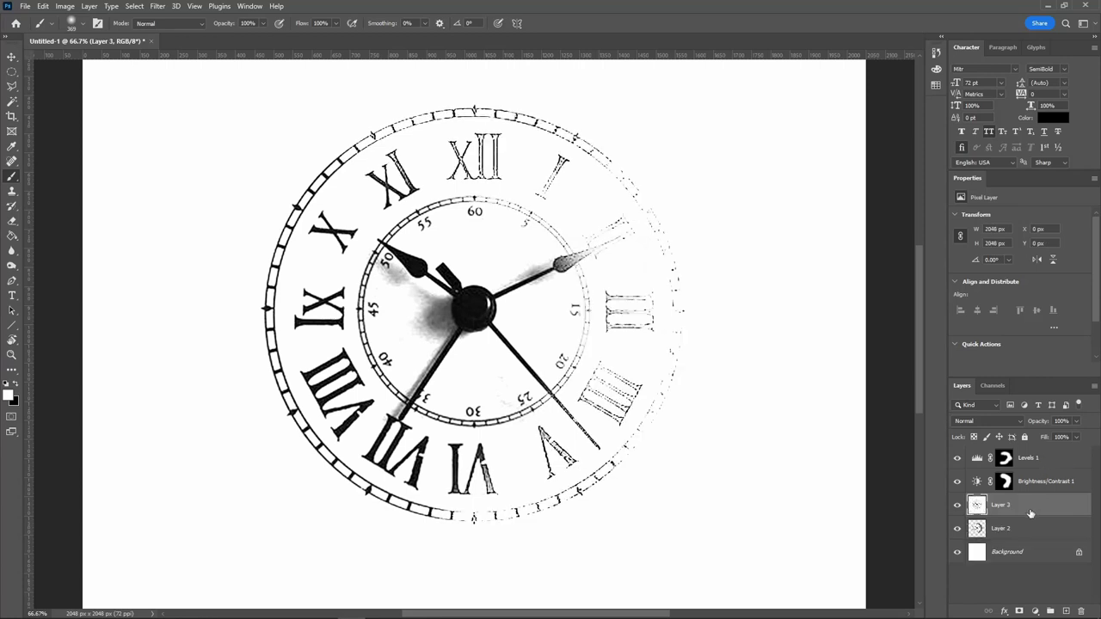
key("ctrl+z")
left_click(1040, 459)
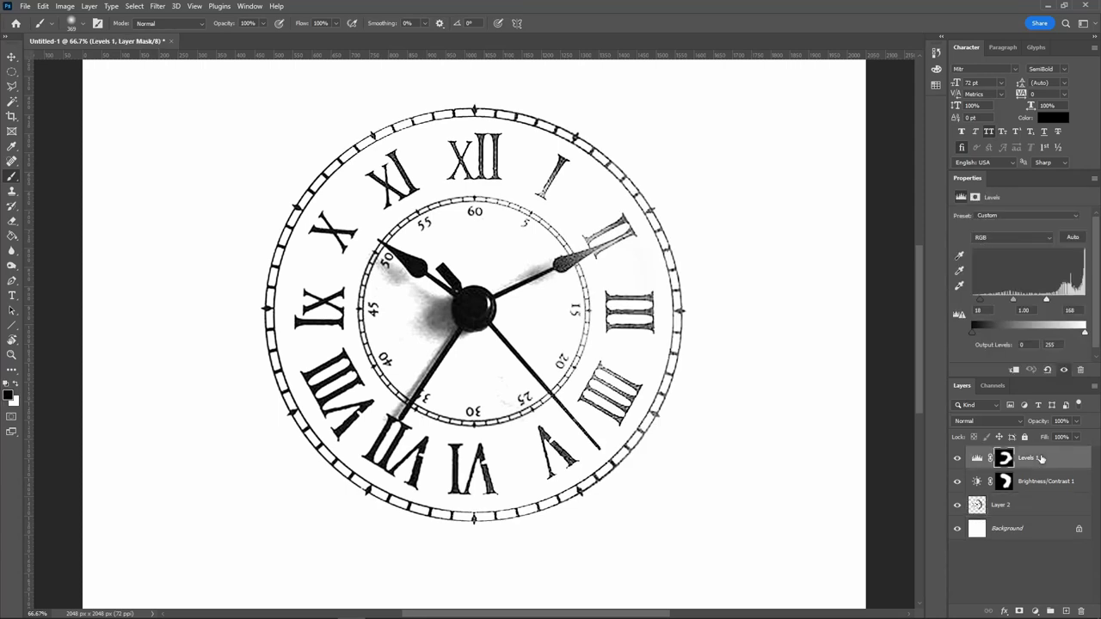
key("ctrl+shift+alt+e")
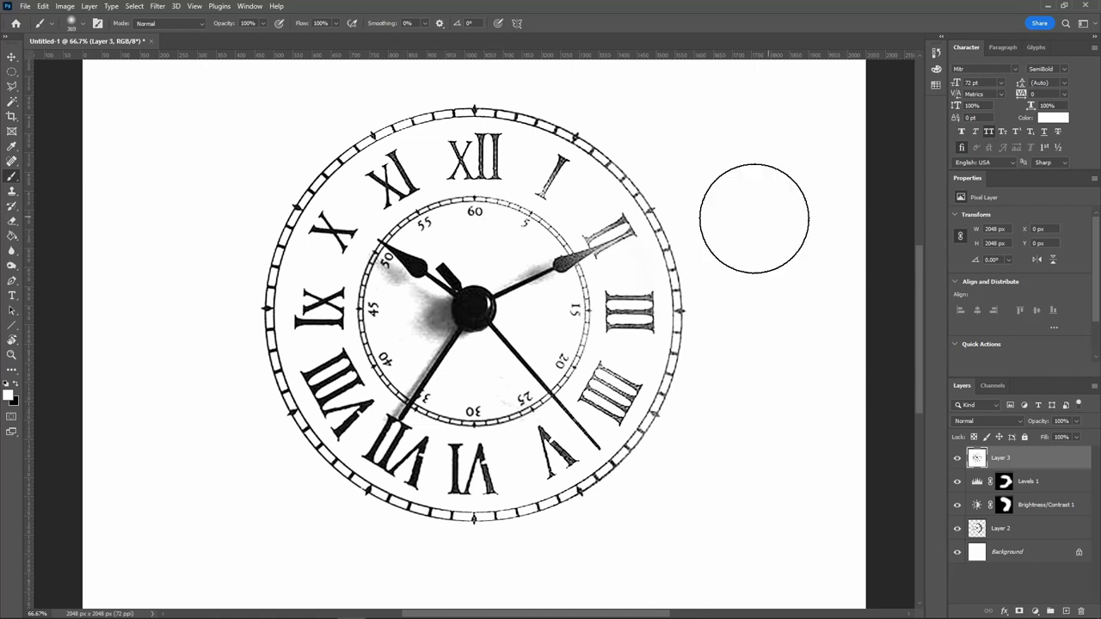
Paint white over the centre hub and switch to a hard round pressure-size brush.
left_click_drag(465, 319, 484, 322)
right_click(478, 315)
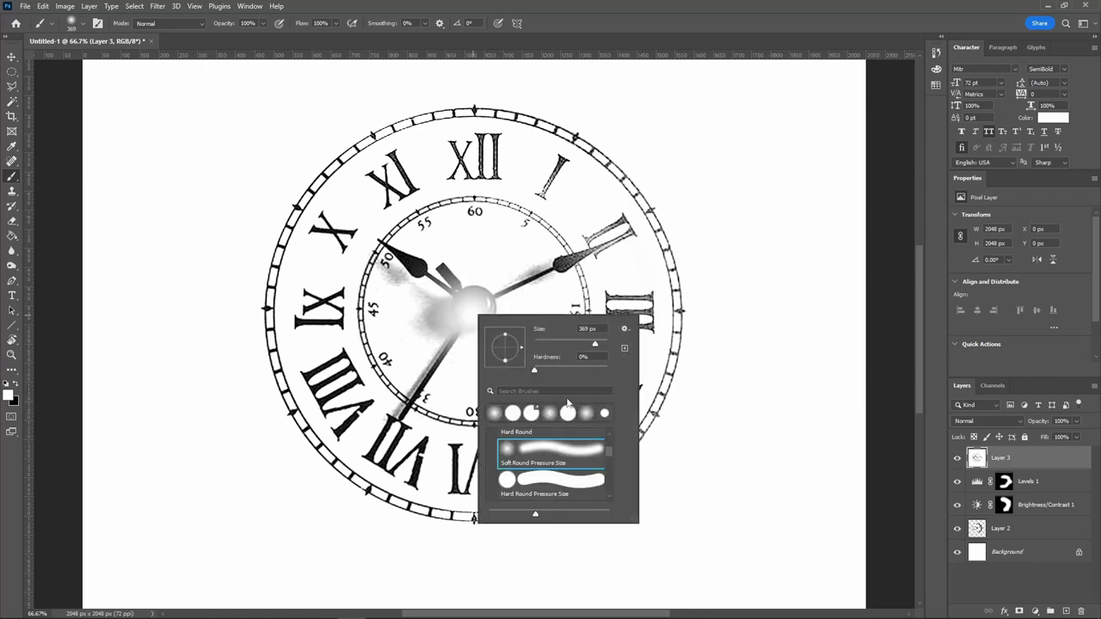
double_click(561, 483)
left_click(467, 328)
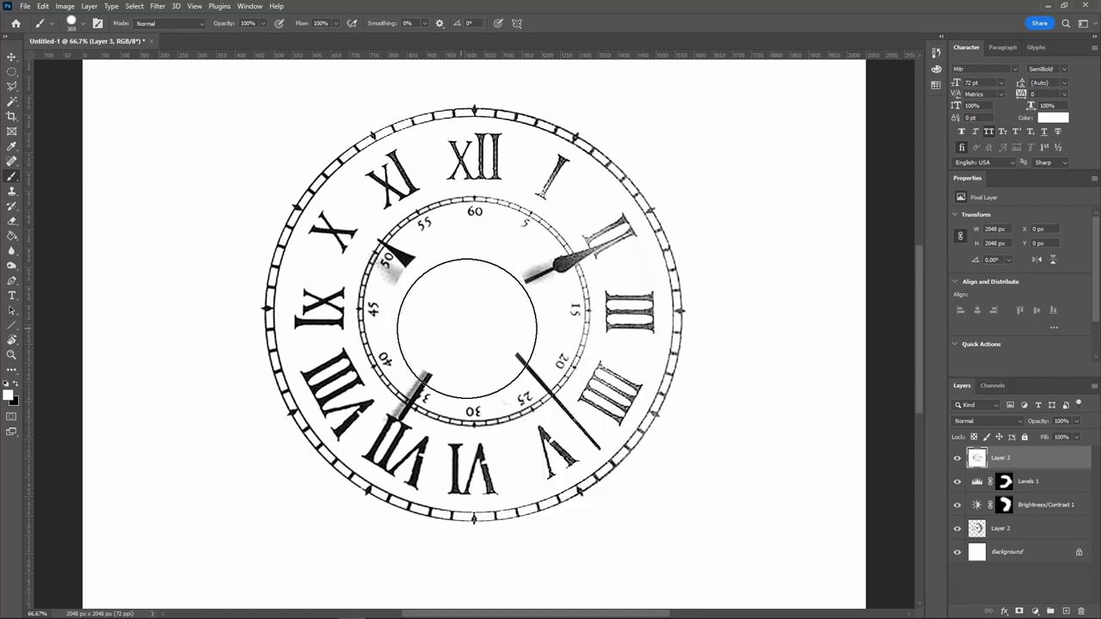
right_click(523, 290)
left_click_drag(590, 318, 598, 318)
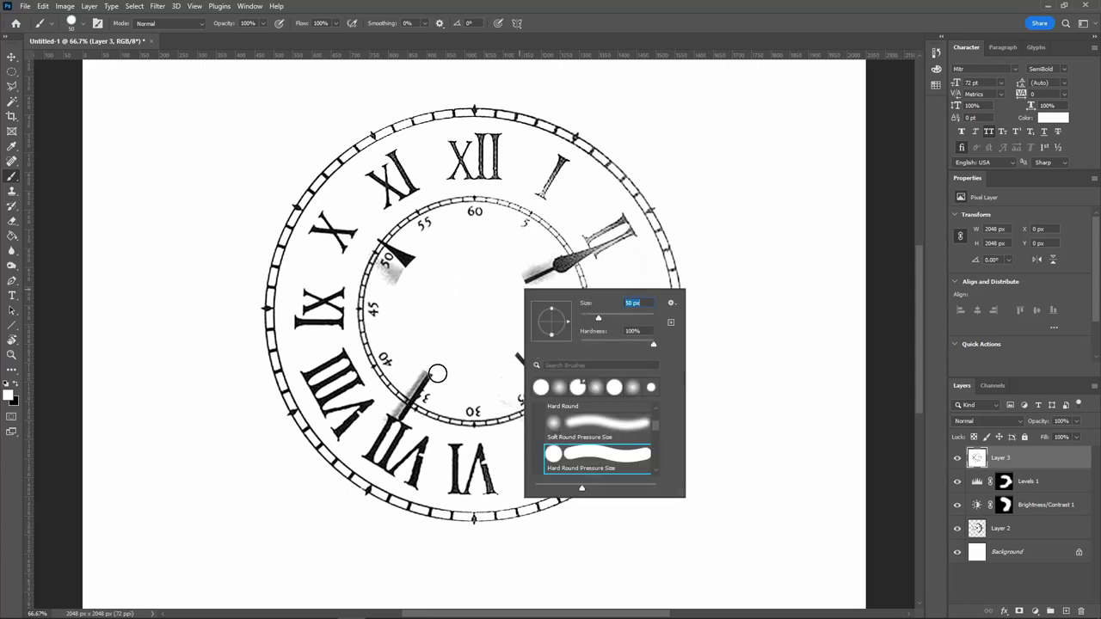
key("Return")
Paint out the hour and minute hands plus smudges near II, 30 and 50 in white.
left_click_drag(501, 347, 587, 429)
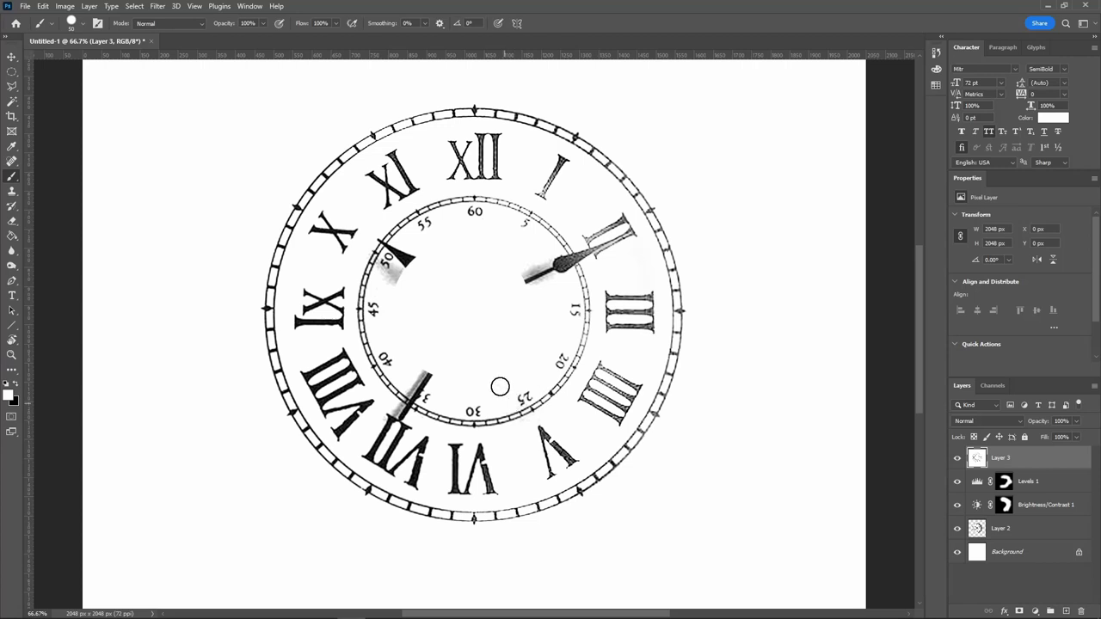
left_click_drag(521, 280, 572, 258)
left_click_drag(408, 261, 384, 245)
scroll(384, 245, "up", 4, "alt")
mouse_move(443, 354)
left_mouse_down()
mouse_move(444, 450)
mouse_move(469, 464)
left_mouse_up()
key("ctrl+0")
scroll(474, 307, "up", 5, "alt")
scroll(415, 329, "up", 1, "alt")
left_click_drag(416, 330, 270, 405)
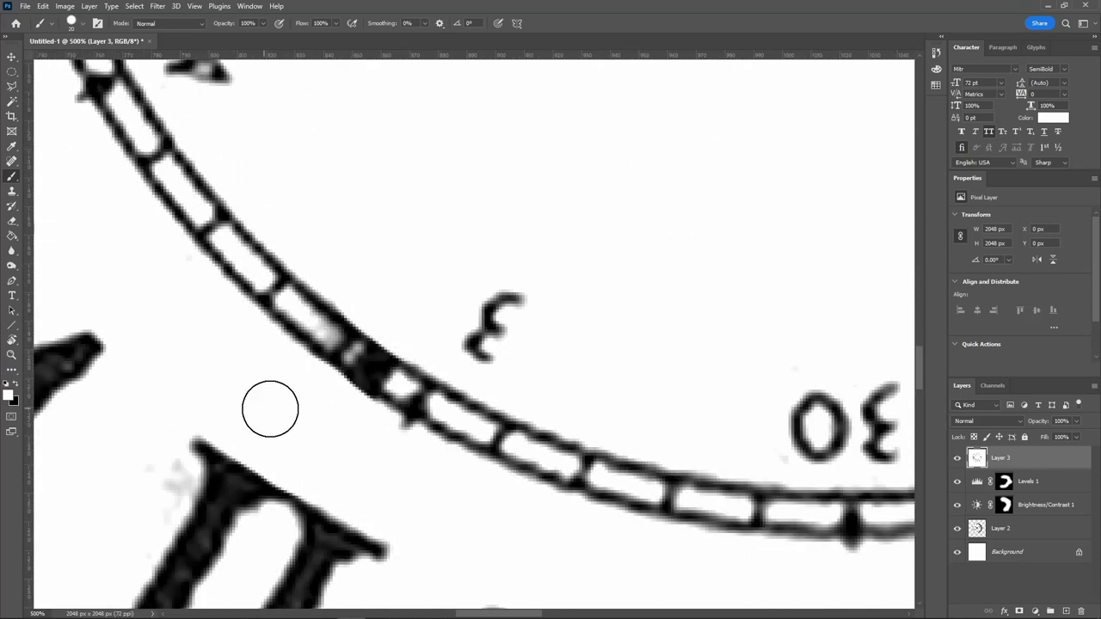
key("ctrl+0")
key("ctrl+l")
left_click(1035, 112)
scroll(577, 268, "up", 3, "alt")
left_click_drag(576, 268, 636, 237)
Darken the IIII and II numerals in black, then apply a Levels adjustment.
key("x")
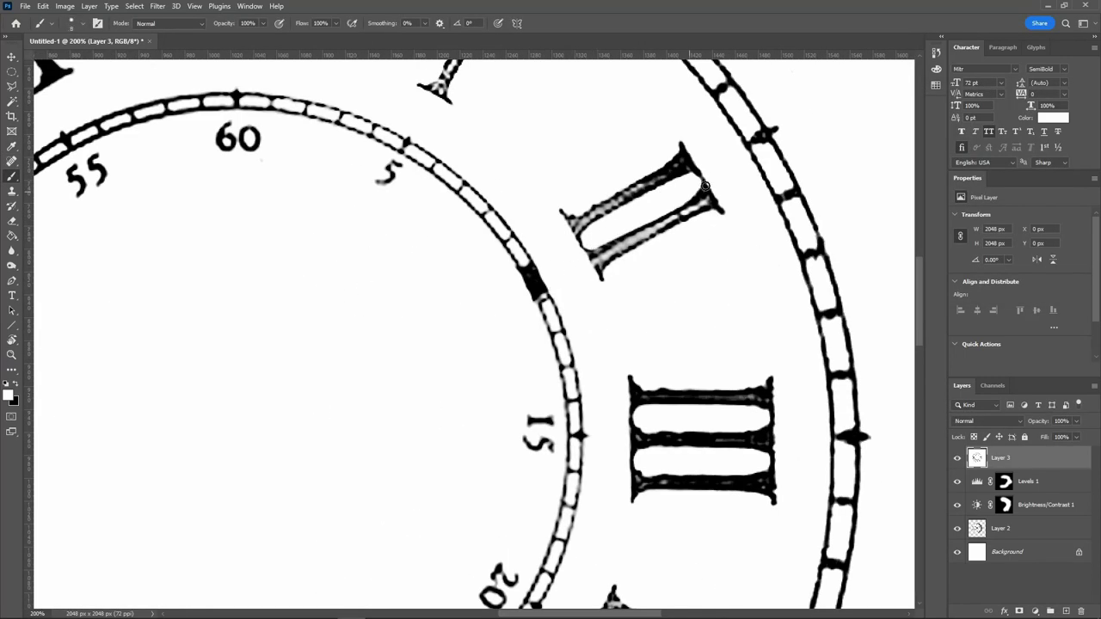
left_click_drag(602, 430, 438, 109)
left_click_drag(534, 301, 430, 404)
scroll(430, 404, "up", 3)
left_click_drag(542, 129, 412, 149)
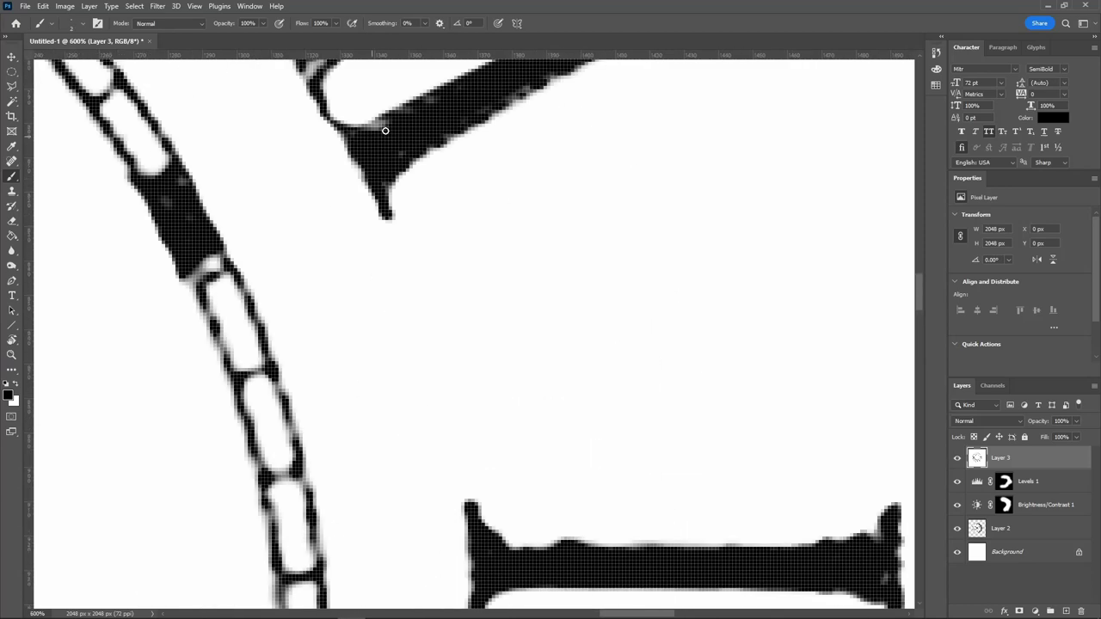
scroll(381, 129, "up", 3)
scroll(363, 130, "up", 3)
scroll(505, 348, "up", 2, "alt")
scroll(745, 186, "down", 5)
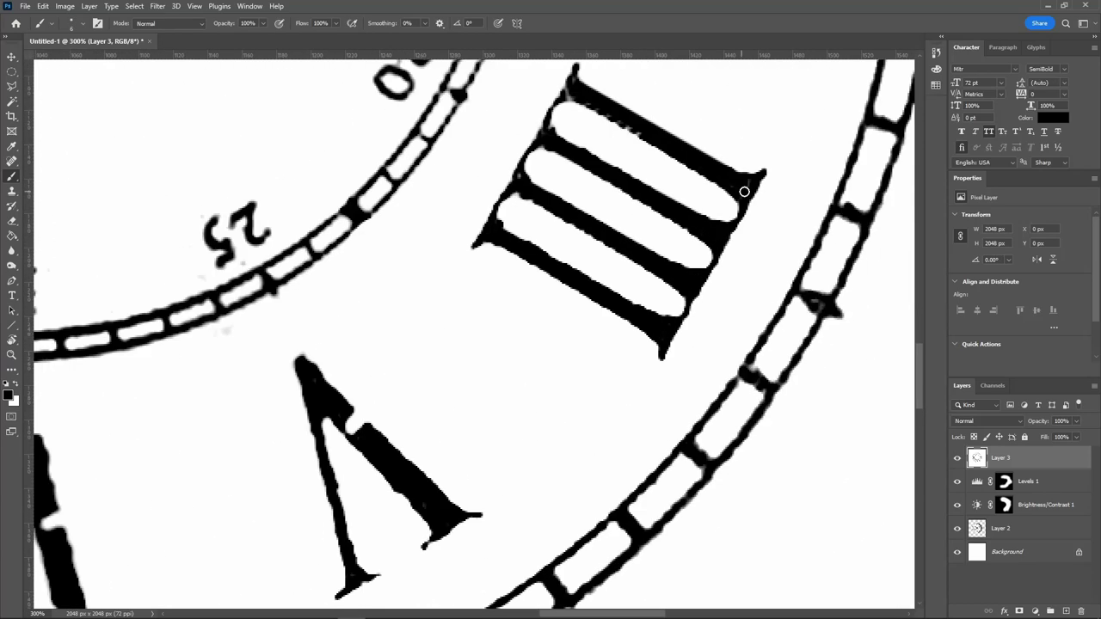
scroll(560, 132, "up", 3)
scroll(560, 133, "down", 2, "alt")
key("ctrl+l")
left_click(1036, 112)
scroll(539, 16, "down", 1, "alt")
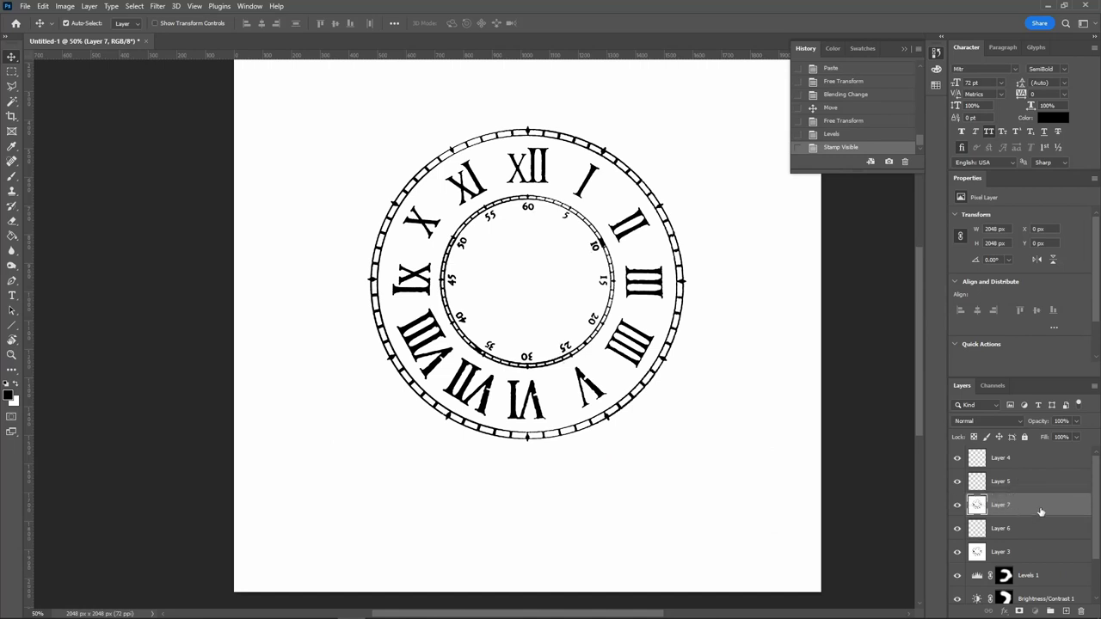
Stamp the visible image into Layer 7 and delete Layer 4 through Layer 2.
key("Delete")
left_click(1022, 467)
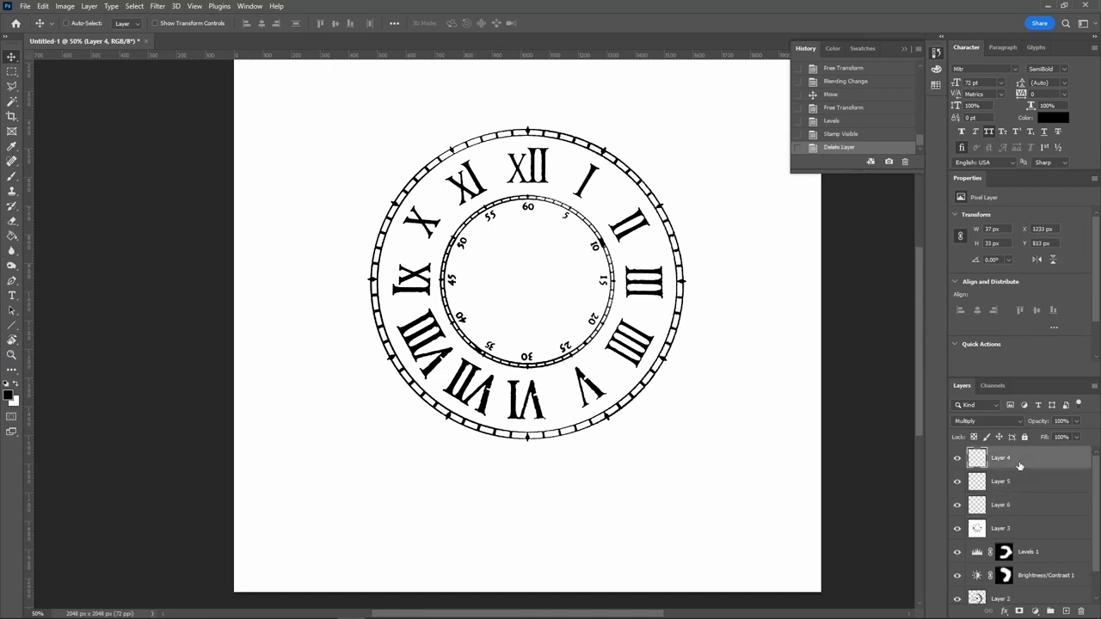
key("ctrl+shift+alt+e")
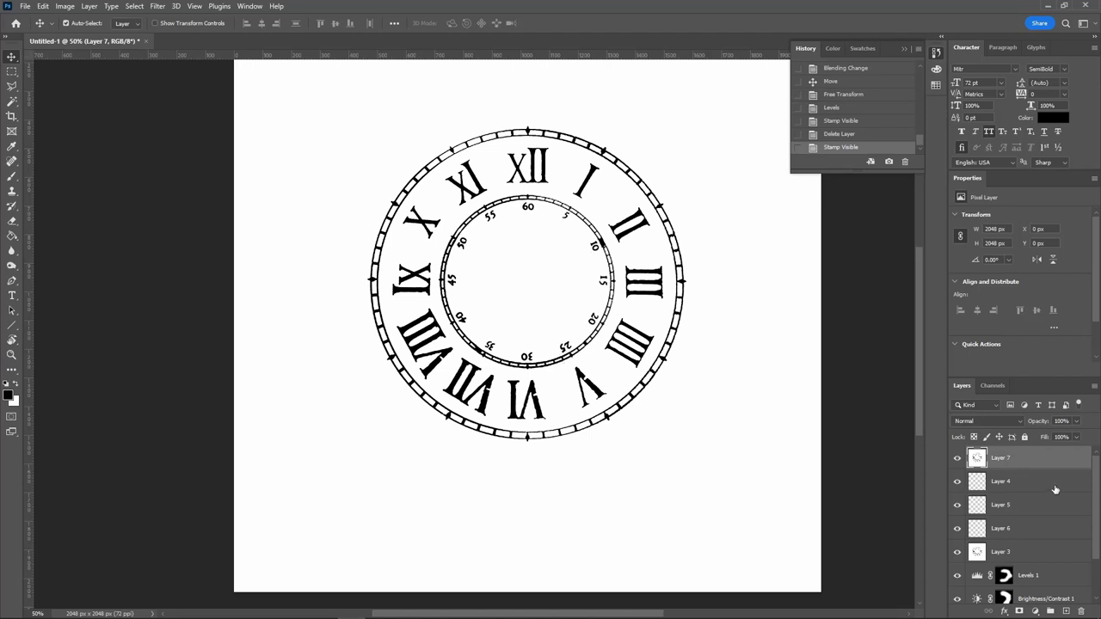
left_click(1055, 491)
scroll(1058, 533, "down", 2)
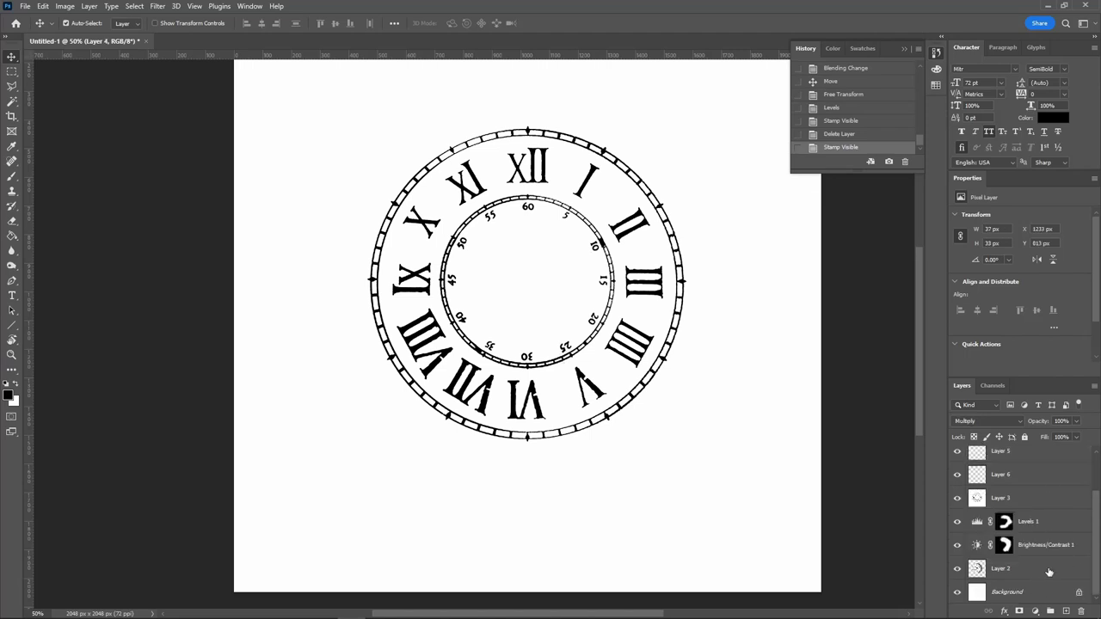
left_click(1048, 572, "shift")
key("Delete")
Select Layer 7, commit an unchanged transform, and draw a rectangular selection around the clock.
left_click(1003, 458)
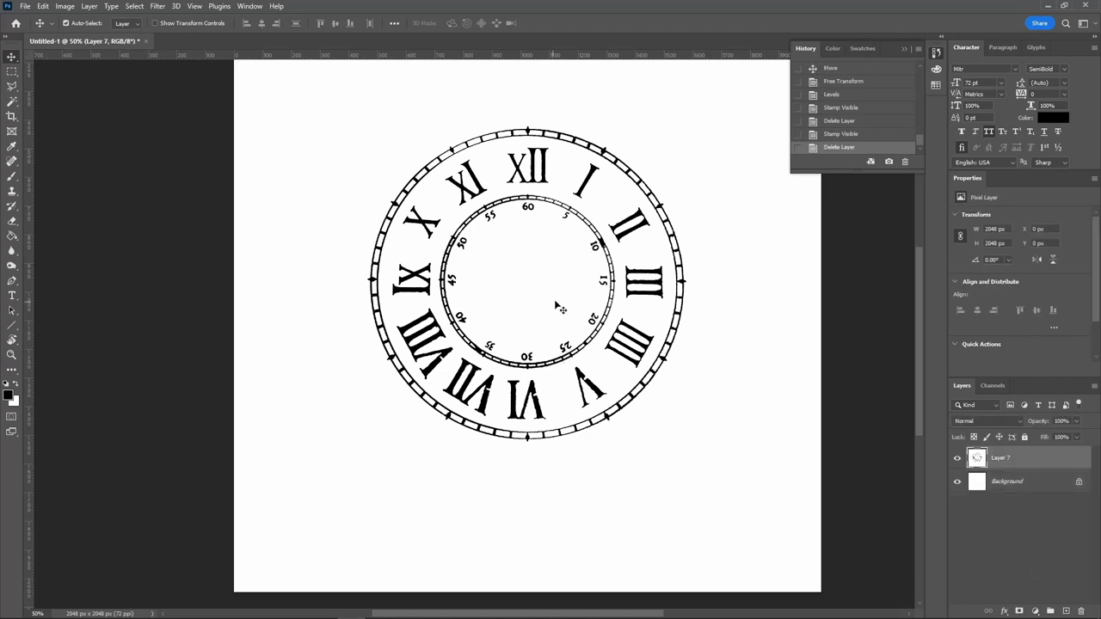
key("ctrl+minus")
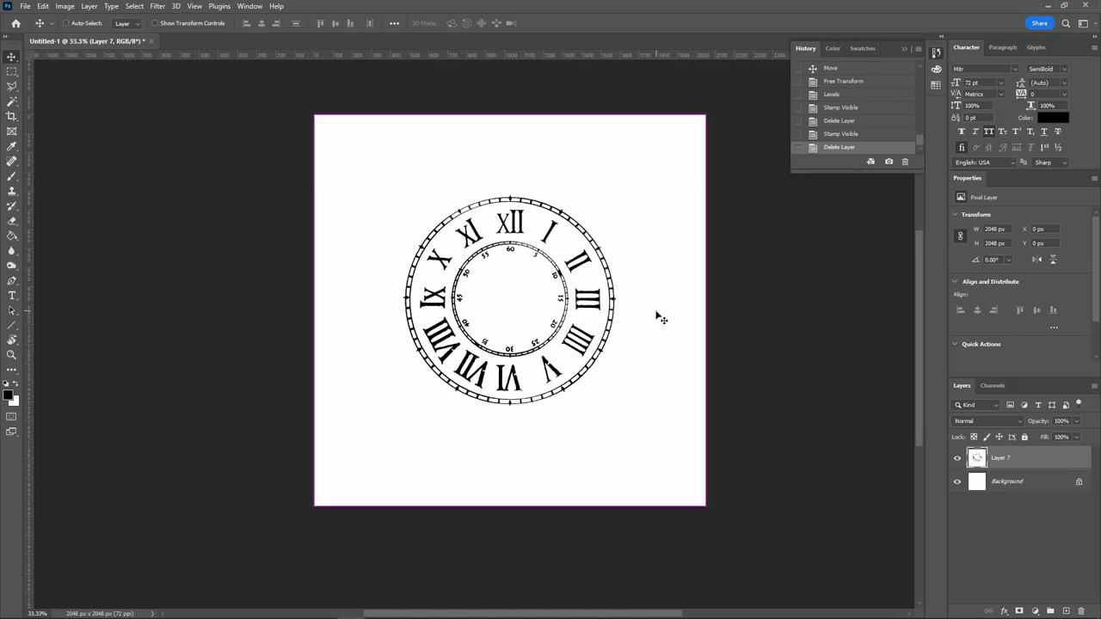
key("ctrl+t")
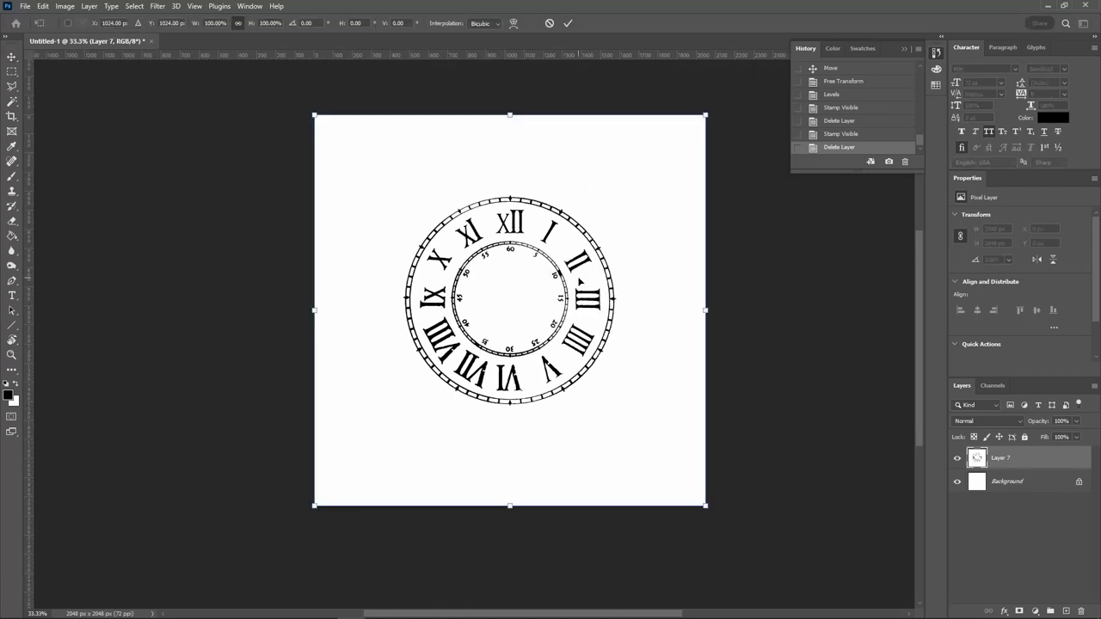
key("ctrl+minus")
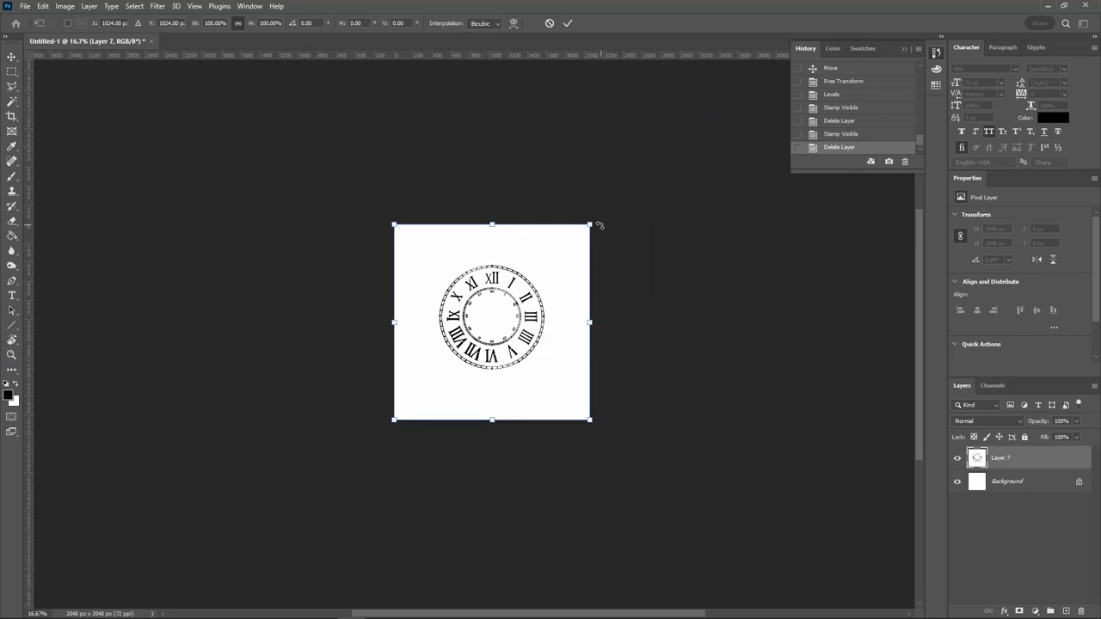
key("Return")
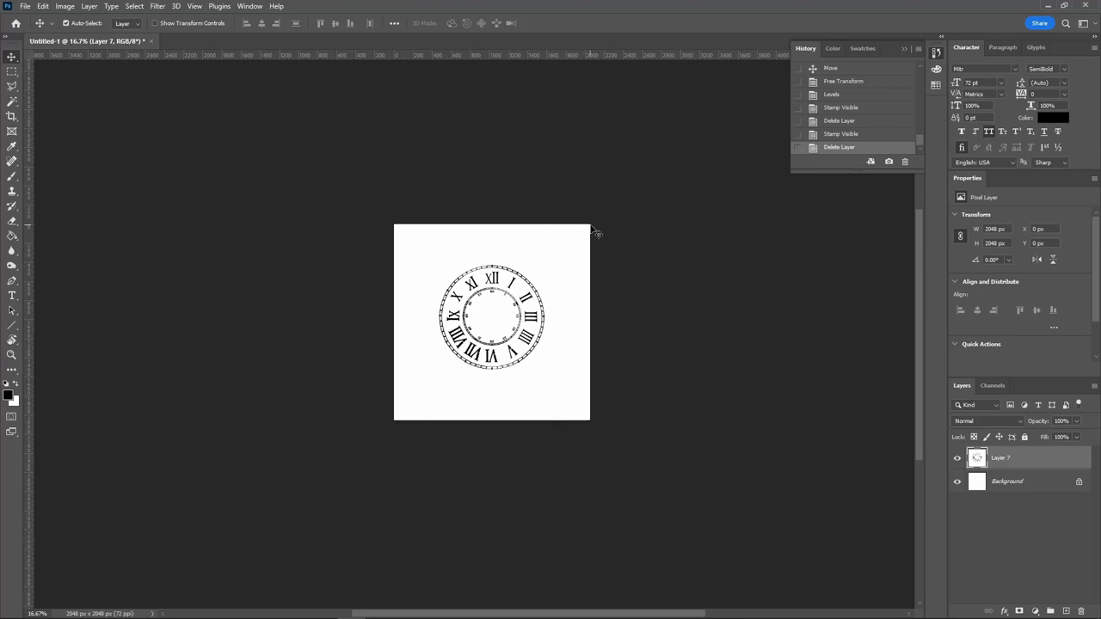
key("ctrl+plus")
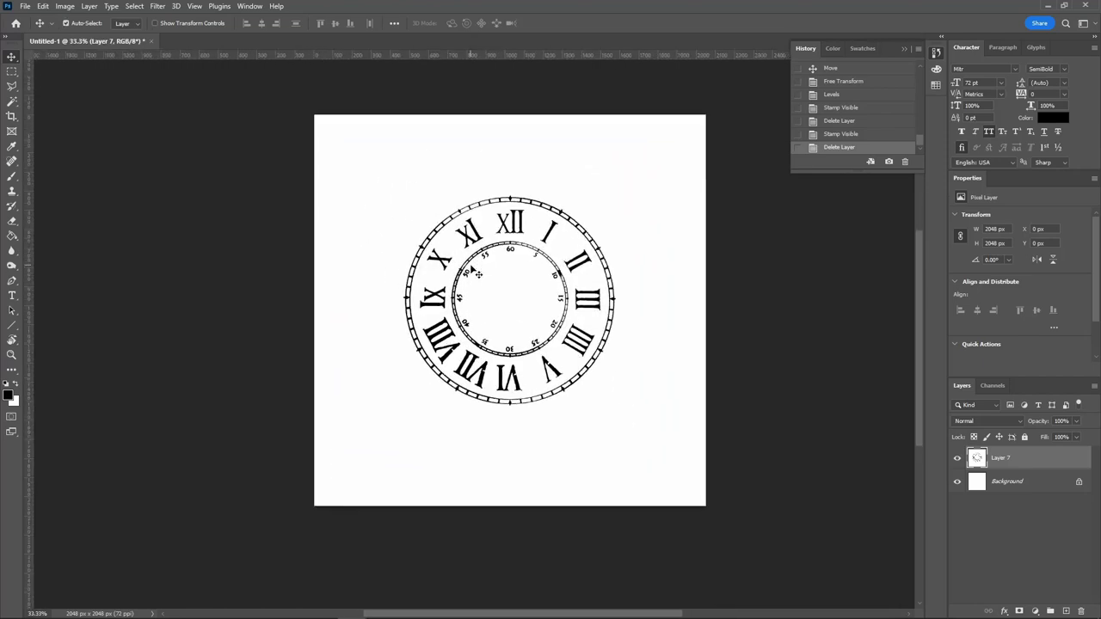
key("m")
left_click_drag(409, 195, 616, 415)
left_click_drag(375, 198, 380, 199)
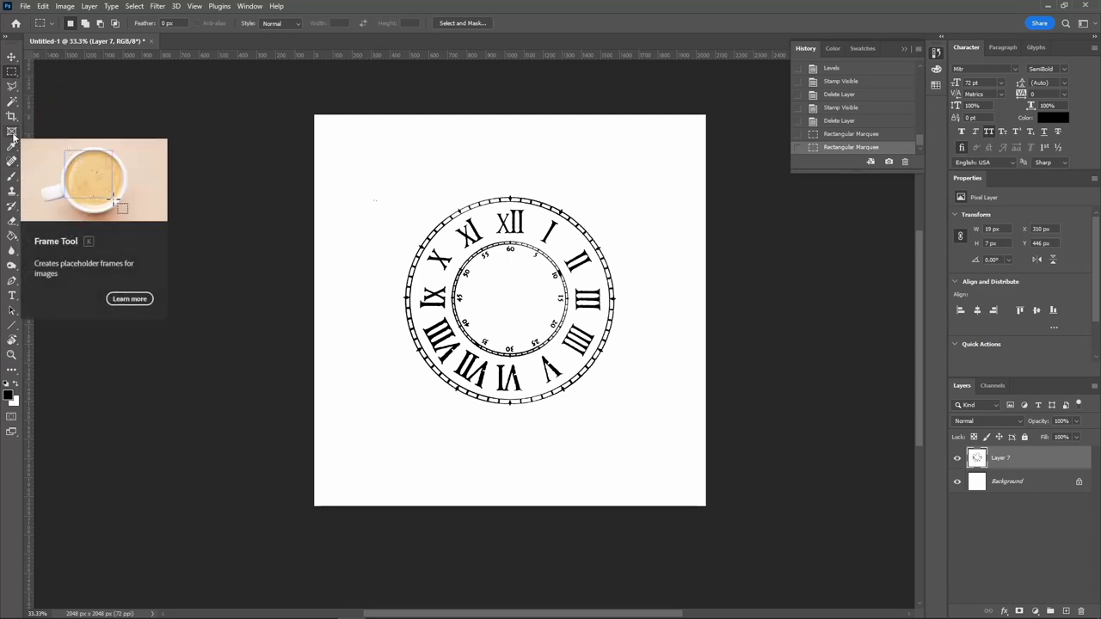
Fit the crop box's top, left and bottom edges to the clock's outer ring and apply it.
left_click(11, 117)
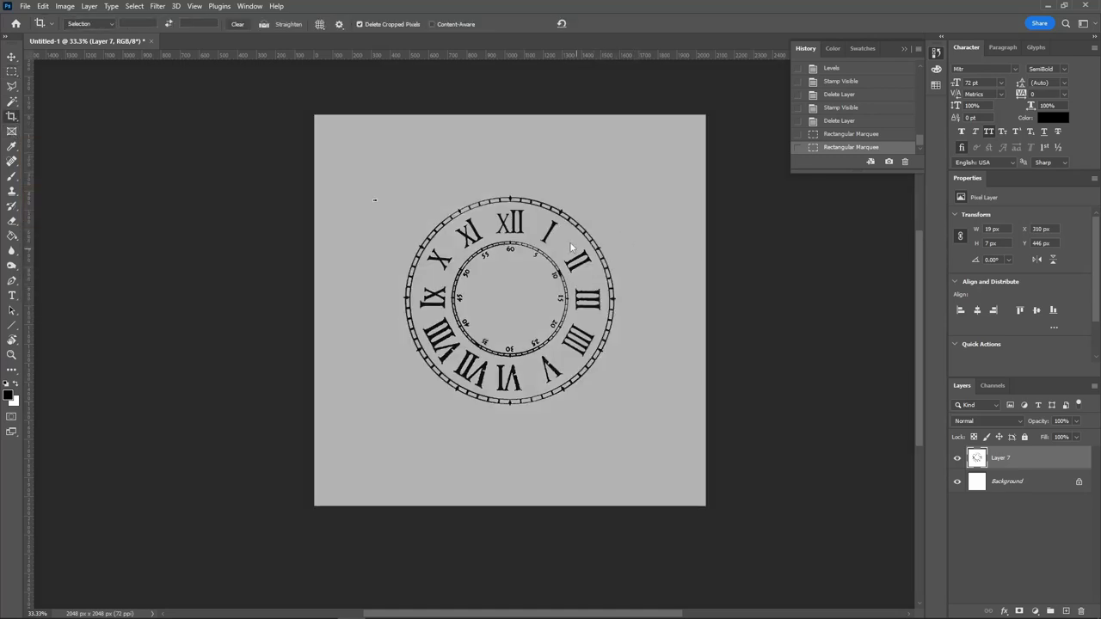
left_click_drag(377, 202, 499, 306)
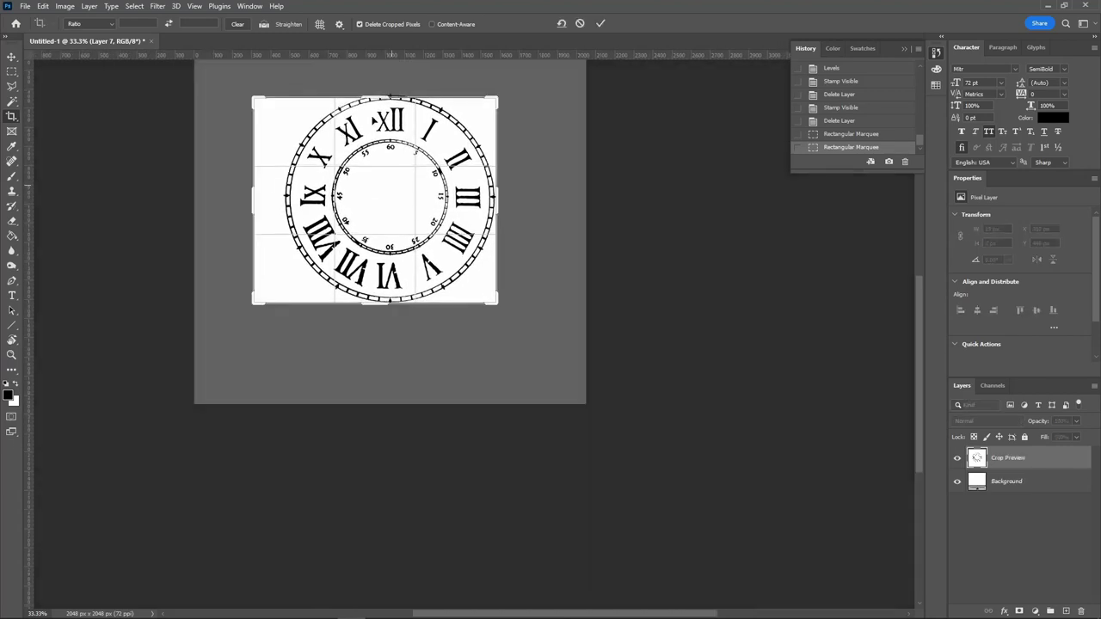
left_click_drag(376, 97, 378, 93)
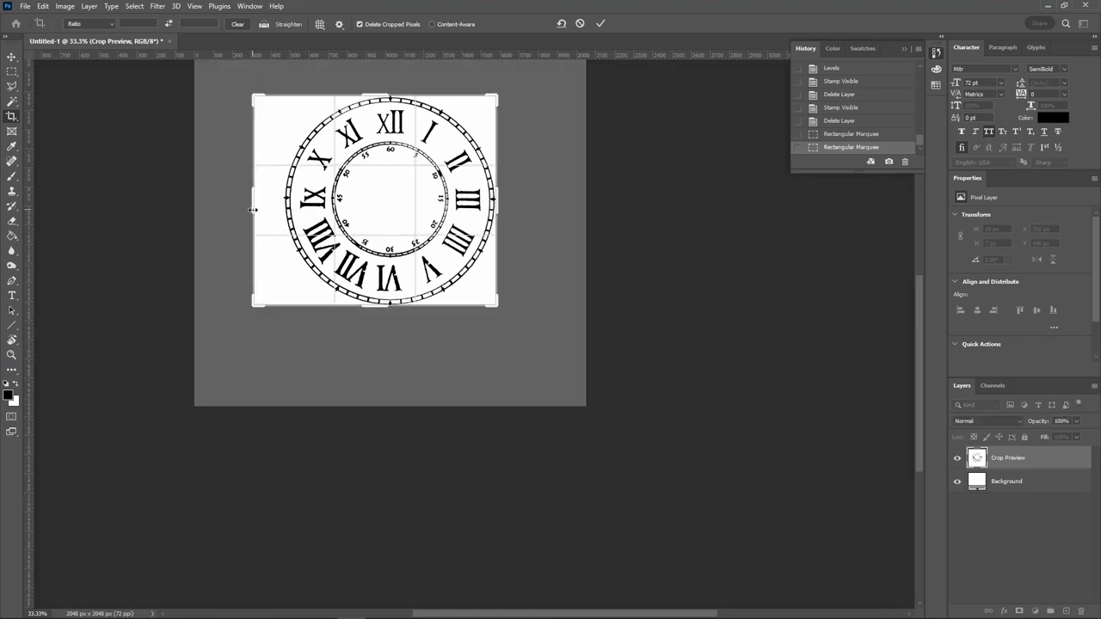
left_click_drag(252, 209, 280, 209)
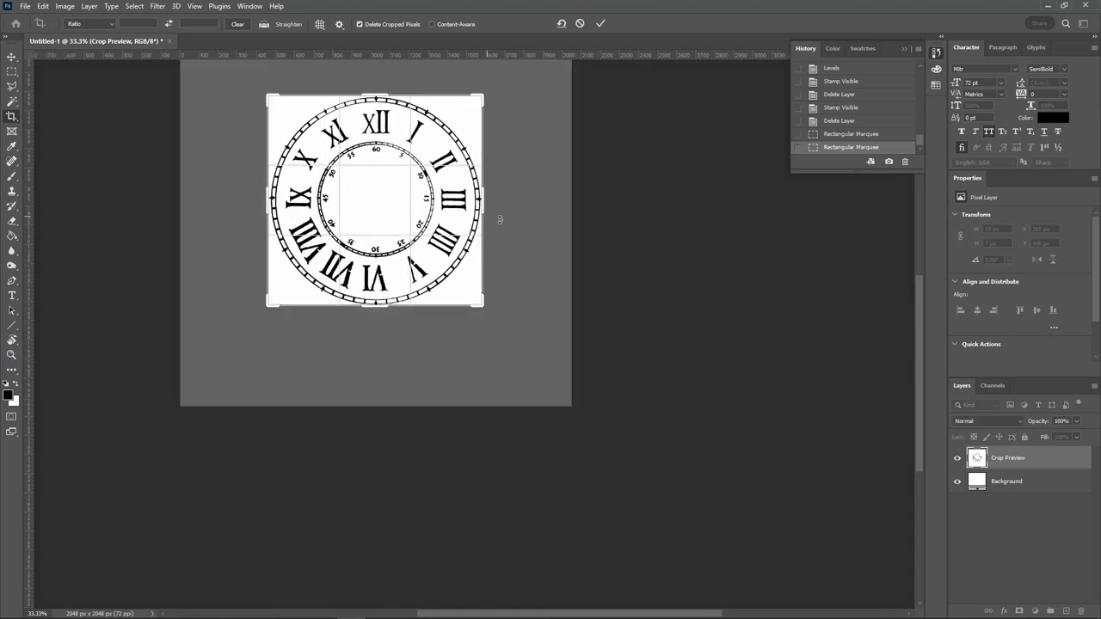
left_click_drag(376, 306, 376, 308)
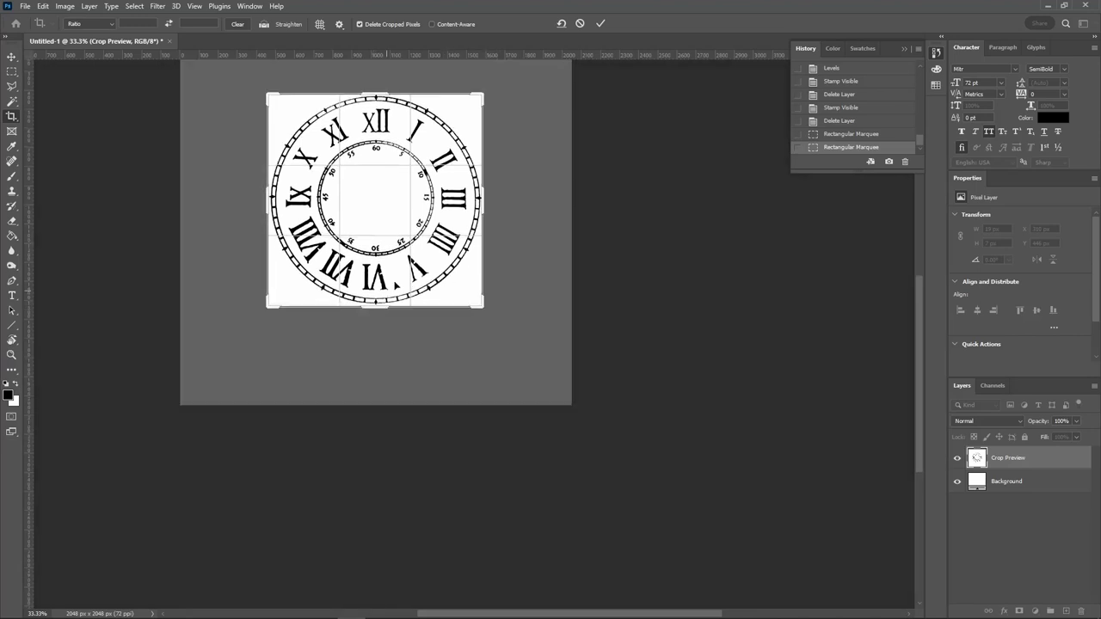
key("Return")
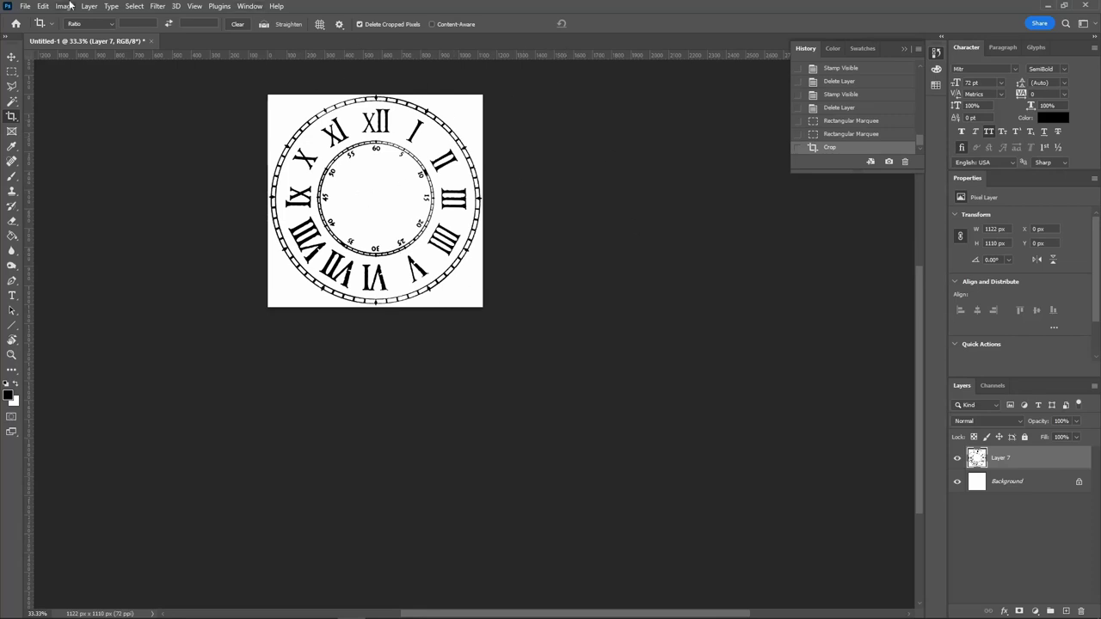
left_click(89, 7)
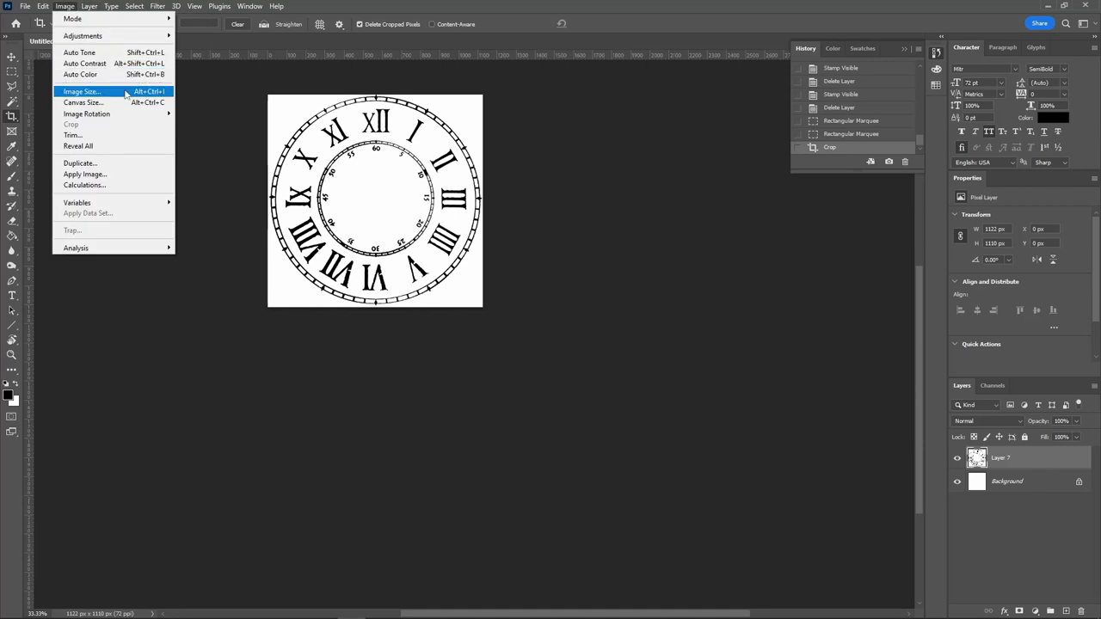
Make the image square at 1122 × 1122 px in Image Size.
left_click(128, 93)
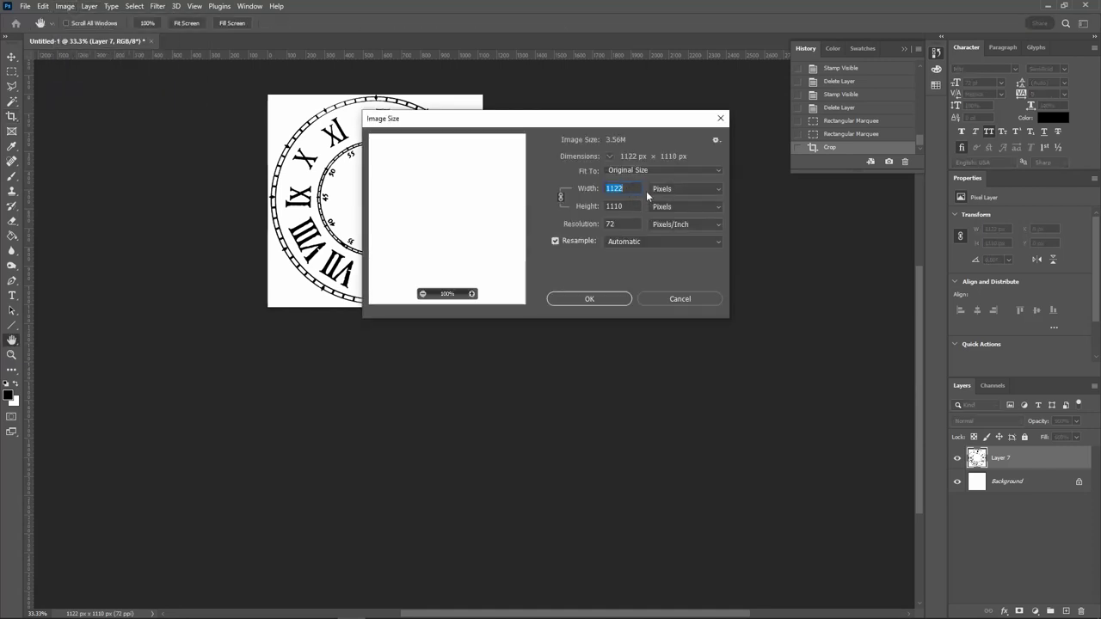
left_click_drag(592, 126, 644, 119)
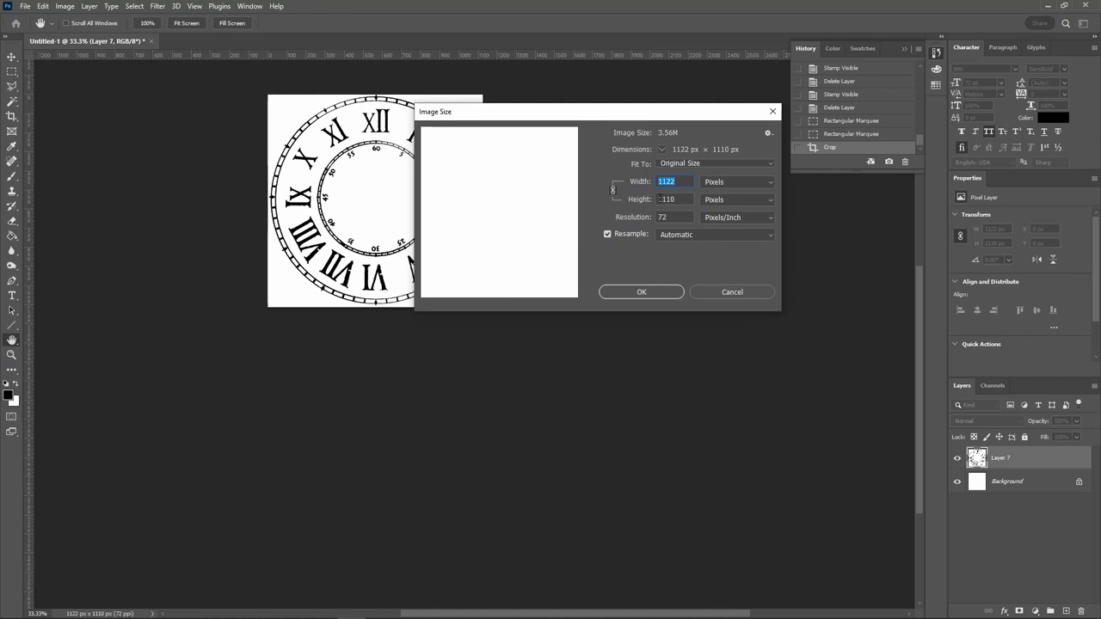
left_click(613, 189)
key("BackSpace")
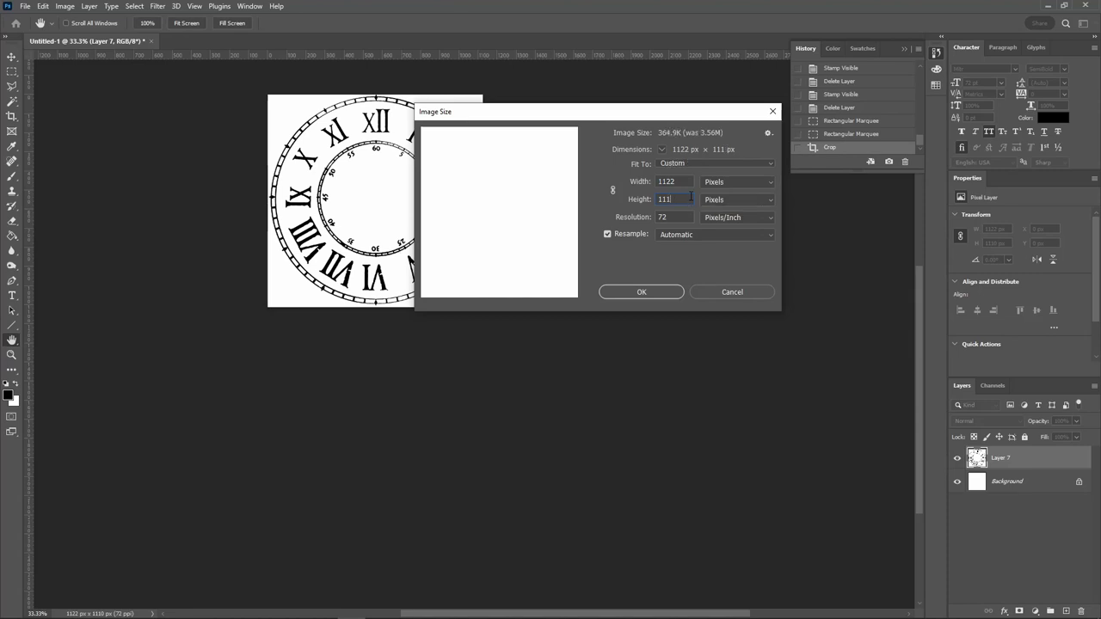
key("BackSpace")
type("22")
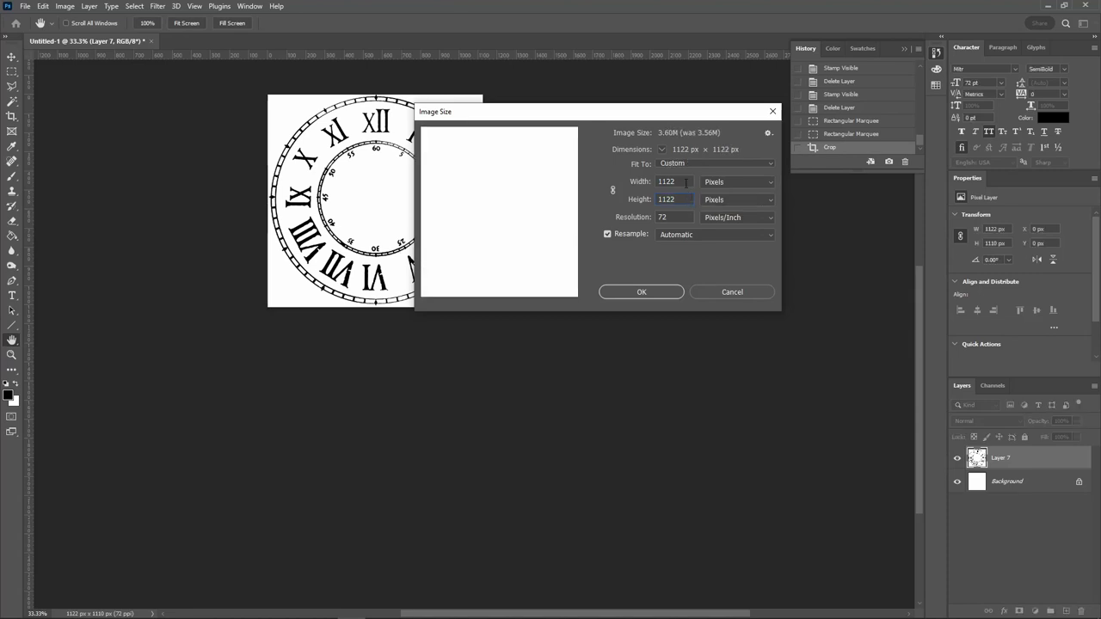
left_click(612, 190)
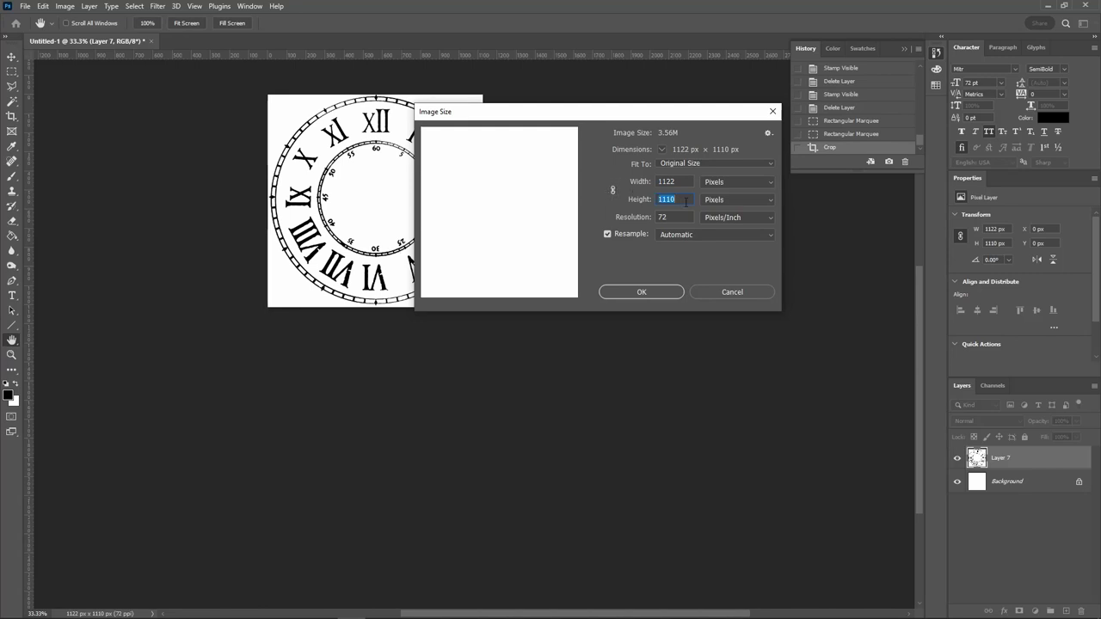
key("BackSpace")
key("BackSpace")
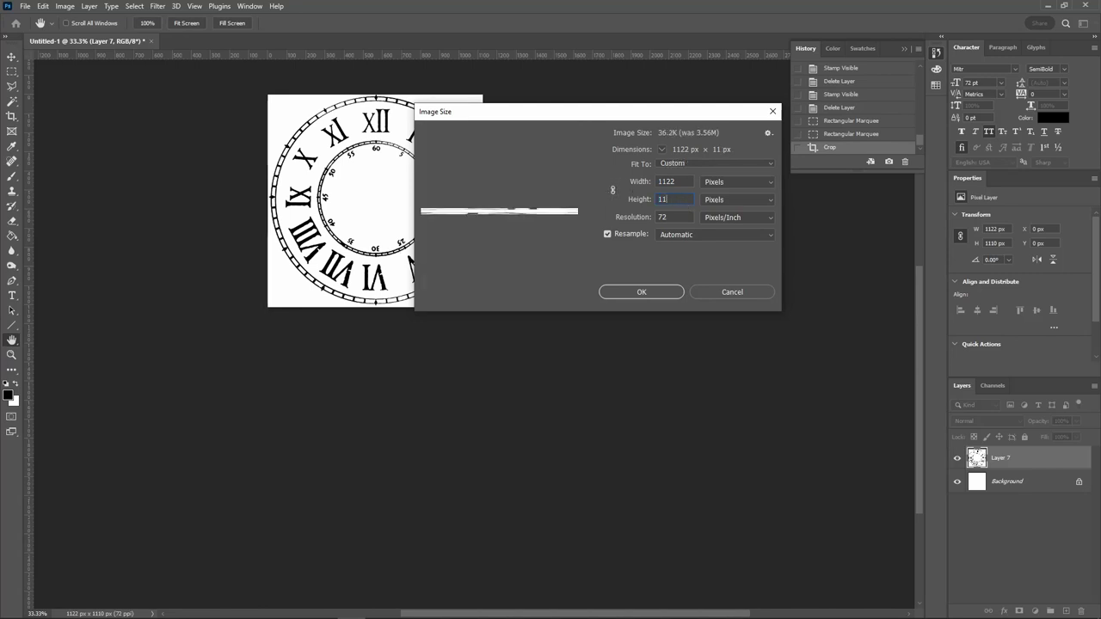
type("22")
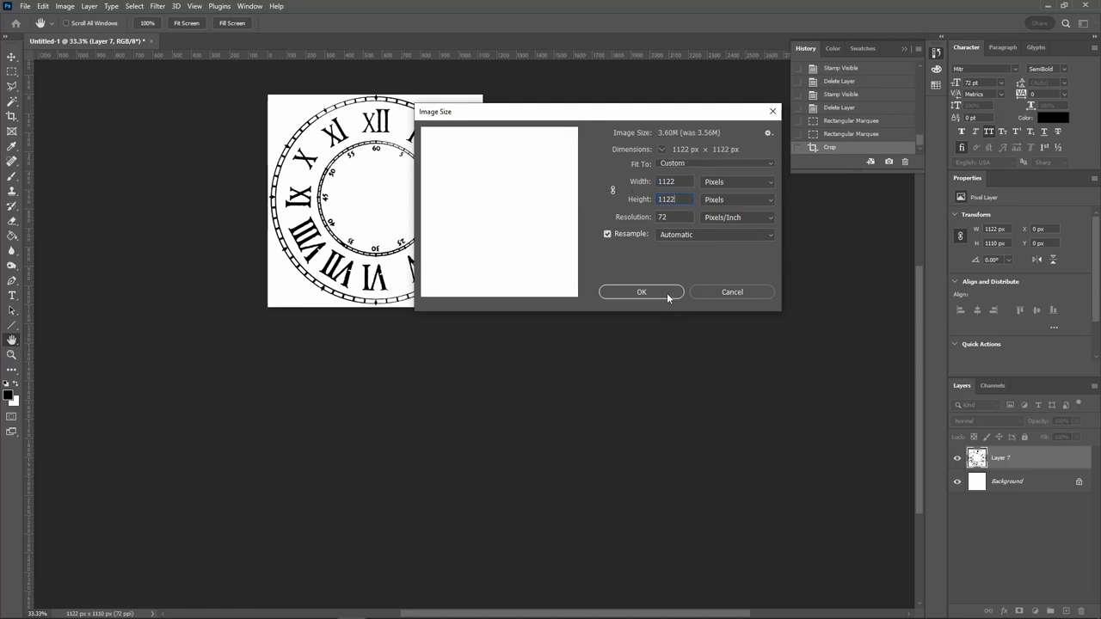
left_click(667, 293)
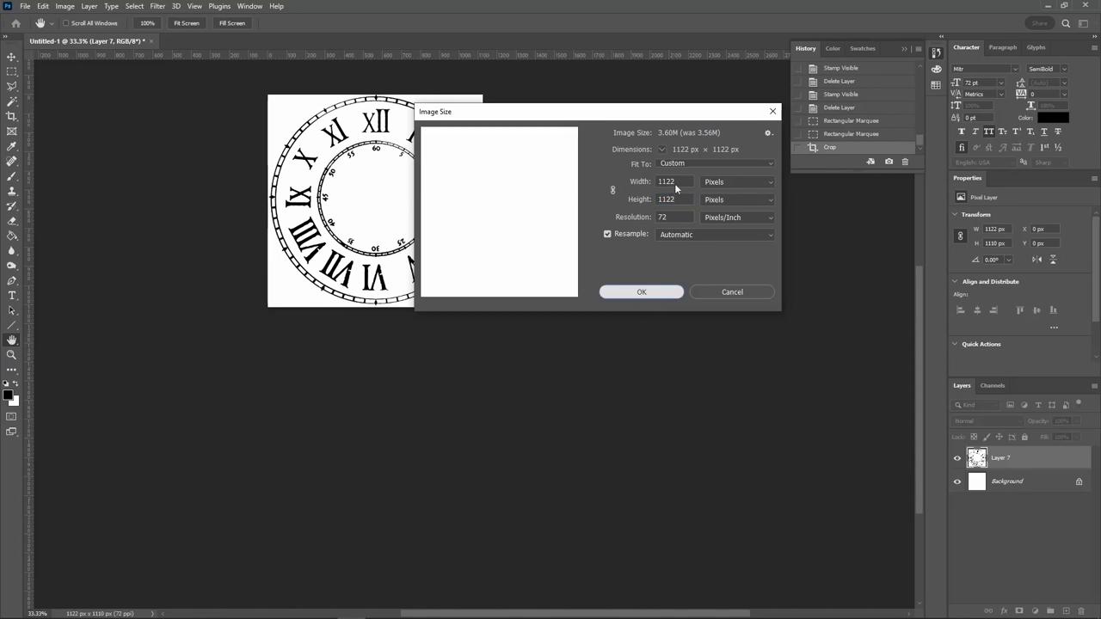
key("Return")
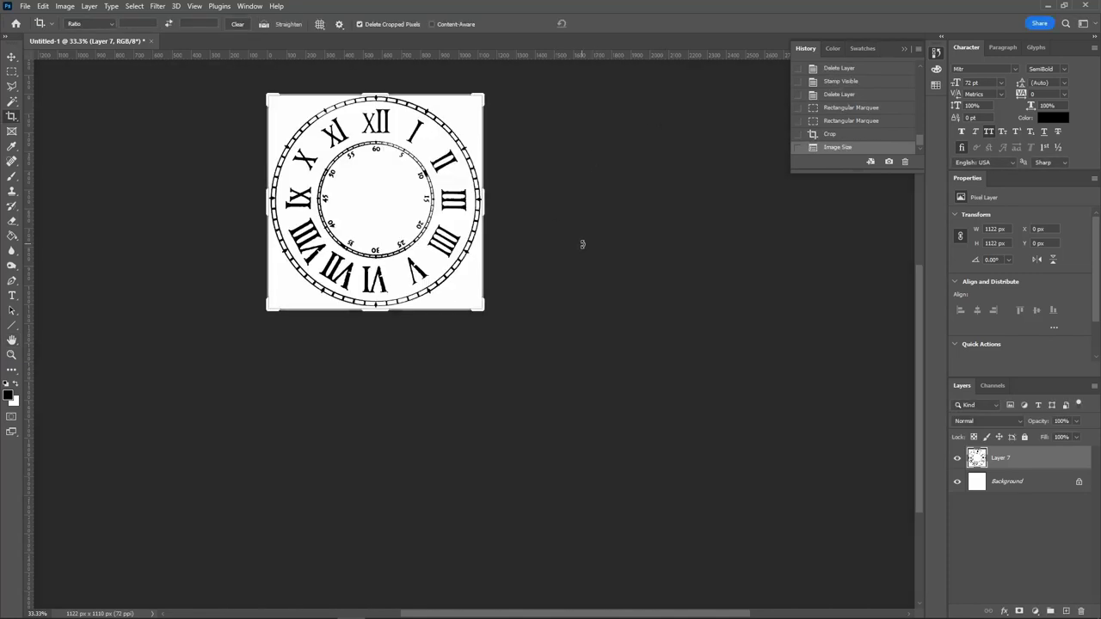
Resize the image to 2048 px wide using Preserve Details (enlargement) resampling.
left_click(64, 6)
left_click(81, 94)
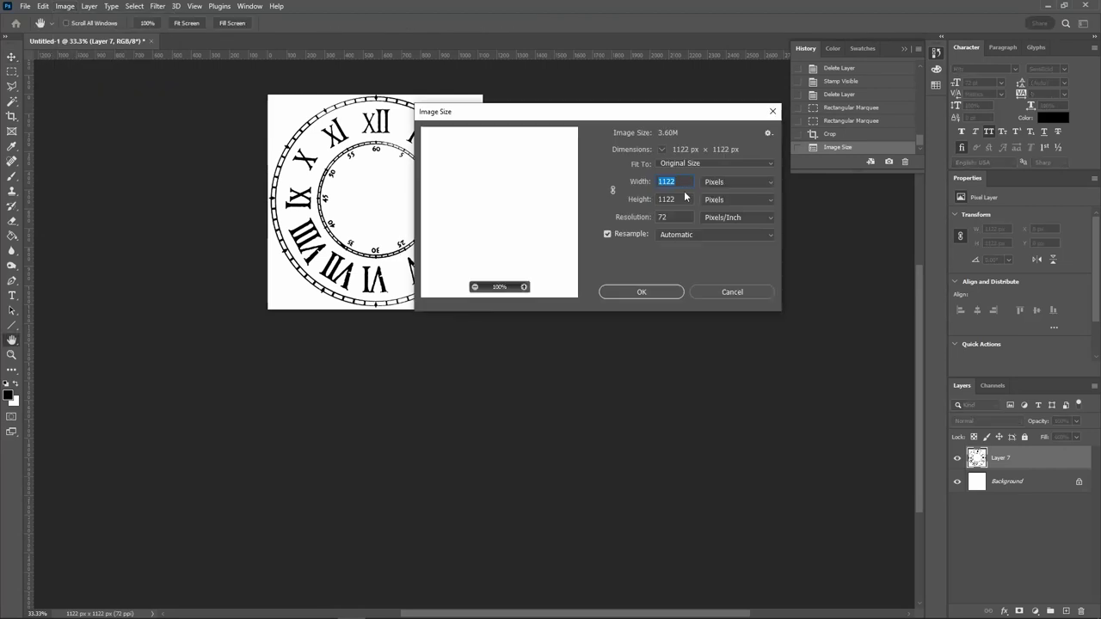
type("2048")
left_click(714, 234)
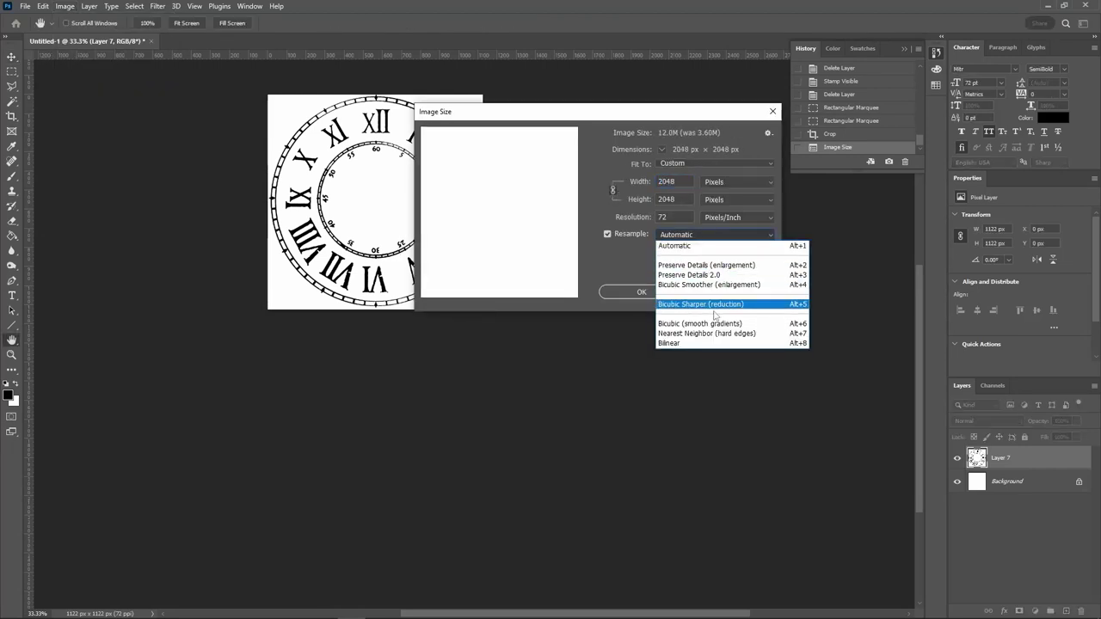
left_click(751, 266)
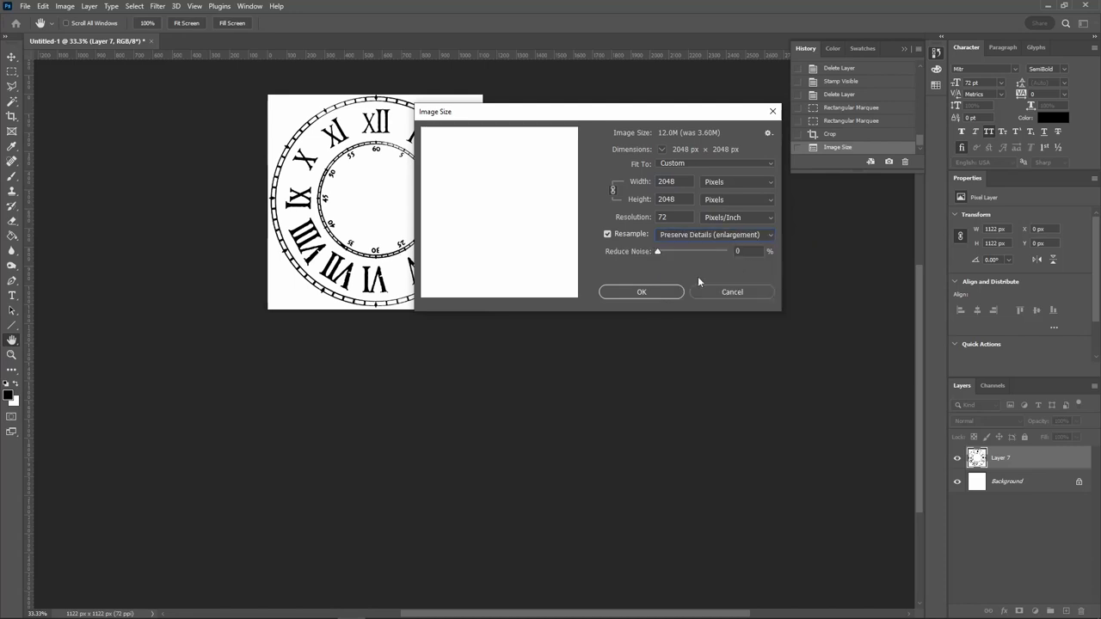
left_click(637, 293)
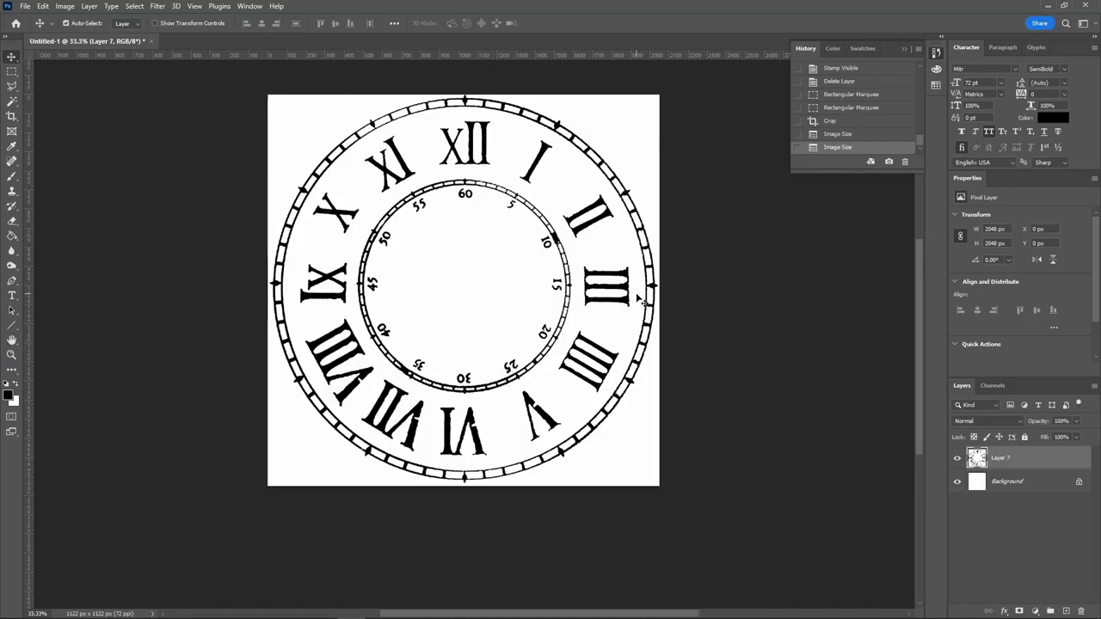
key("ctrl+minus")
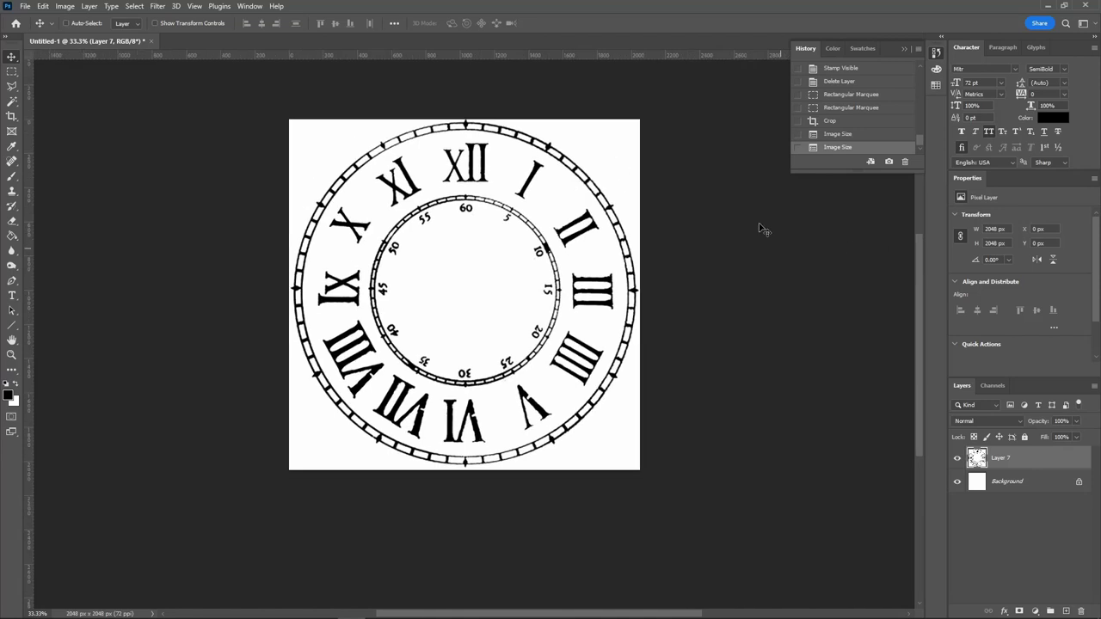
key("ctrl+plus")
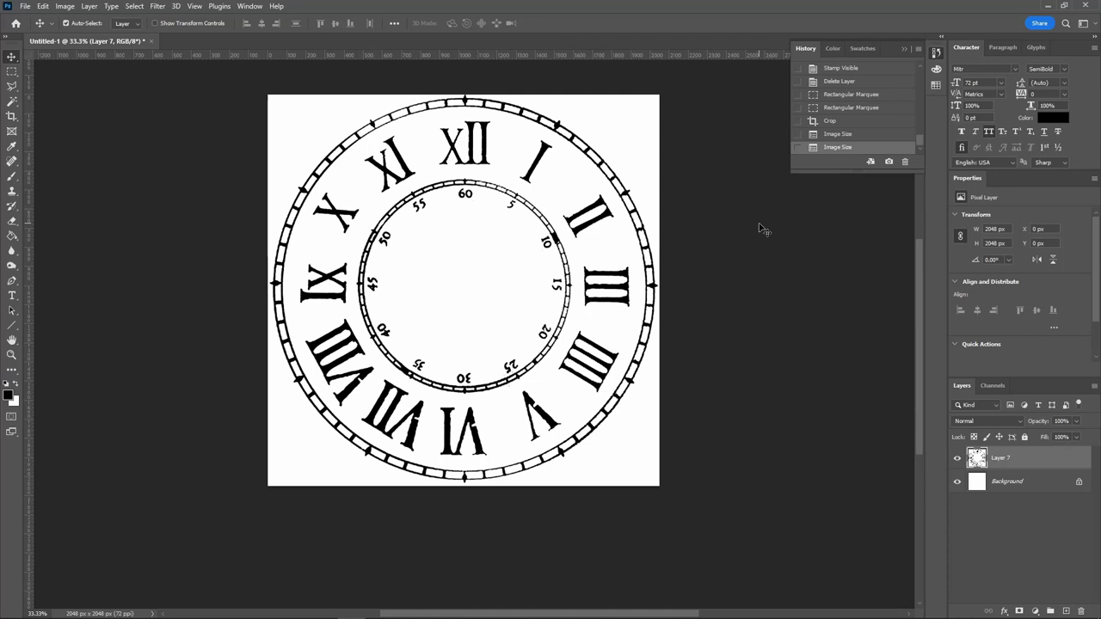
key("ctrl+minus")
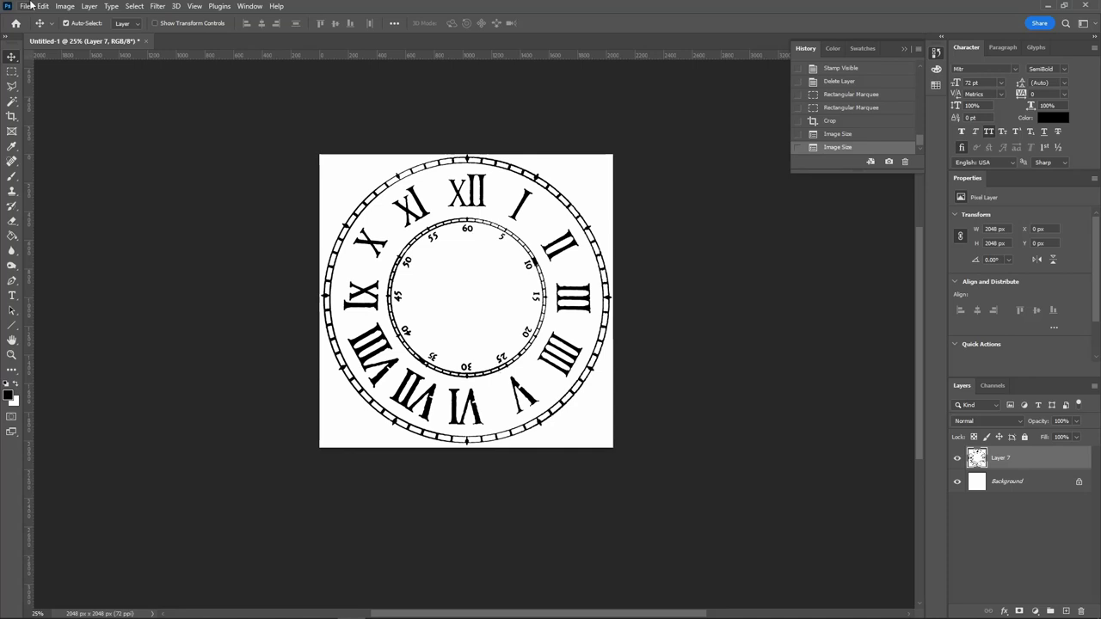
left_click(26, 6)
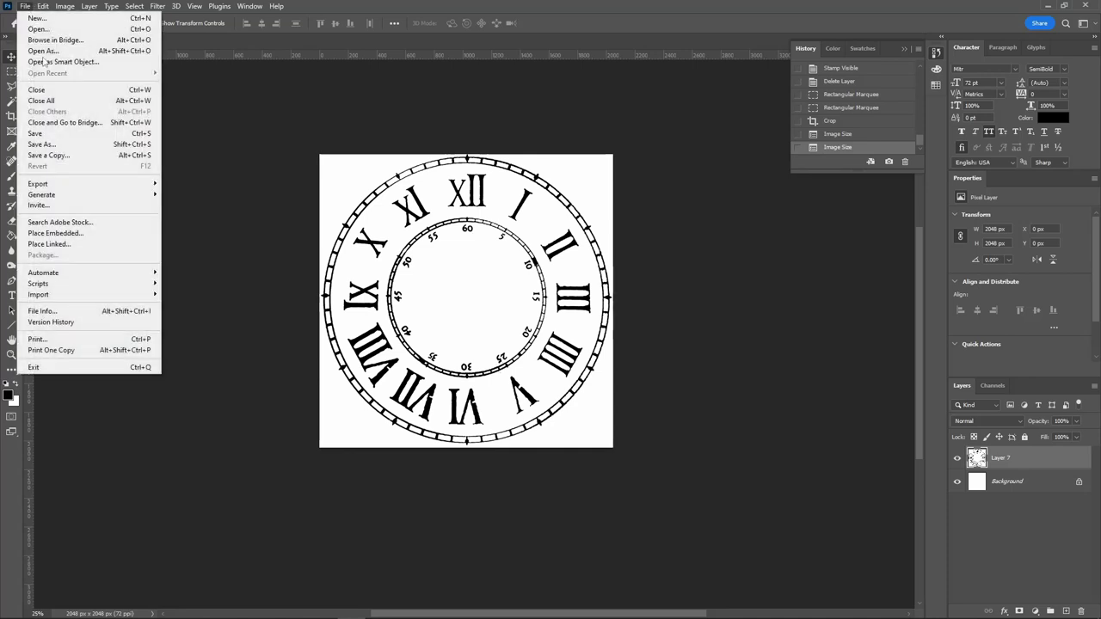
left_click(120, 147)
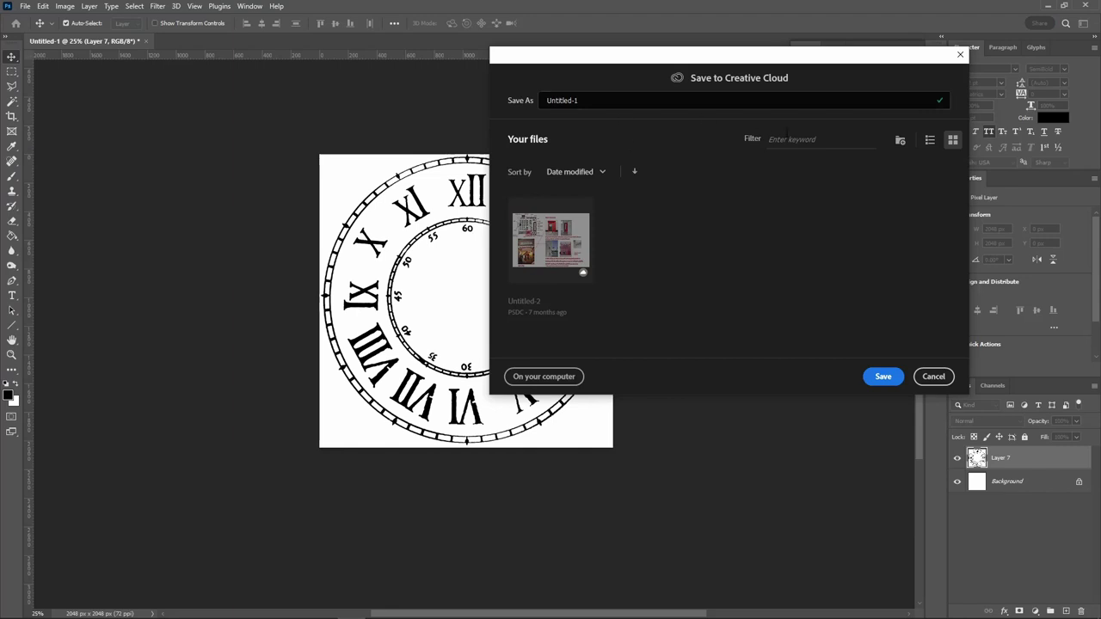
left_click(544, 375)
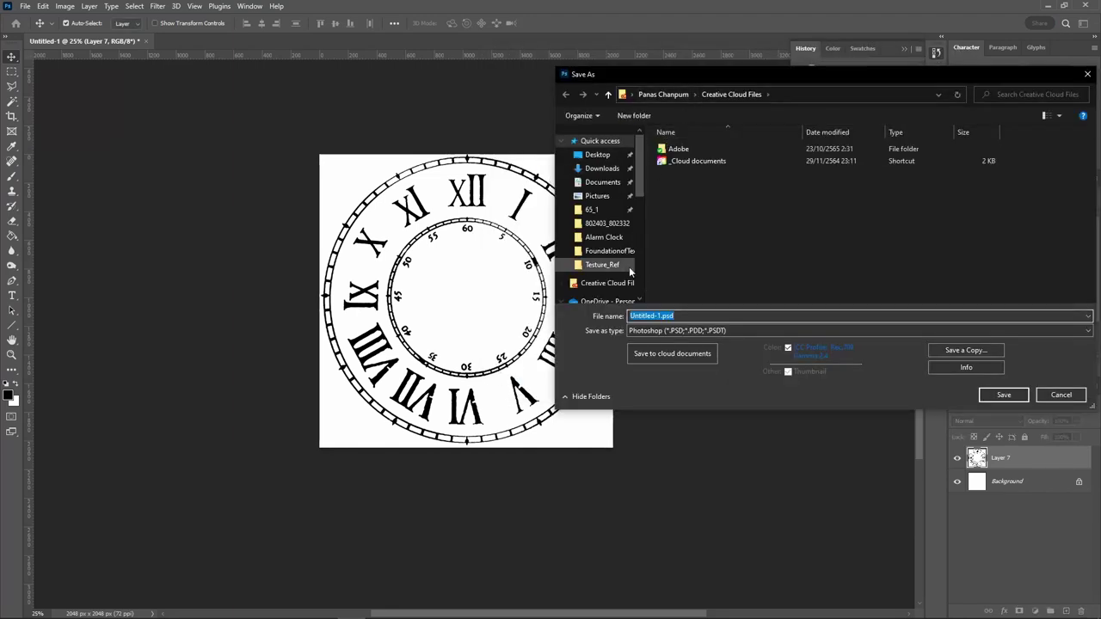
scroll(622, 263, "down", 2)
scroll(622, 264, "down", 2)
scroll(637, 230, "down", 3)
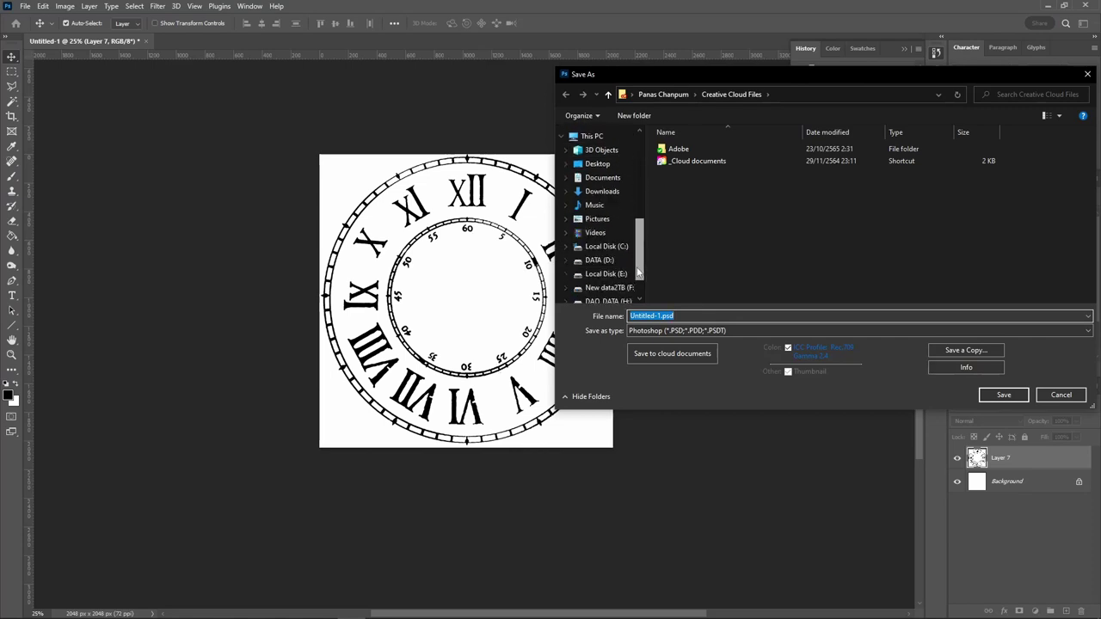
left_click(595, 259)
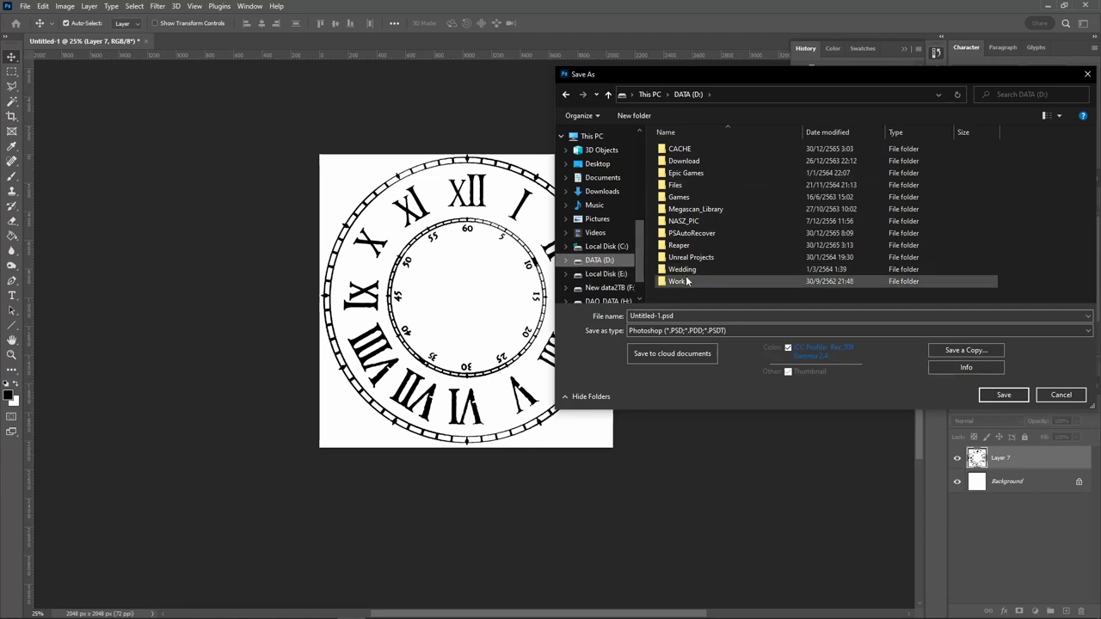
double_click(687, 281)
double_click(682, 183)
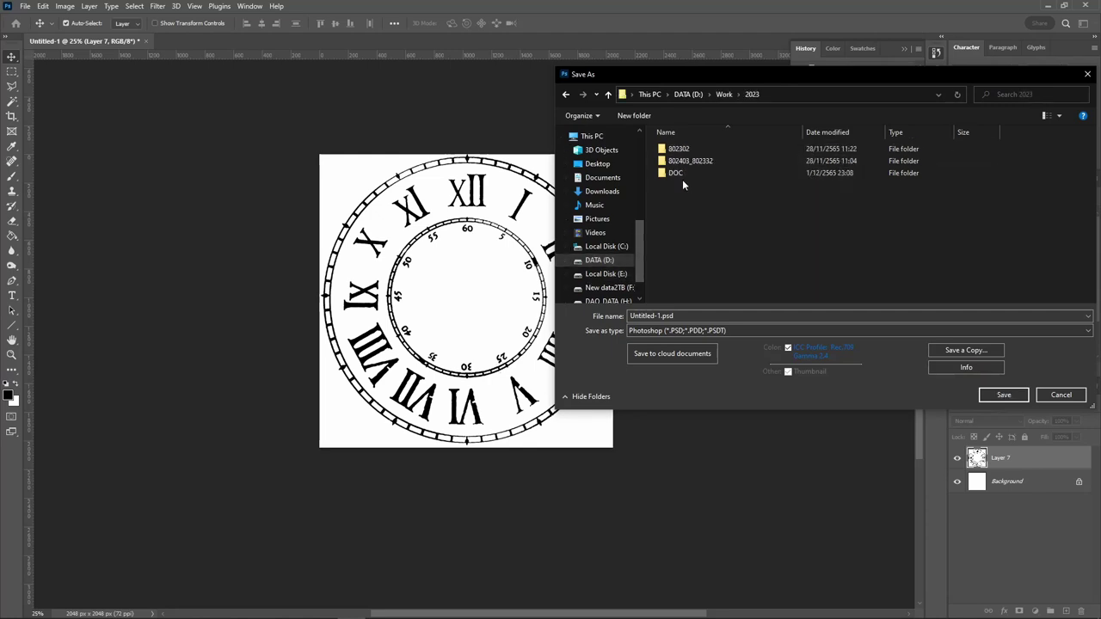
double_click(693, 161)
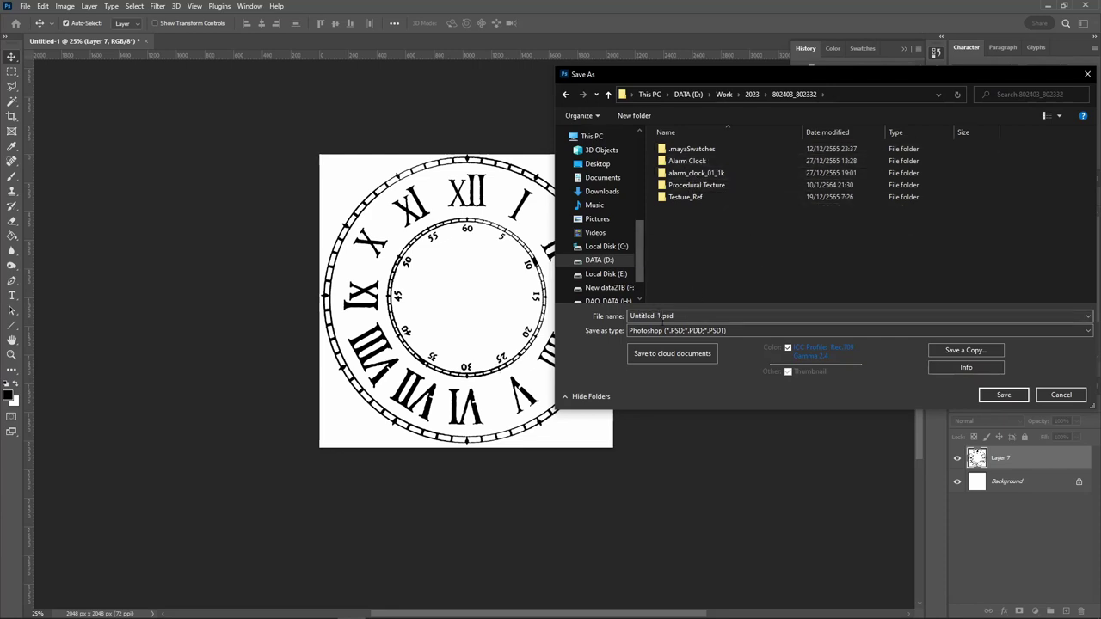
left_click(860, 330)
left_click(879, 340)
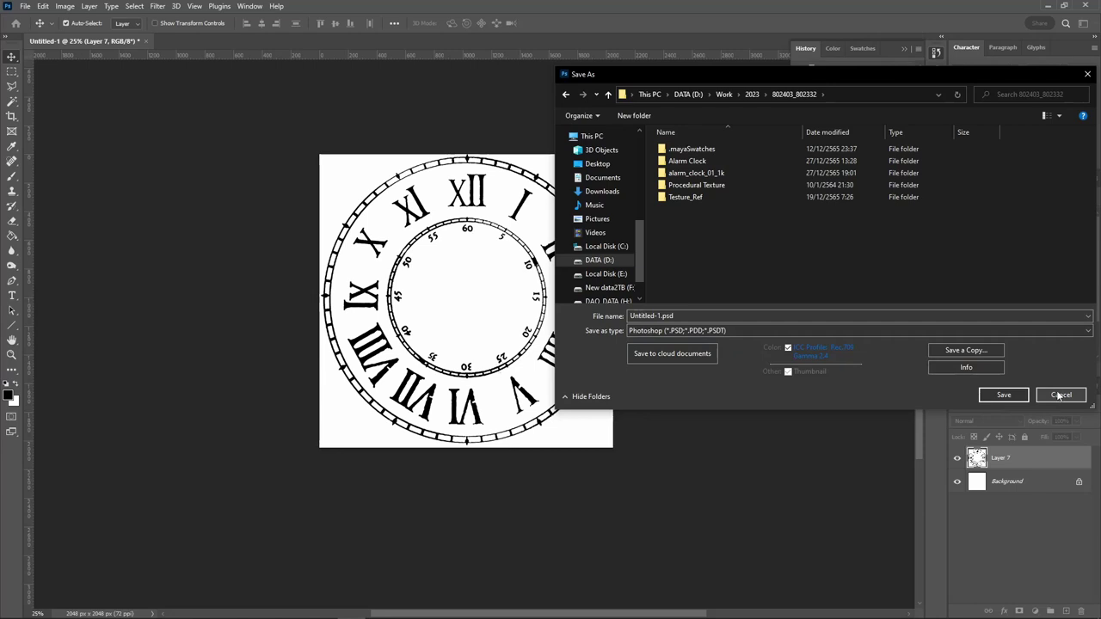
left_click(719, 331)
left_click(1061, 395)
Start a PNG export and browse to D:\Work\2023\802403_802332.
left_click(1062, 395)
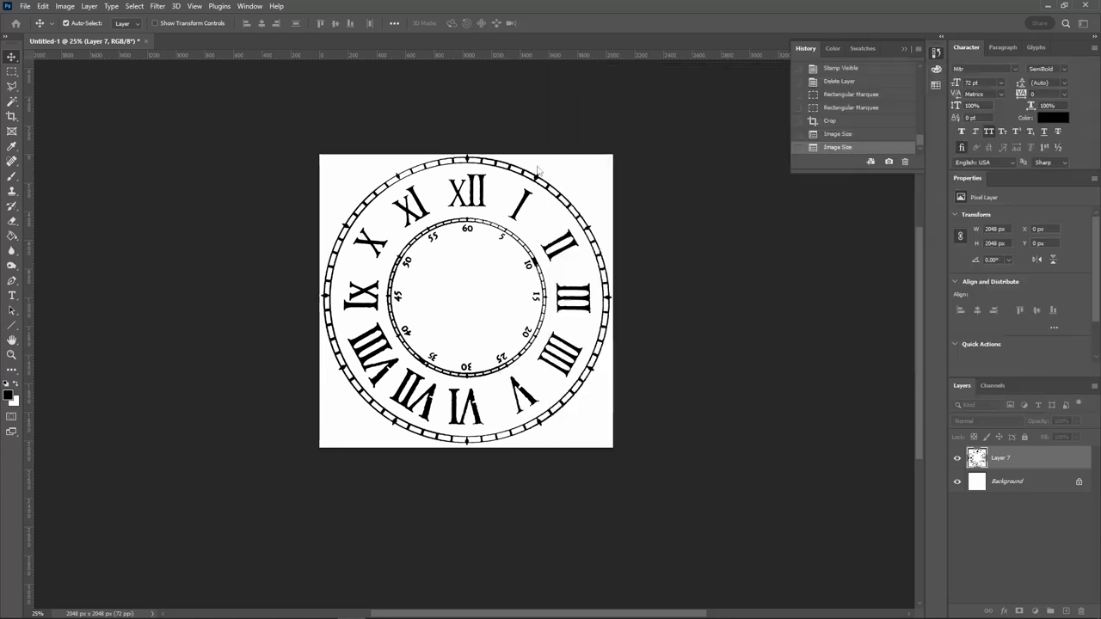
left_click(25, 6)
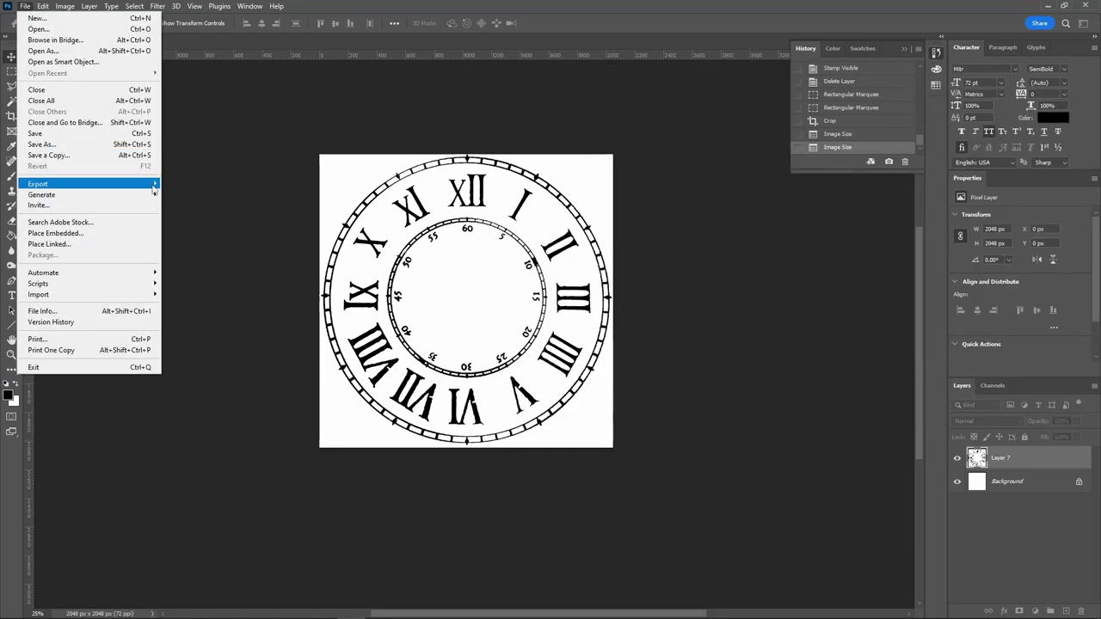
mouse_move(86, 184)
left_click(191, 184)
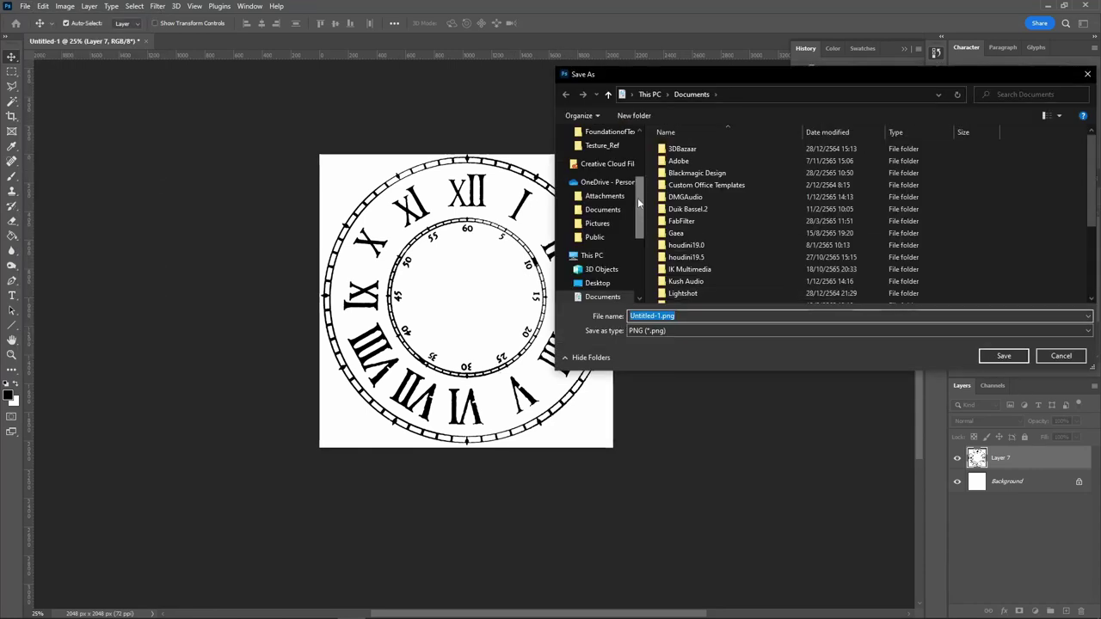
scroll(637, 198, "down", 2)
left_click(613, 287)
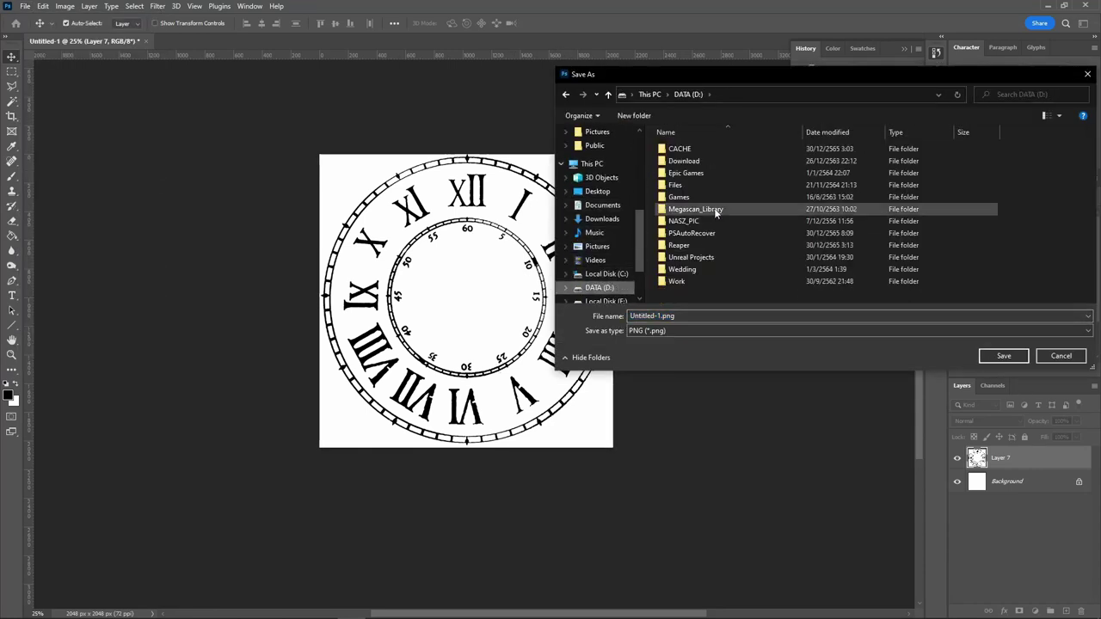
double_click(675, 280)
double_click(677, 184)
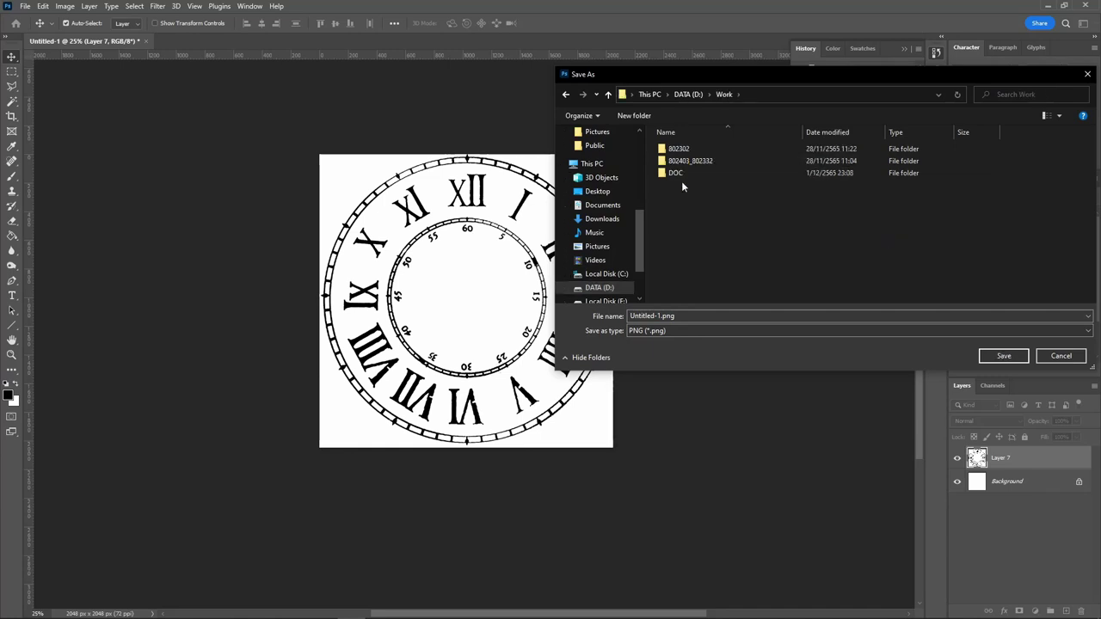
double_click(684, 161)
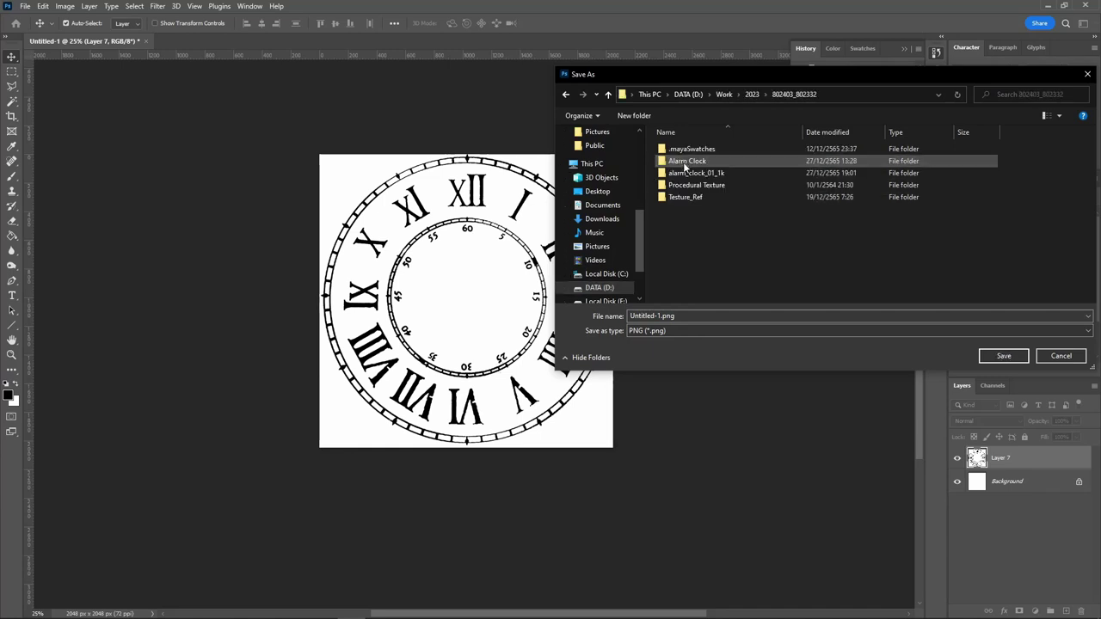
Name the file Clockface and save it as Clockface.png.
left_click(673, 316)
left_click(672, 316)
key("shift+Home")
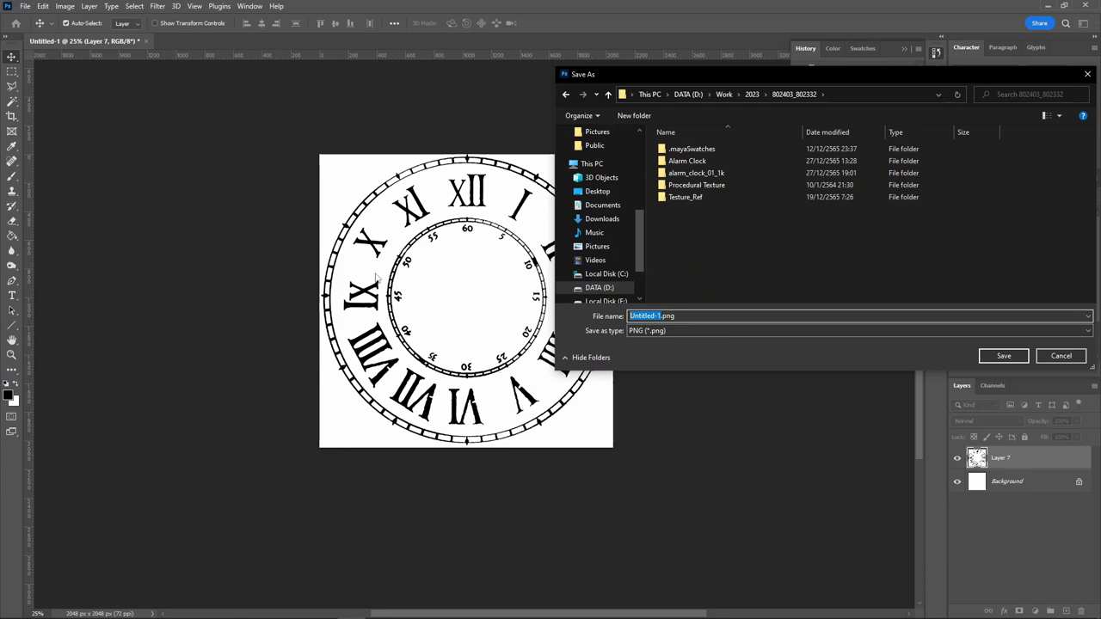
type("Clock")
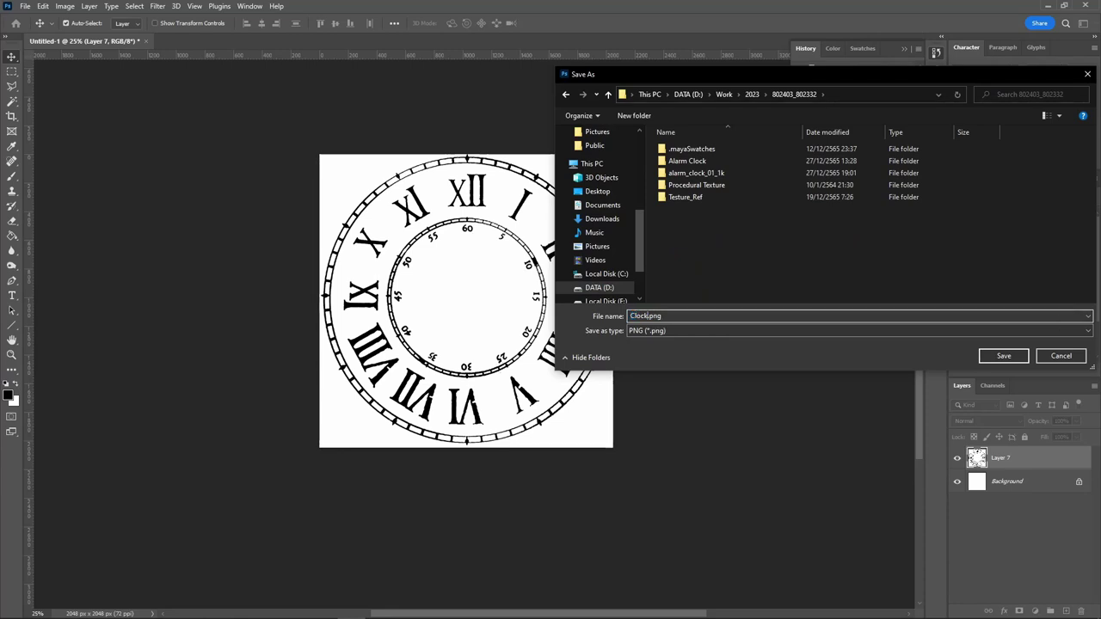
type("face")
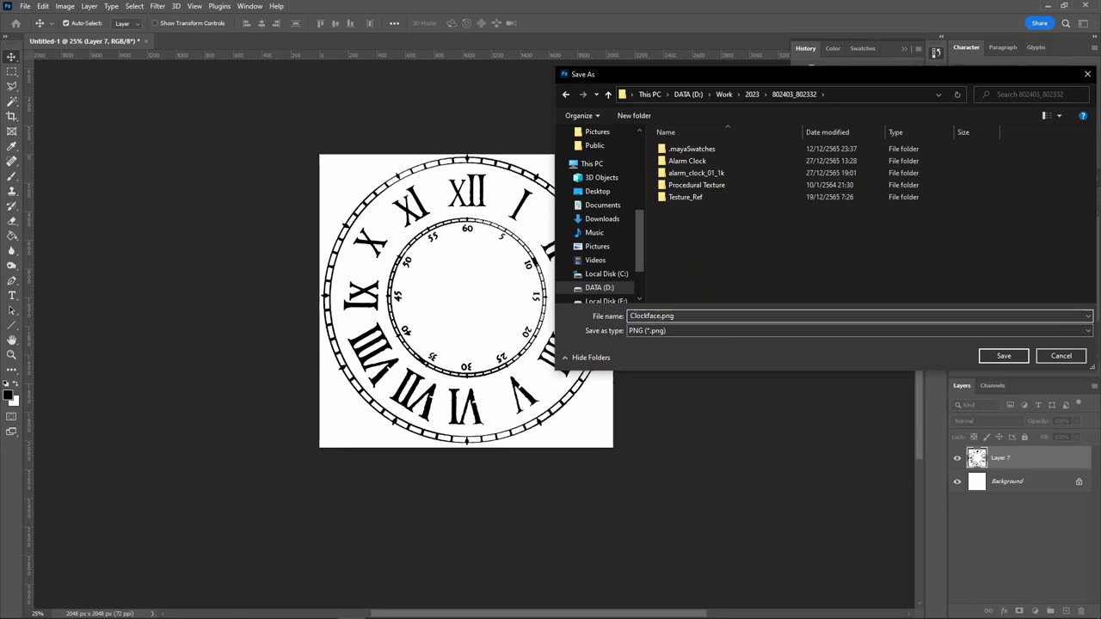
key("Return")
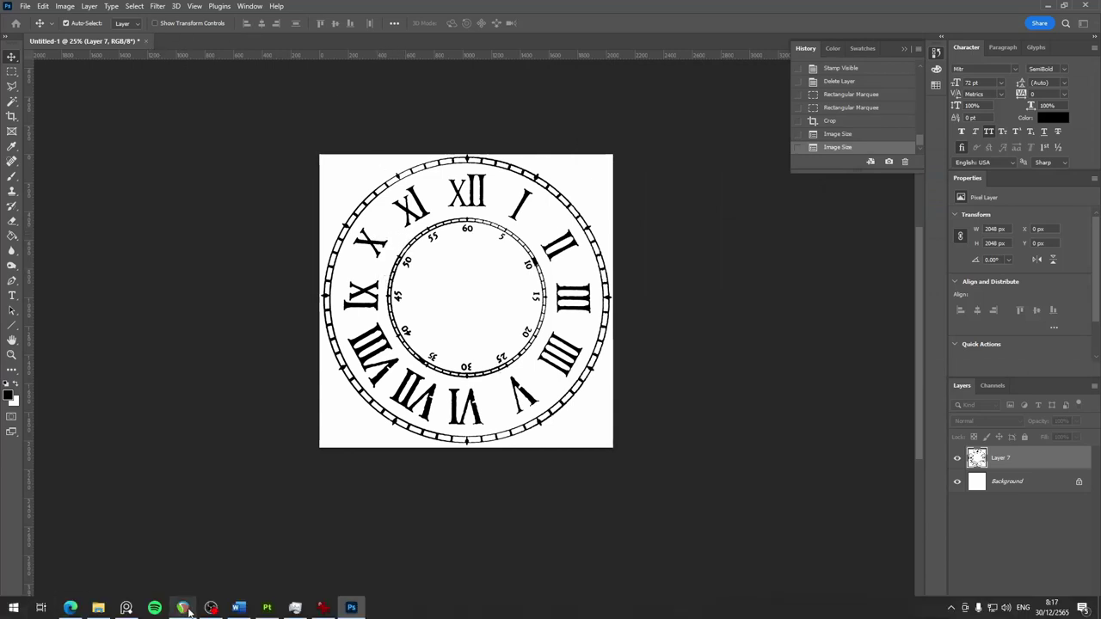
Find Clockface.png in the 802403_802332 folder and preview it.
left_click(271, 609)
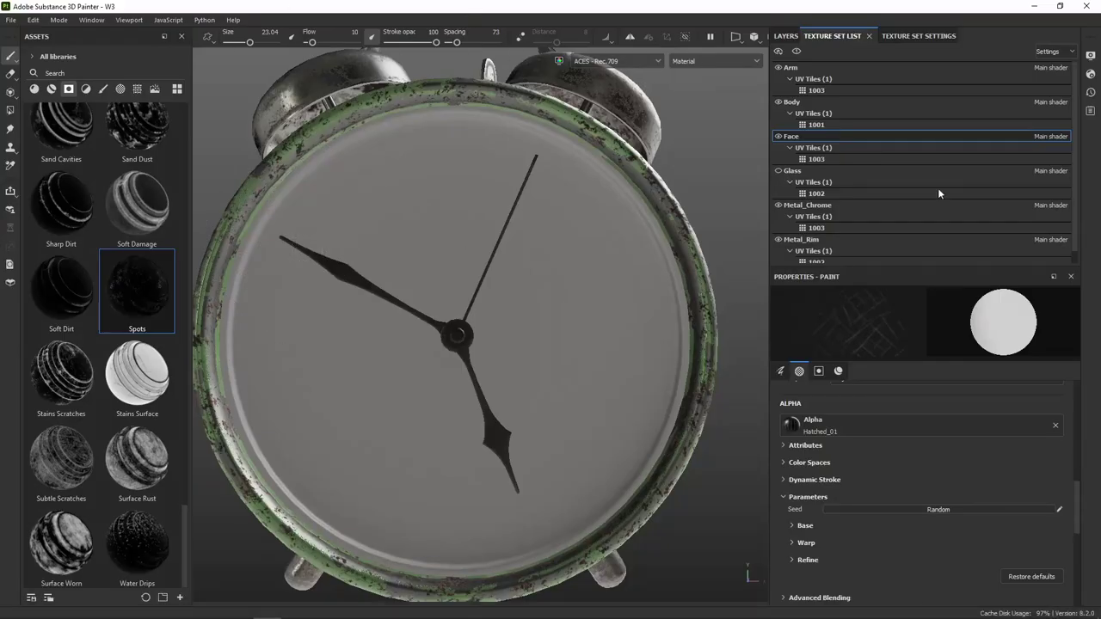
left_click(786, 36)
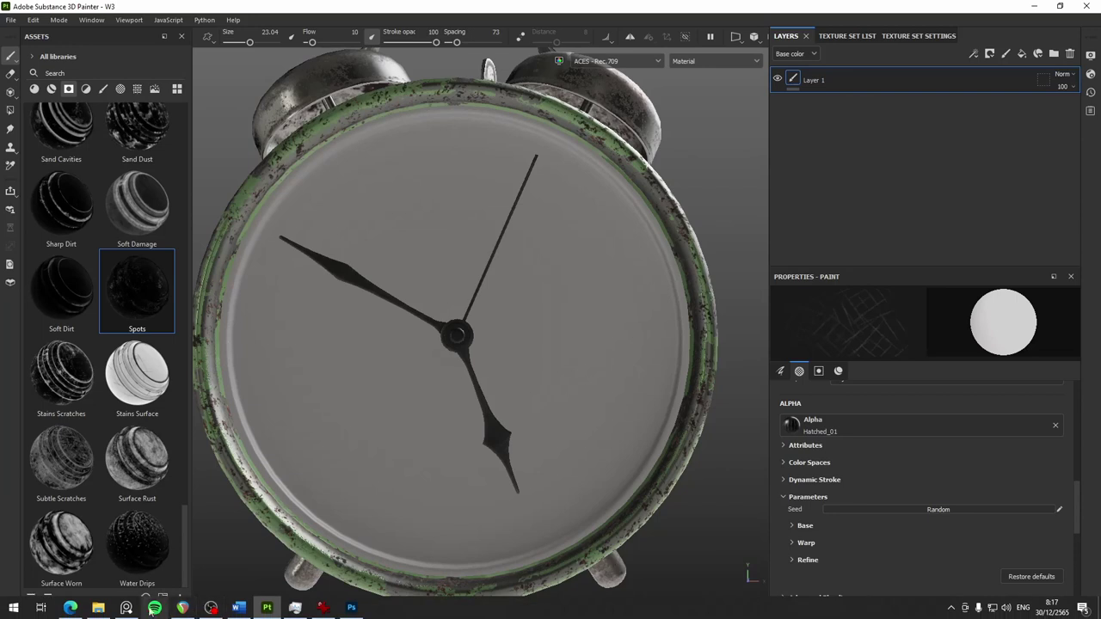
left_click(97, 609)
left_click(439, 198)
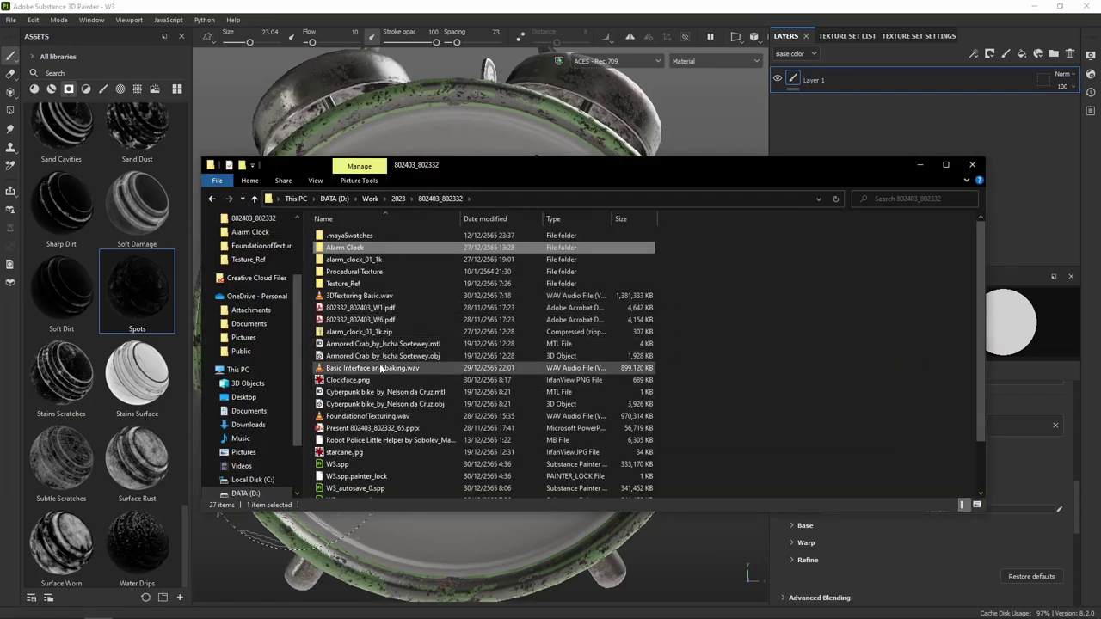
double_click(363, 380)
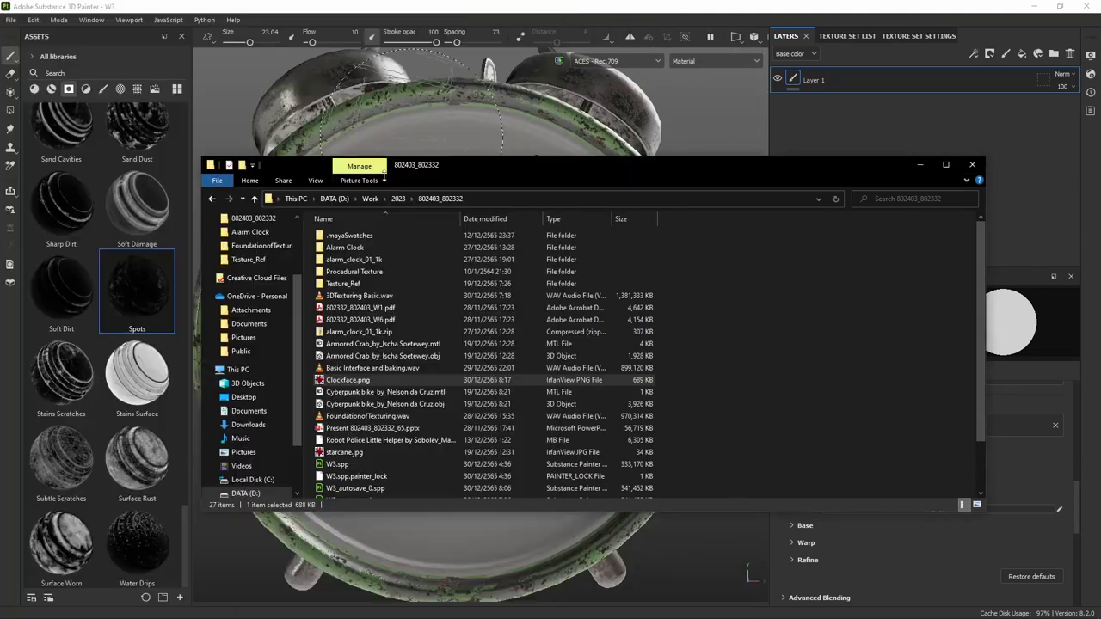
left_click(543, 8)
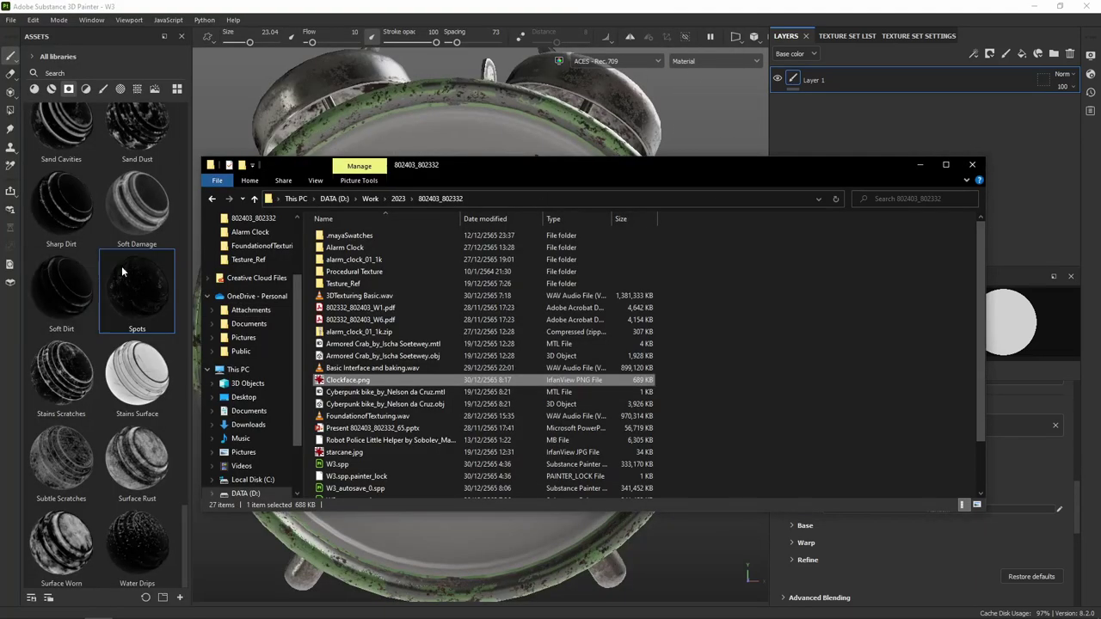
Start a resource import in Painter, then cancel it without choosing any file.
left_click(181, 599)
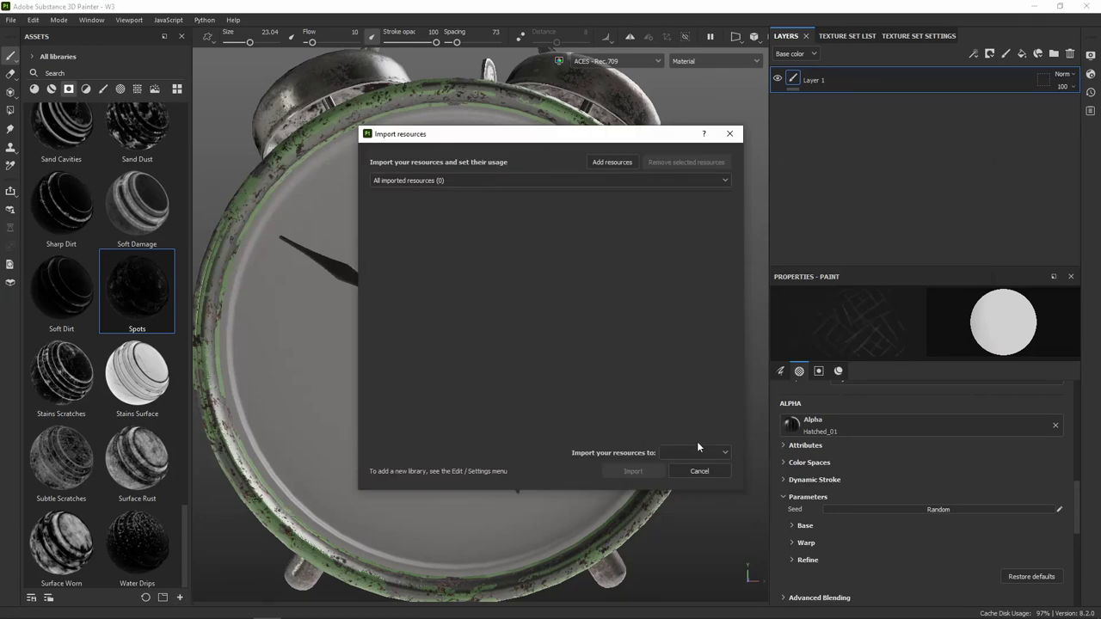
left_click(619, 164)
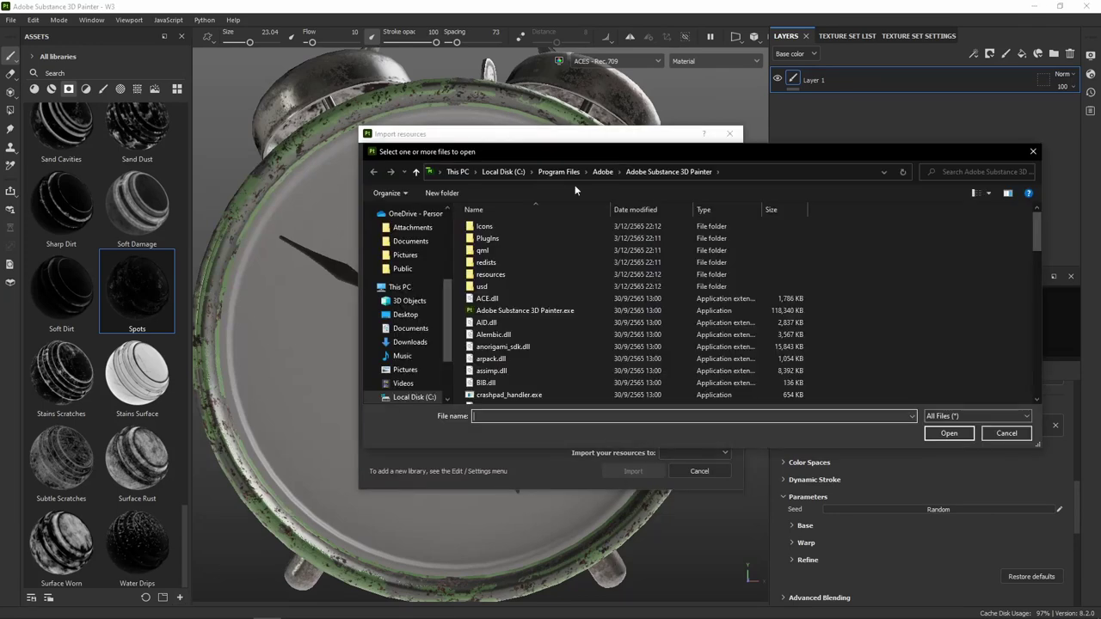
left_click(1002, 433)
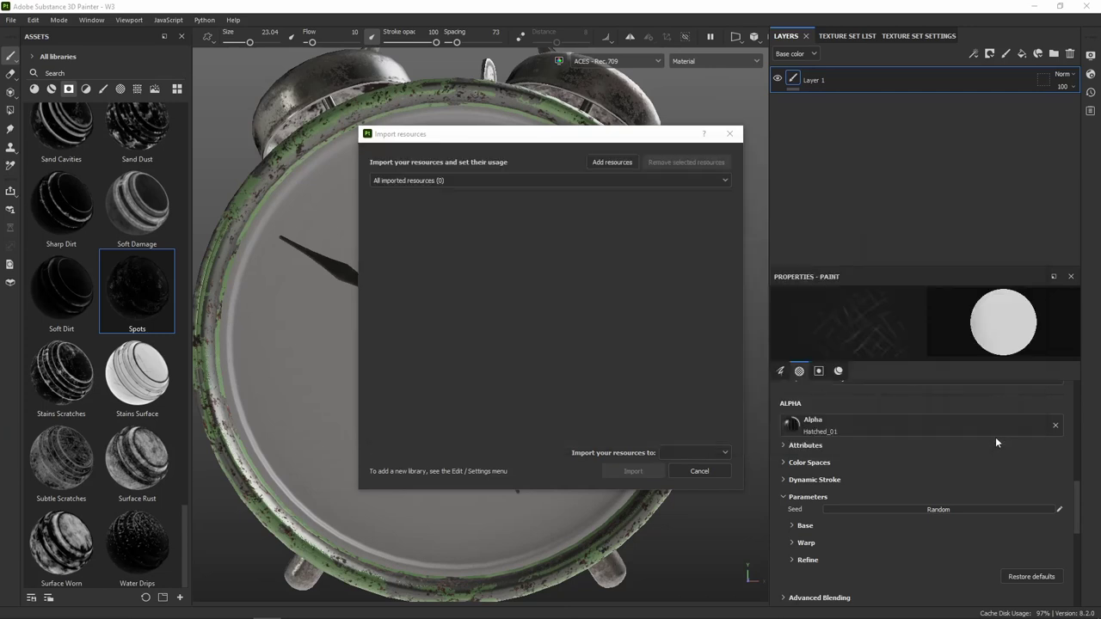
left_click(700, 471)
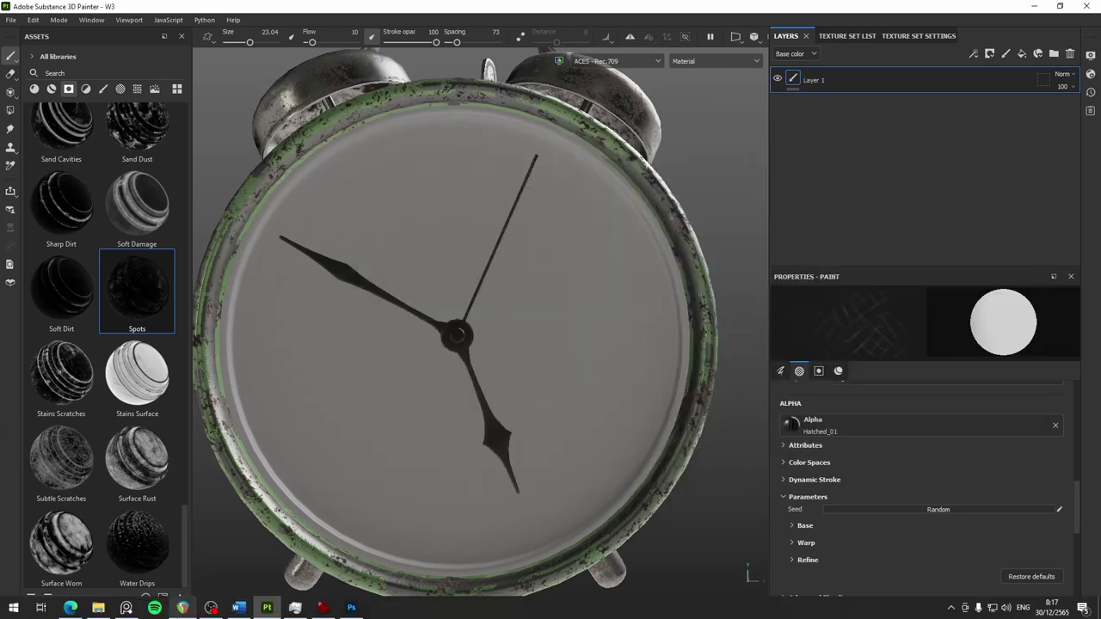
Drag Clockface.png from the folder onto Painter's assets to open Import resources.
left_click(99, 608)
left_click_drag(362, 379, 141, 342)
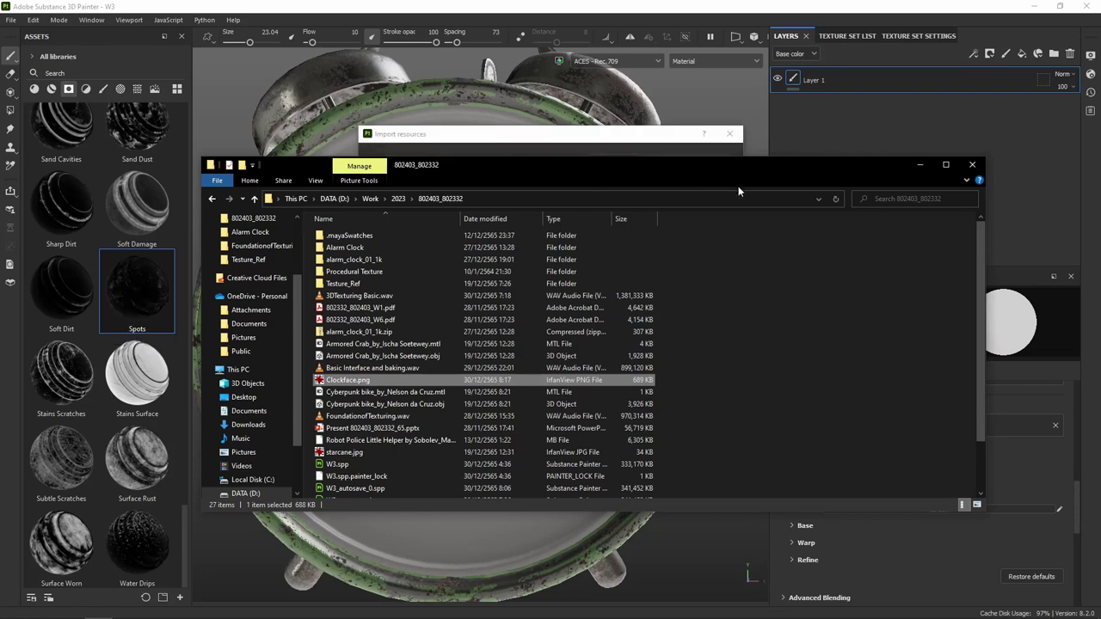
left_click(619, 136)
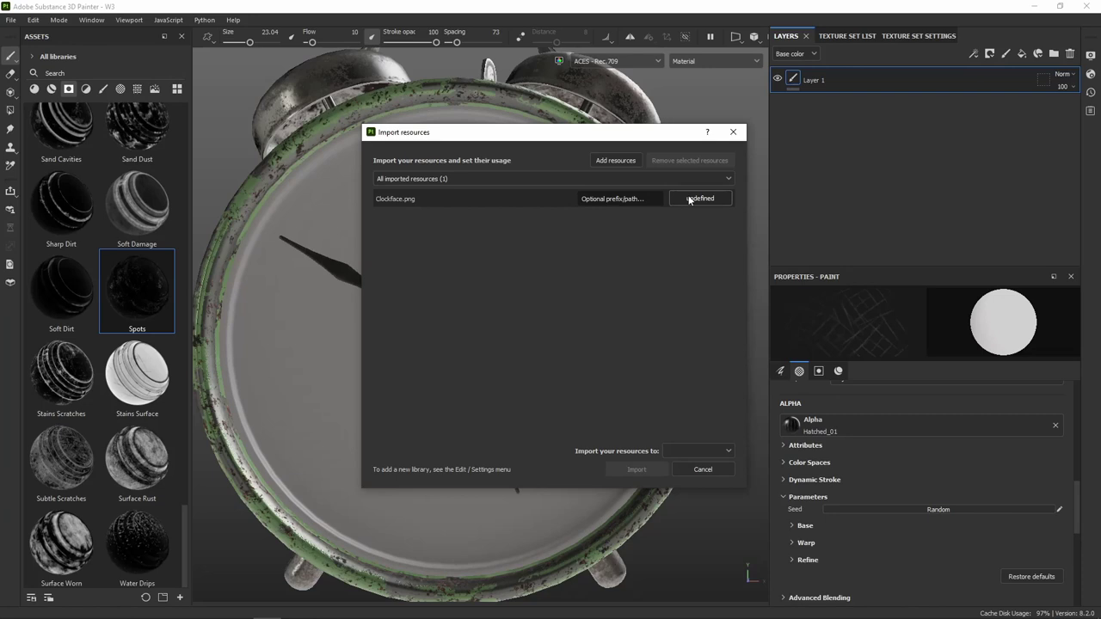
Set Clockface.png's usage to texture and its import destination to project 'W3'.
left_click(689, 200)
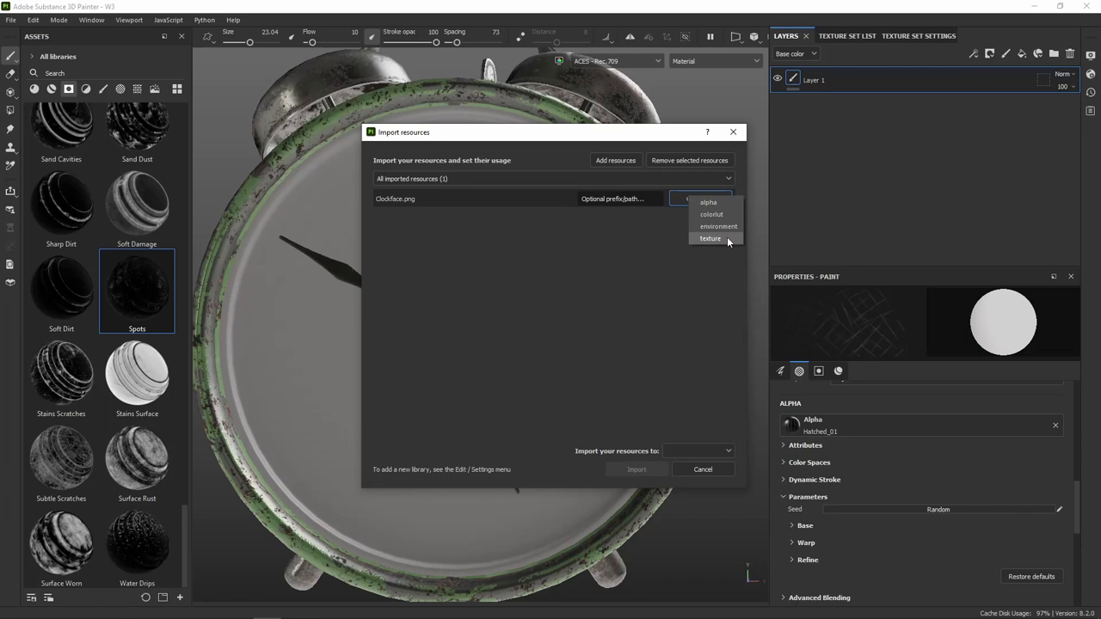
left_click(726, 239)
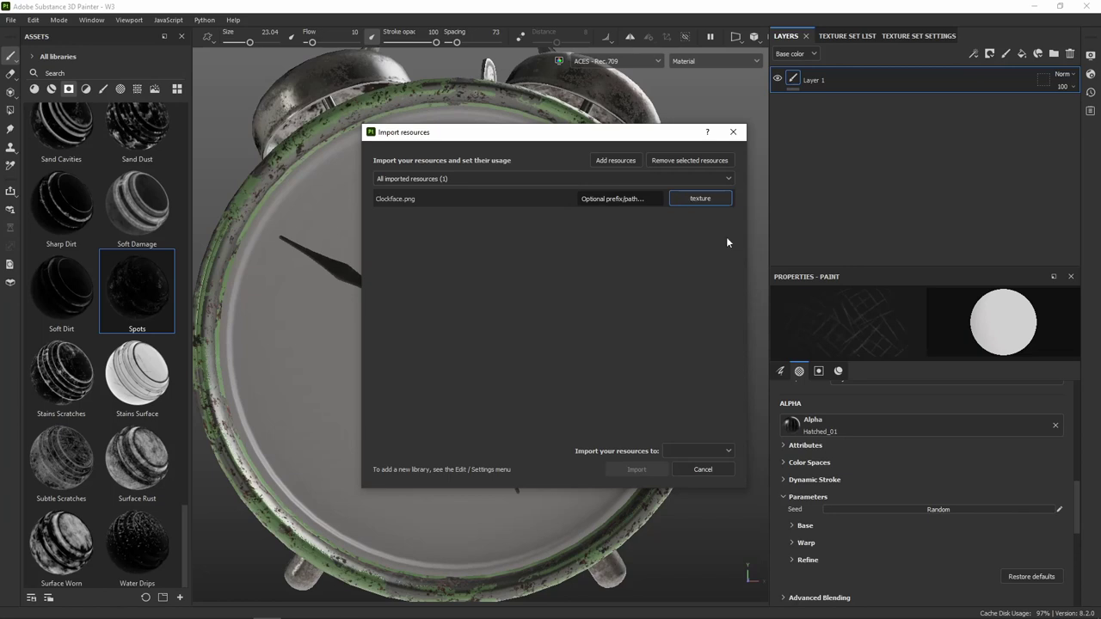
left_click(700, 450)
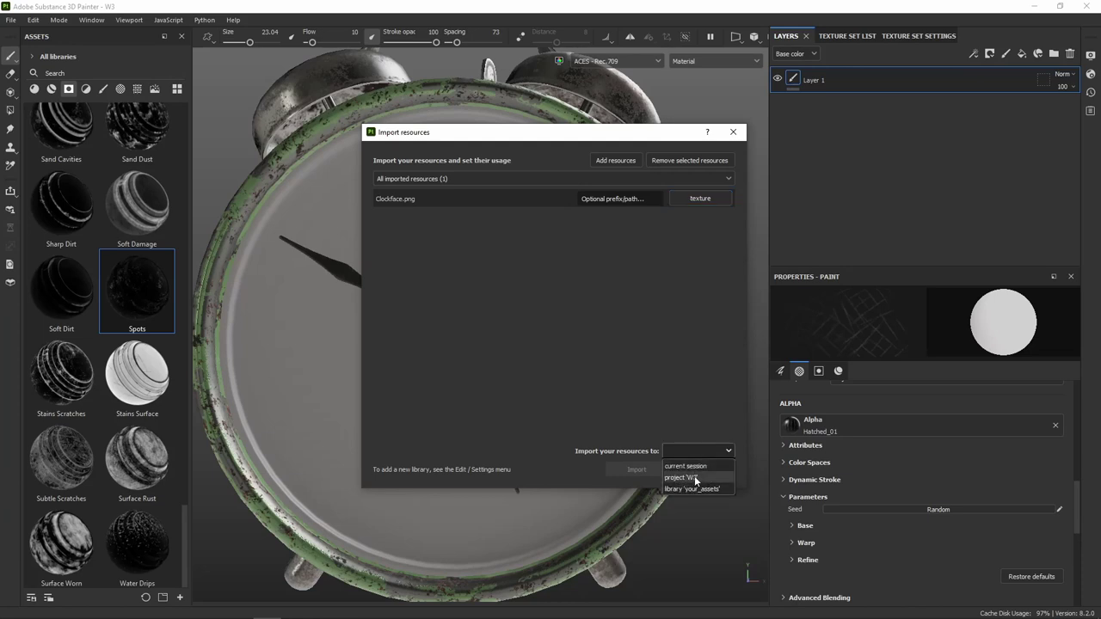
left_click(695, 478)
left_click(721, 451)
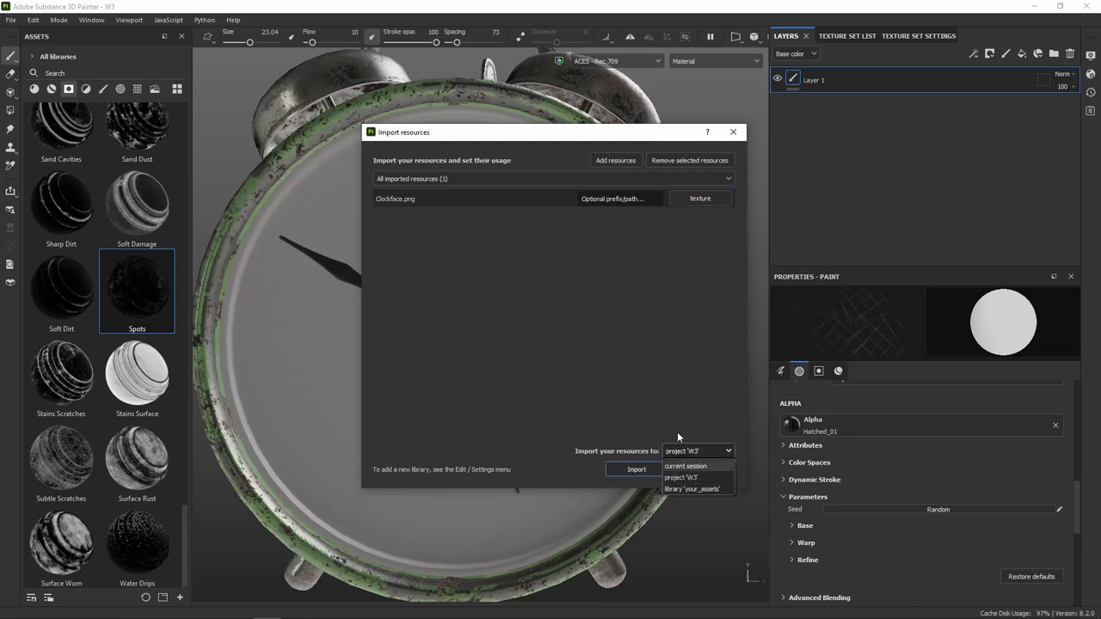
left_click(660, 222)
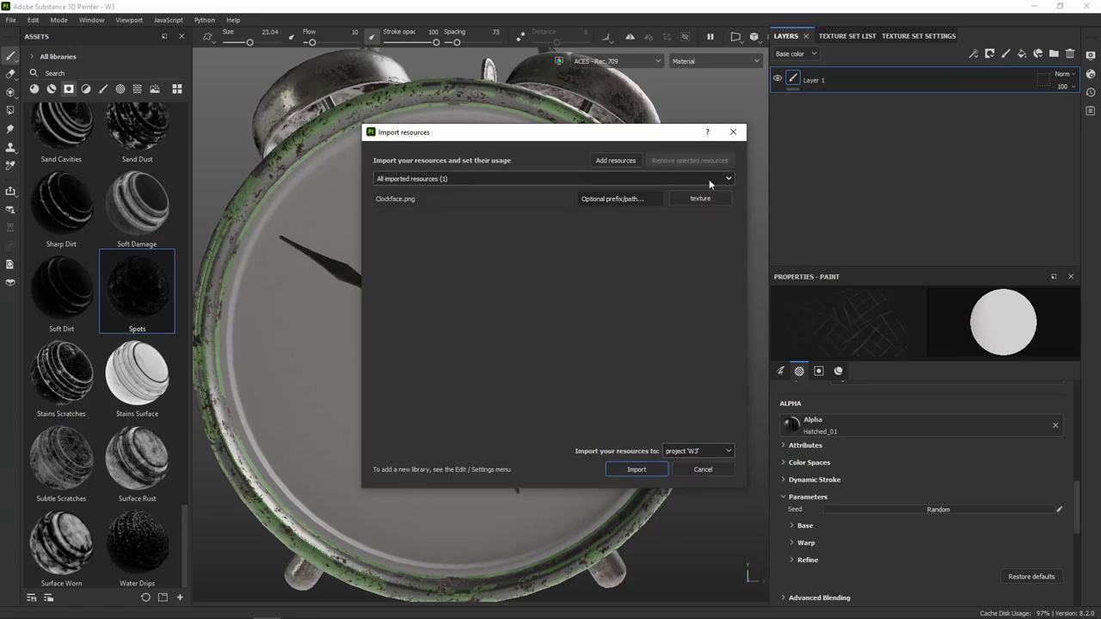
left_click(708, 198)
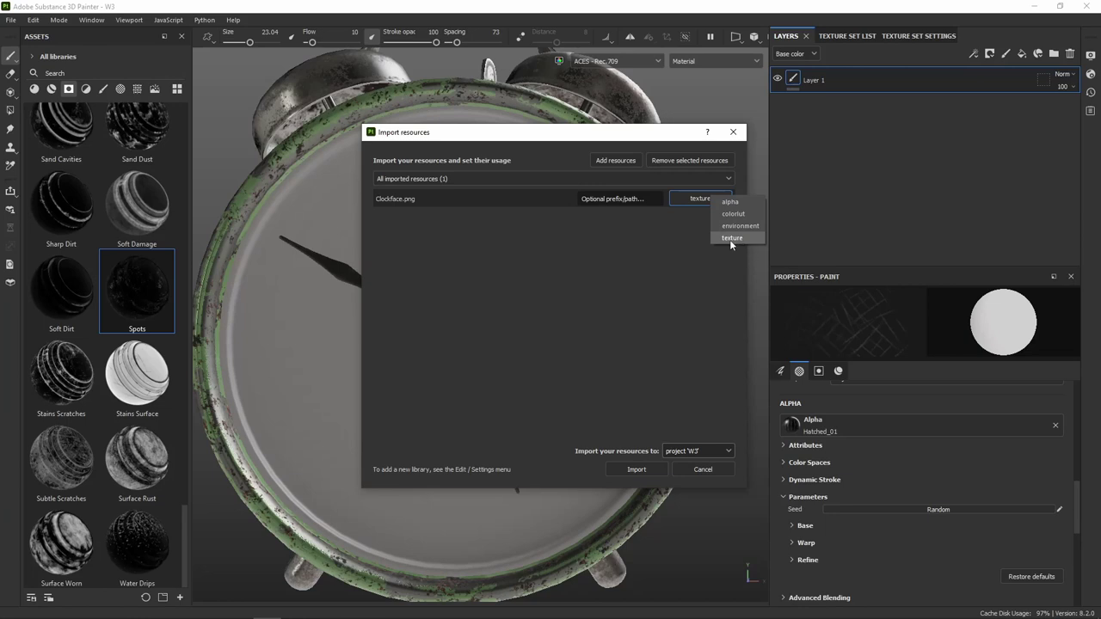
left_click(663, 470)
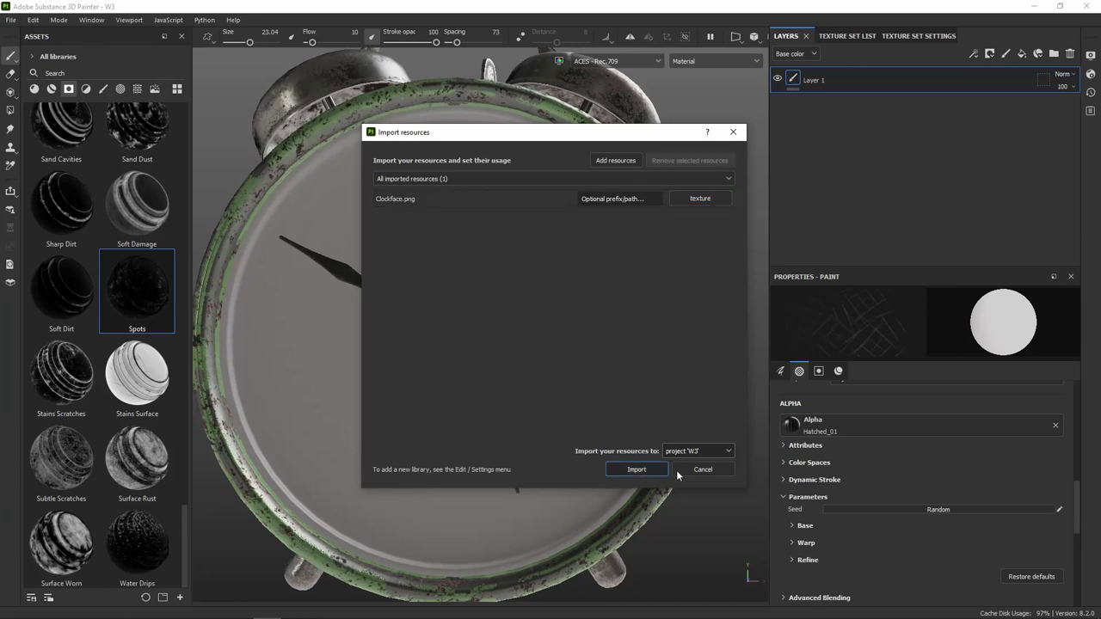
left_click(705, 451)
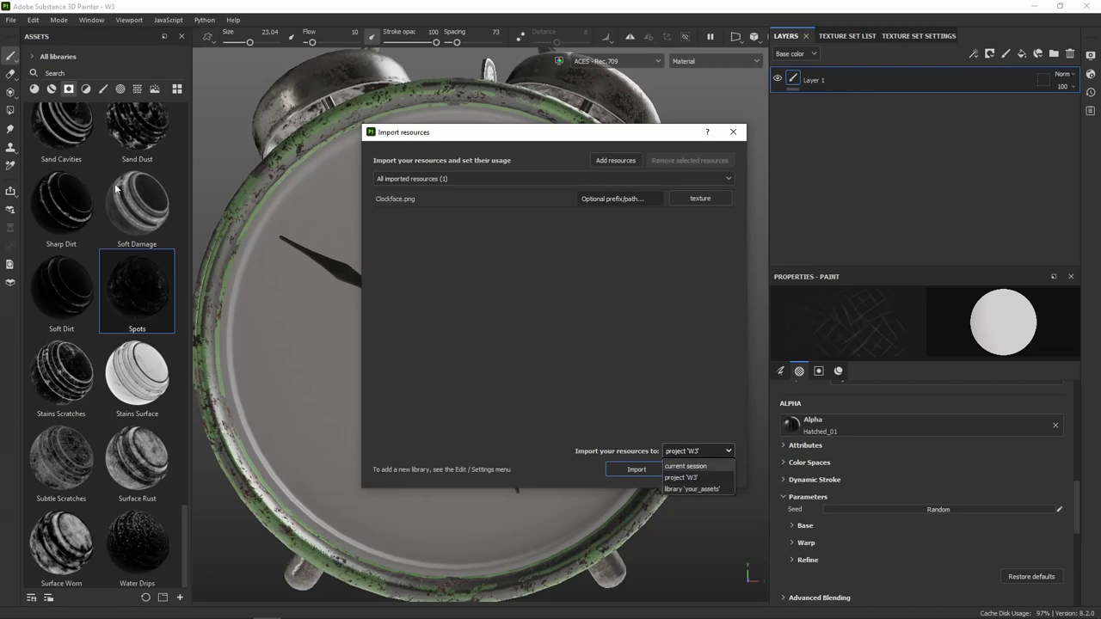
left_click(685, 479)
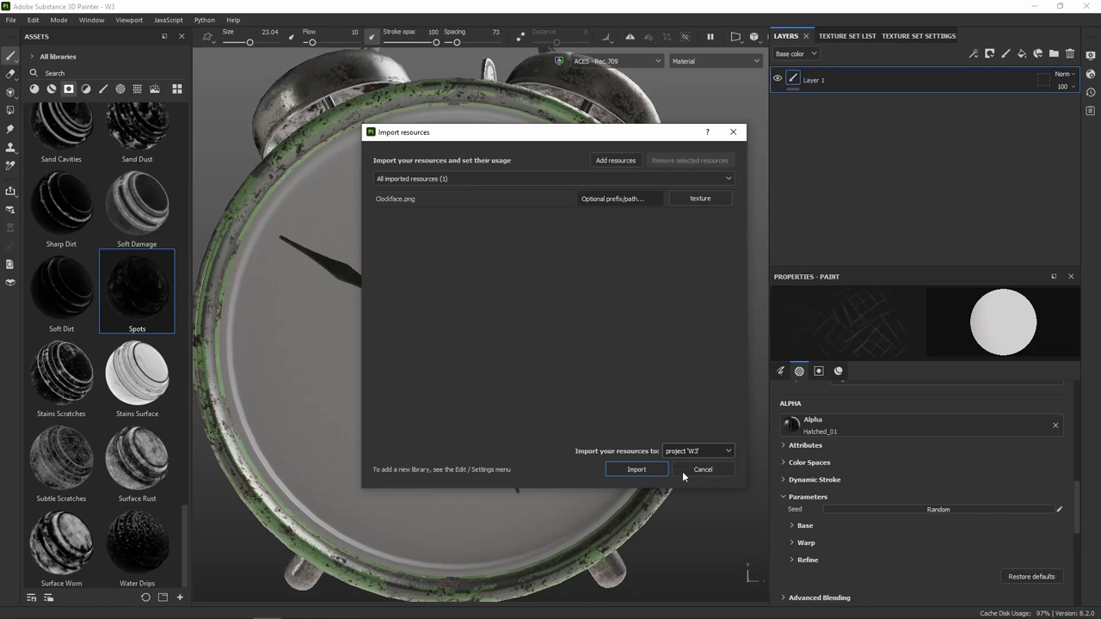
Import Clockface into the project and switch the viewport camera to orthographic.
left_click(637, 469)
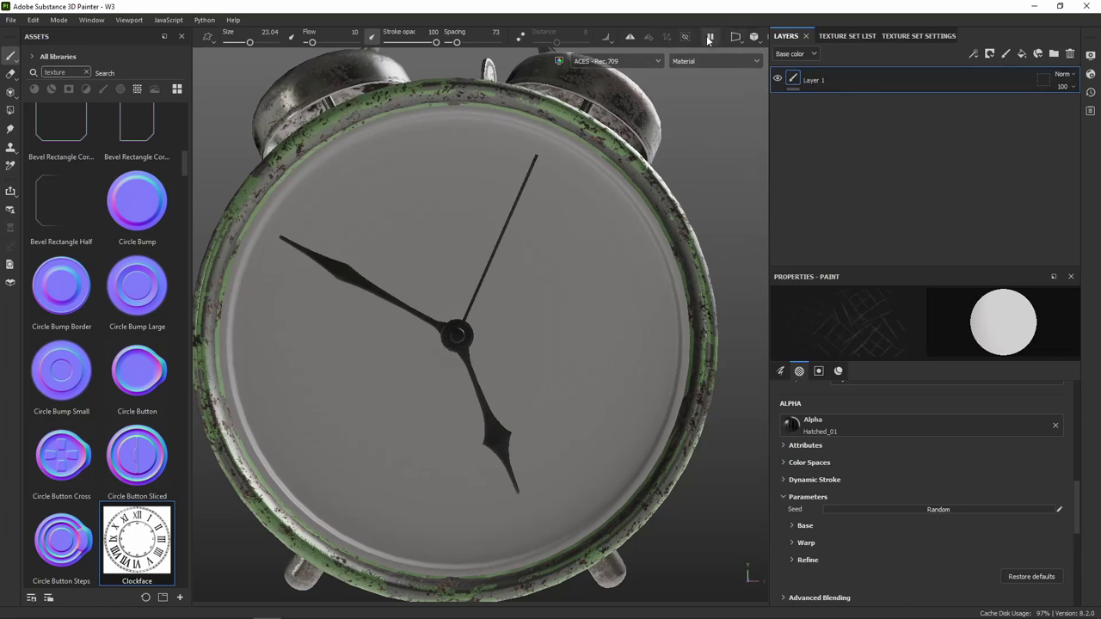
left_click(755, 37)
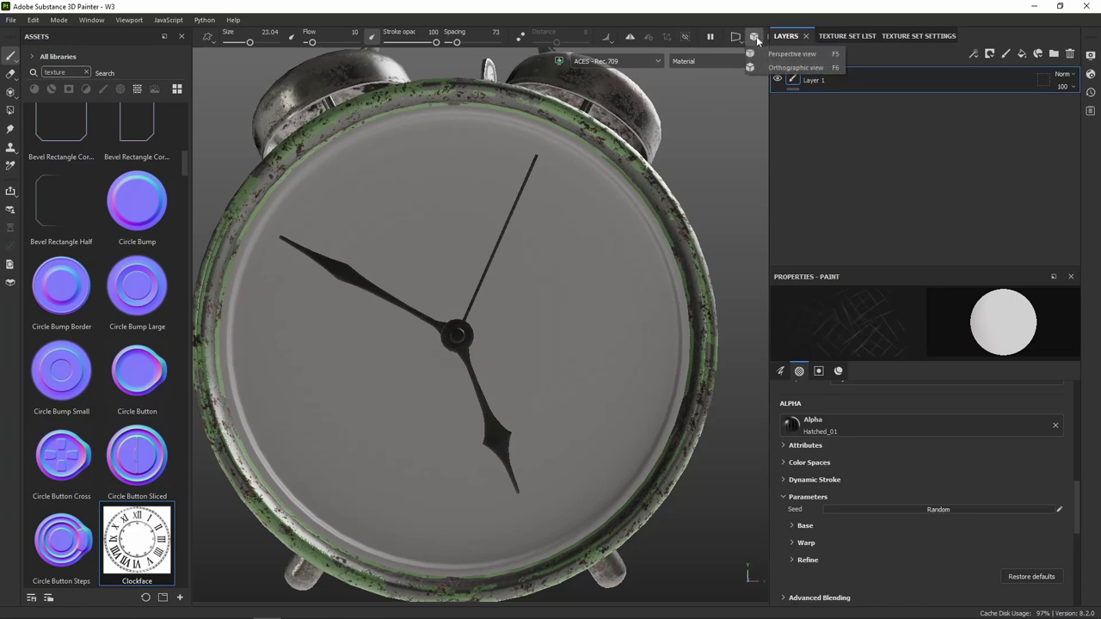
left_click(785, 68)
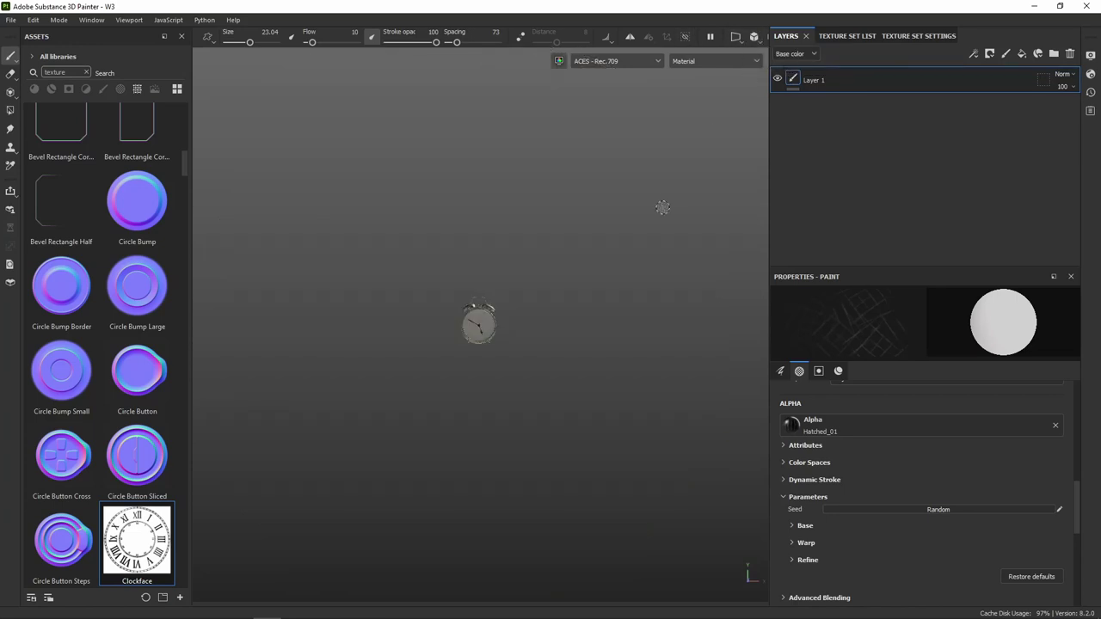
scroll(462, 301, "up", 5)
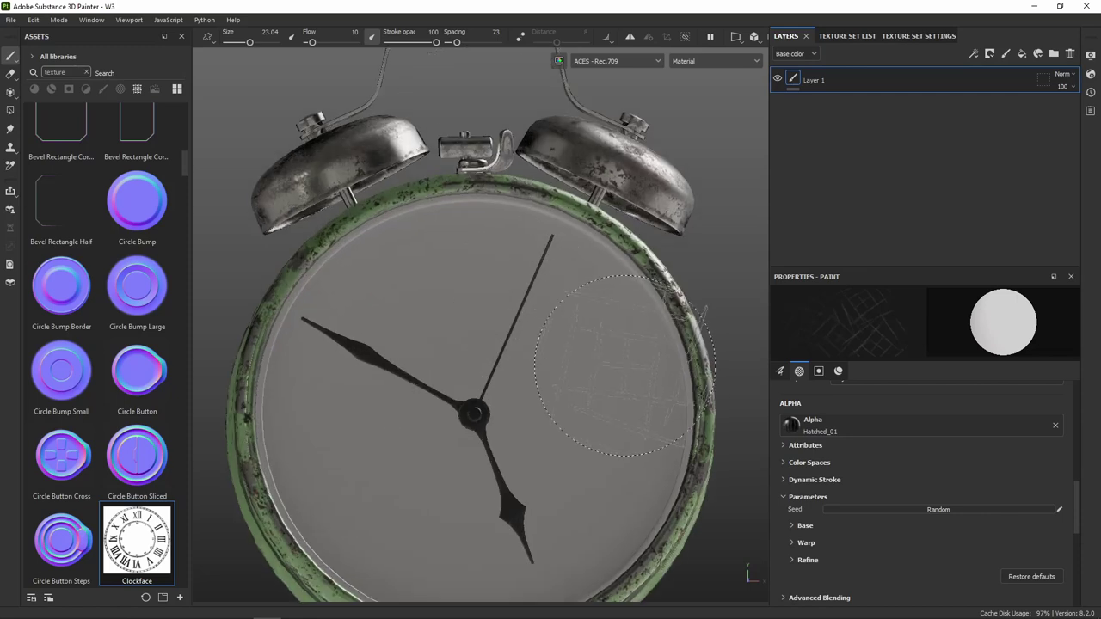
scroll(497, 361, "down", 4)
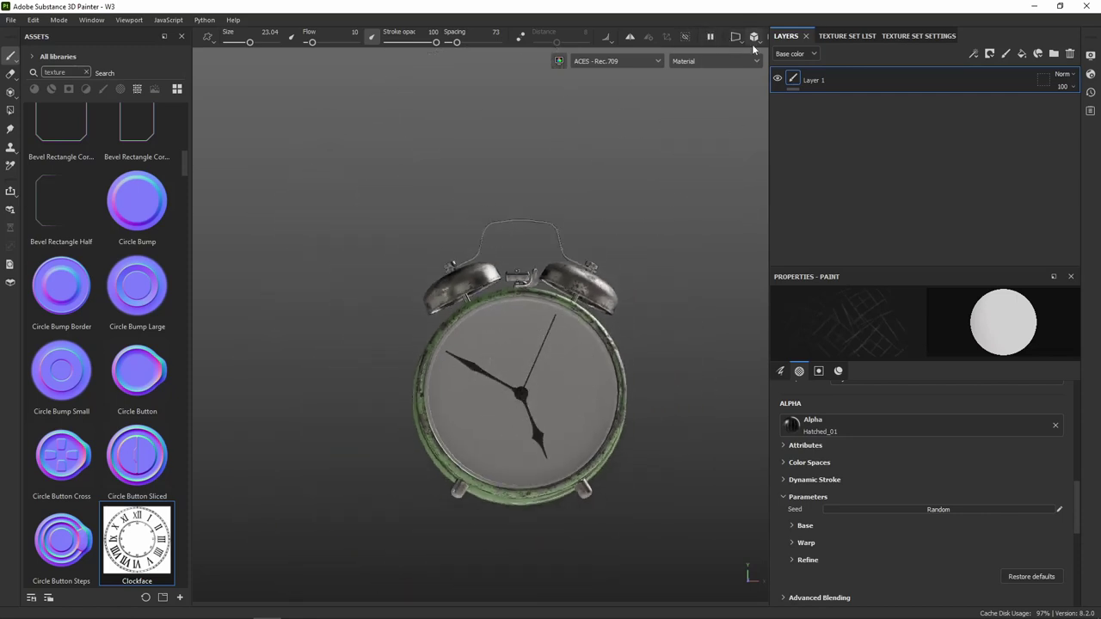
left_click(736, 40)
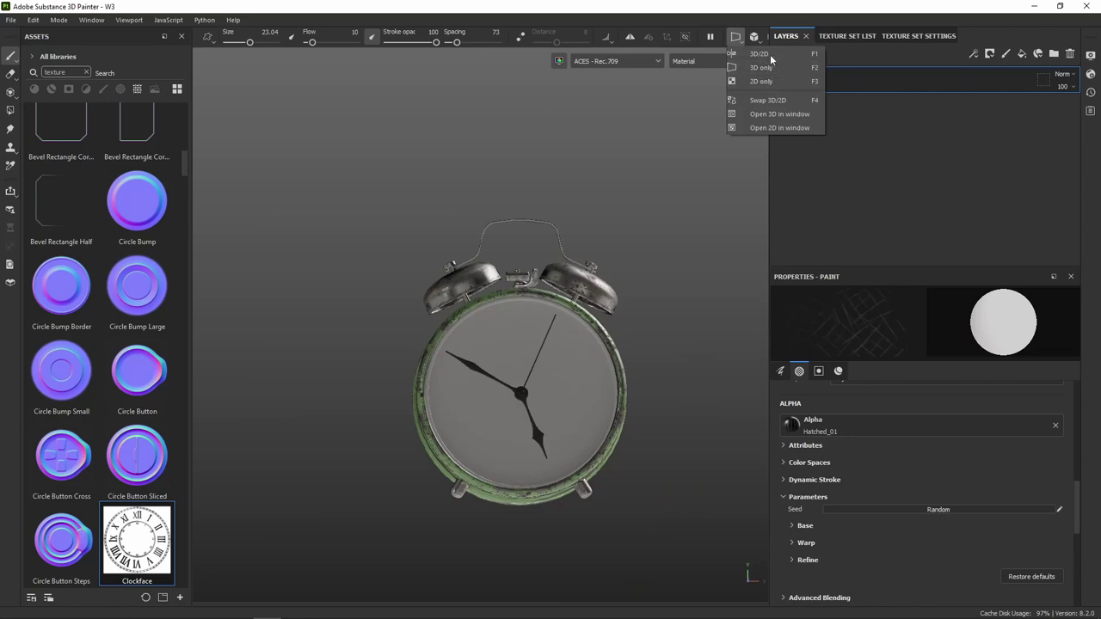
Show the clock in the 3D/2D split view and list every brush in Assets.
left_click(772, 53)
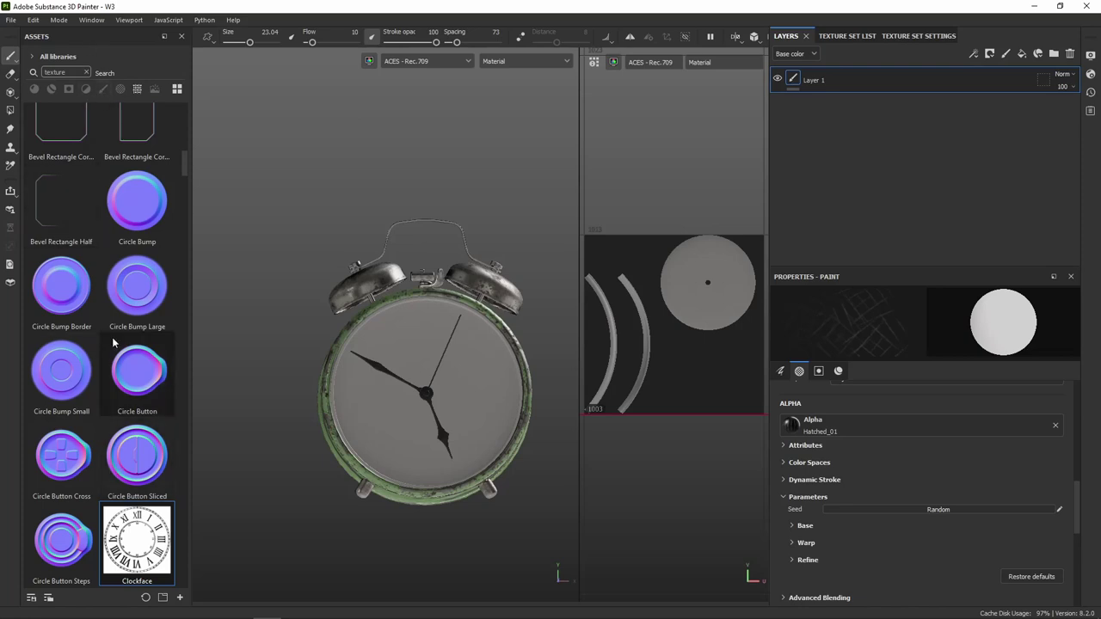
left_click(107, 88)
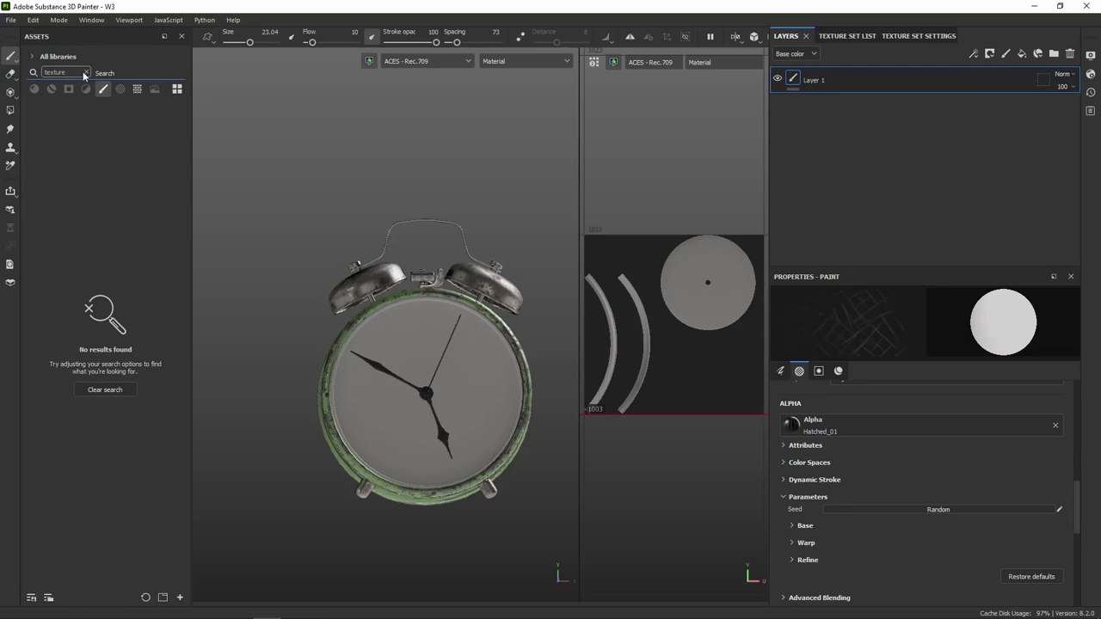
left_click(89, 72)
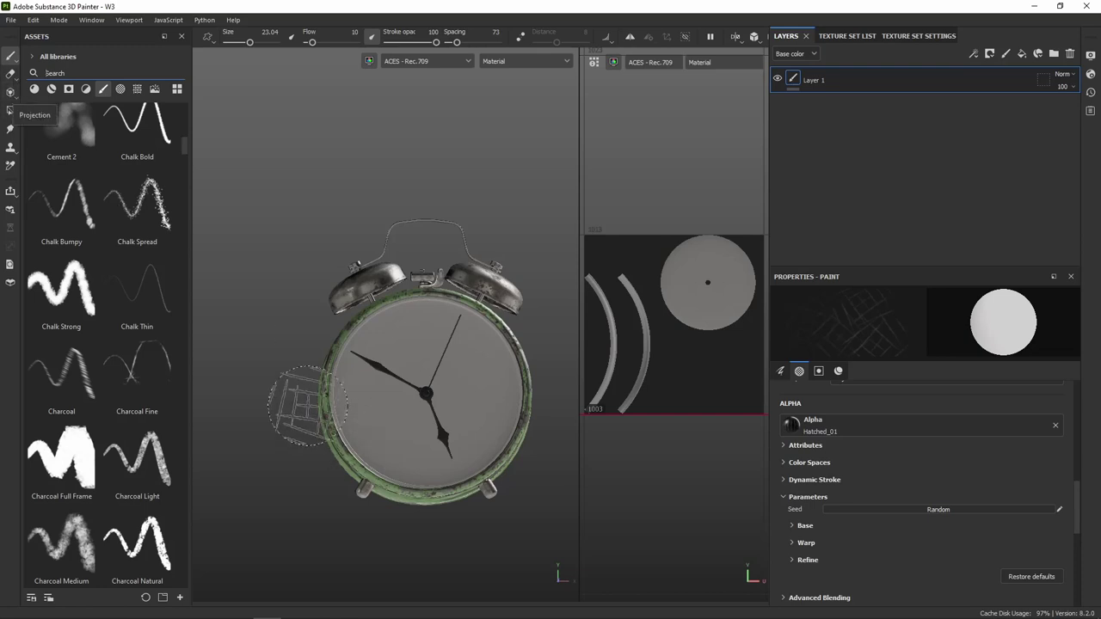
Select the Projection tool and scroll Properties down to its Material settings.
left_click(11, 96)
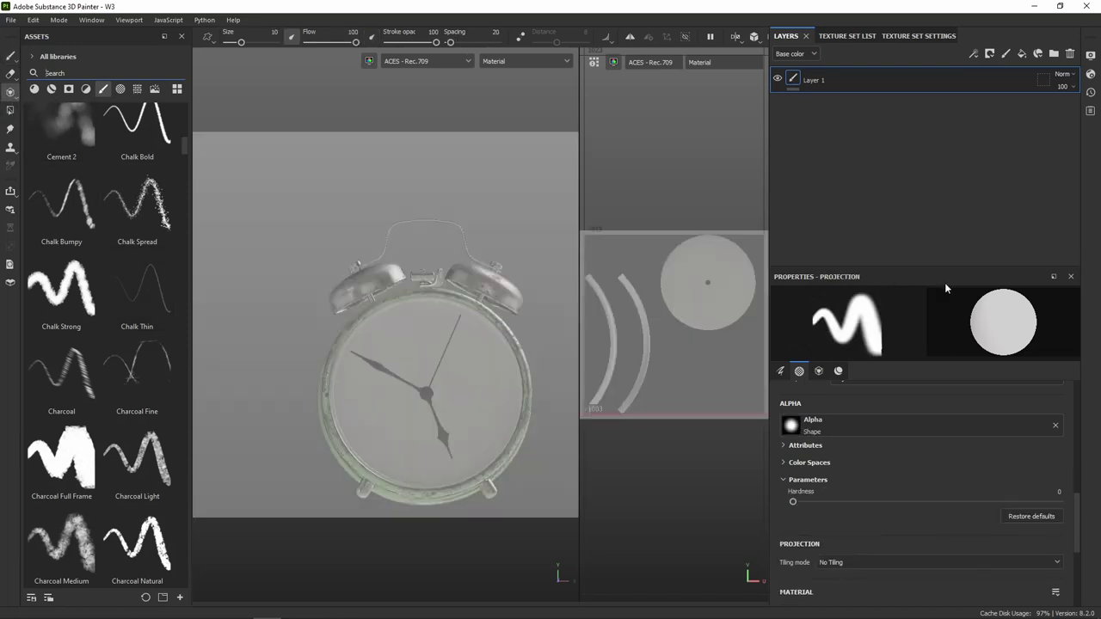
scroll(987, 503, "down", 3)
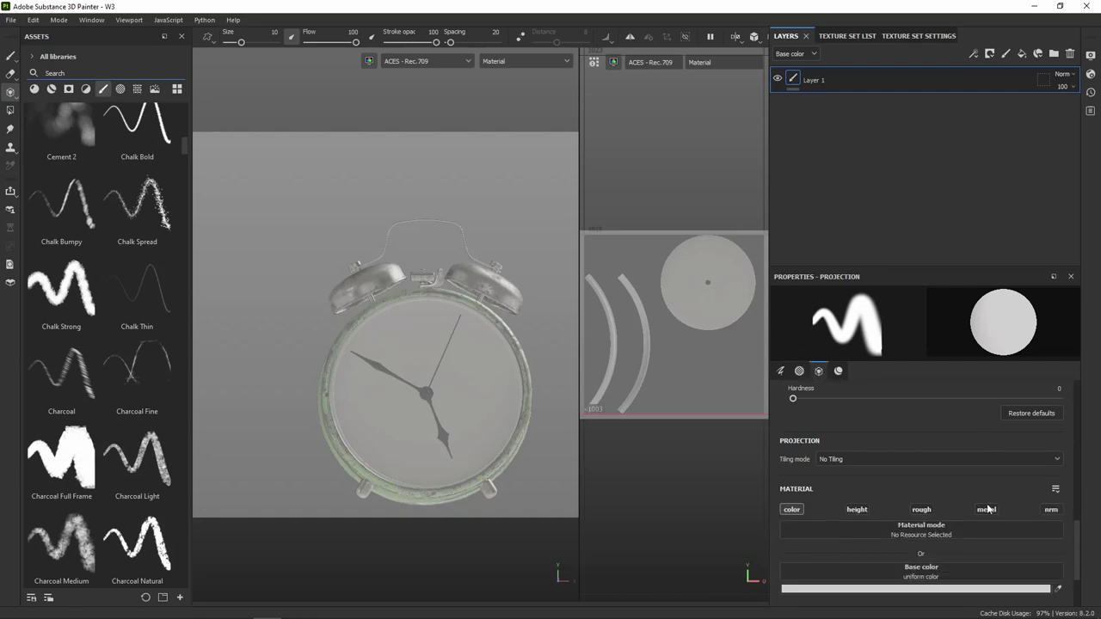
Find Clockface among textures, drop it into Base color, and pan the face under the dial.
left_click(138, 90)
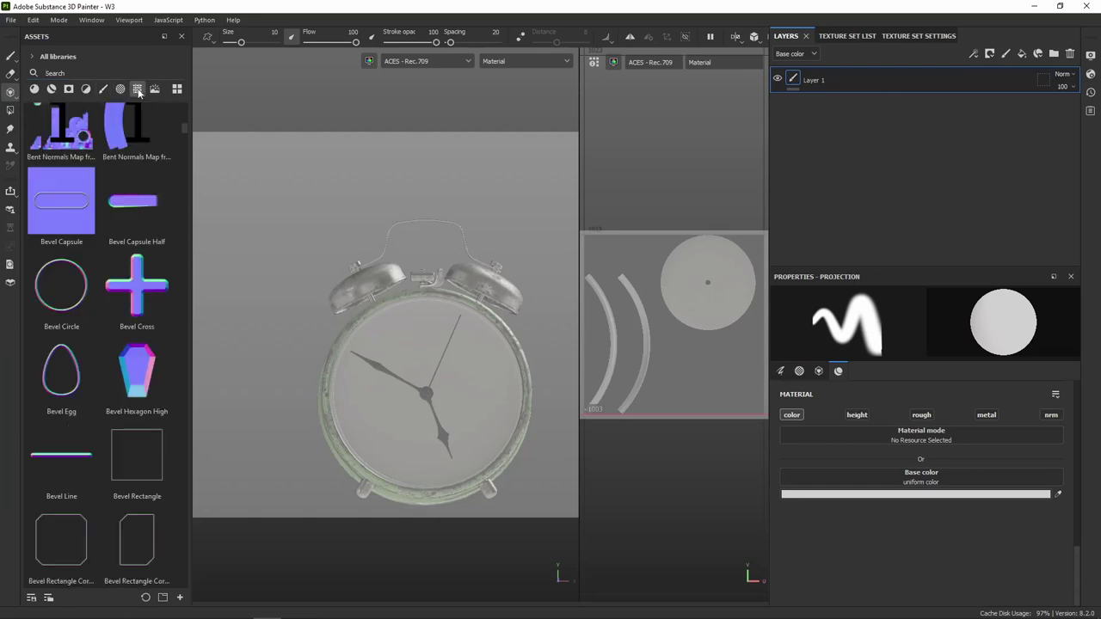
left_click(106, 73)
type("loc")
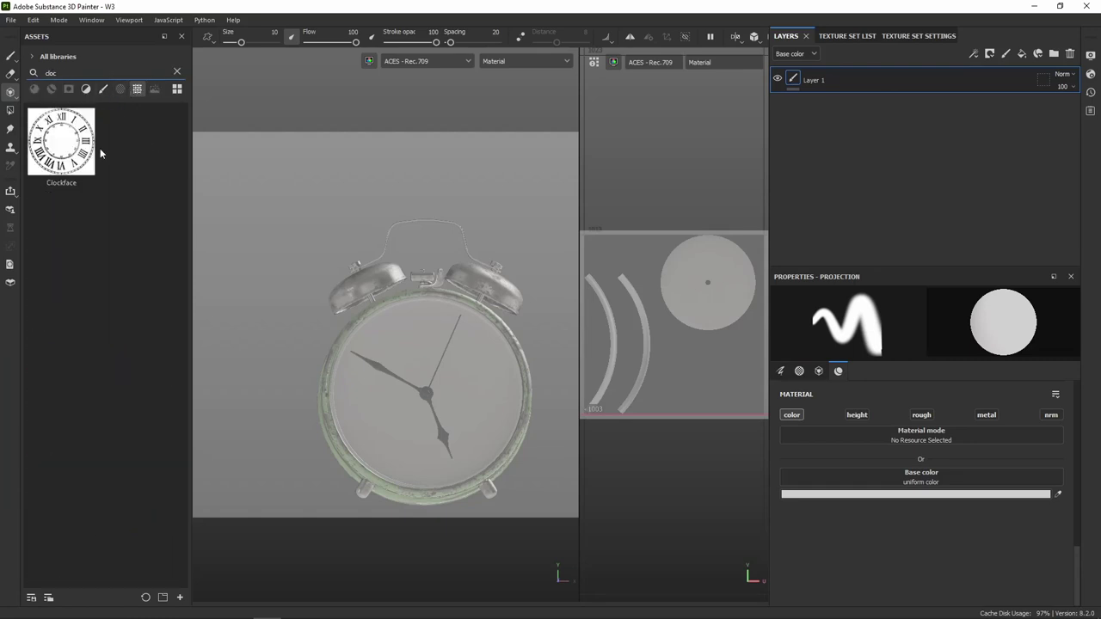
mouse_move(61, 142)
left_mouse_down()
mouse_move(932, 487)
mouse_move(923, 471)
left_mouse_up()
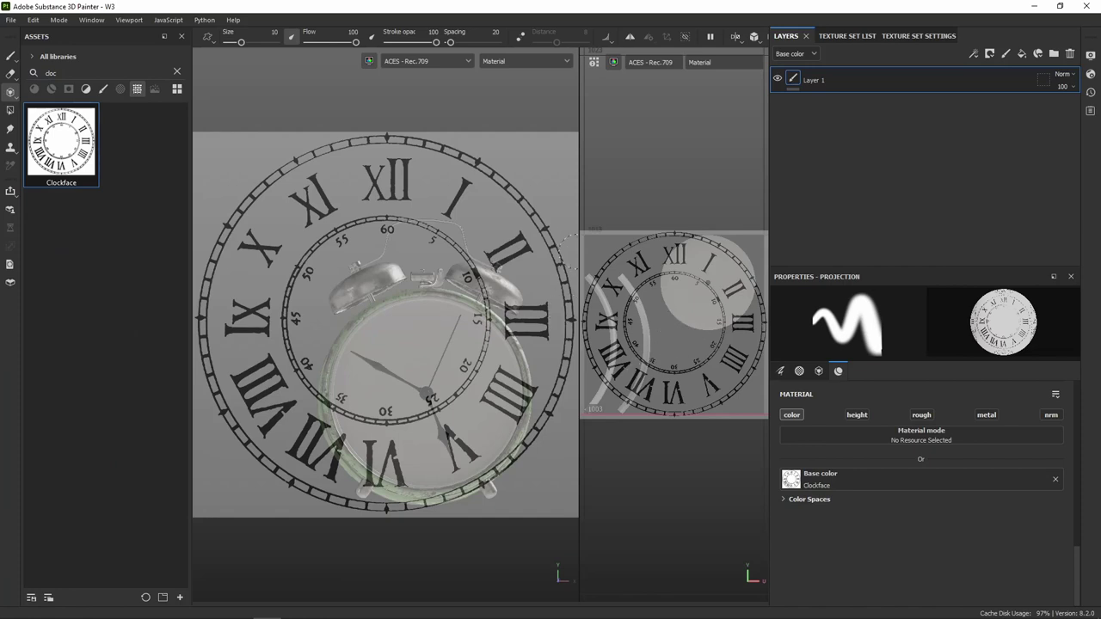
middle_click_drag(446, 410, 407, 336, "alt")
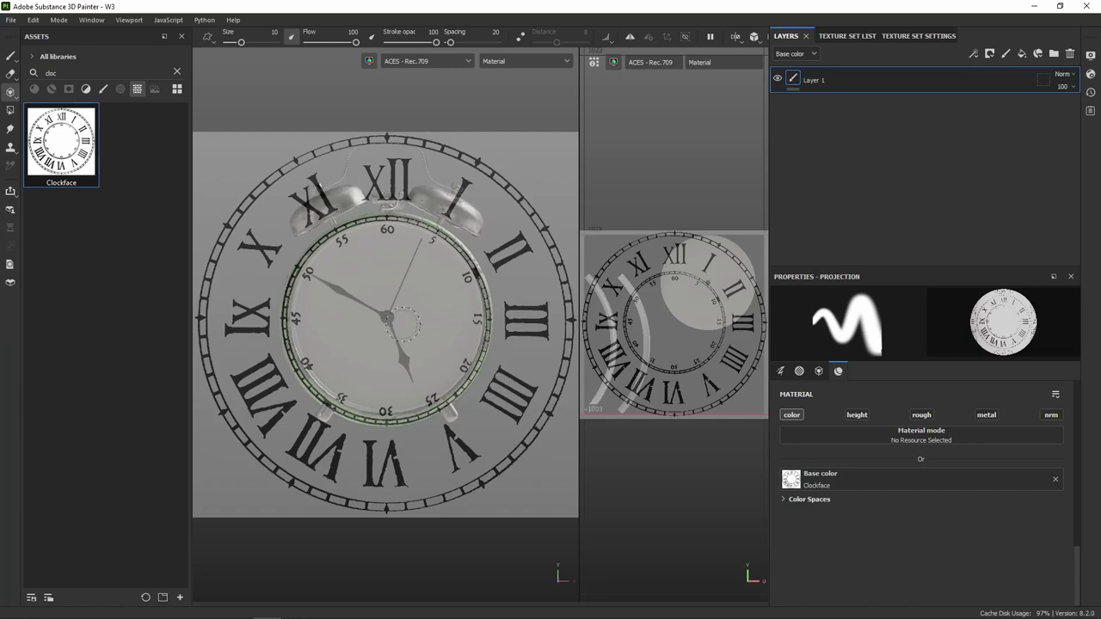
Zoom and tilt the clock under the stencil, then paint the dial's upper and lower parts.
scroll(404, 324, "up", 2)
scroll(404, 325, "up", 3)
scroll(404, 326, "up", 2)
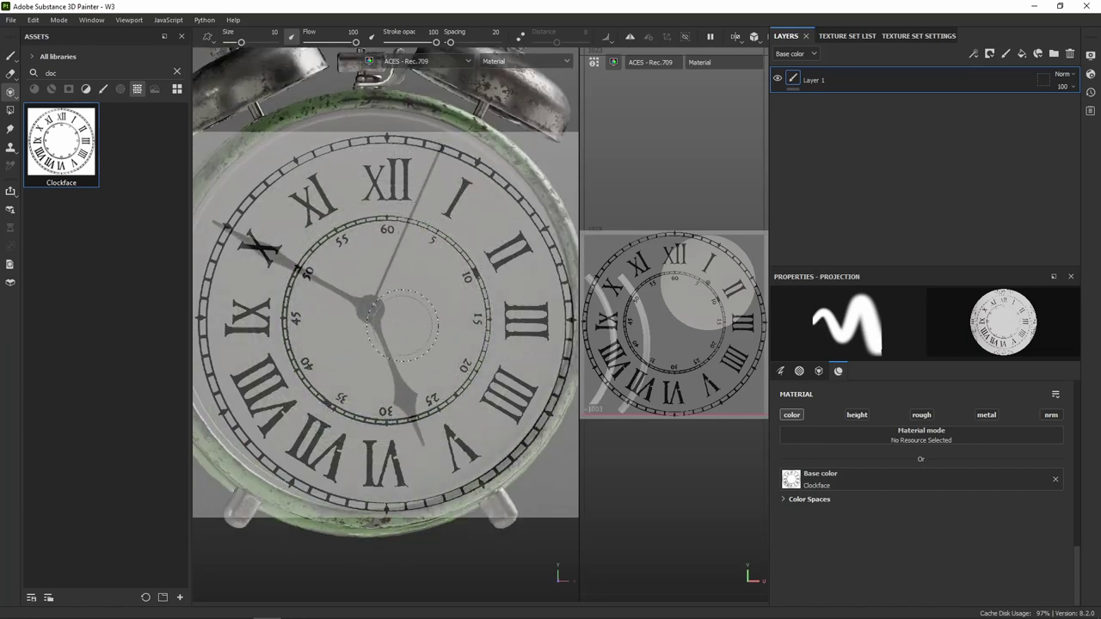
left_click_drag(402, 325, 353, 225, "alt")
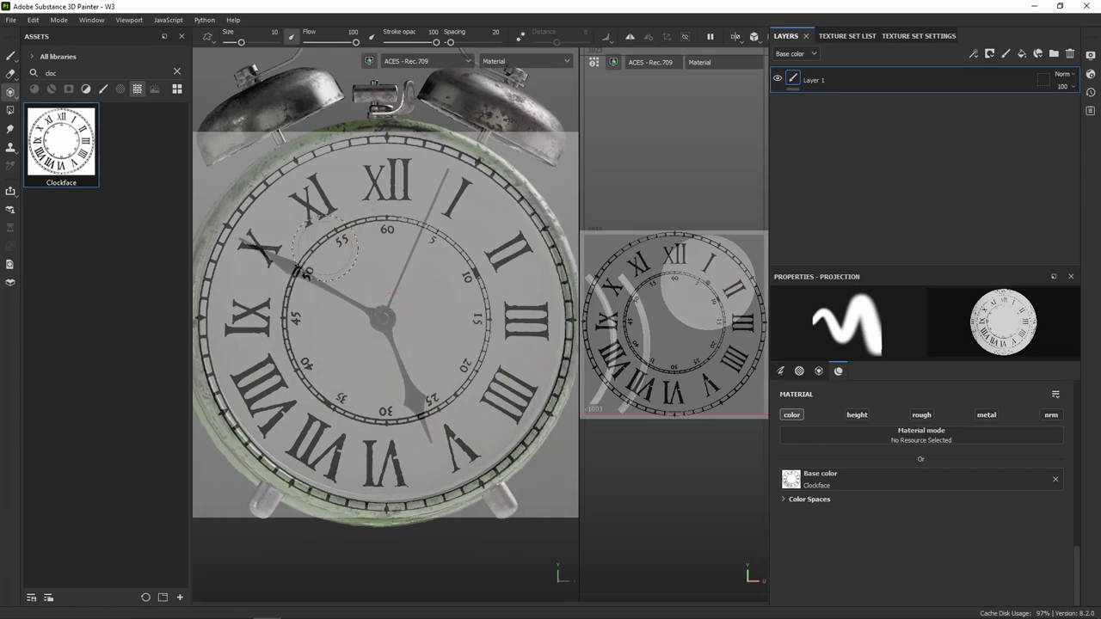
left_click_drag(322, 250, 456, 277)
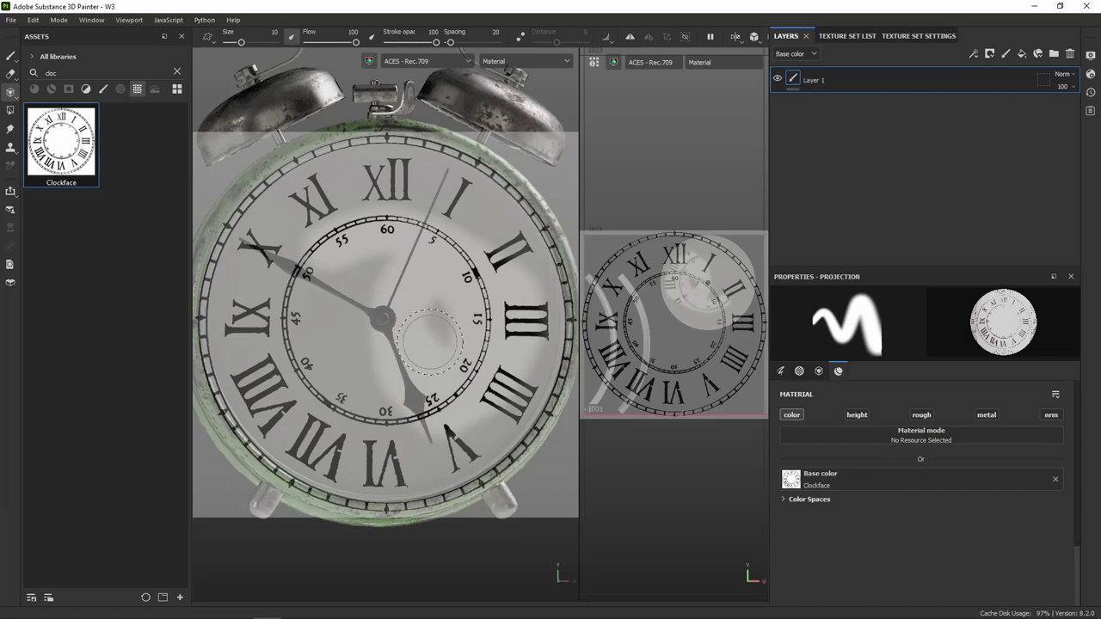
mouse_move(430, 341)
left_mouse_down()
mouse_move(417, 385)
mouse_move(529, 349)
mouse_move(228, 258)
mouse_move(270, 419)
left_mouse_up()
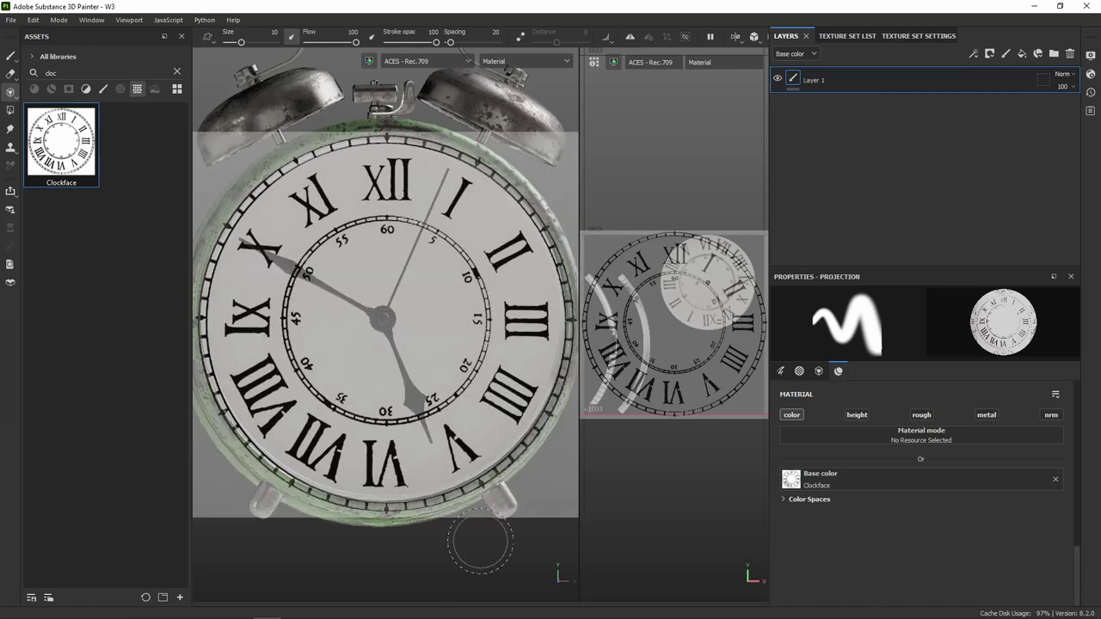
Undo the projected clockface strokes with Ctrl+Z and reselect the Projection tool.
left_click(10, 57)
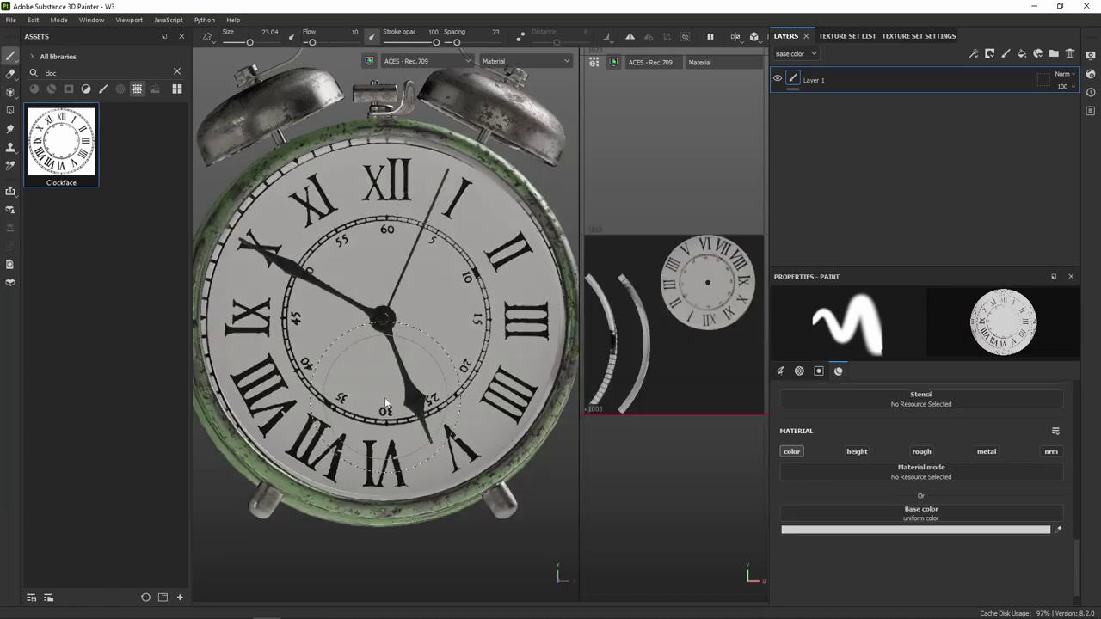
mouse_move(392, 179)
left_mouse_down("alt")
mouse_move(368, 529)
mouse_move(485, 297)
left_mouse_up("alt")
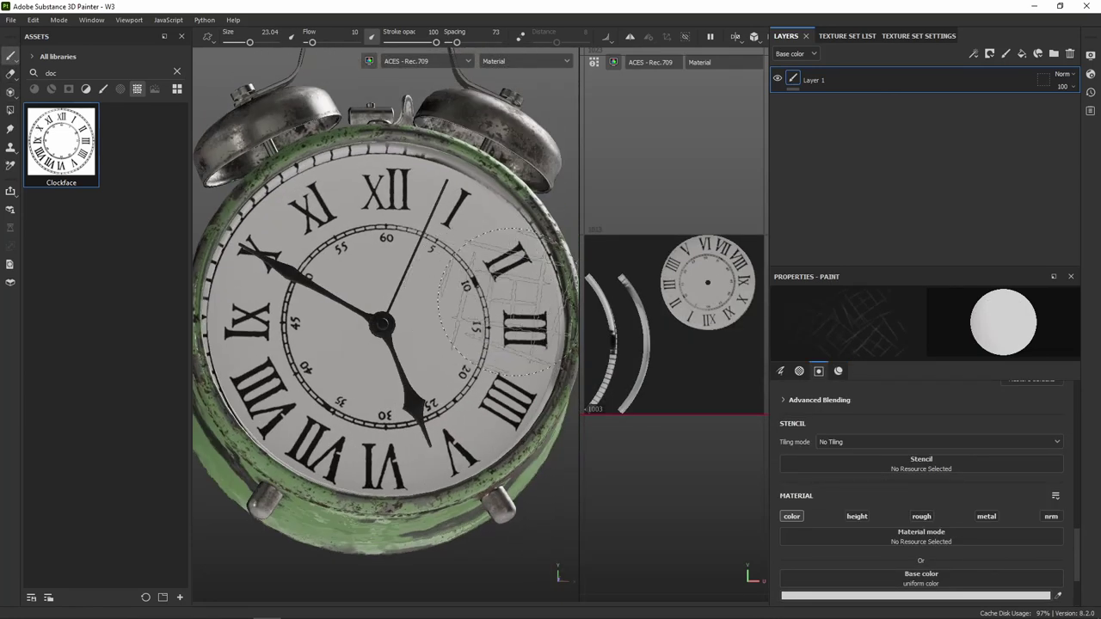
key("ctrl+z")
key("ctrl+z")
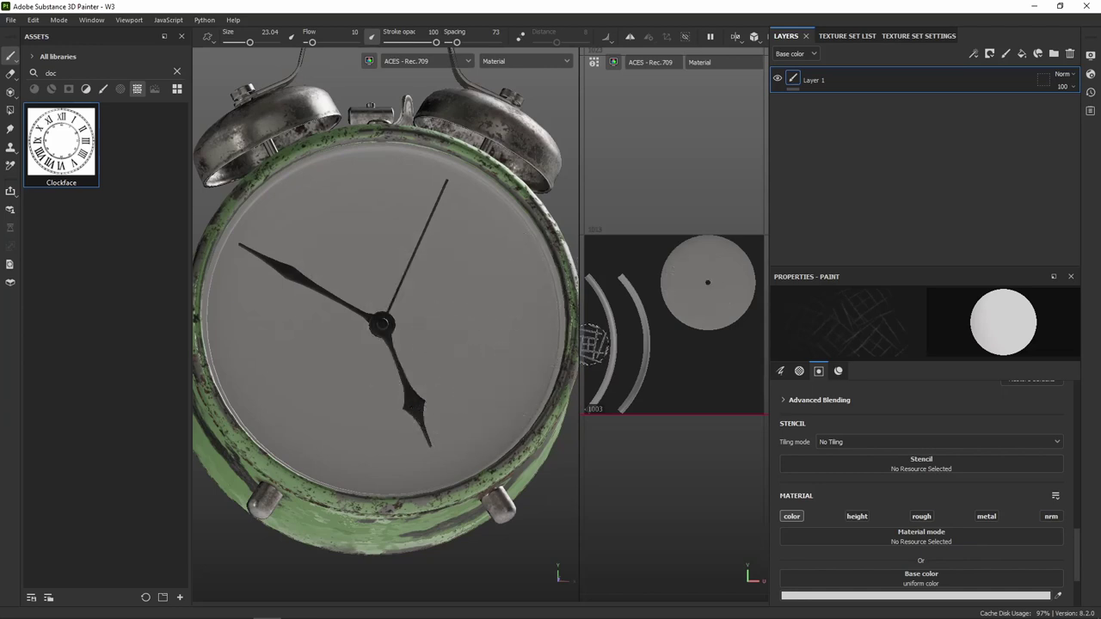
left_click(10, 92)
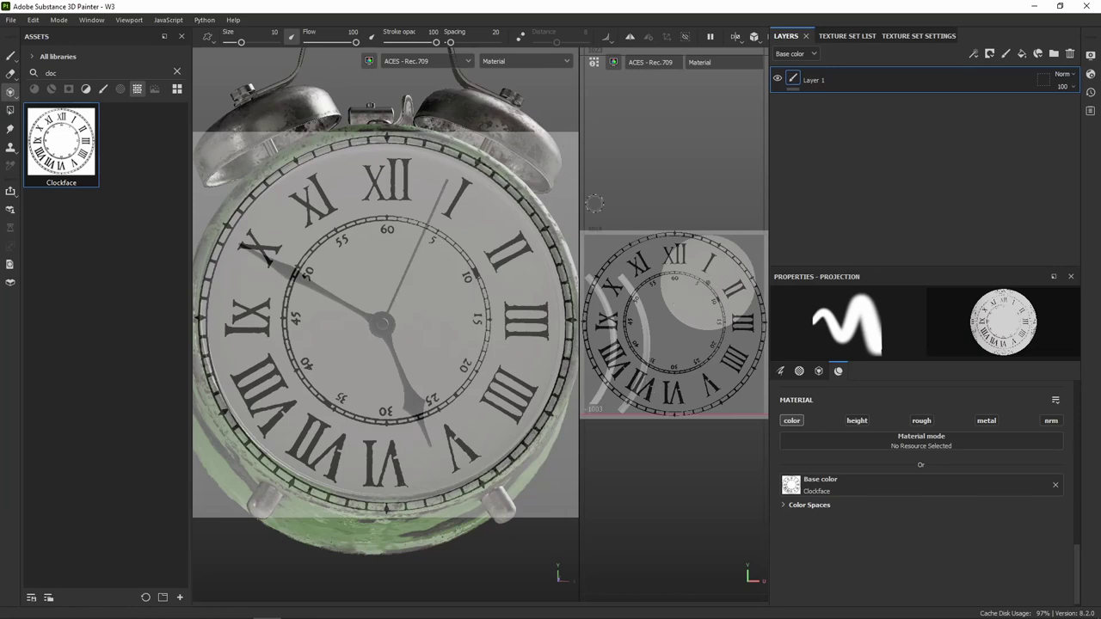
Widen the UV view and slide the clockface stencil over the dial.
left_click_drag(578, 204, 419, 213)
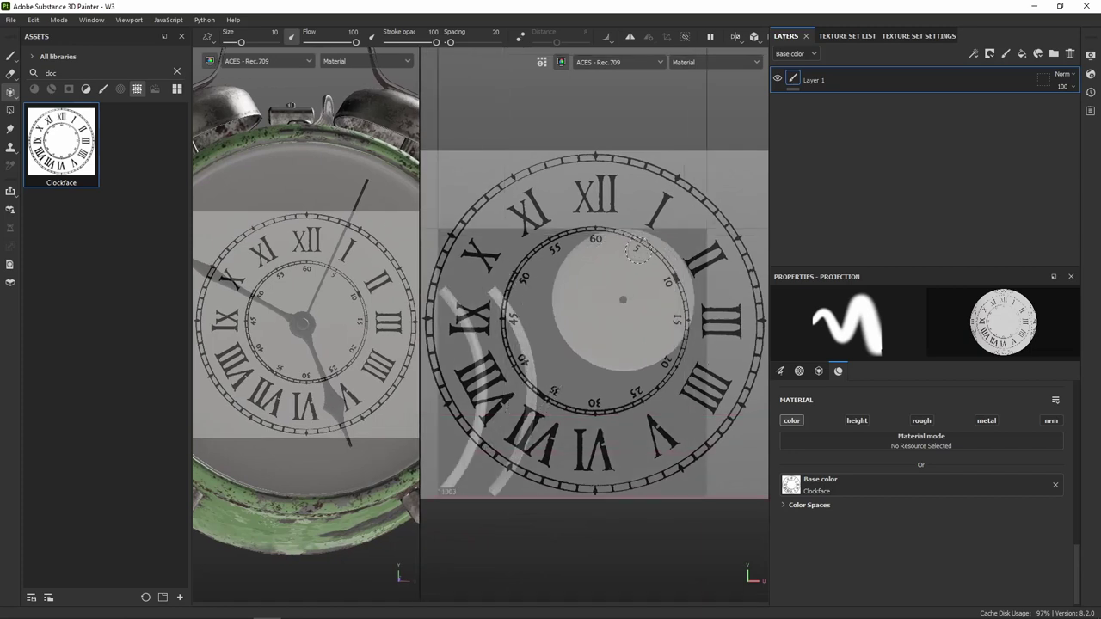
middle_click_drag(638, 339, 611, 348)
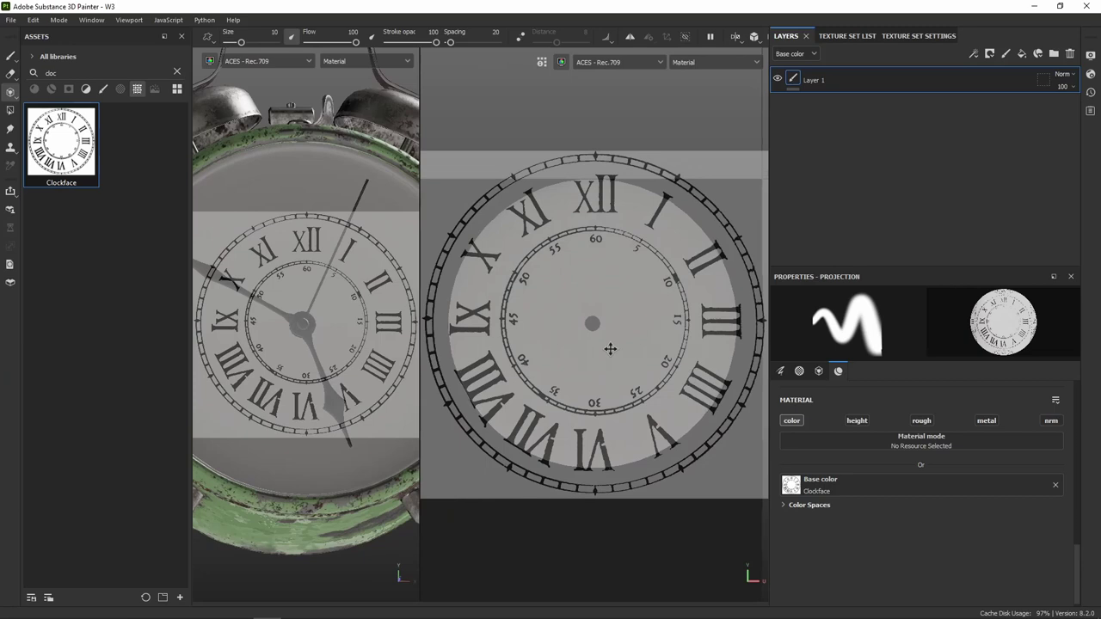
middle_click_drag(611, 348, 610, 347)
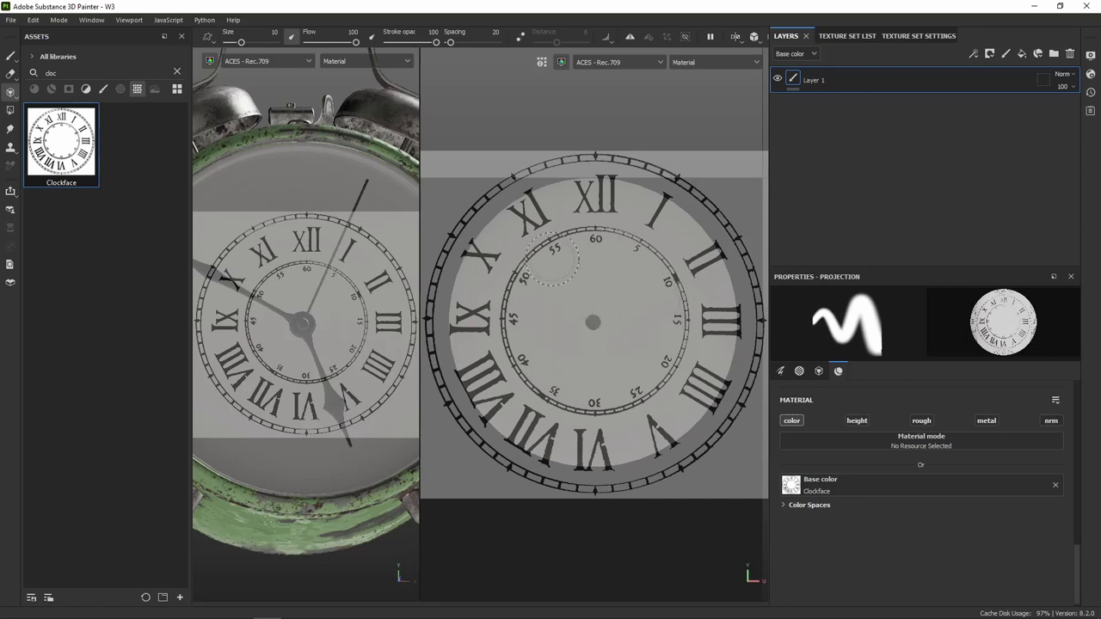
In stencil edit mode, rotate the stencil about 30 degrees and back upright.
key("s")
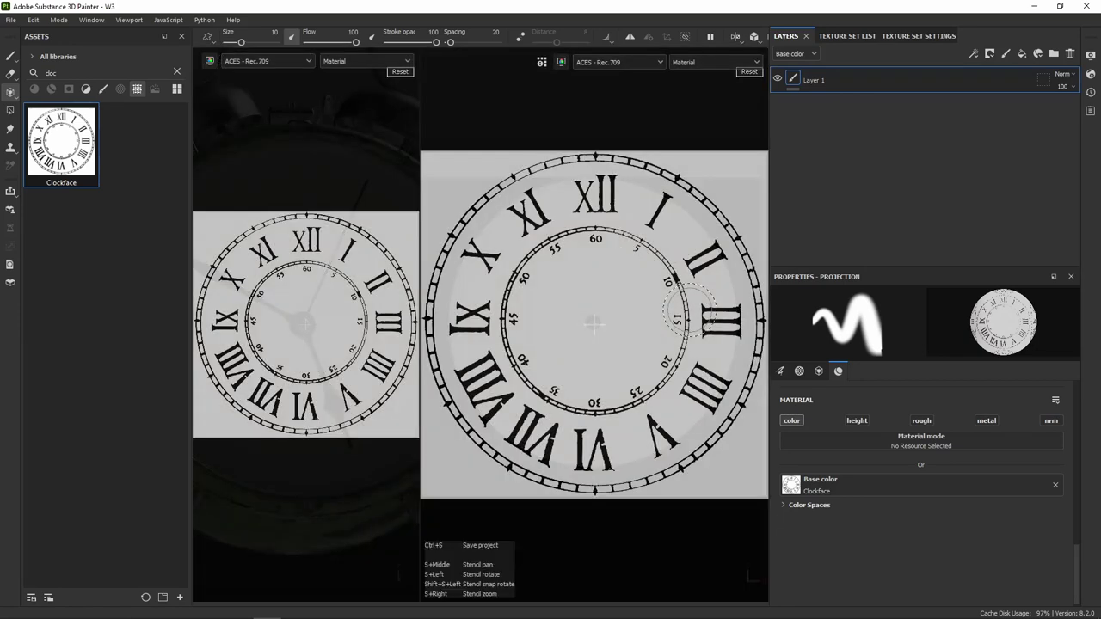
key("s")
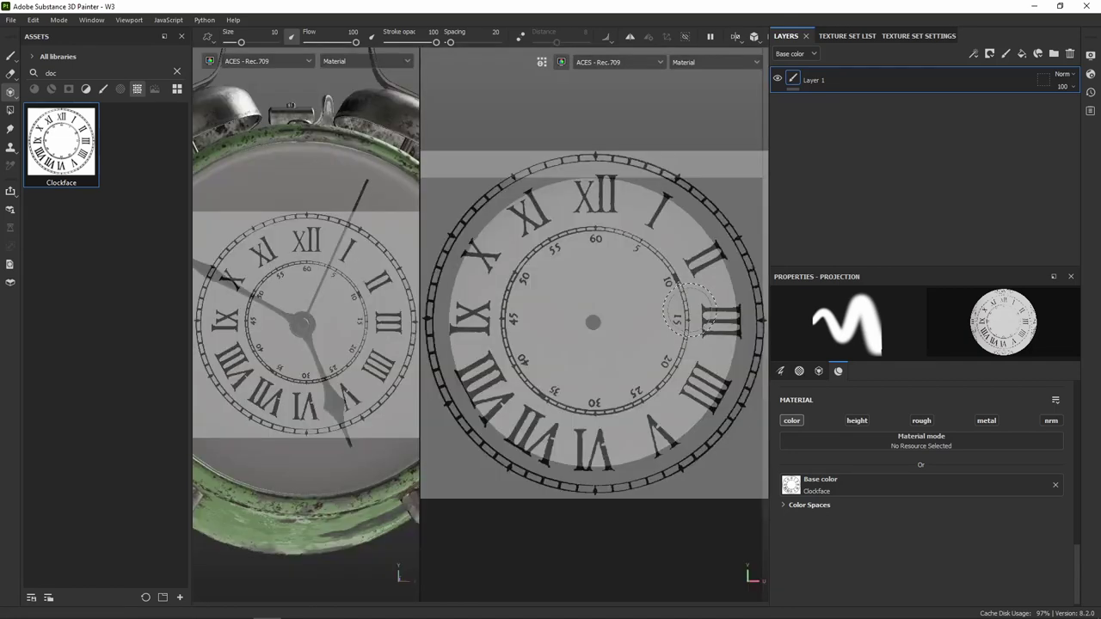
key("s")
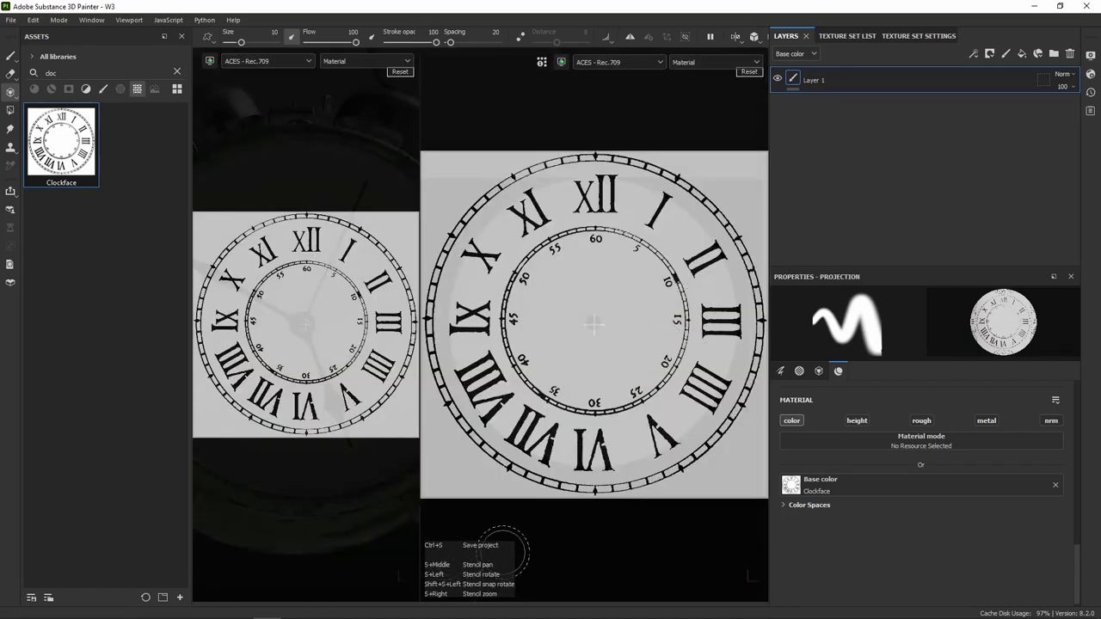
key("s")
key("s")
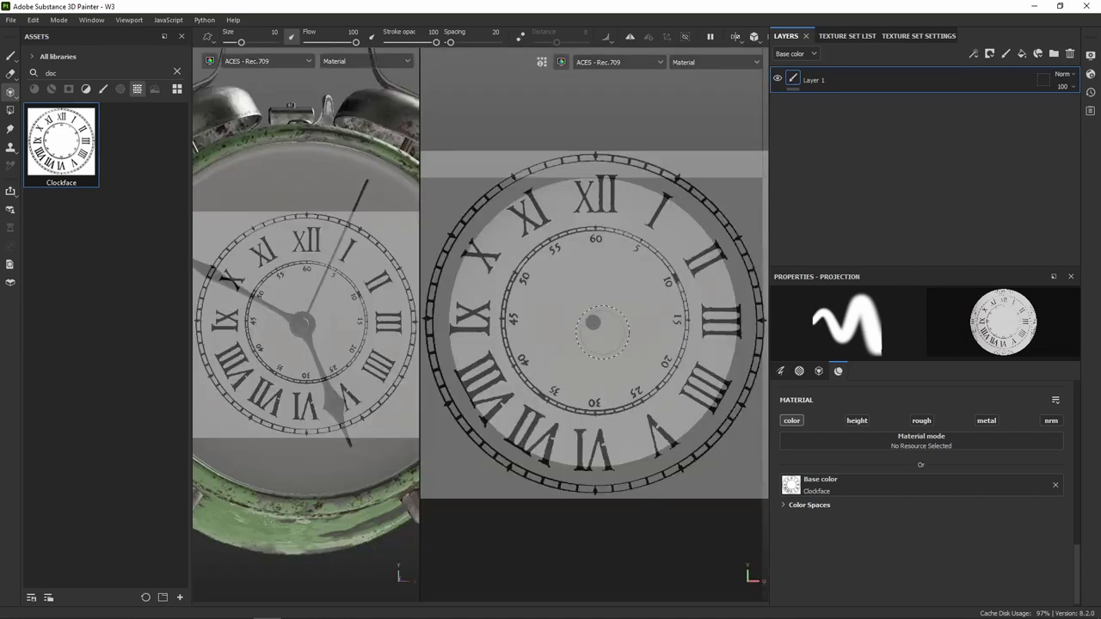
left_click_drag(593, 357, 575, 323)
key("s")
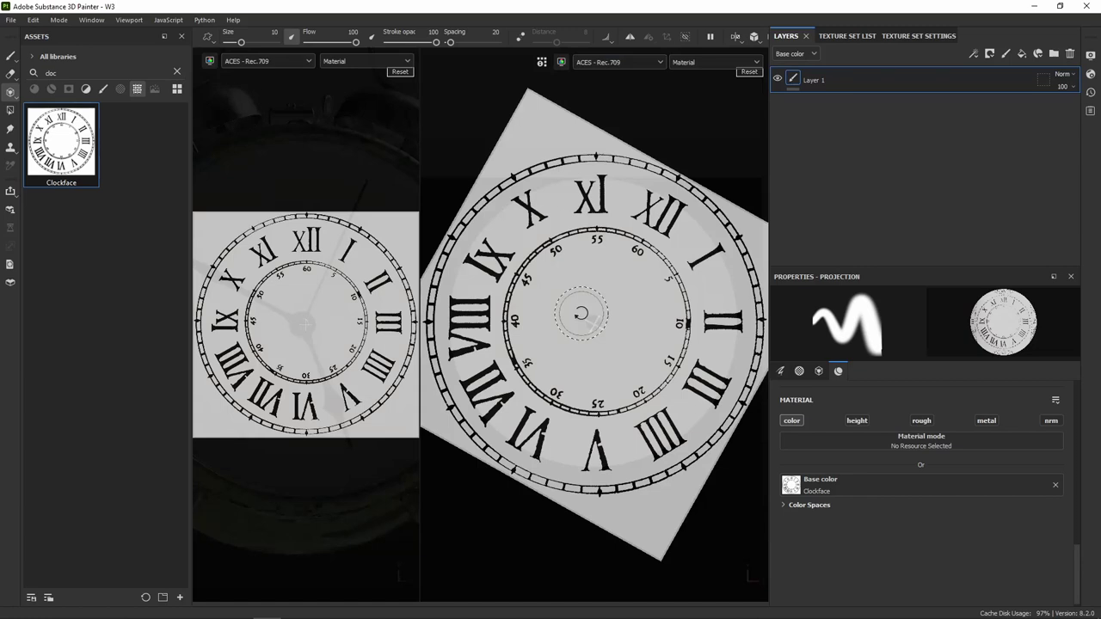
mouse_move(582, 314)
left_mouse_down()
mouse_move(573, 319)
mouse_move(611, 302)
mouse_move(569, 315)
left_mouse_up()
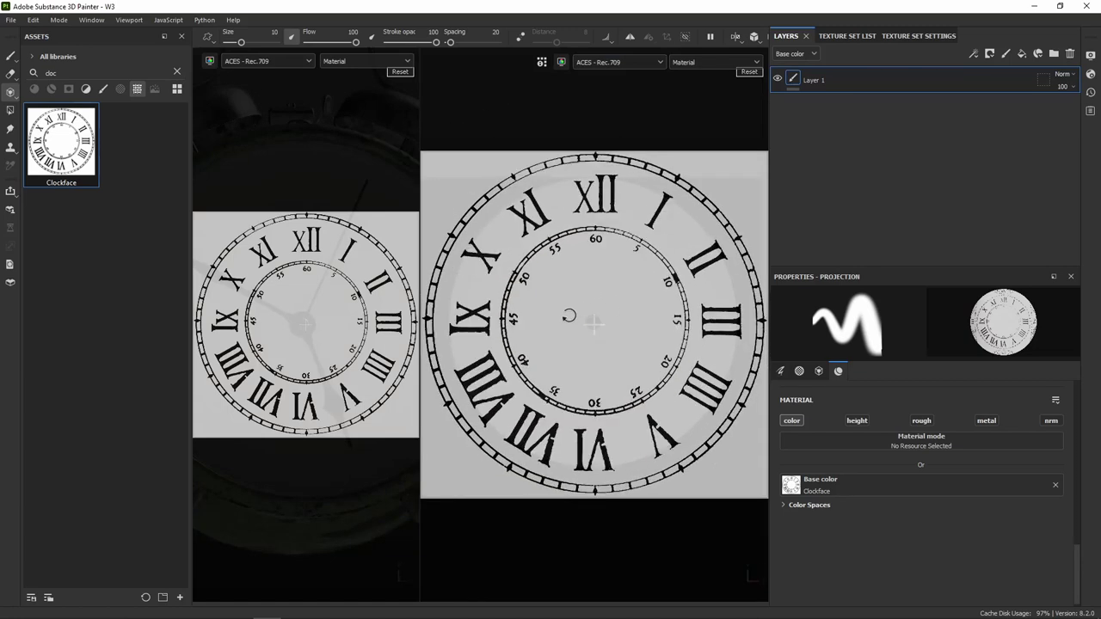
key("s")
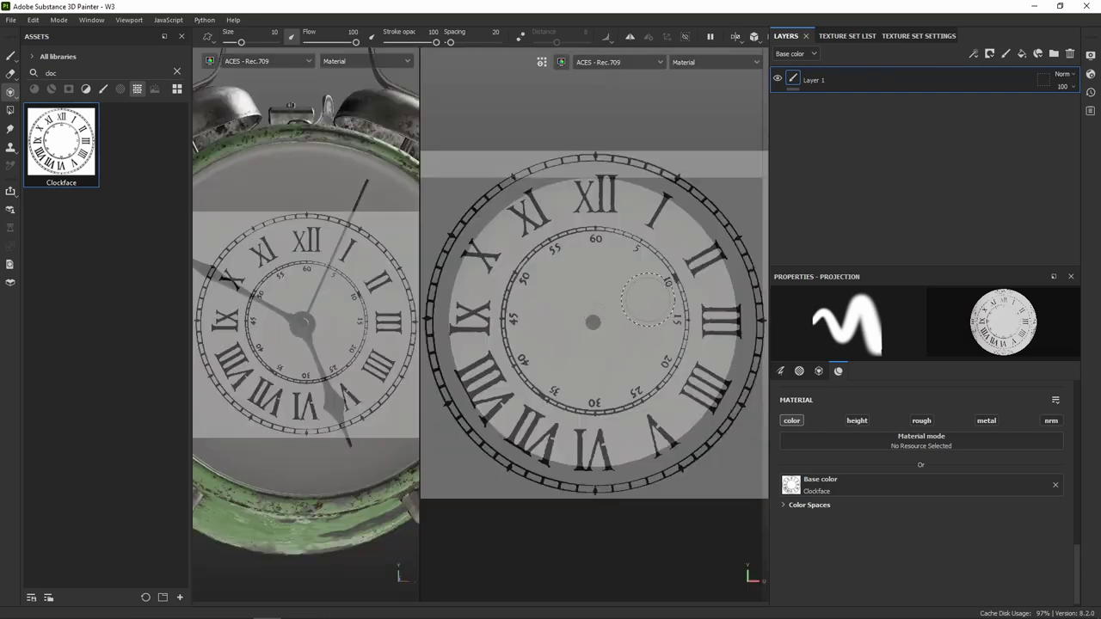
Shrink the clockface stencil in stencil edit mode until it fits the dial.
key("s")
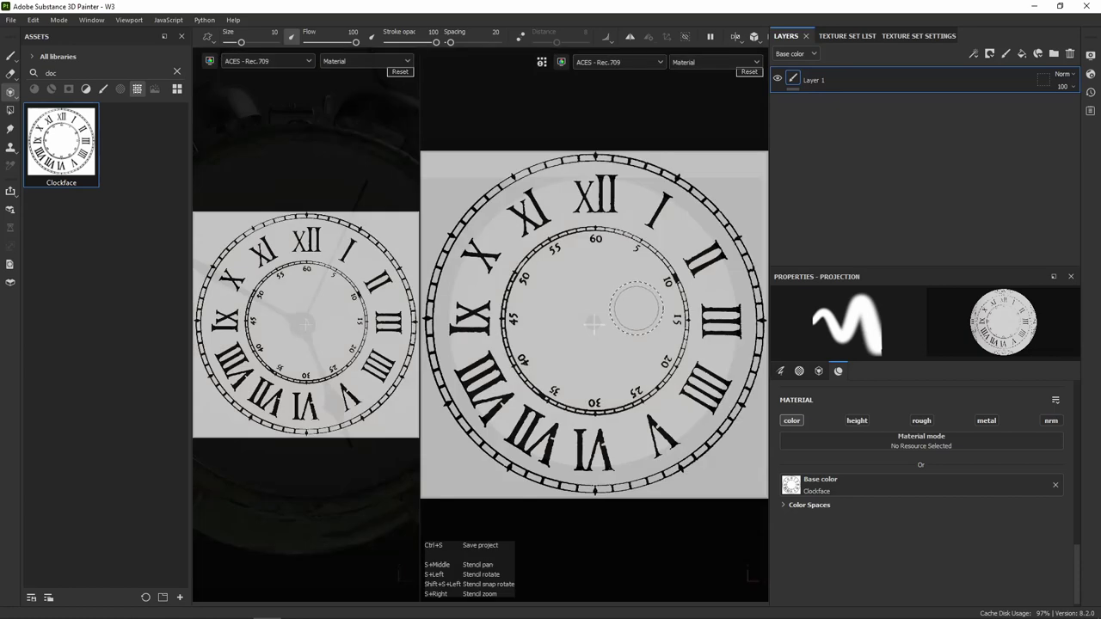
right_click_drag(636, 308, 650, 297)
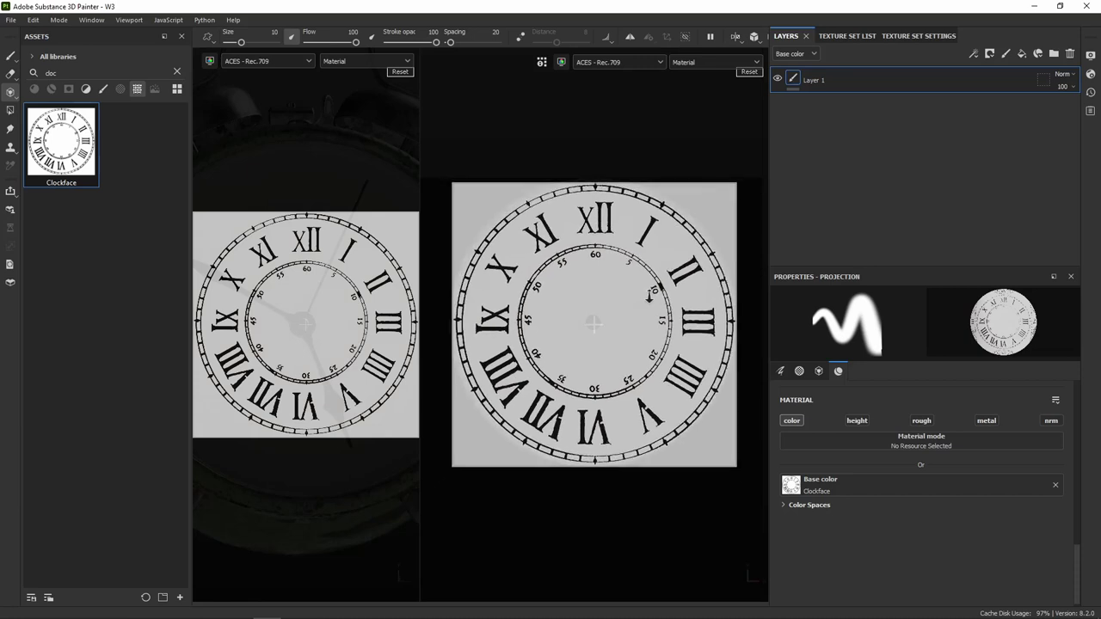
right_click_drag(649, 297, 650, 295)
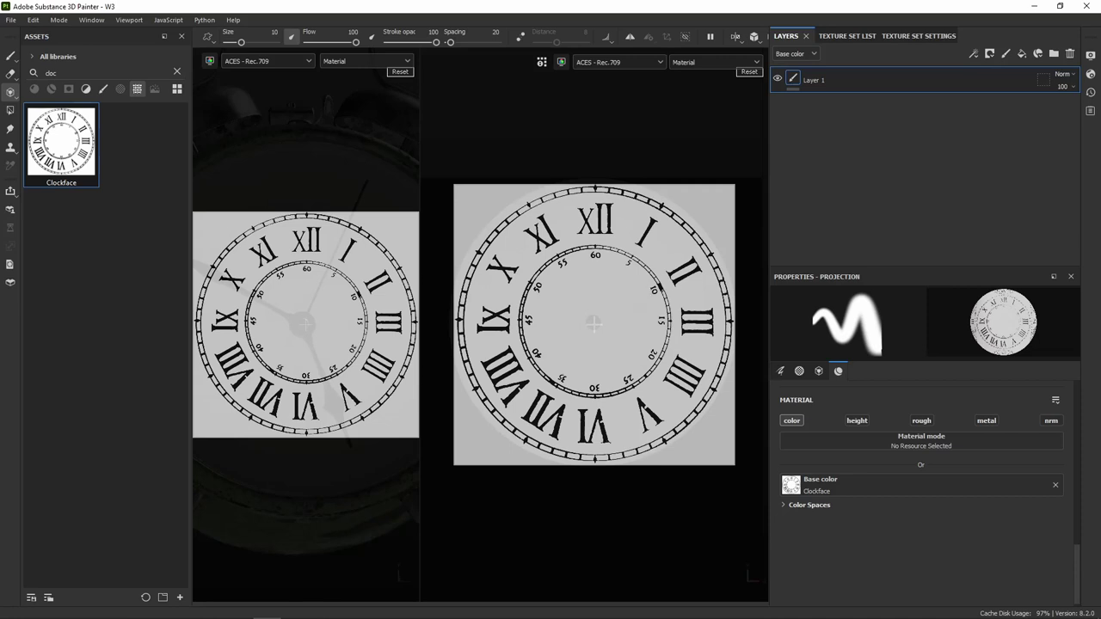
key("s")
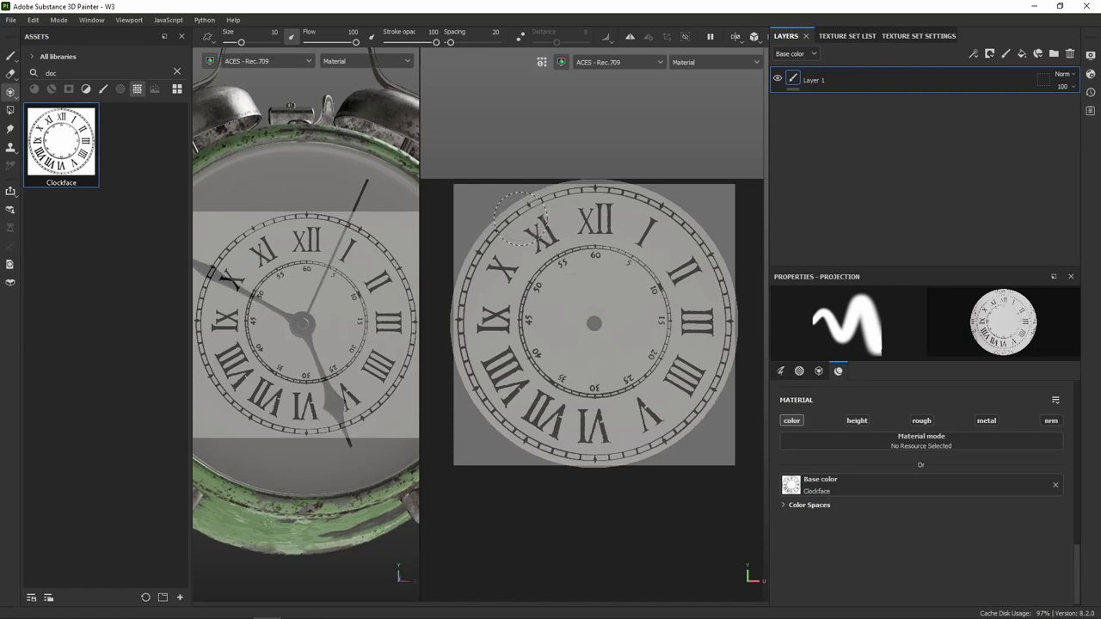
Paint across the dial's top edge, centre and lower left until no grey remains.
mouse_move(520, 211)
left_mouse_down()
mouse_move(633, 205)
mouse_move(691, 416)
mouse_move(551, 430)
left_mouse_up()
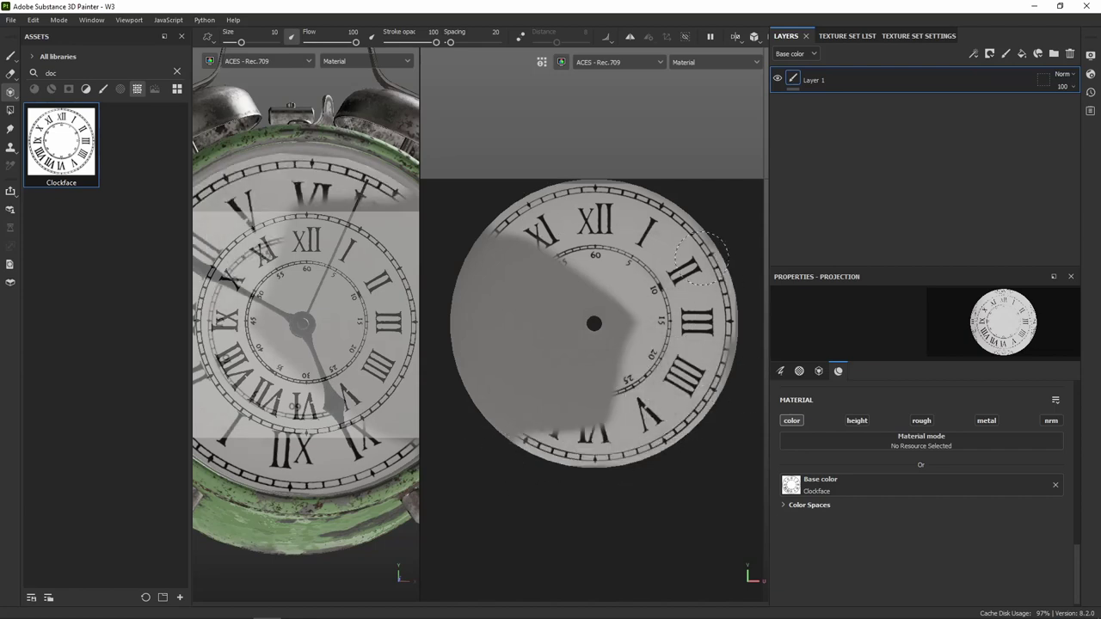
mouse_move(646, 290)
left_mouse_down()
mouse_move(576, 458)
mouse_move(501, 209)
mouse_move(675, 261)
left_mouse_up()
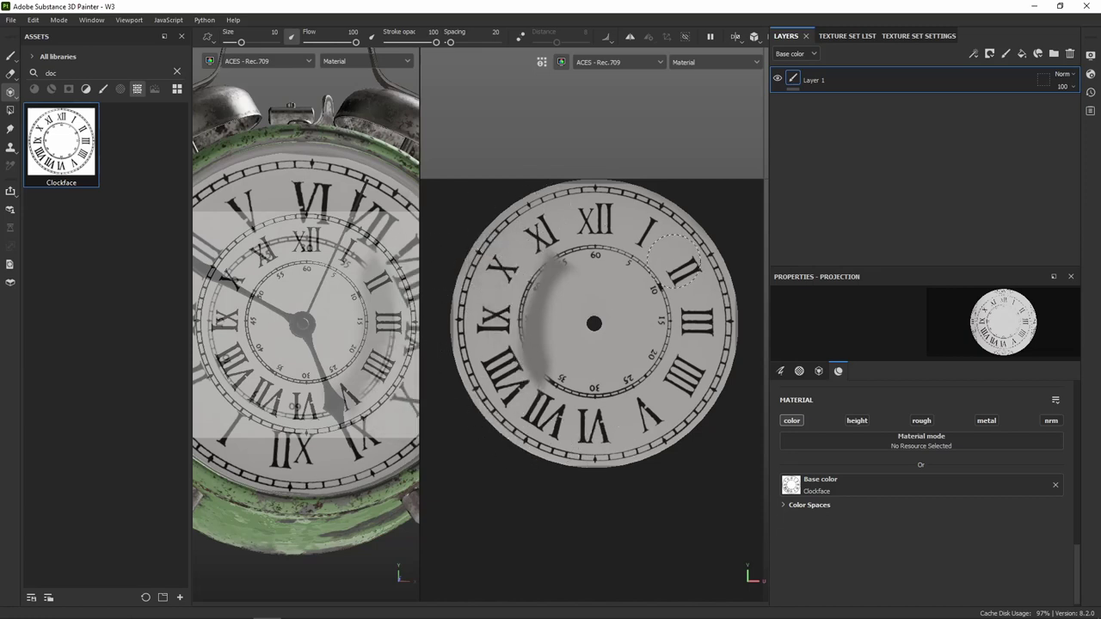
left_click_drag(512, 209, 707, 307)
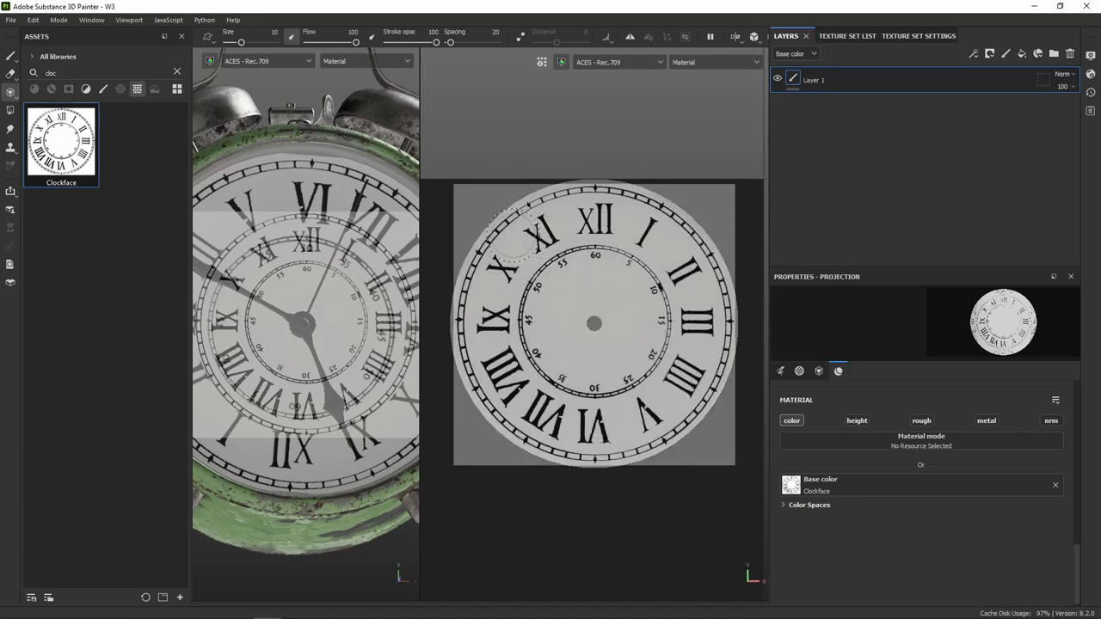
Switch back to the Paint tool and orbit the clock to inspect its face, bells and right side.
left_click(10, 55)
scroll(349, 310, "down", 3)
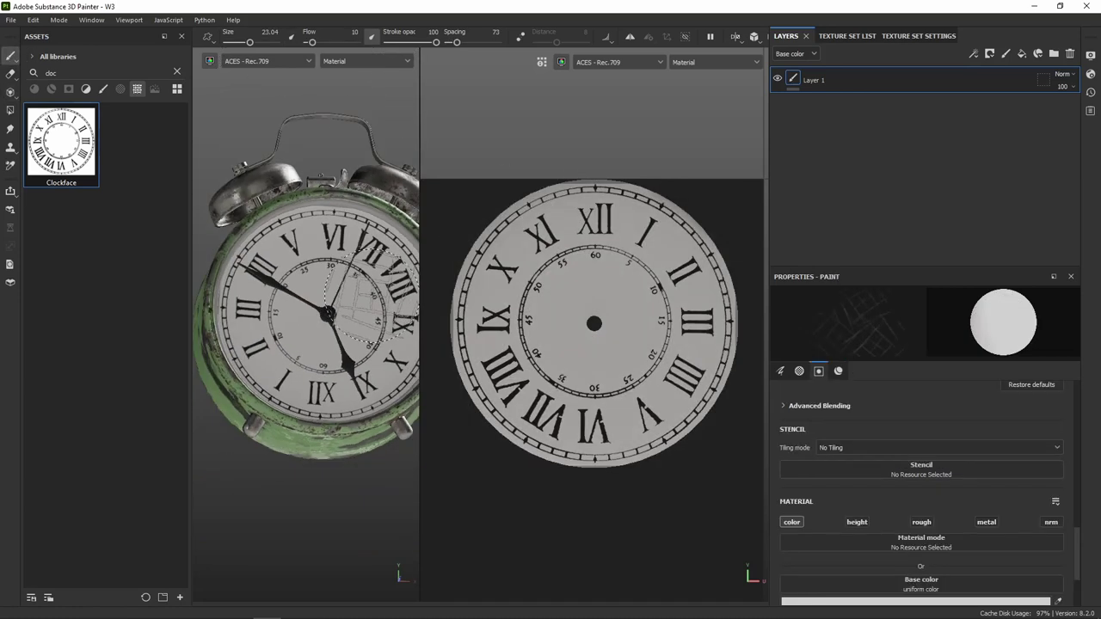
mouse_move(361, 297)
left_mouse_down("alt")
mouse_move(372, 361)
mouse_move(413, 232)
left_mouse_up("alt")
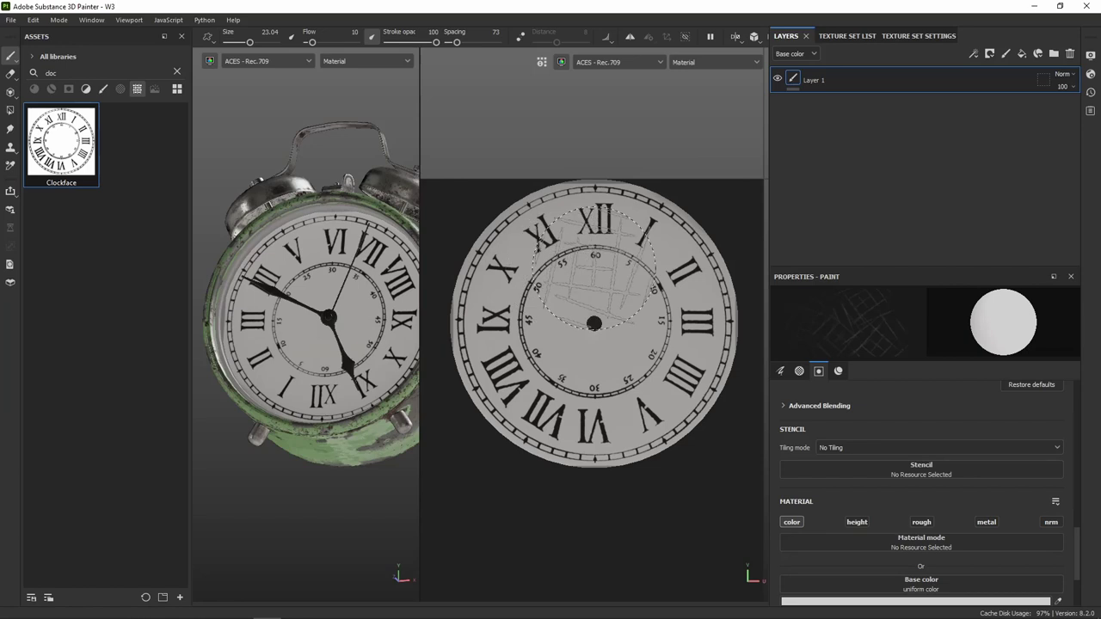
mouse_move(370, 293)
left_mouse_down("alt")
mouse_move(313, 292)
mouse_move(296, 326)
left_mouse_up("alt")
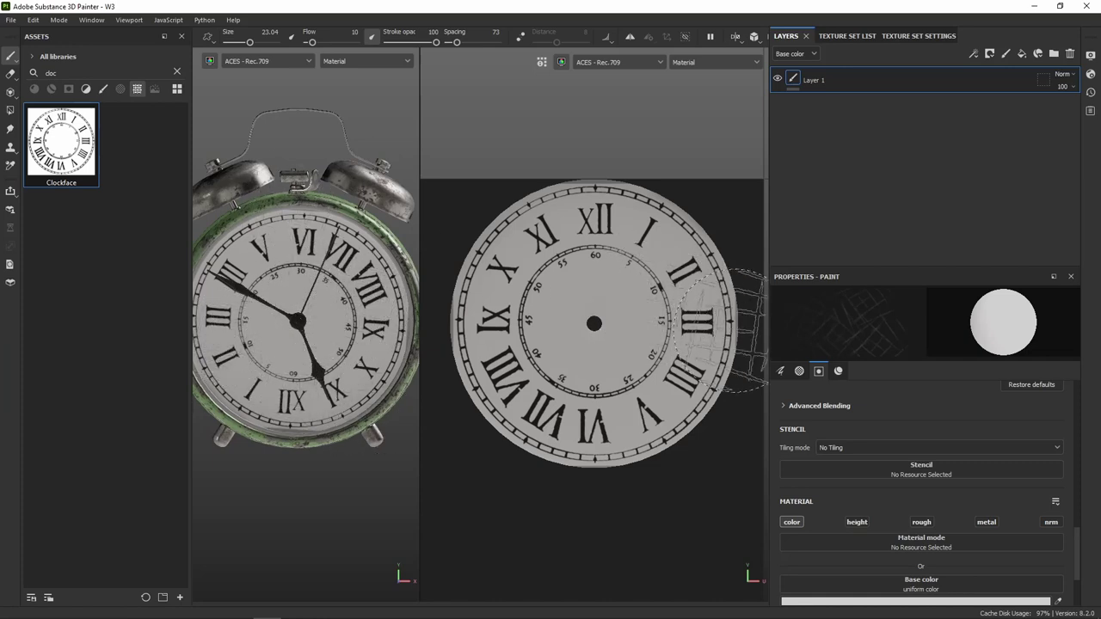
left_click(13, 96)
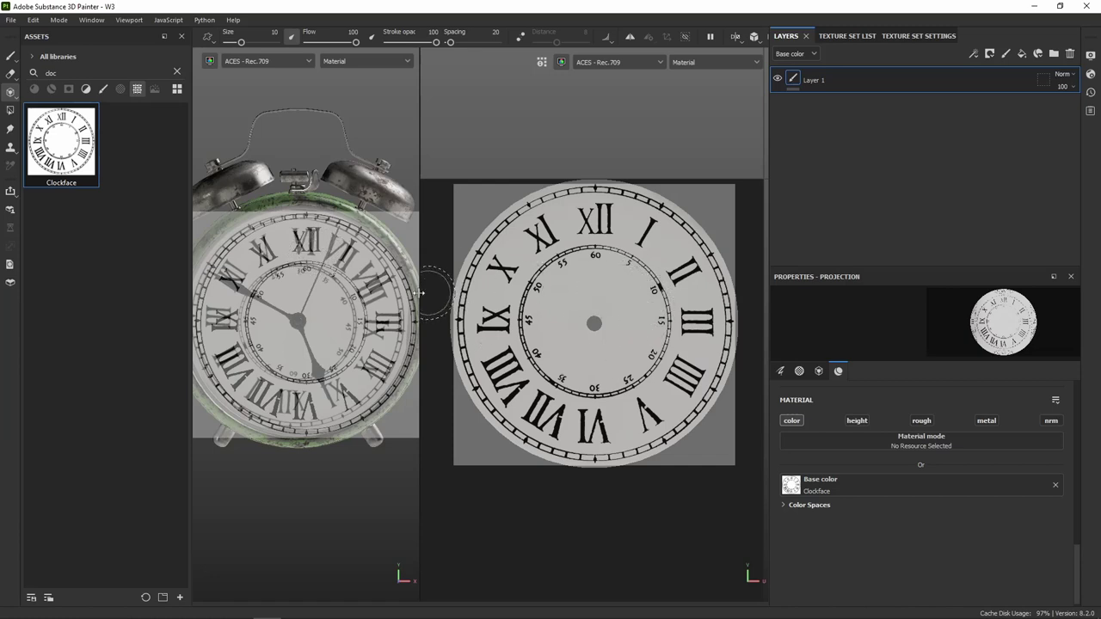
left_click(10, 56)
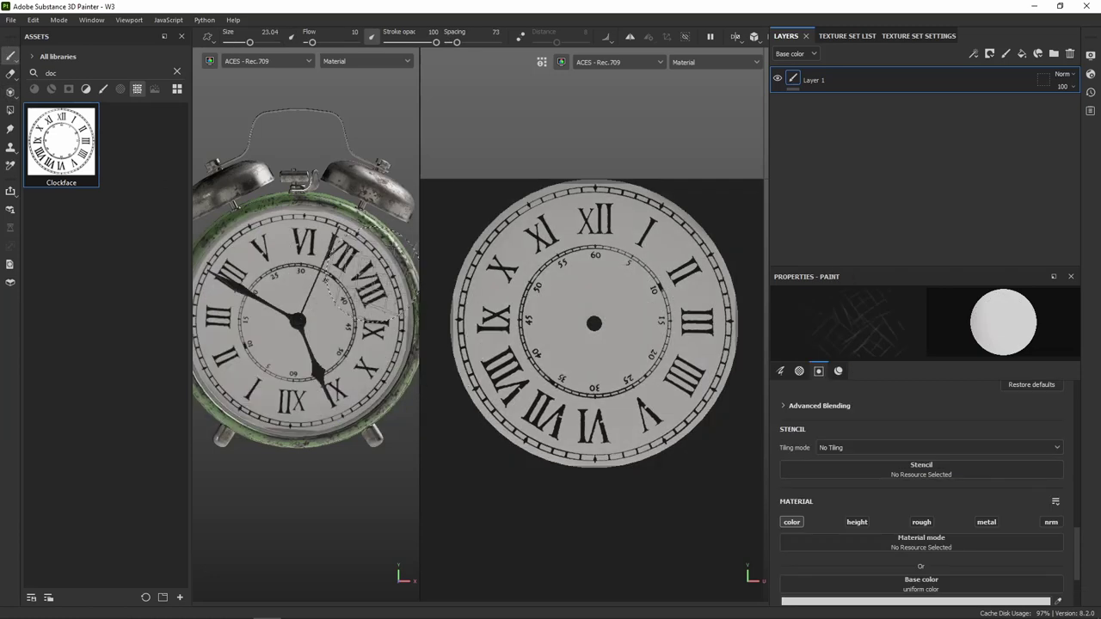
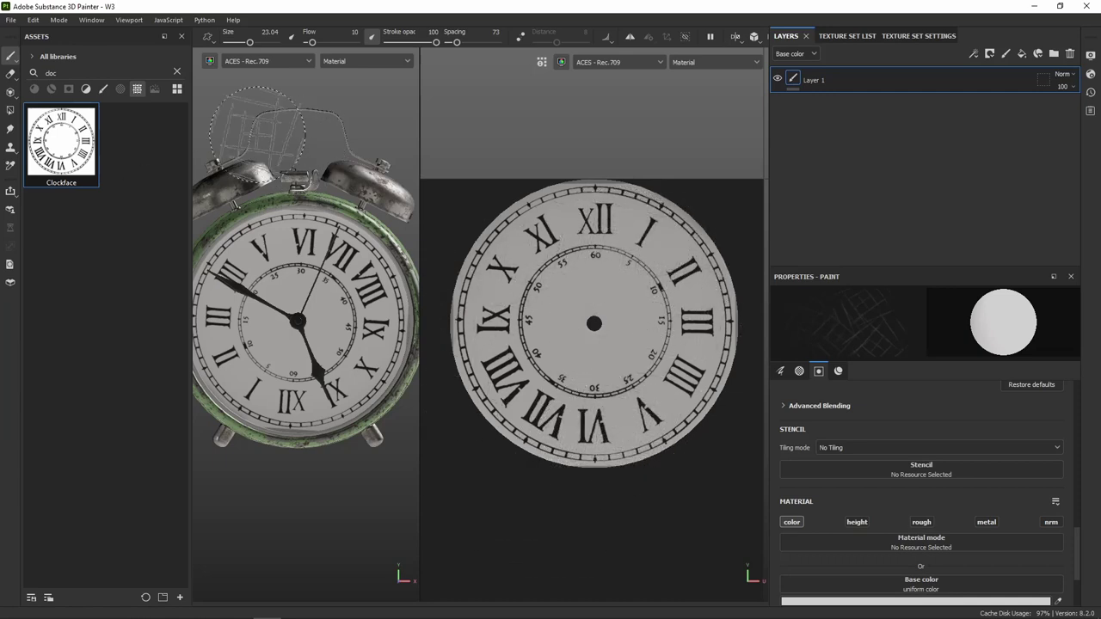
Rotate the projected Clockface stencil into alignment and paint the VII–IX and lower dial numerals.
left_click(11, 93)
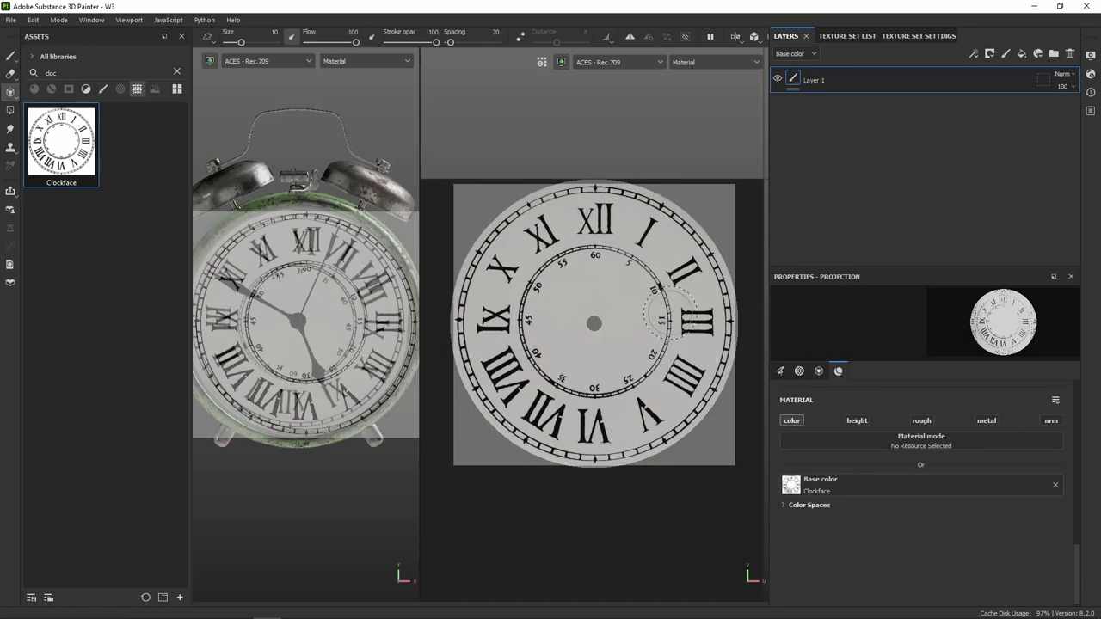
key("s")
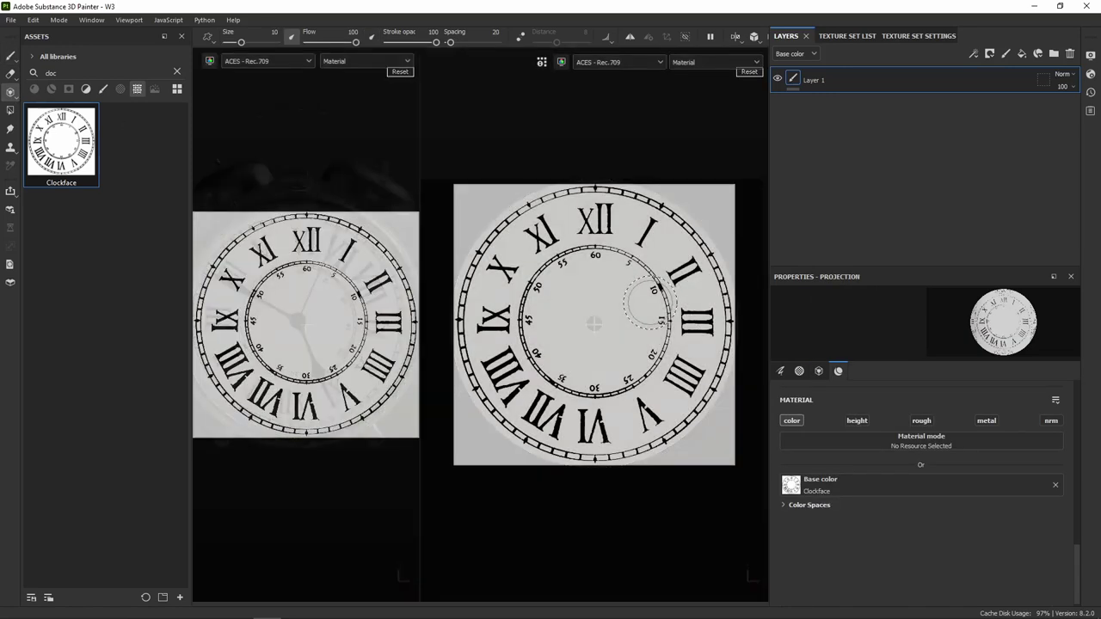
mouse_move(505, 375)
left_mouse_down()
mouse_move(613, 396)
mouse_move(426, 387)
left_mouse_up()
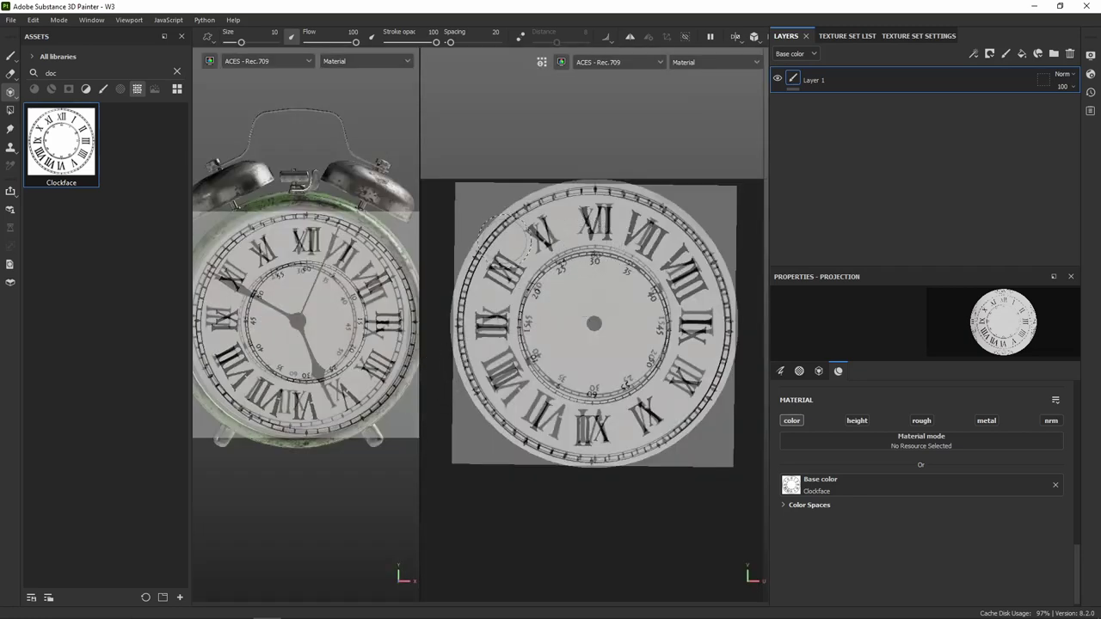
left_click_drag(497, 236, 667, 250)
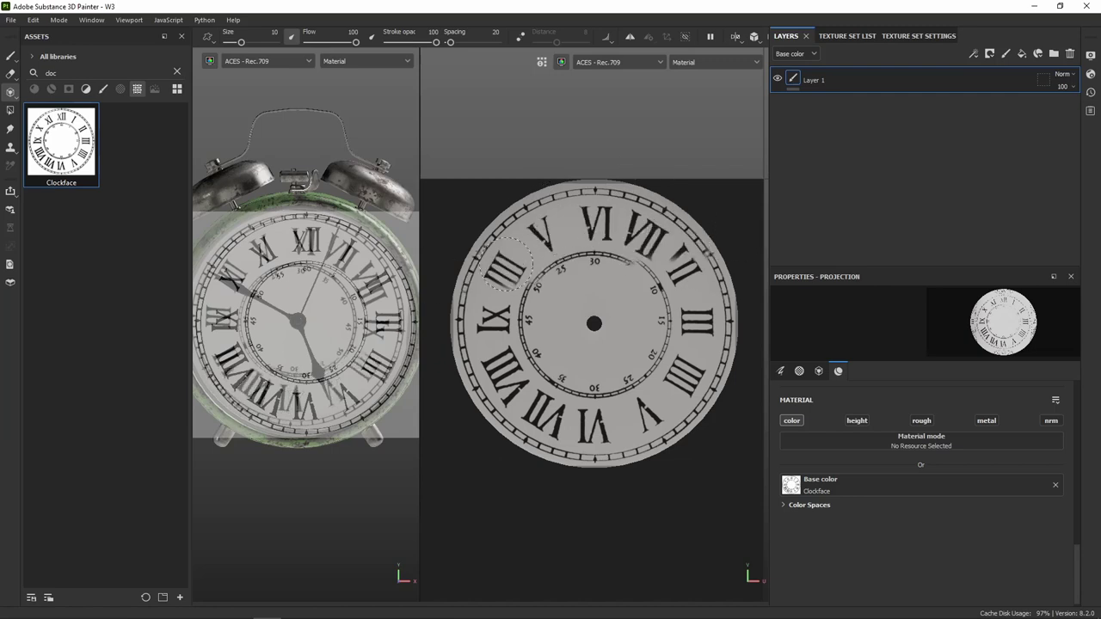
left_click_drag(464, 297, 621, 454)
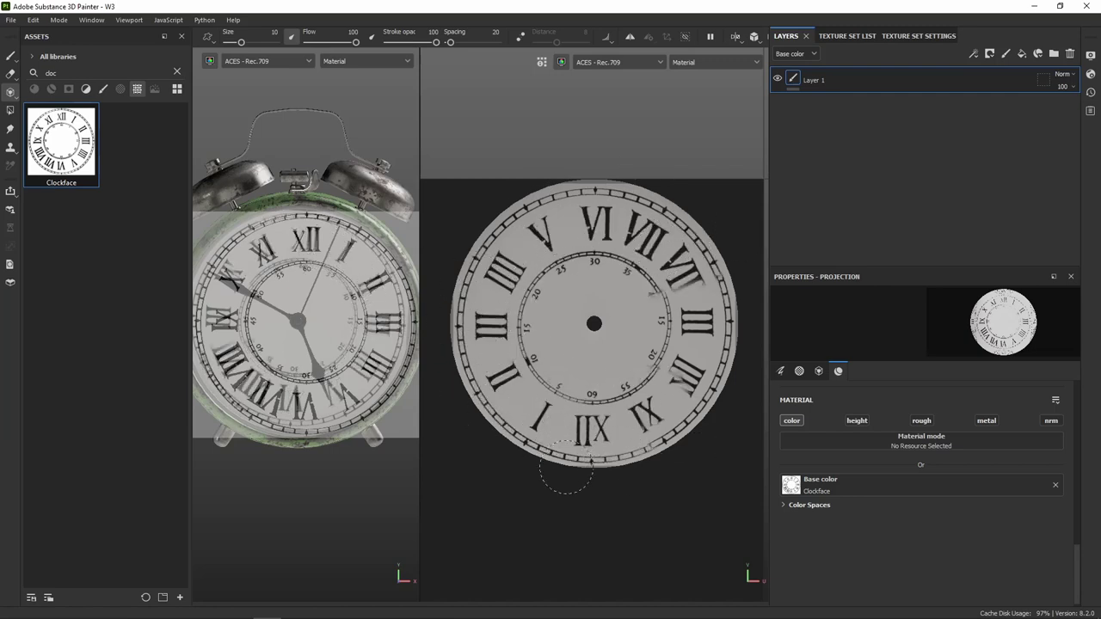
mouse_move(701, 374)
left_mouse_down()
mouse_move(667, 314)
mouse_move(625, 434)
left_mouse_up()
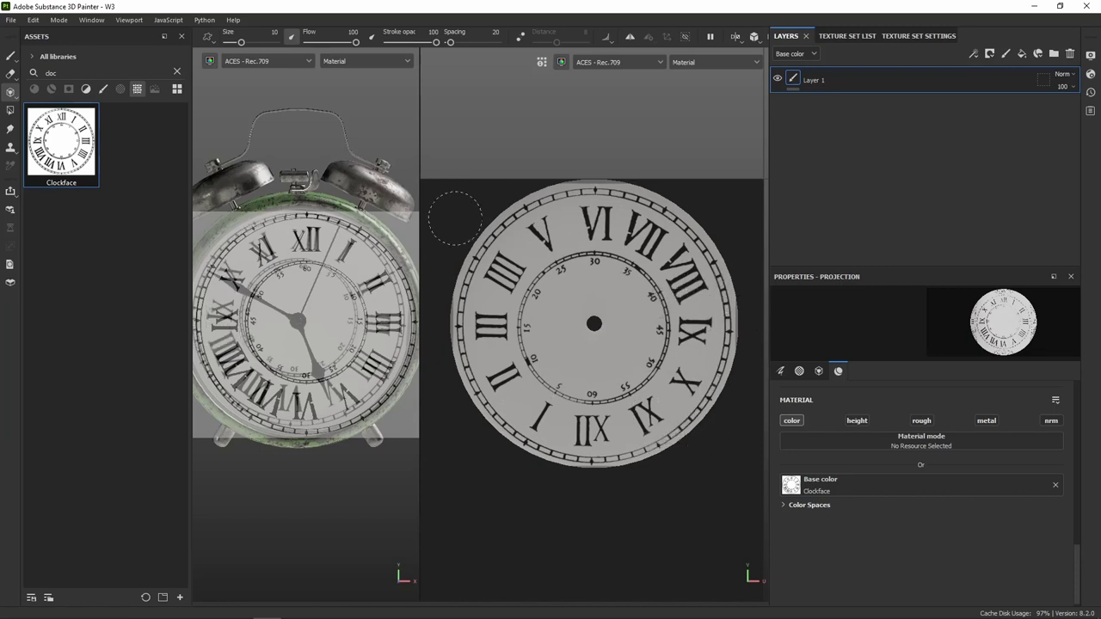
Nudge the projected clockface's rotation slightly to realign it, then return to the Paint brush.
left_click(10, 56)
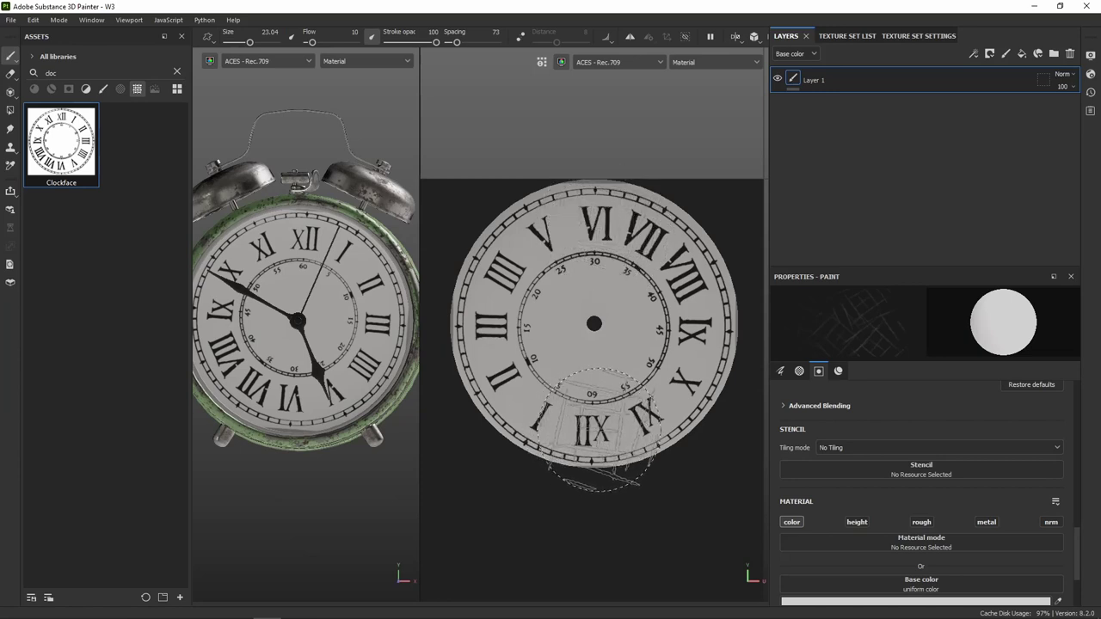
left_click(9, 94)
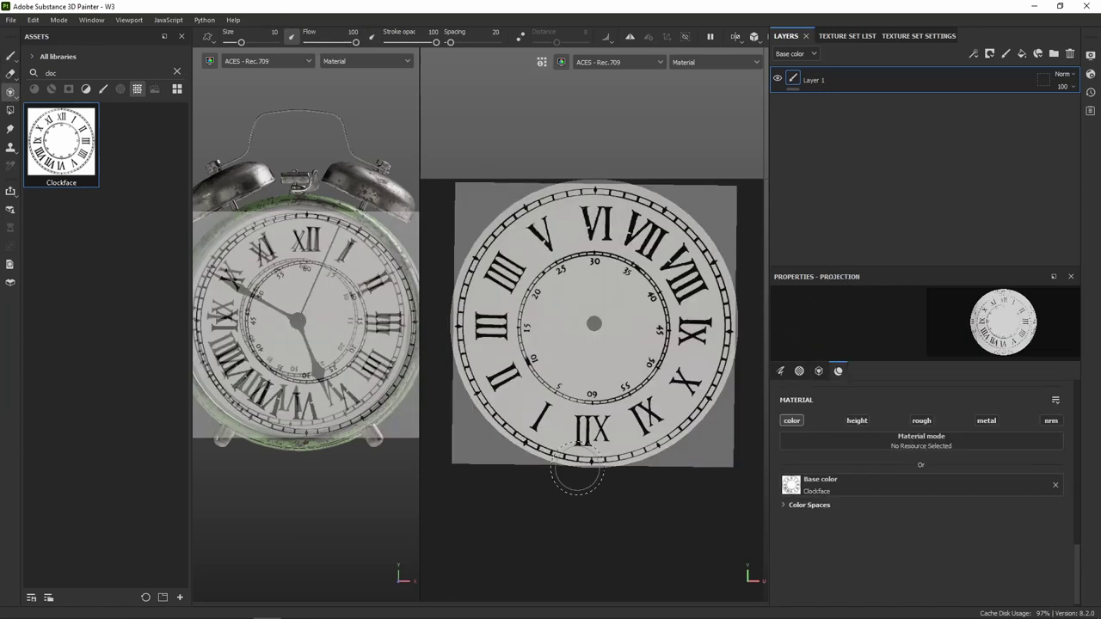
key("s")
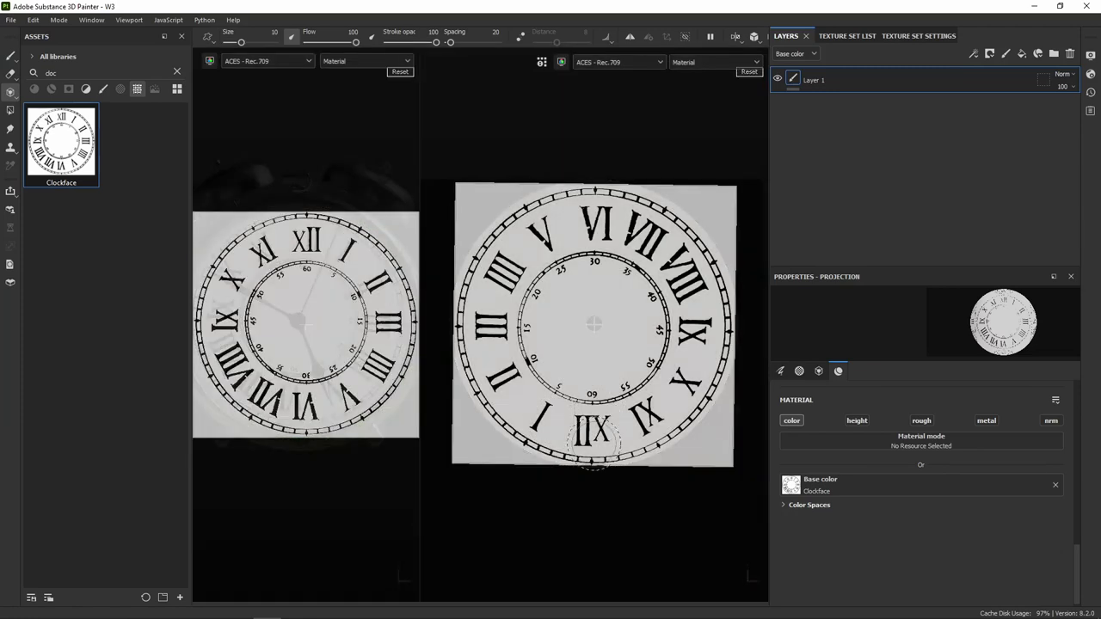
left_click_drag(592, 441, 593, 441)
key("s")
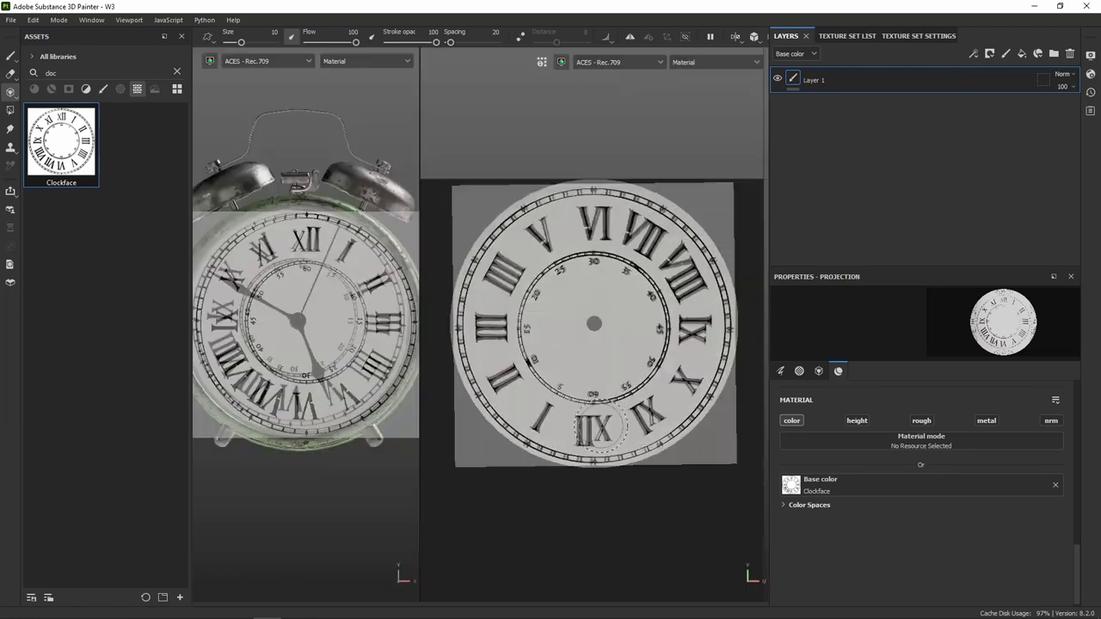
key("s")
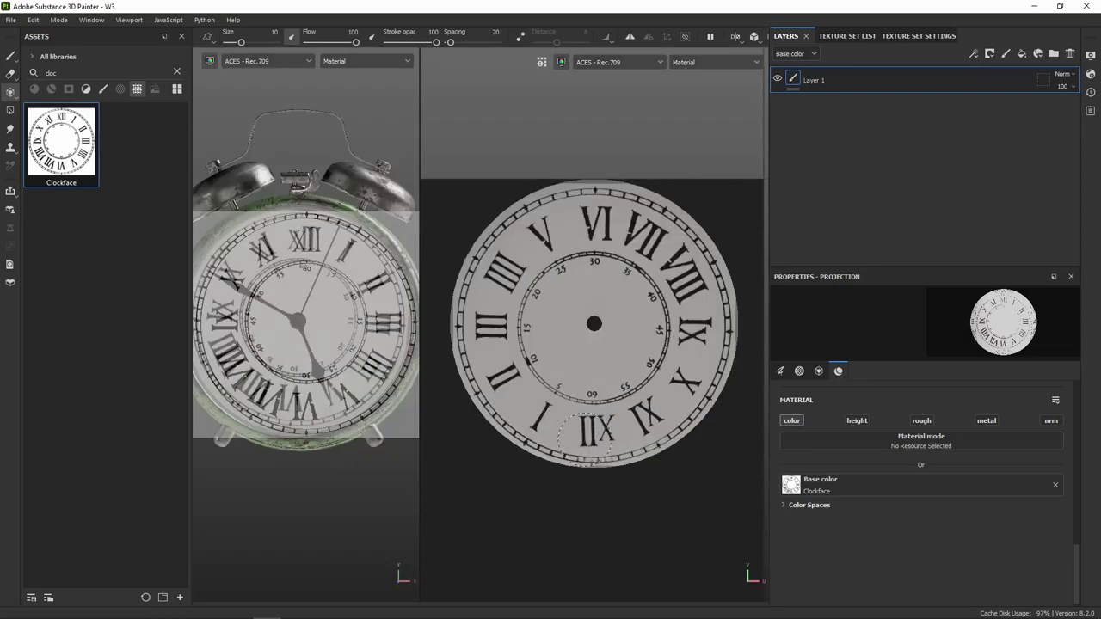
left_click(10, 58)
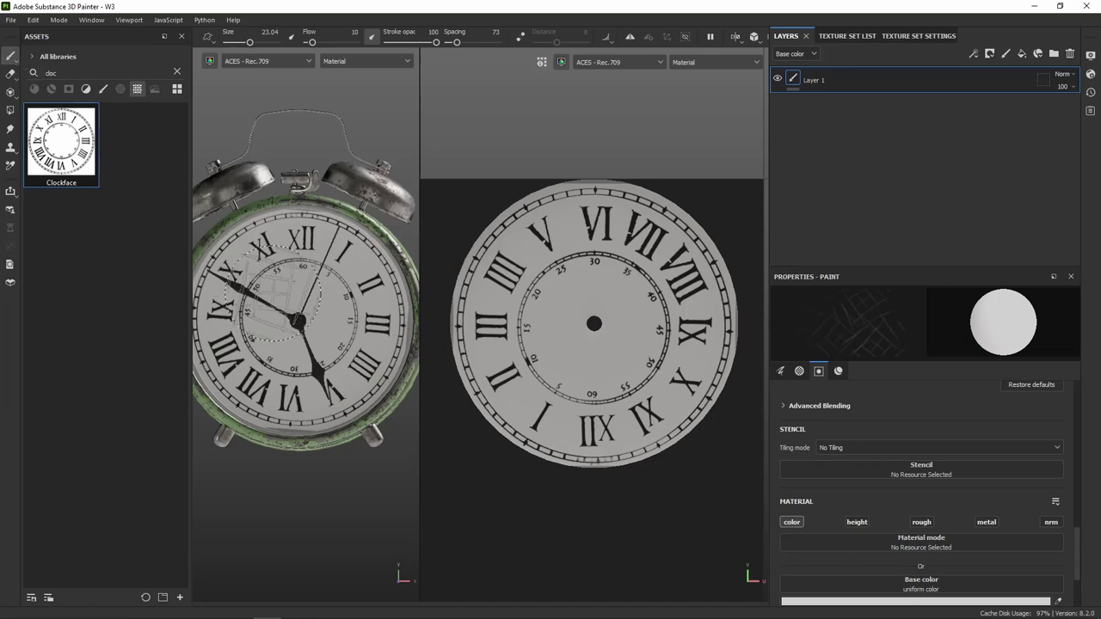
Repaint the projected numerals XI, IX, VIII and I through V cleanly on the dial.
right_click_drag(258, 302, 334, 263, "shift")
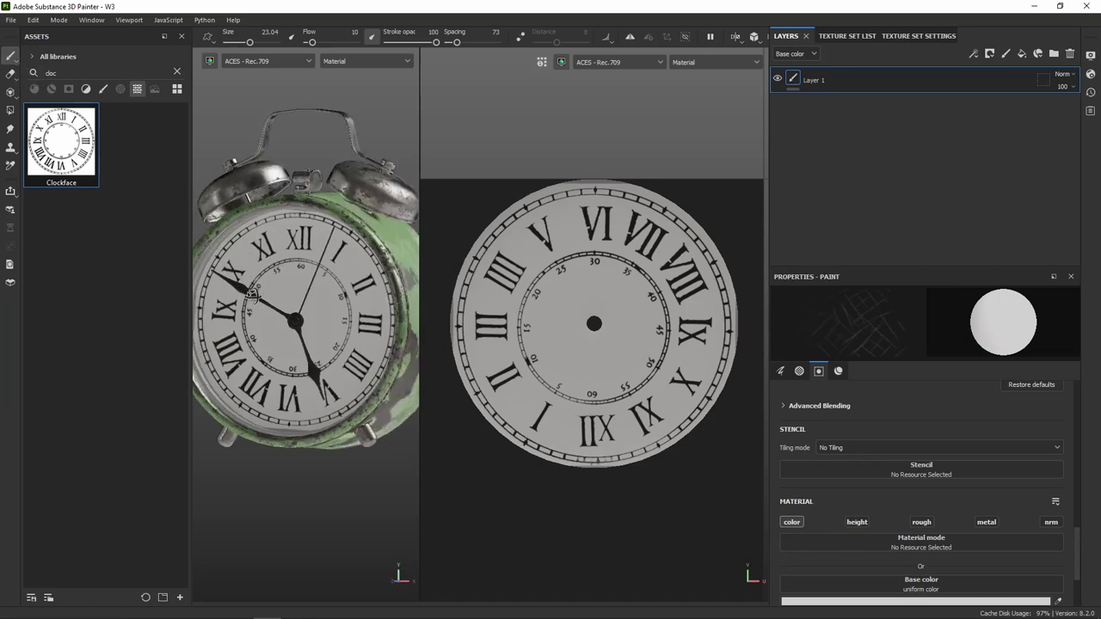
left_click(12, 93)
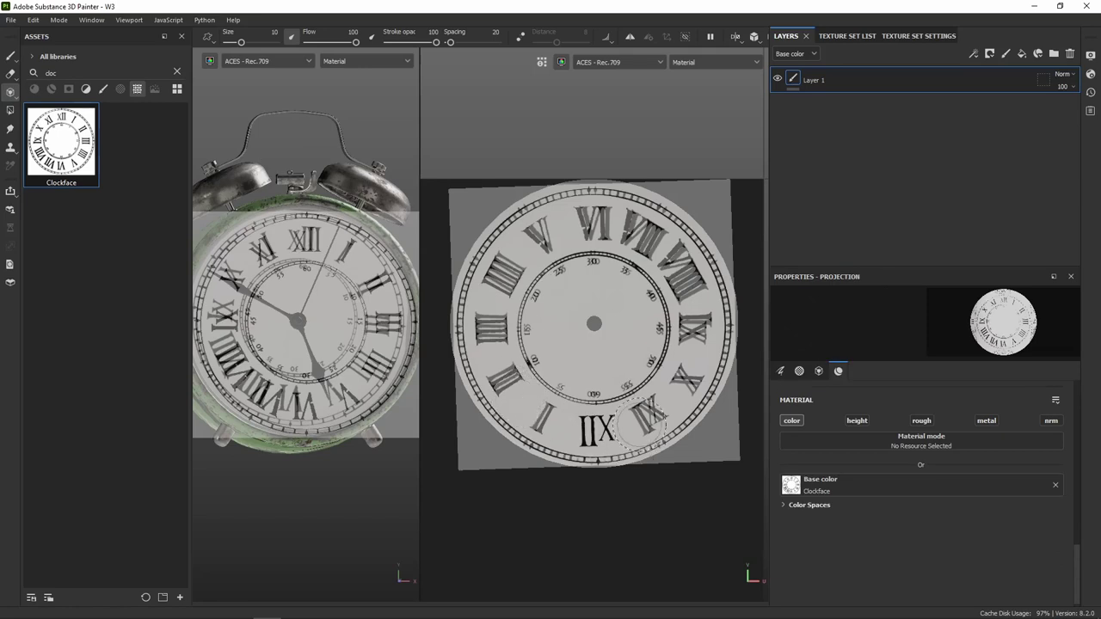
left_click_drag(641, 423, 608, 448)
left_click_drag(688, 323, 699, 337)
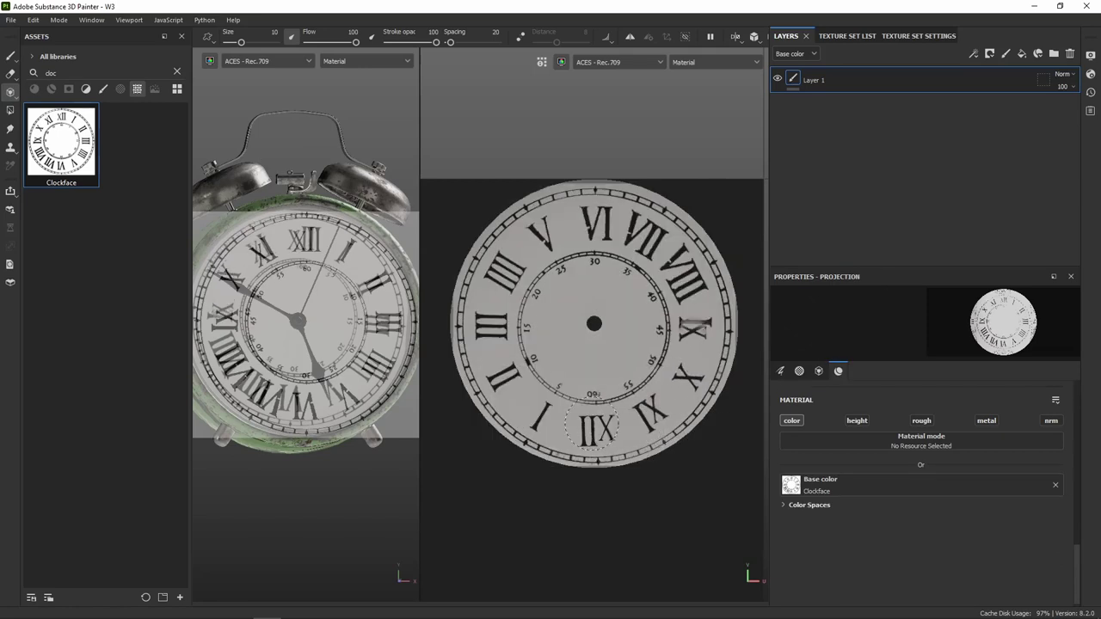
mouse_move(704, 280)
left_mouse_down()
mouse_move(688, 299)
mouse_move(602, 237)
left_mouse_up()
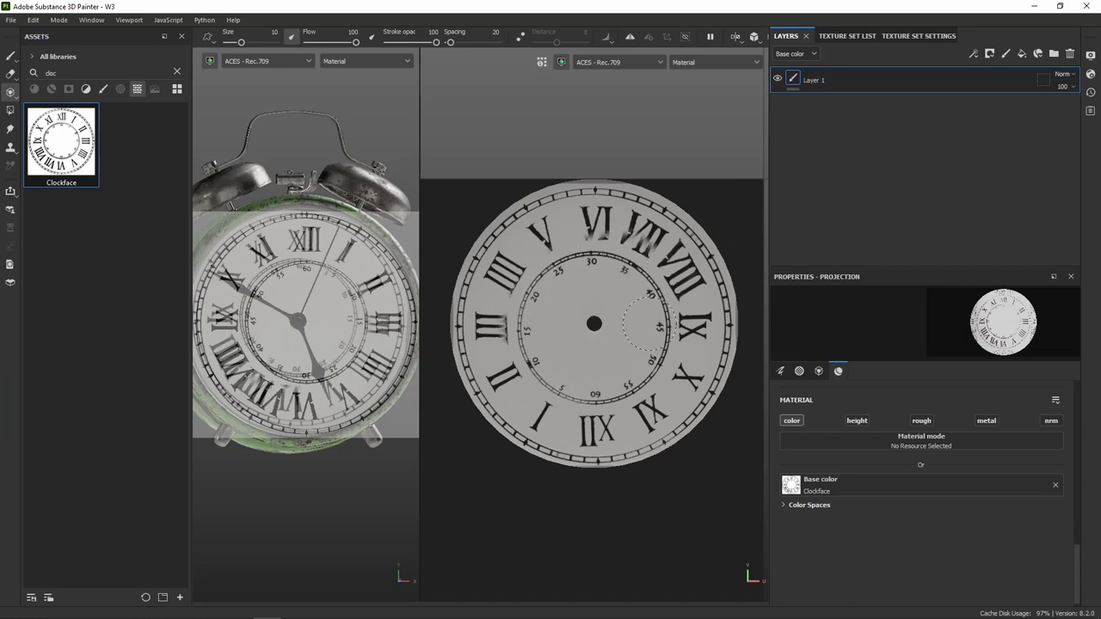
left_click_drag(585, 402, 509, 411)
mouse_move(585, 406)
left_mouse_down()
mouse_move(502, 374)
mouse_move(511, 408)
left_mouse_up()
mouse_move(488, 327)
left_mouse_down()
mouse_move(488, 286)
mouse_move(574, 234)
mouse_move(695, 268)
left_mouse_up()
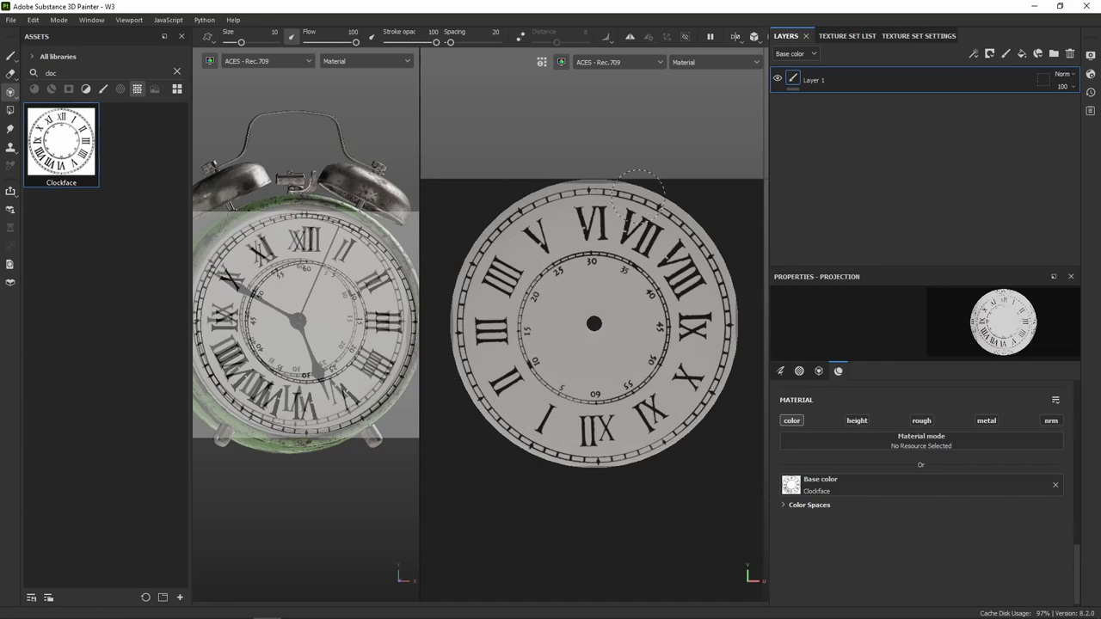
left_click_drag(471, 252, 492, 295)
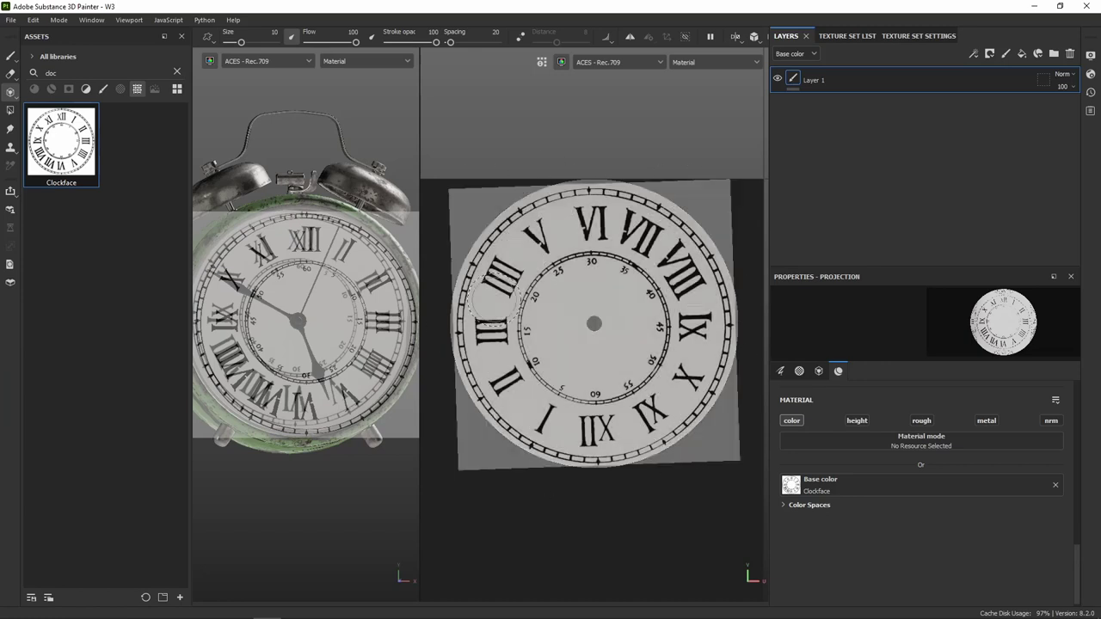
Return to the Paint brush and rename Layer 1 to Clockface_BW.
left_click(15, 57)
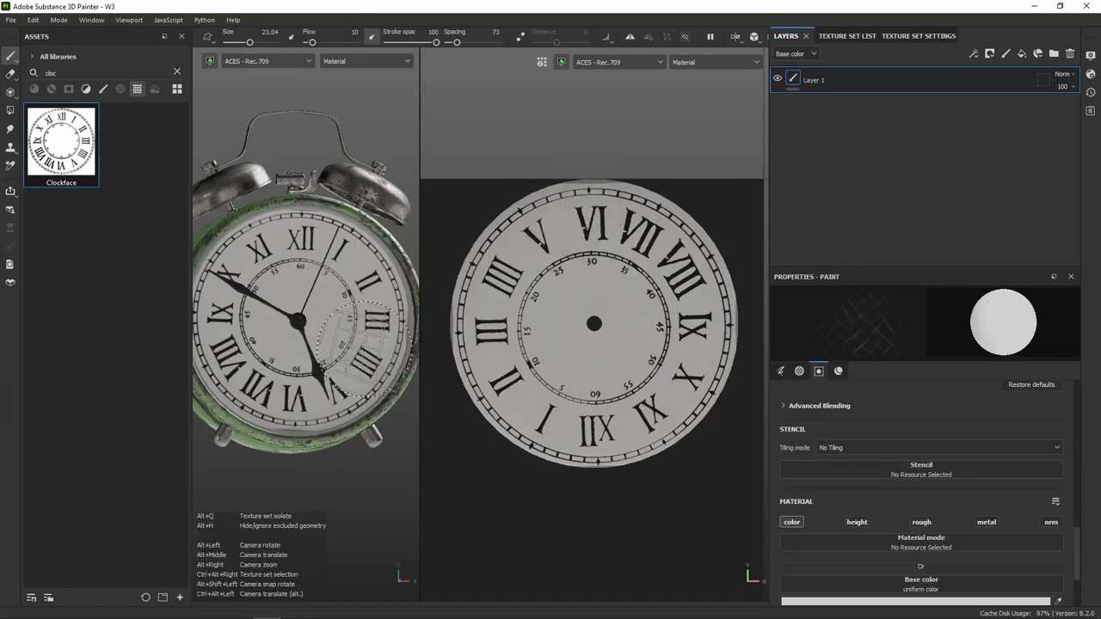
mouse_move(357, 340)
left_mouse_down("alt")
mouse_move(383, 346)
mouse_move(346, 325)
mouse_move(404, 376)
mouse_move(263, 319)
mouse_move(379, 335)
left_mouse_up("alt")
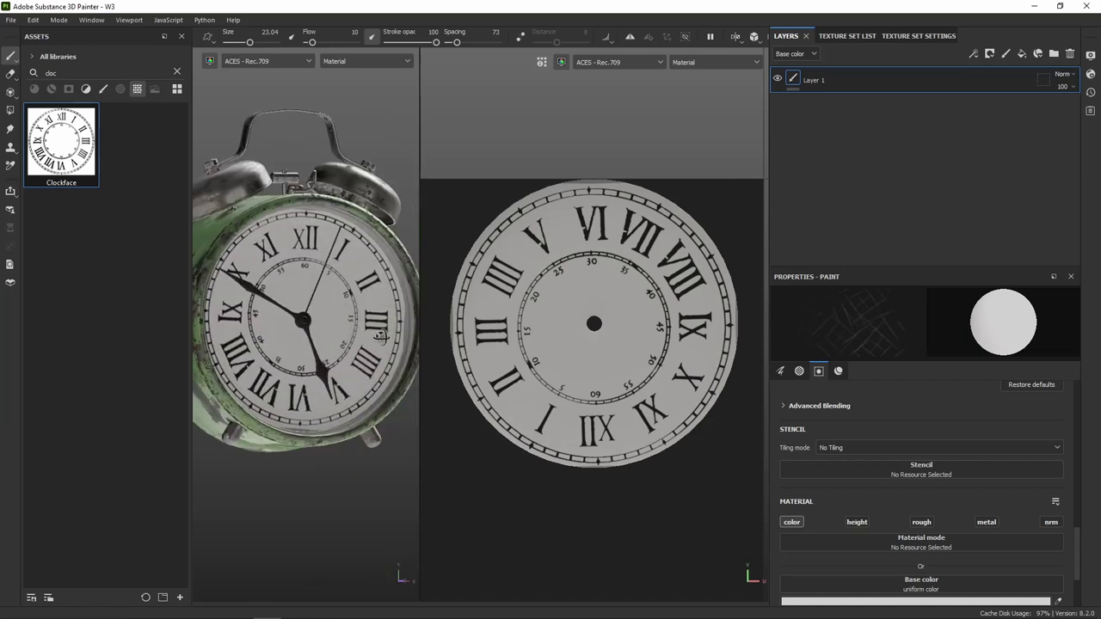
double_click(813, 80)
type("Clckface_BW")
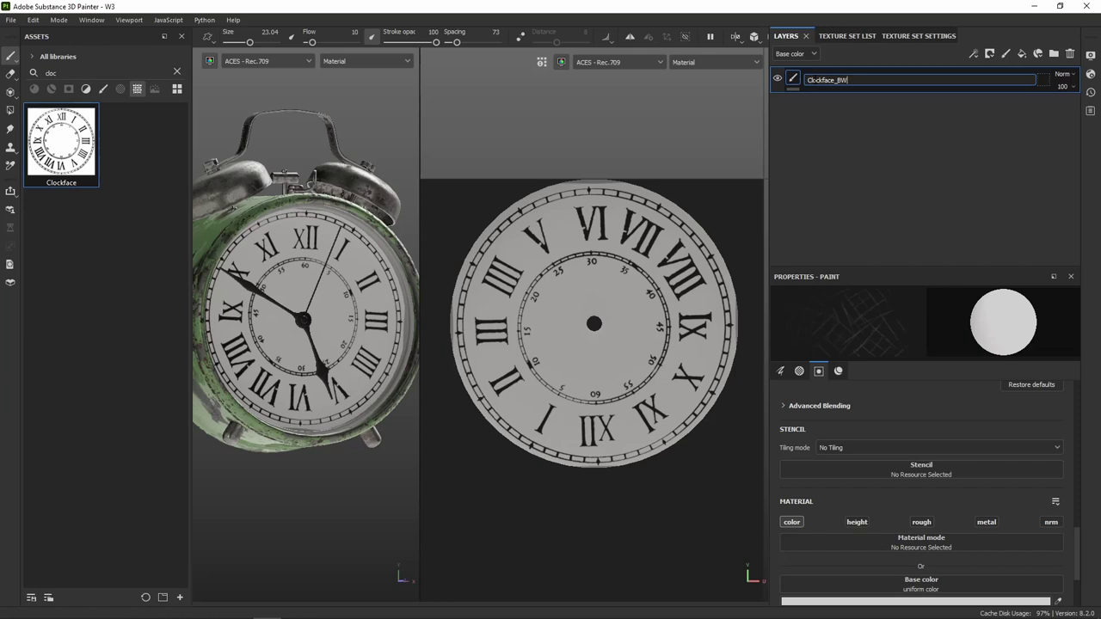
key("Return")
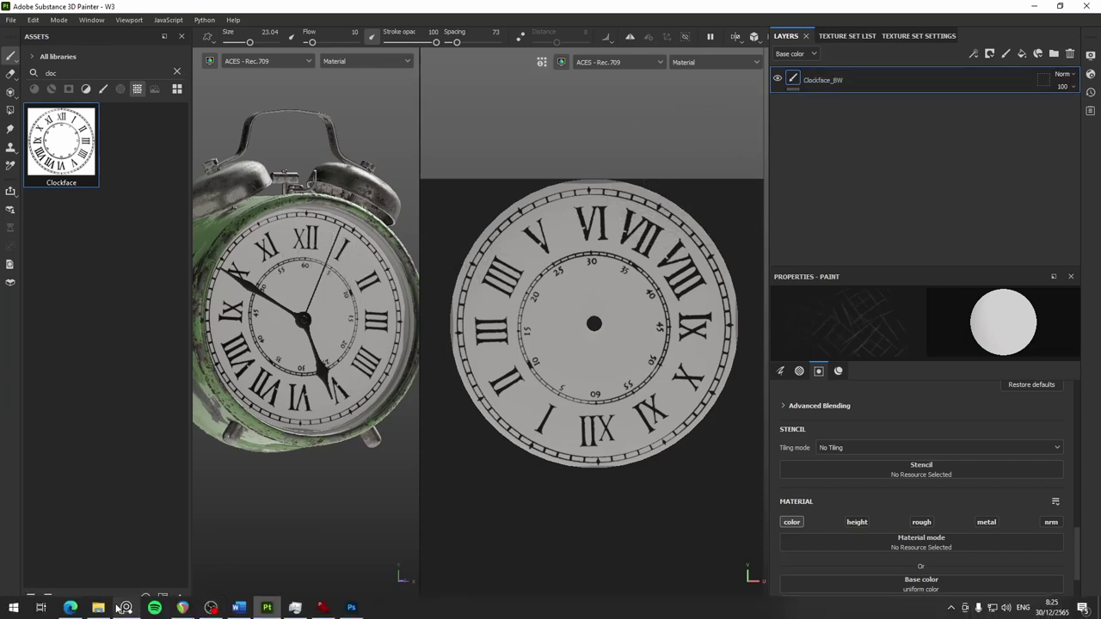
left_click(125, 607)
scroll(314, 136, "down", 2)
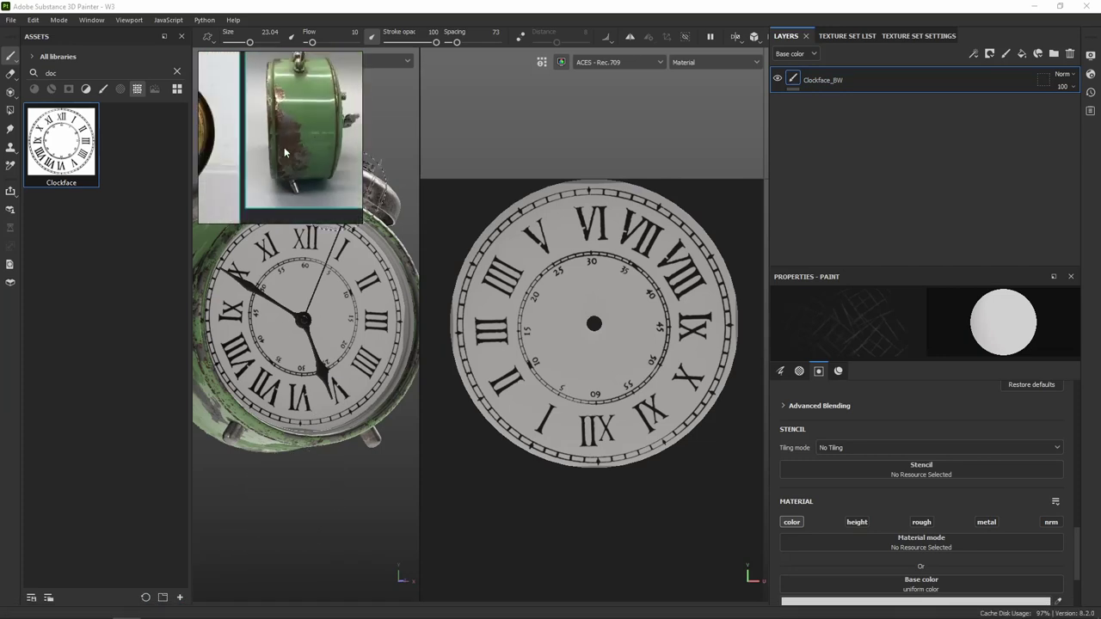
scroll(284, 152, "down", 1)
scroll(275, 155, "down", 2)
scroll(258, 160, "down", 1)
scroll(224, 168, "down", 1)
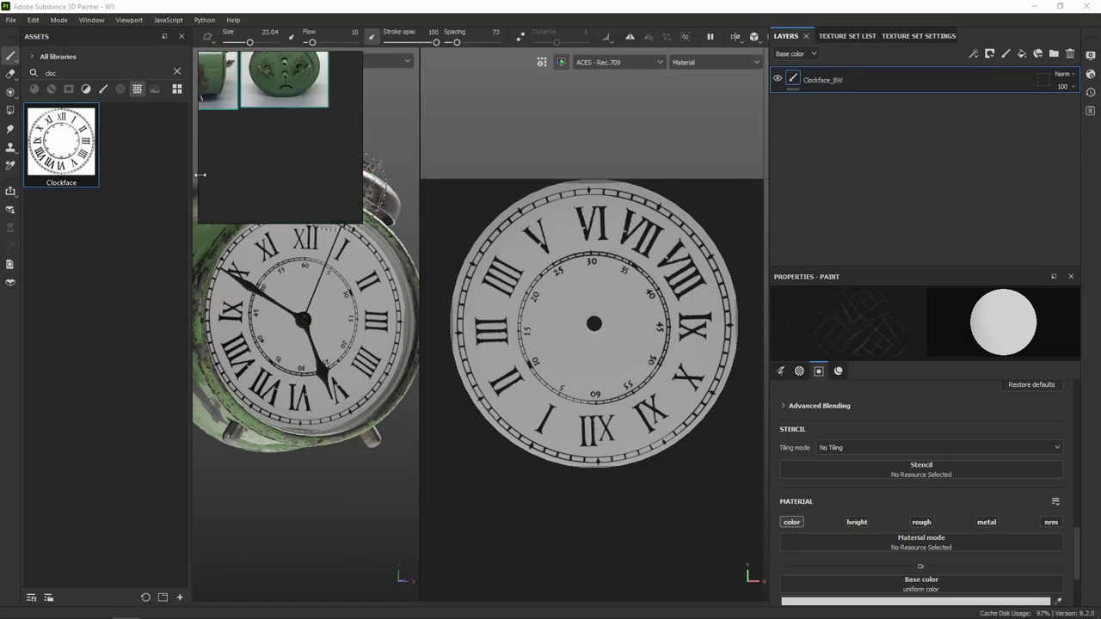
scroll(255, 91, "up", 2)
scroll(285, 149, "up", 2)
scroll(275, 142, "up", 2)
scroll(268, 136, "up", 1)
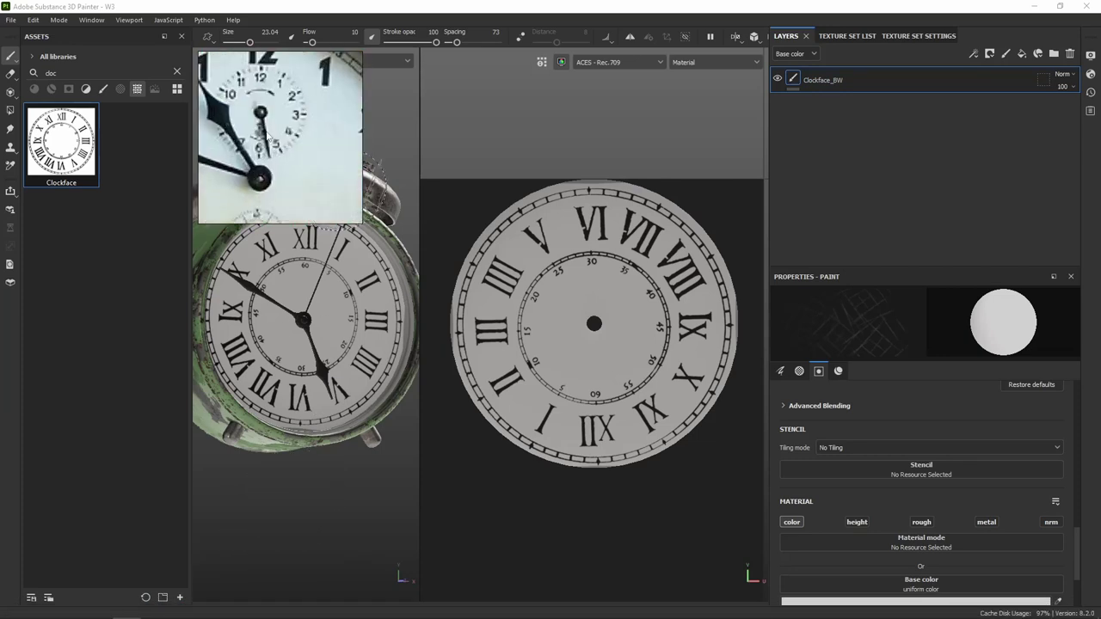
scroll(263, 133, "down", 2)
scroll(254, 136, "down", 1)
scroll(247, 105, "down", 1)
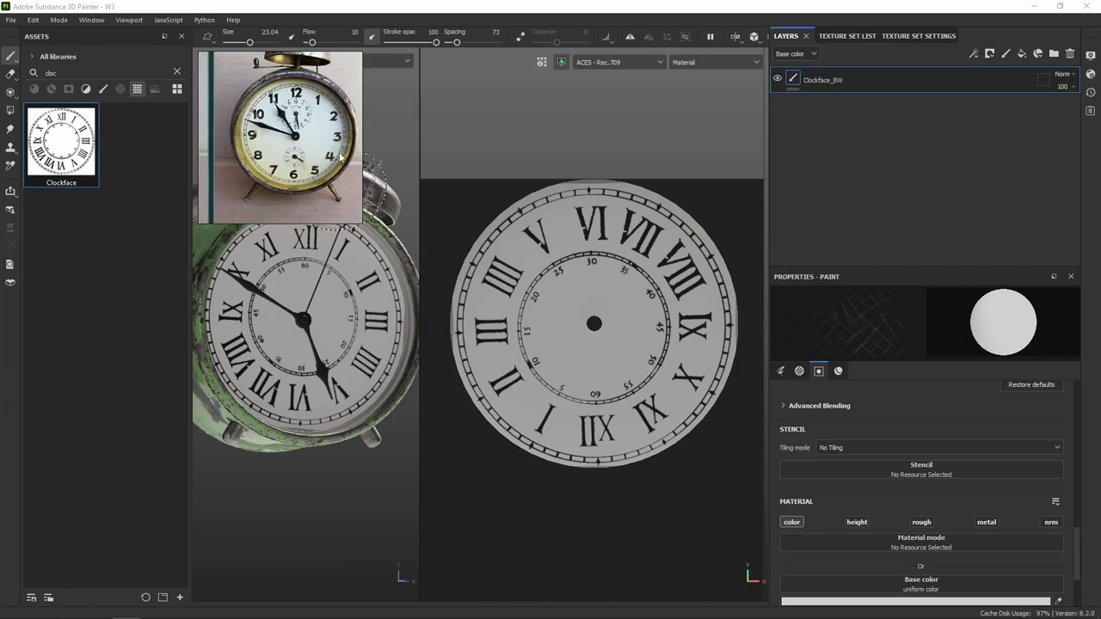
middle_click_drag(280, 124, 295, 123)
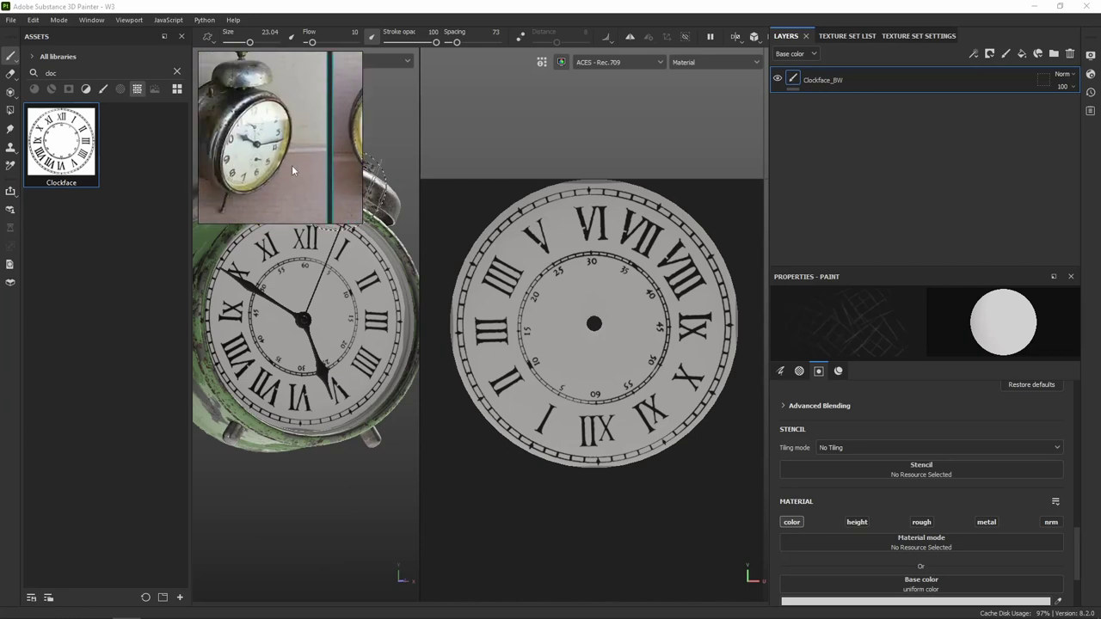
scroll(307, 119, "up", 3)
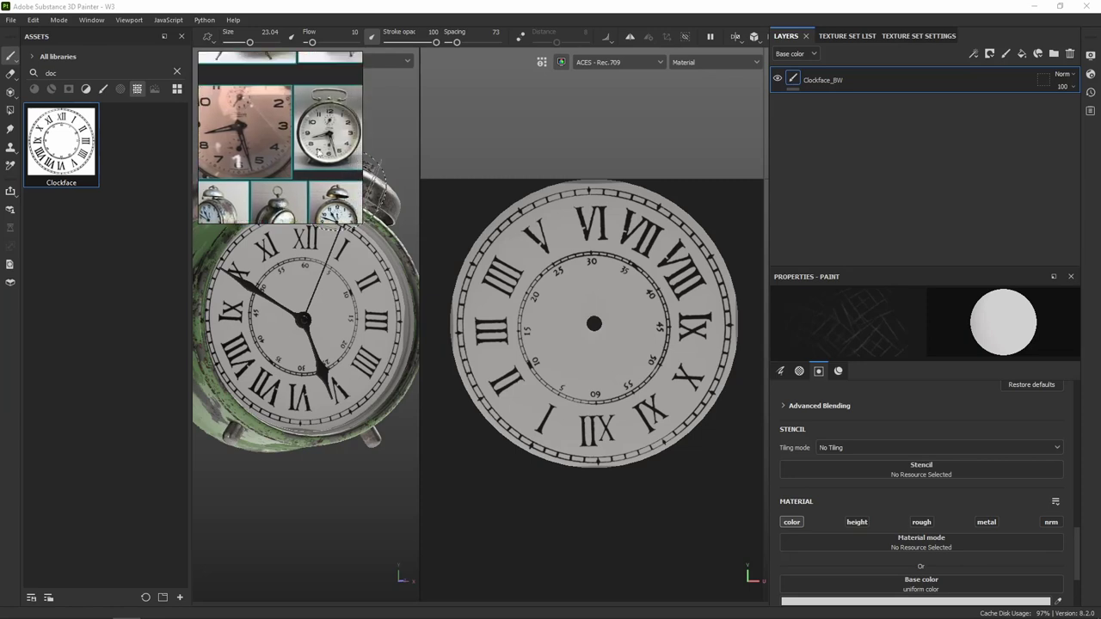
scroll(319, 136, "up", 4)
scroll(319, 136, "down", 1)
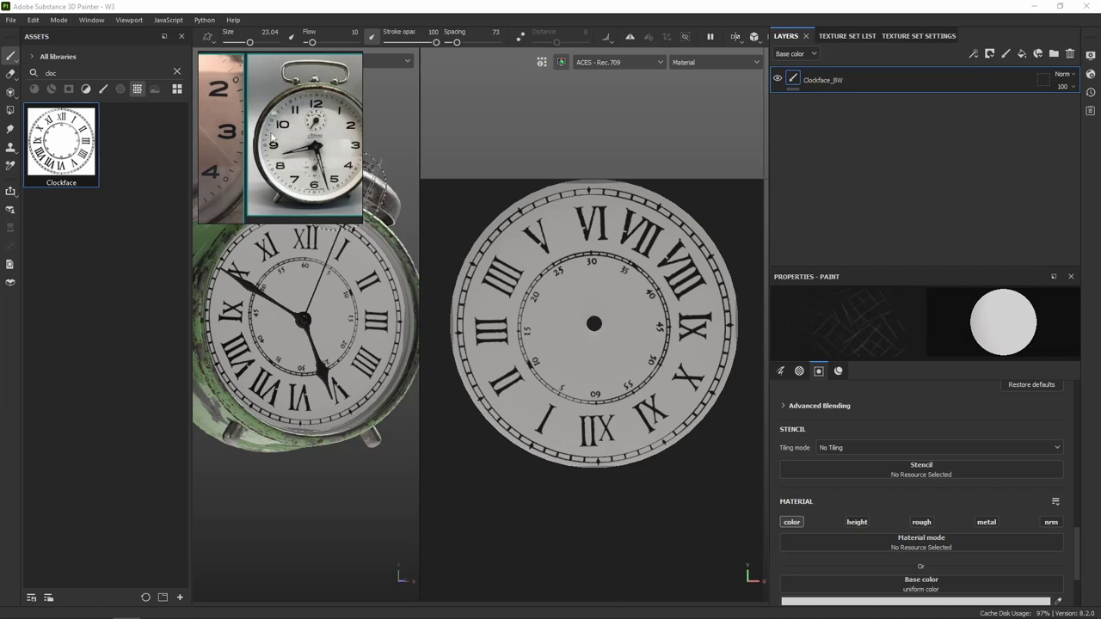
scroll(272, 138, "down", 3)
scroll(245, 140, "up", 2)
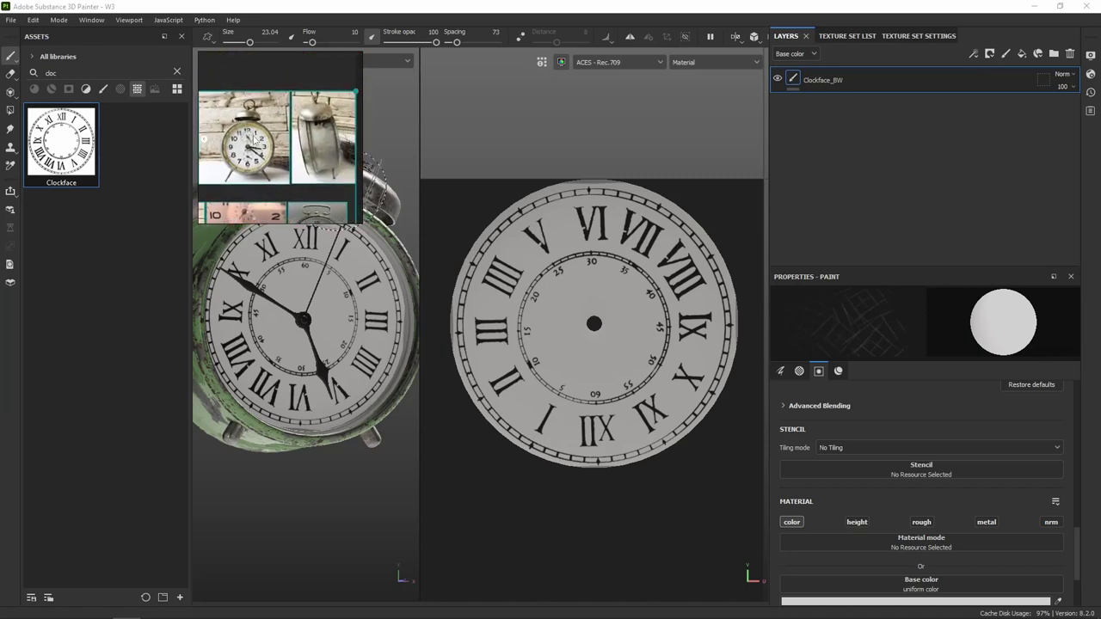
scroll(255, 140, "up", 2)
scroll(257, 155, "down", 2)
scroll(258, 175, "up", 3)
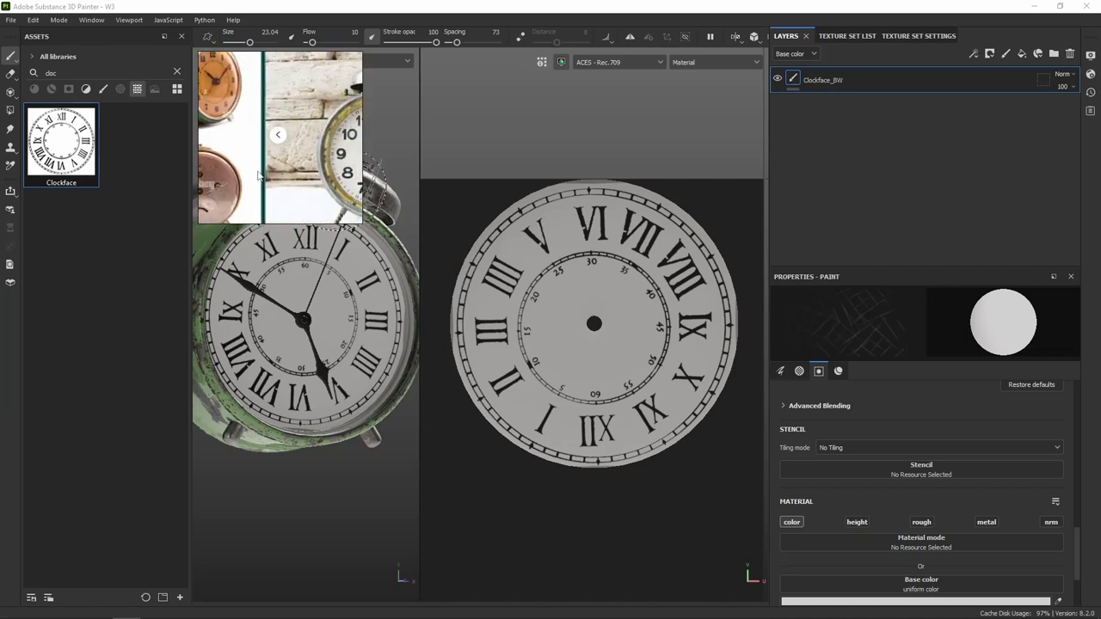
scroll(258, 175, "down", 1)
scroll(293, 159, "up", 1)
scroll(305, 152, "up", 1)
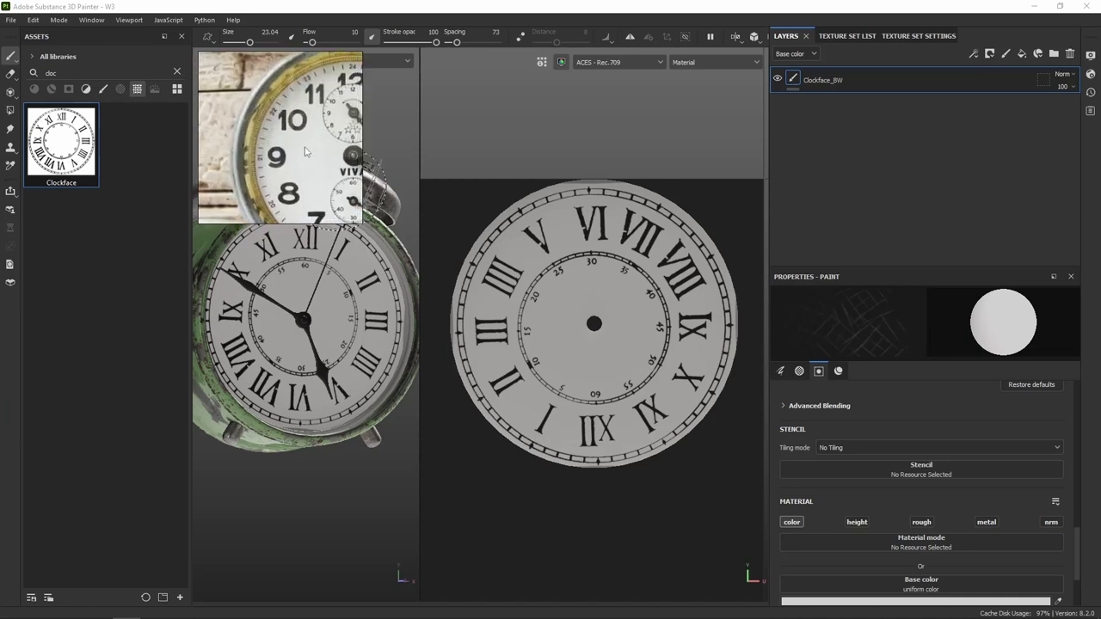
scroll(305, 152, "up", 1)
scroll(268, 147, "down", 1)
scroll(268, 146, "down", 2)
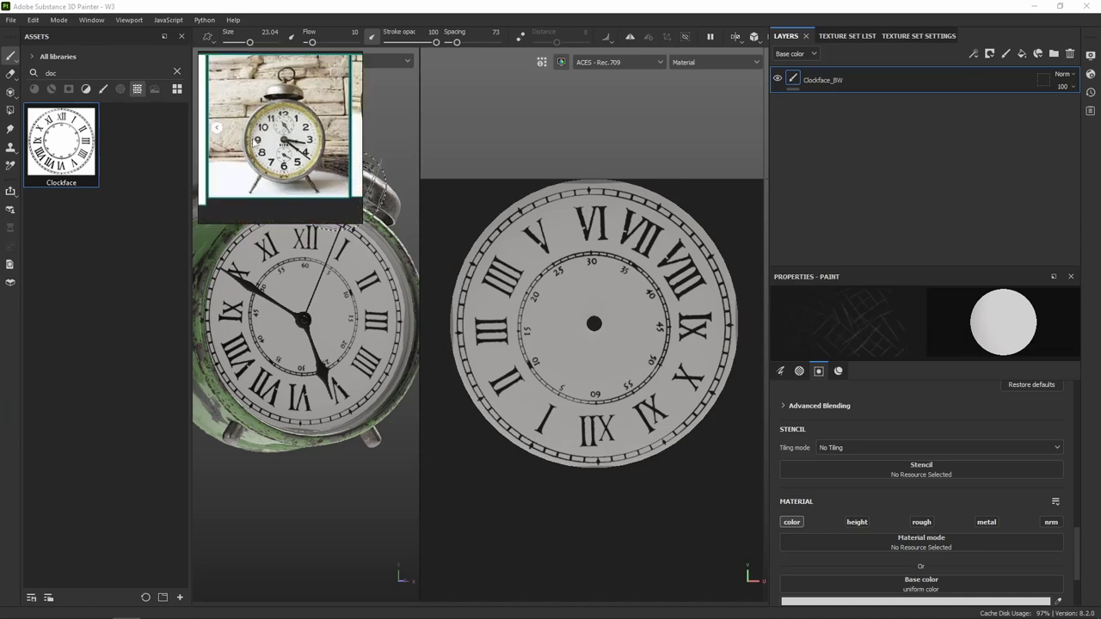
scroll(284, 138, "down", 1)
scroll(288, 134, "up", 1)
scroll(292, 129, "up", 1)
scroll(297, 126, "up", 2)
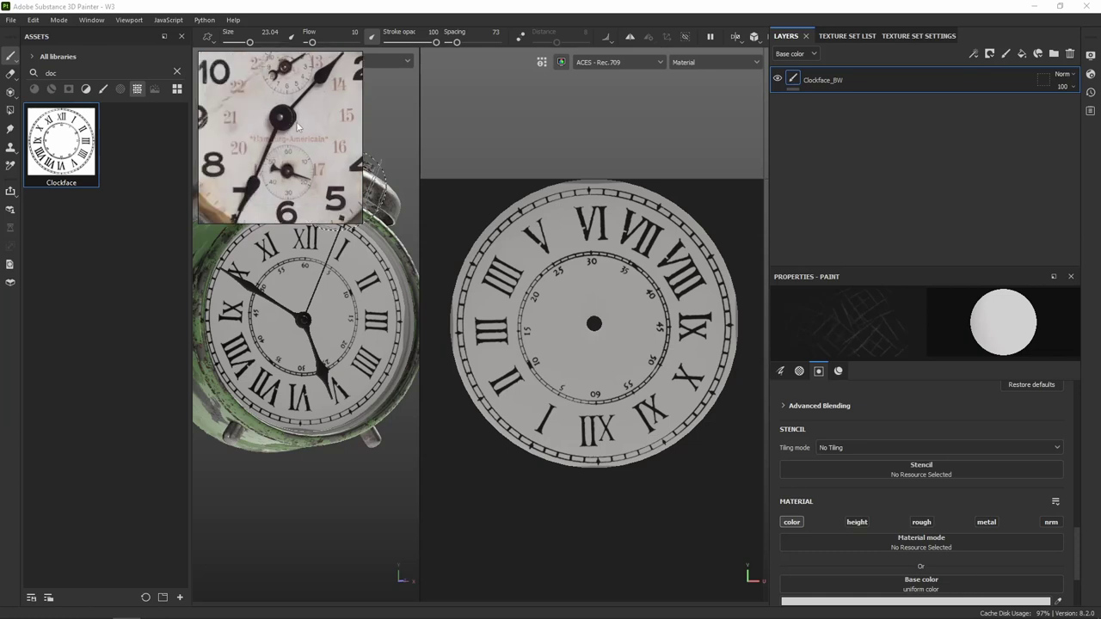
scroll(298, 126, "down", 2)
scroll(288, 151, "up", 1)
scroll(282, 175, "up", 1)
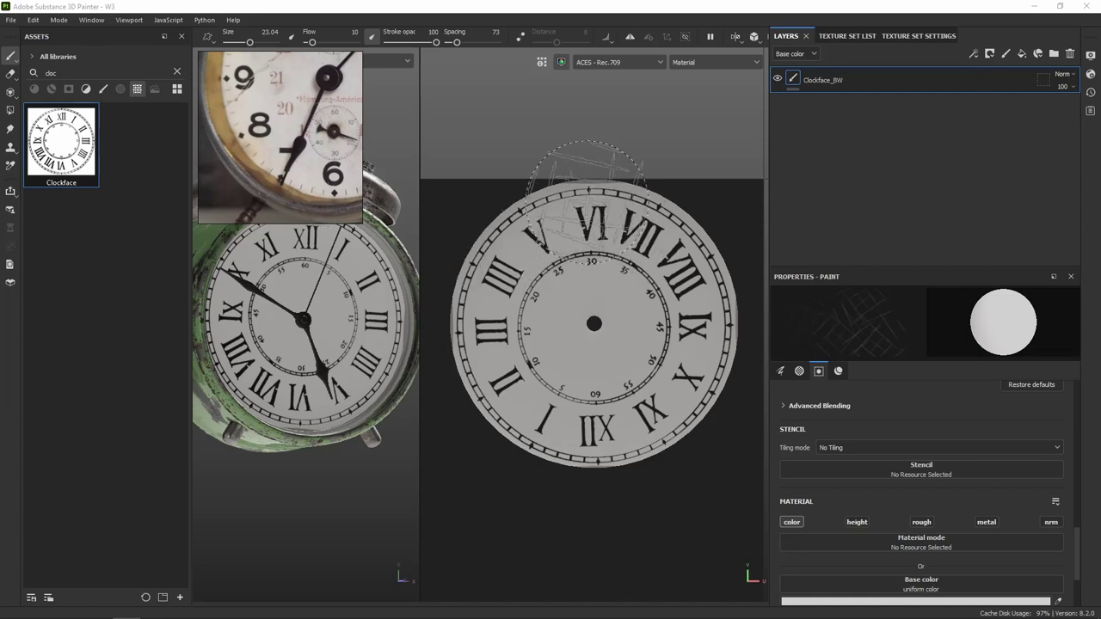
middle_click_drag(247, 112, 206, 160)
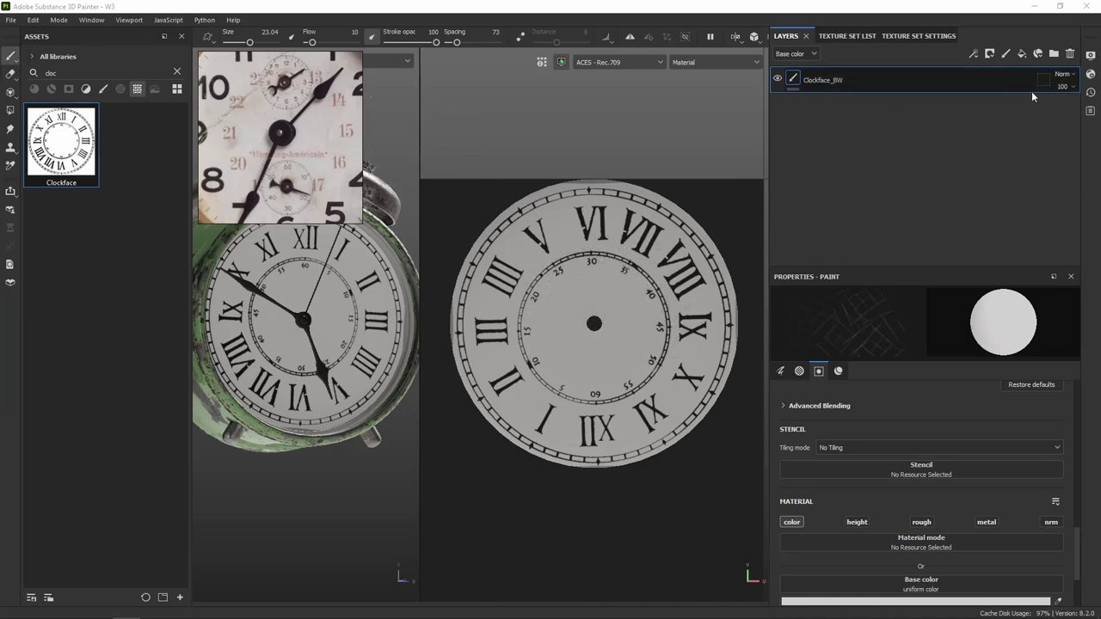
Add a fill layer with height, metal and normal disabled and roughness about 0.86.
left_click(1021, 53)
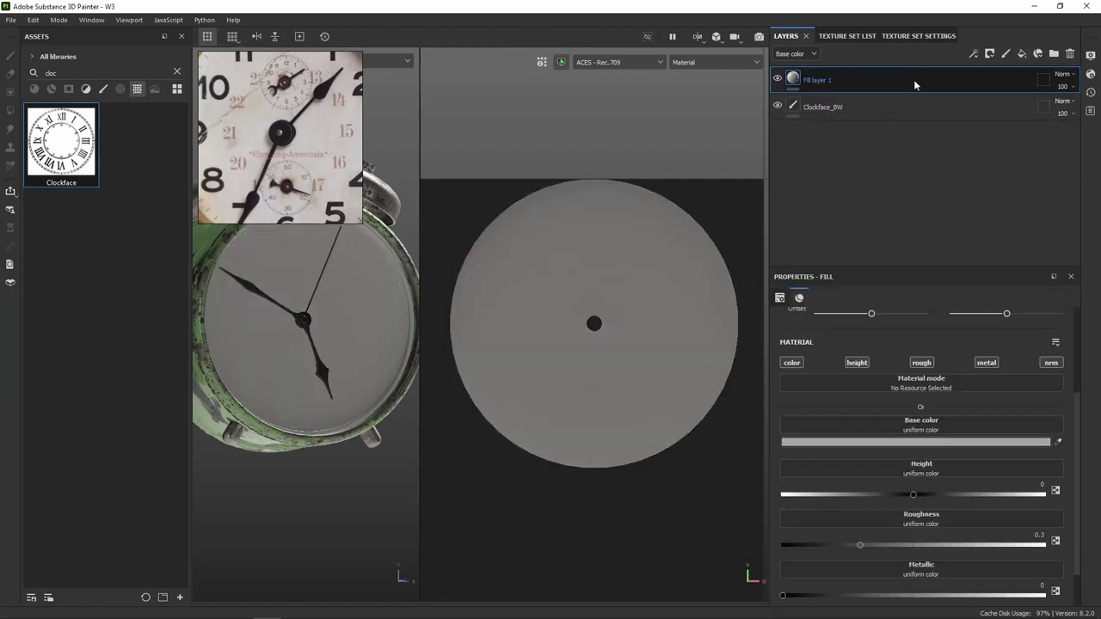
left_click(865, 364)
left_click(921, 362)
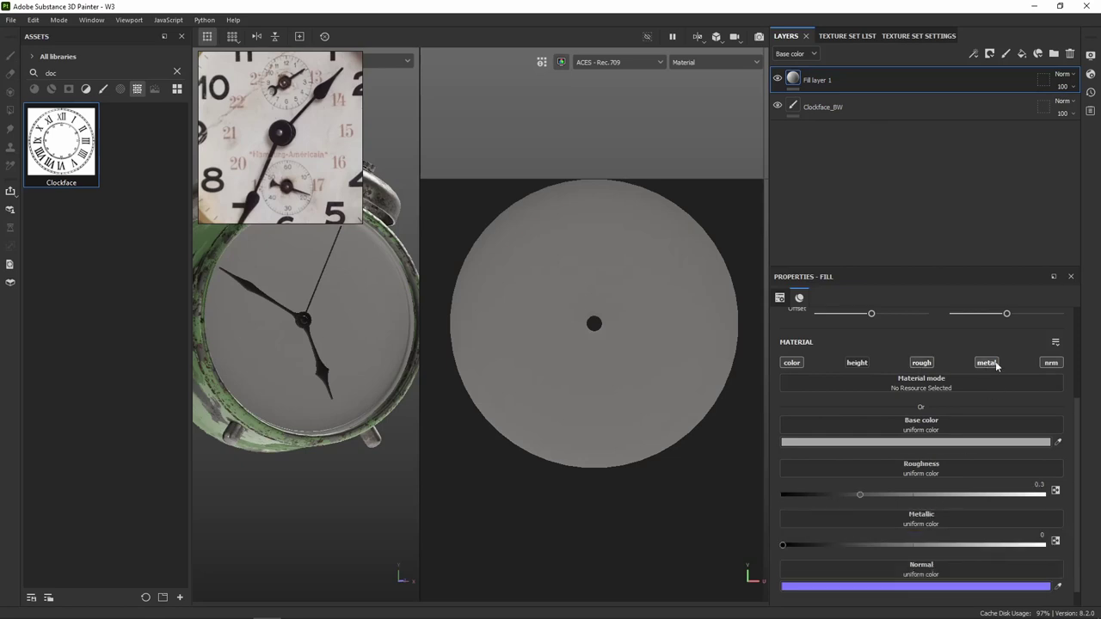
left_click(986, 362)
left_click(1050, 362)
left_click_drag(860, 495, 996, 496)
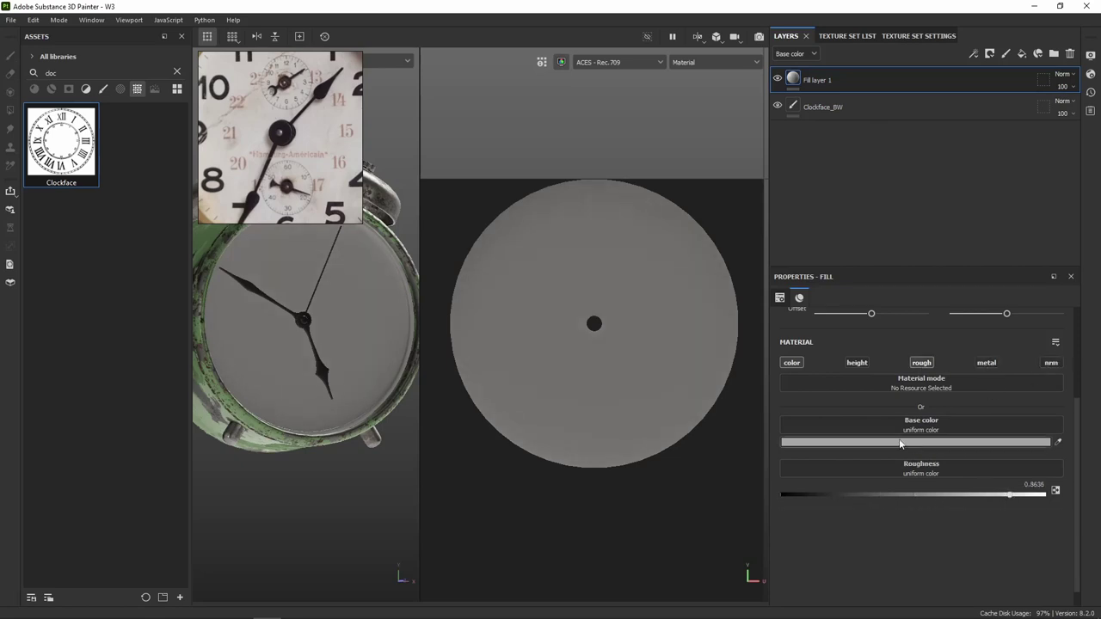
Give the fill a near-white off-white base colour and move it below Clockface_BW.
left_click(1059, 443)
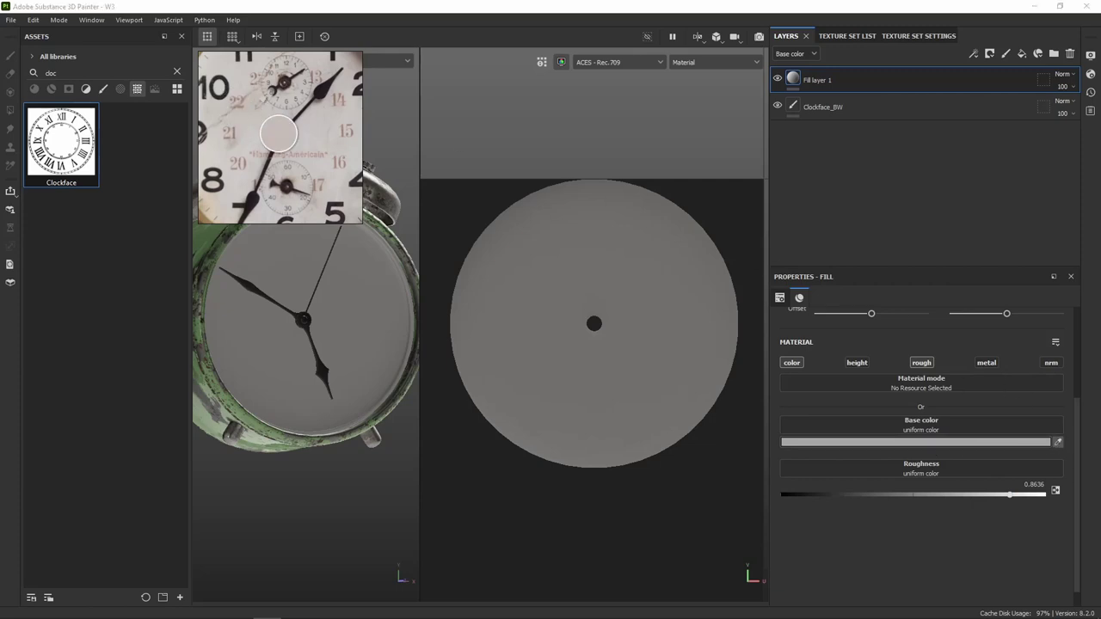
left_click(336, 156)
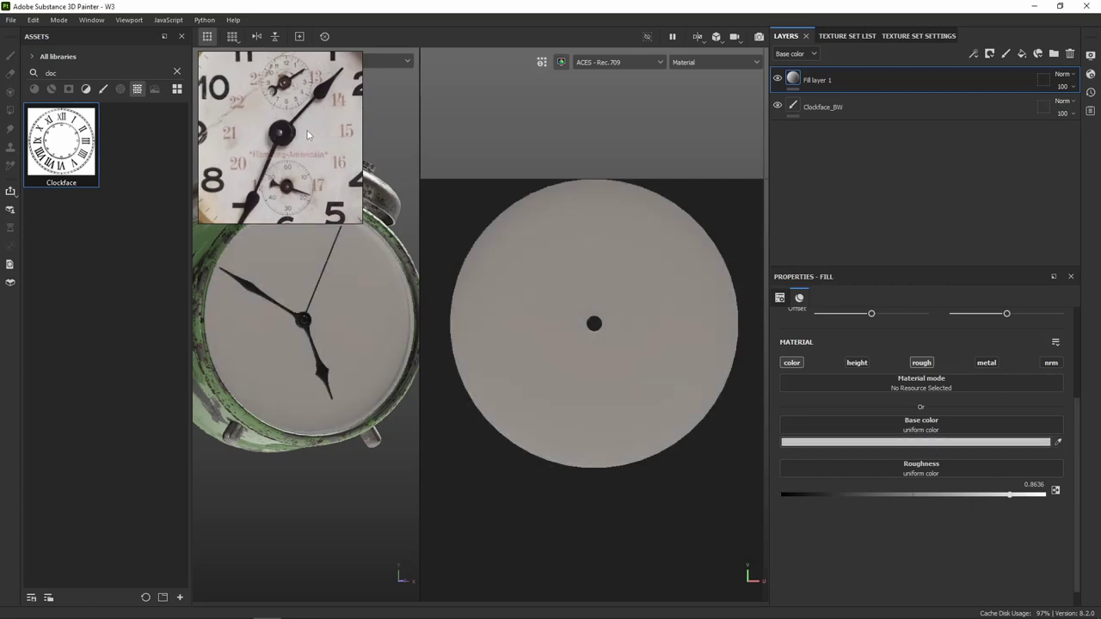
left_click(912, 443)
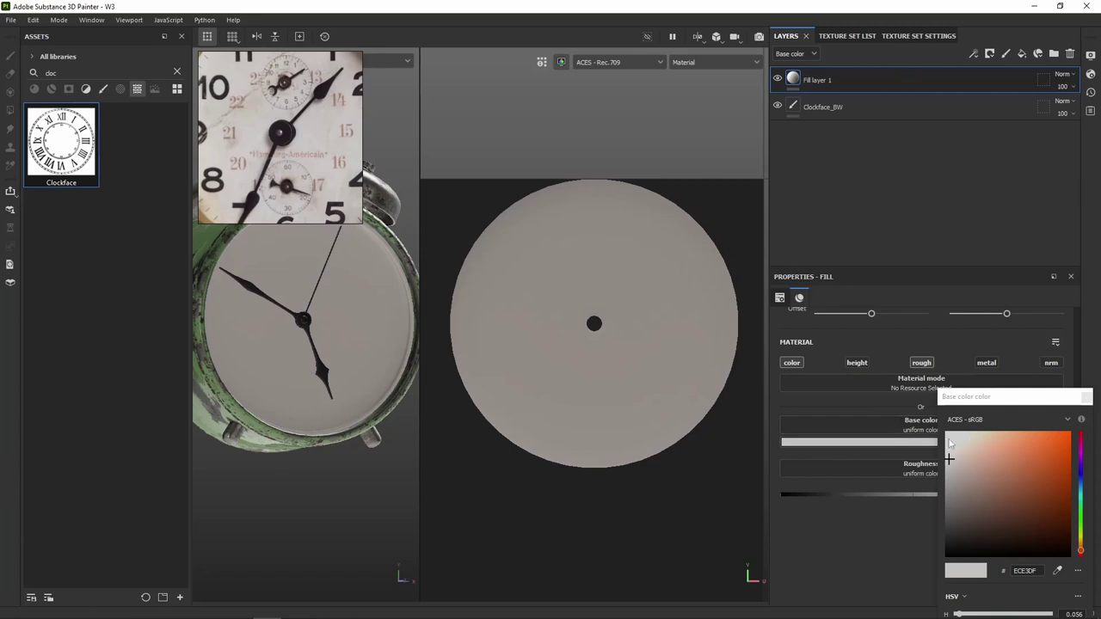
left_click(951, 442)
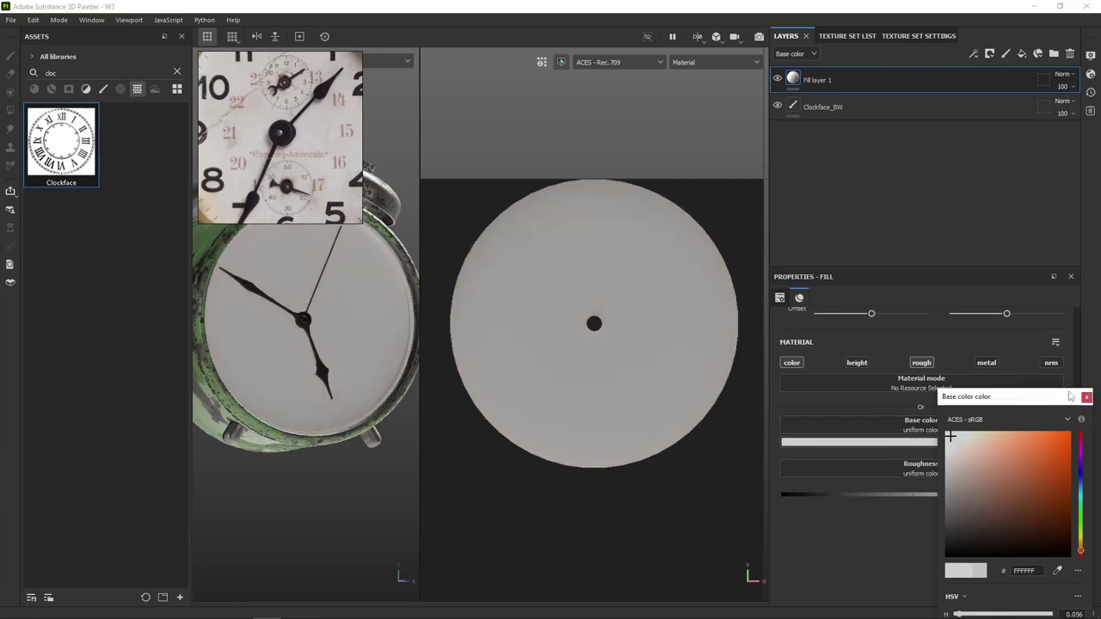
left_click_drag(974, 404, 831, 318)
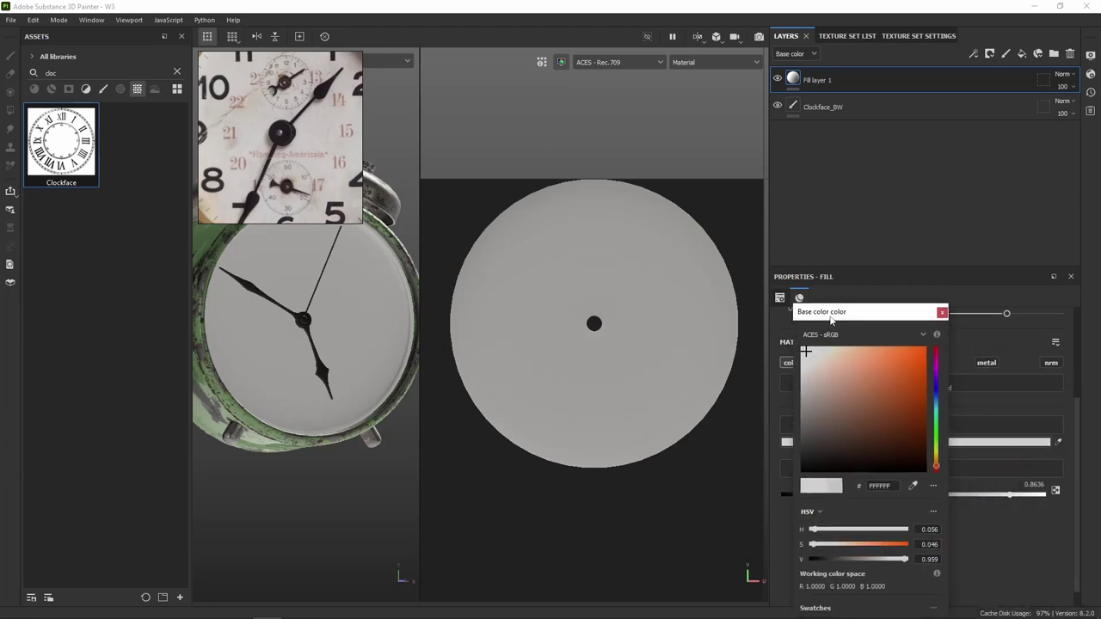
left_click_drag(804, 353, 802, 352)
left_click(943, 313)
left_click_drag(836, 82, 832, 119)
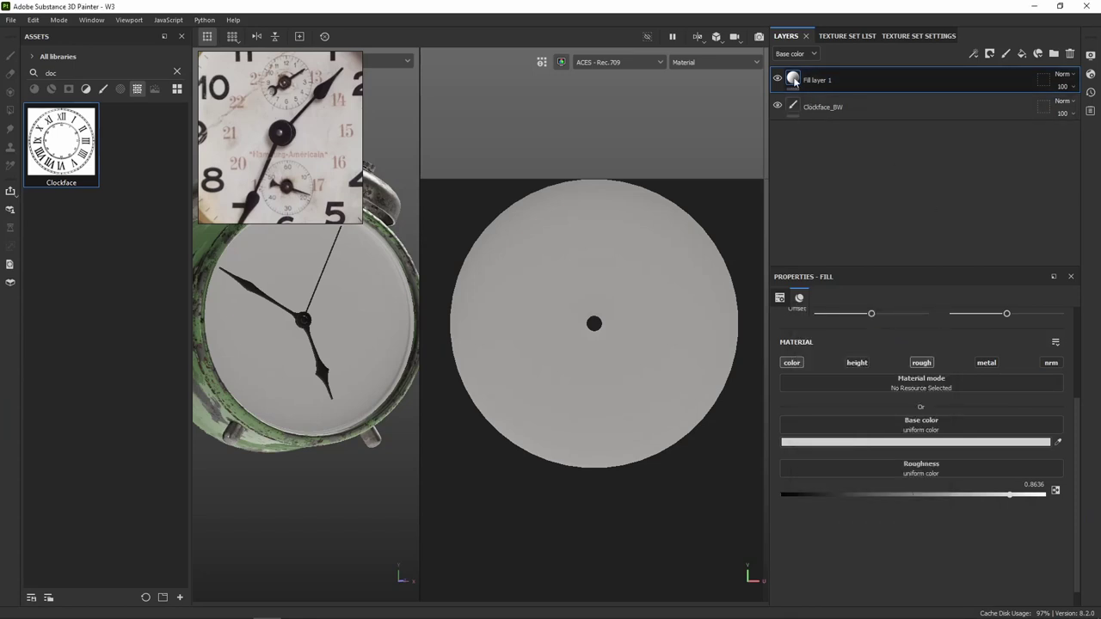
Set the Clockface_BW layer's blend mode to Multiply.
left_click(981, 86)
left_click(1064, 74)
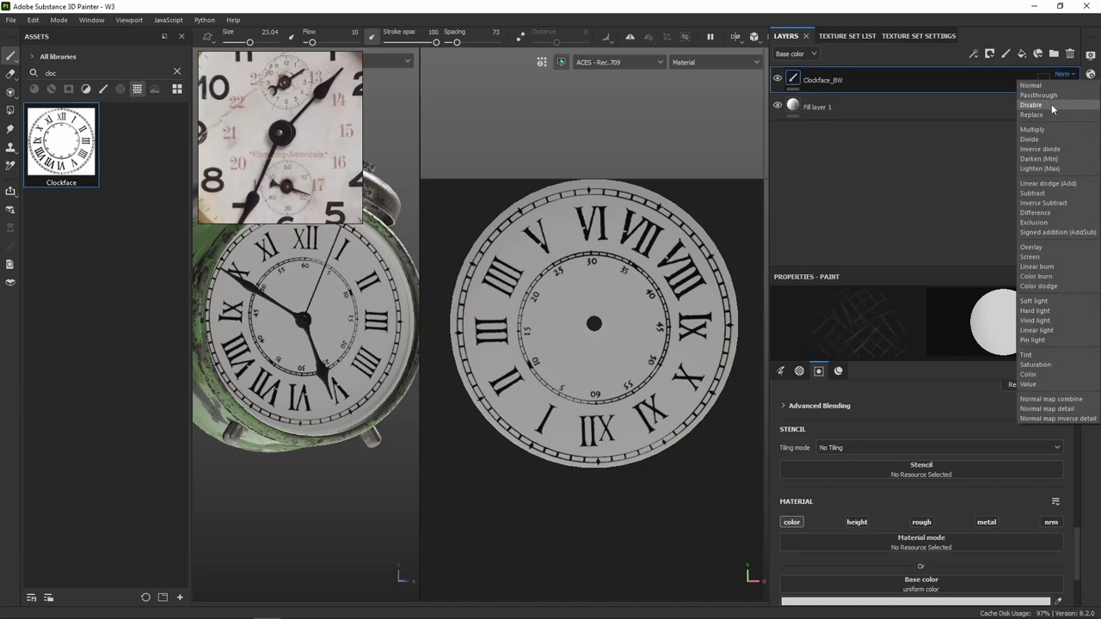
left_click(1051, 129)
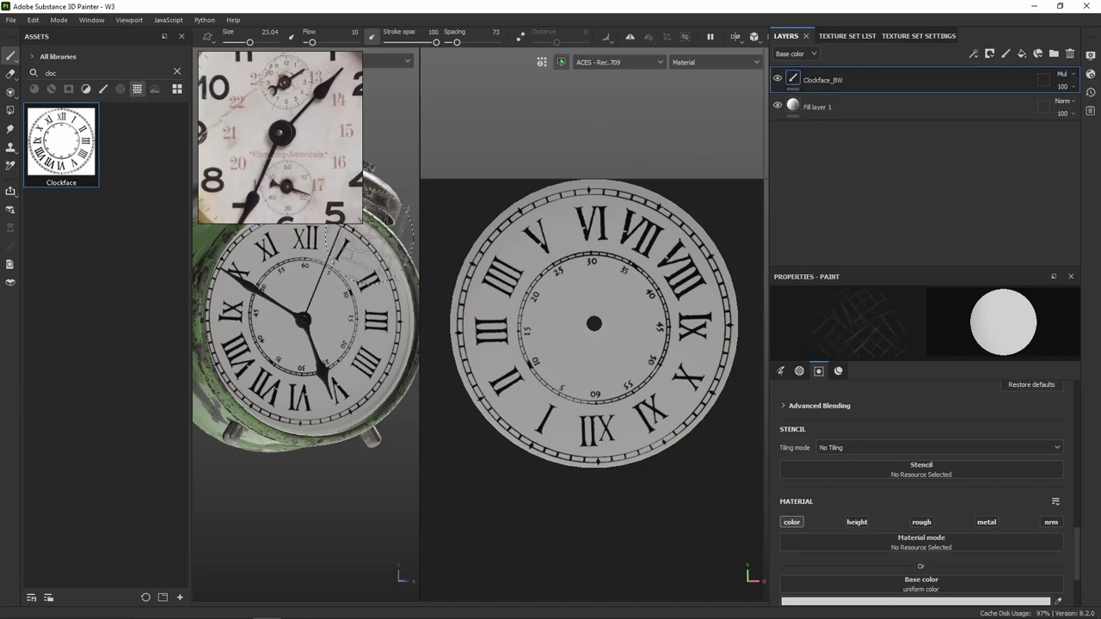
Switch the viewport to 3D only and orbit and zoom to view the clock face.
left_click(735, 37)
left_click(761, 67)
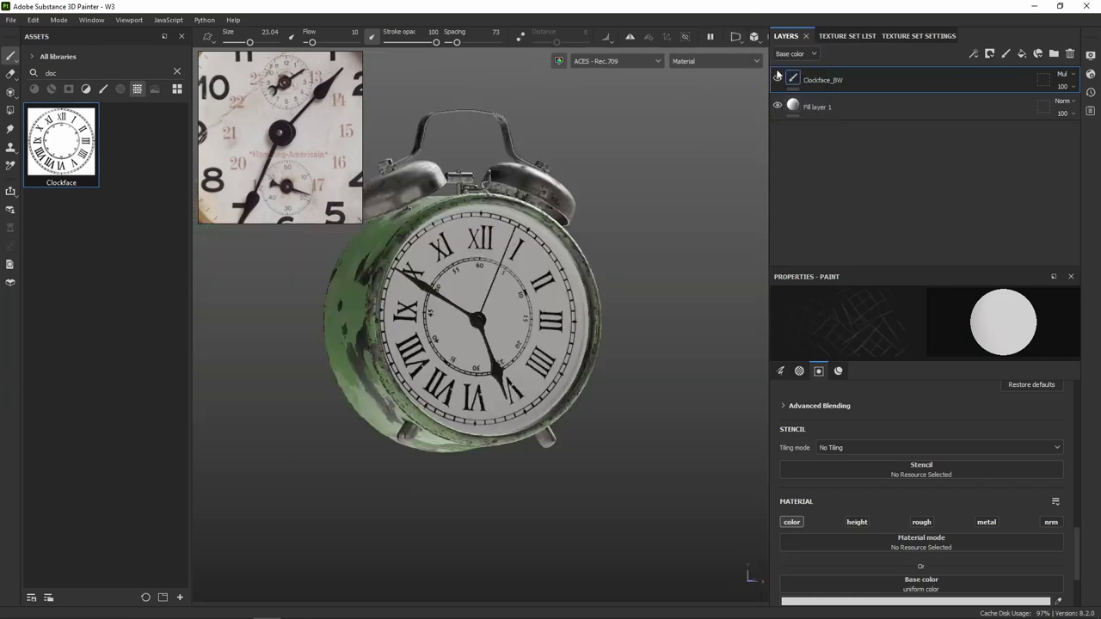
mouse_move(658, 162)
left_mouse_down("alt")
mouse_move(621, 209)
mouse_move(641, 256)
mouse_move(597, 219)
mouse_move(562, 230)
left_mouse_up("alt")
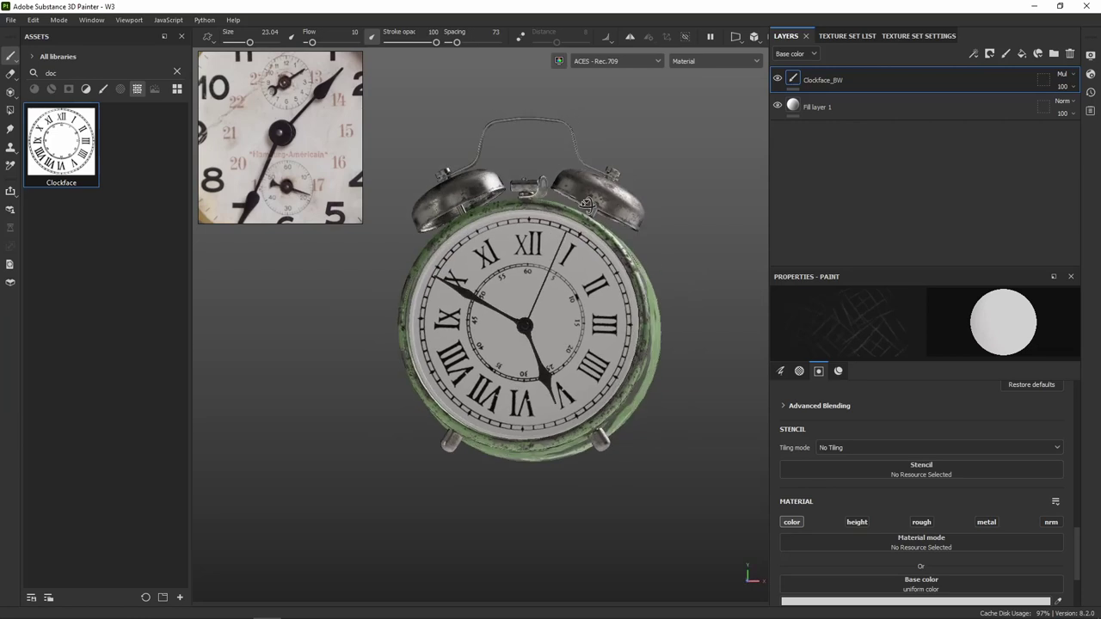
left_click_drag(562, 230, 500, 319, "alt")
scroll(500, 318, "up", 5)
scroll(503, 320, "up", 3)
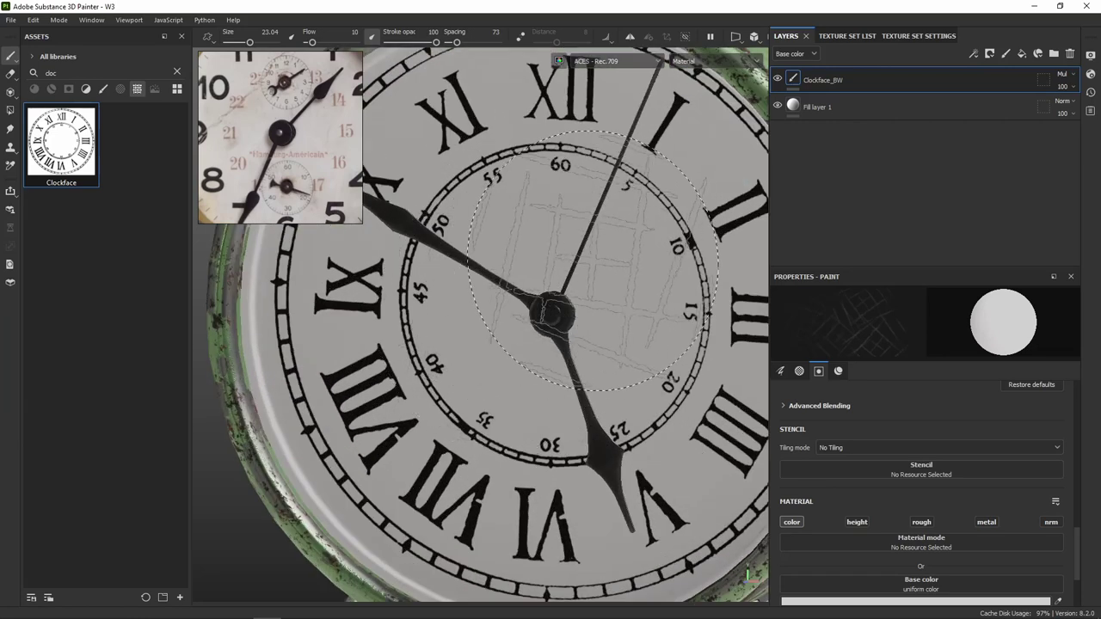
middle_click_drag(503, 319, 469, 334, "alt")
scroll(548, 271, "down", 3)
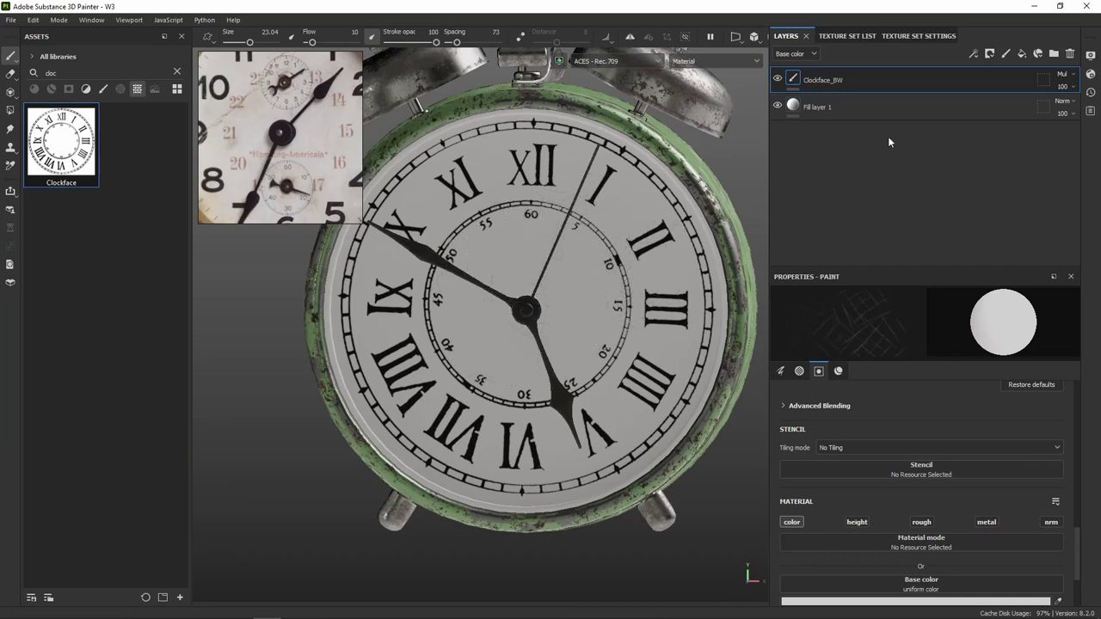
scroll(569, 288, "down", 3)
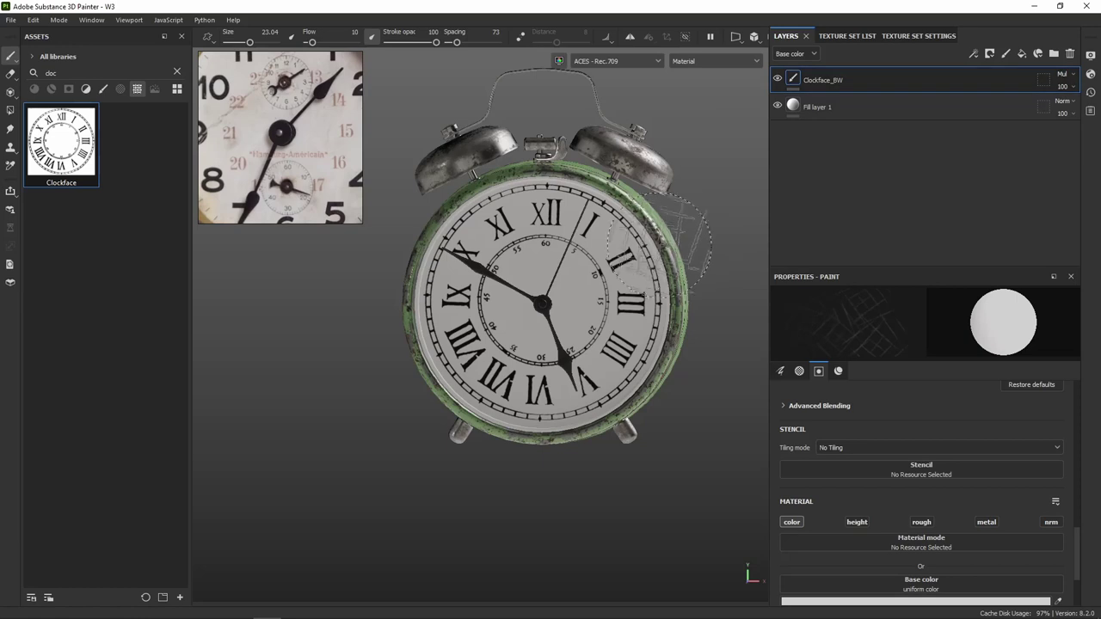
Clear the asset search and add Fill layer 2 above Clockface_BW.
left_click(825, 108)
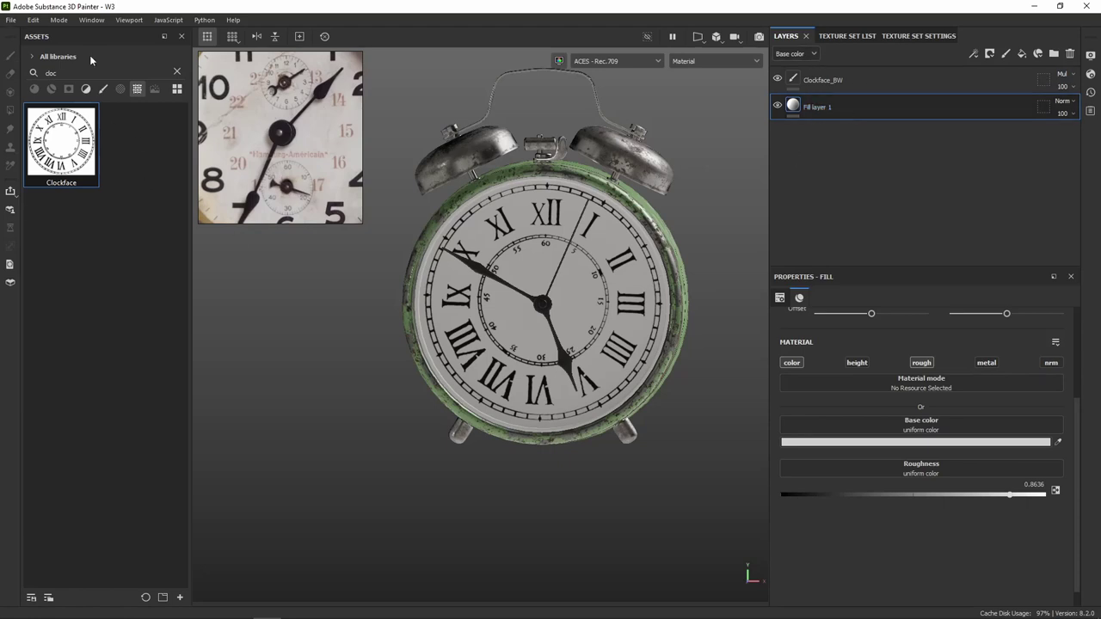
left_click(177, 73)
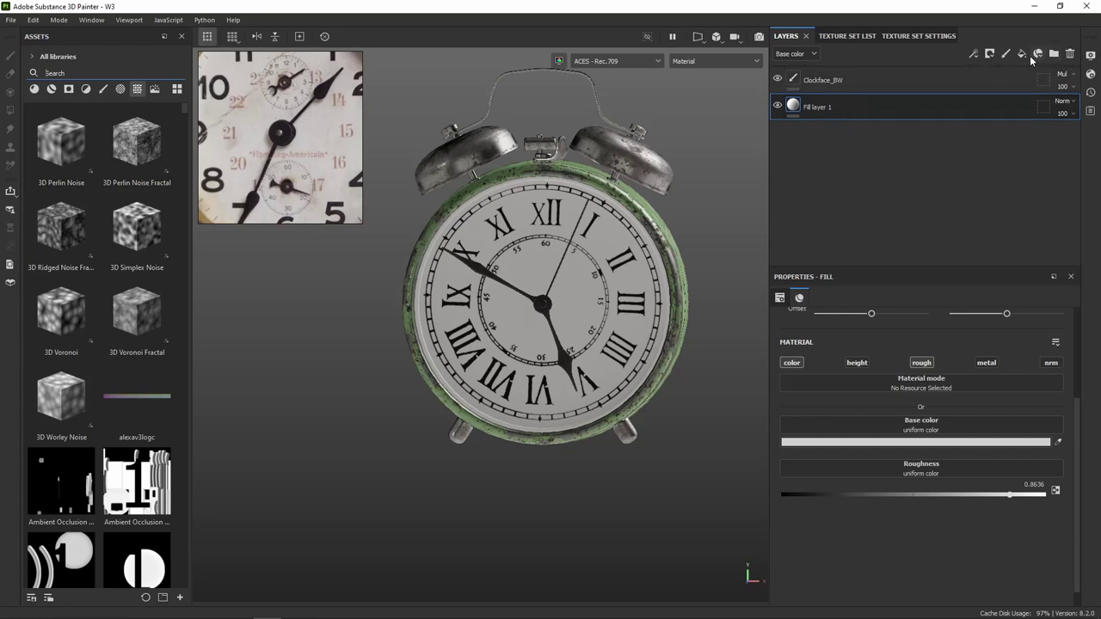
left_click(1022, 55)
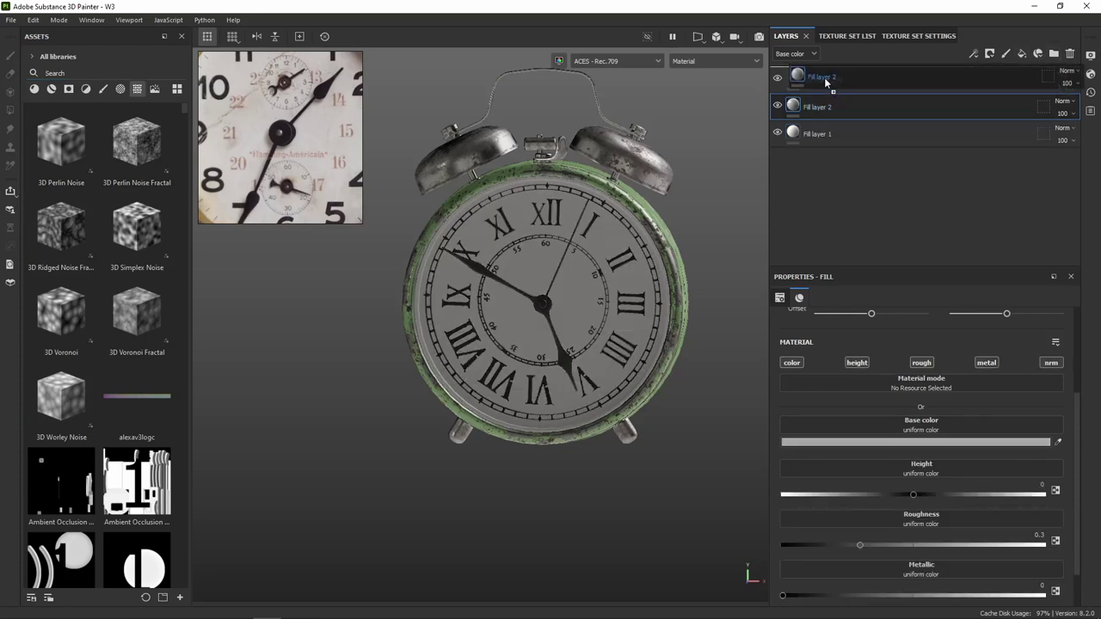
left_click_drag(823, 113, 823, 76)
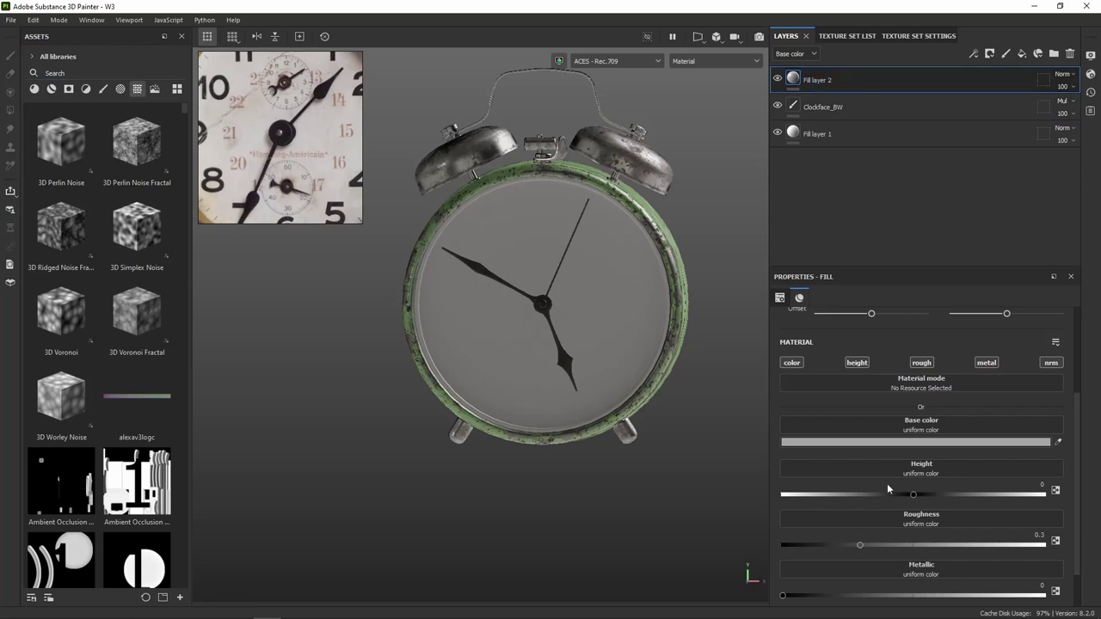
Disable the extra channels and sample warm beige FEDAB9 from the reference as base colour.
left_click(856, 362)
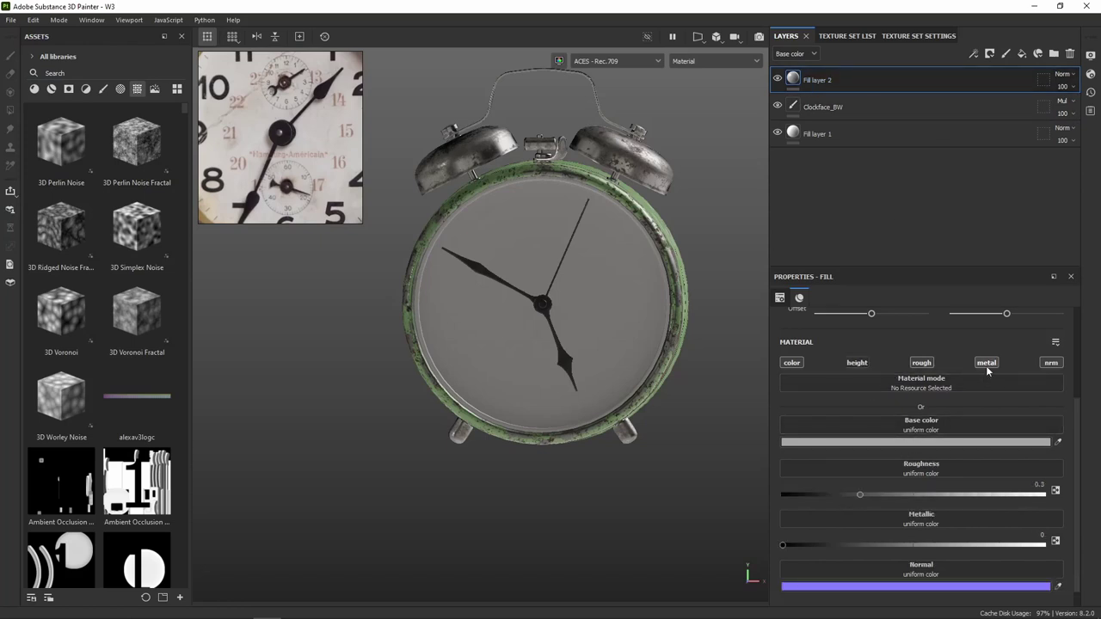
left_click(986, 362)
left_click(1051, 362)
left_click(916, 441)
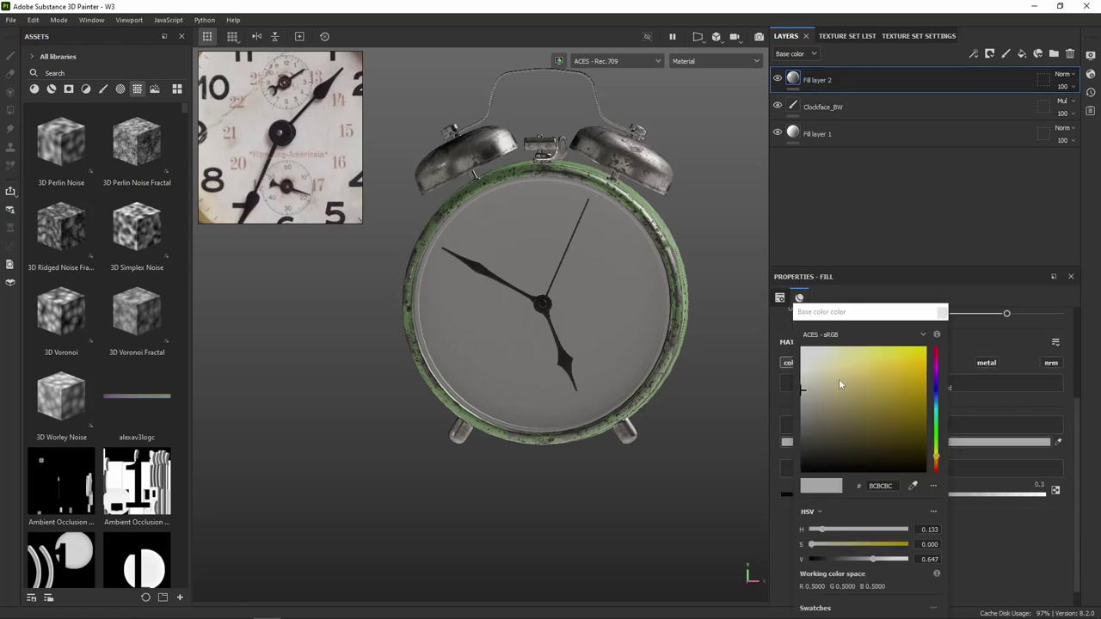
left_click(912, 486)
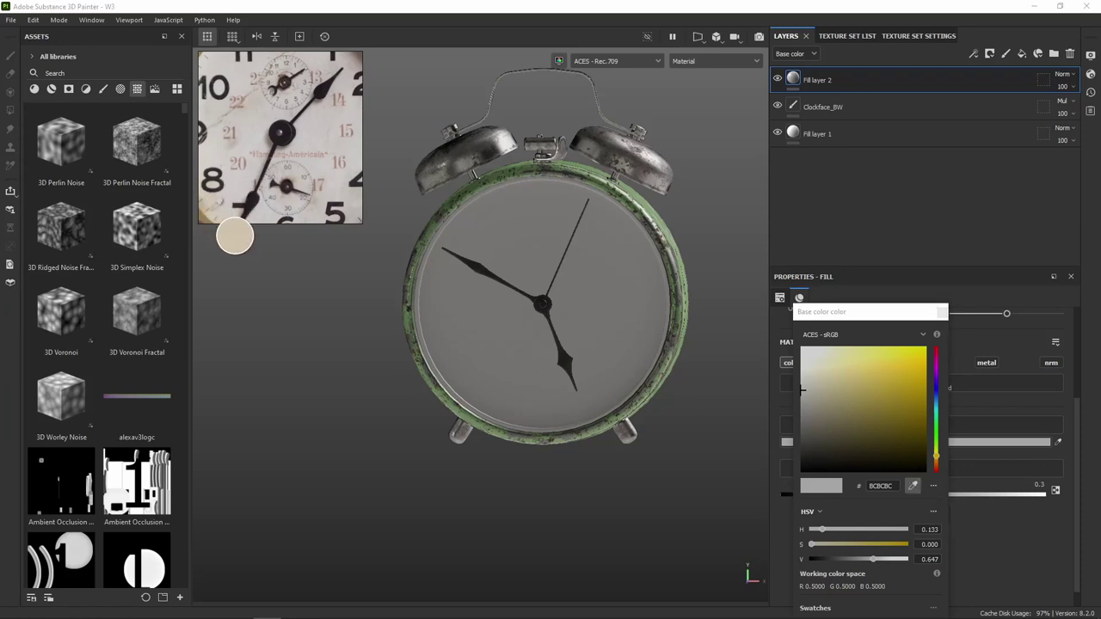
left_click(229, 229)
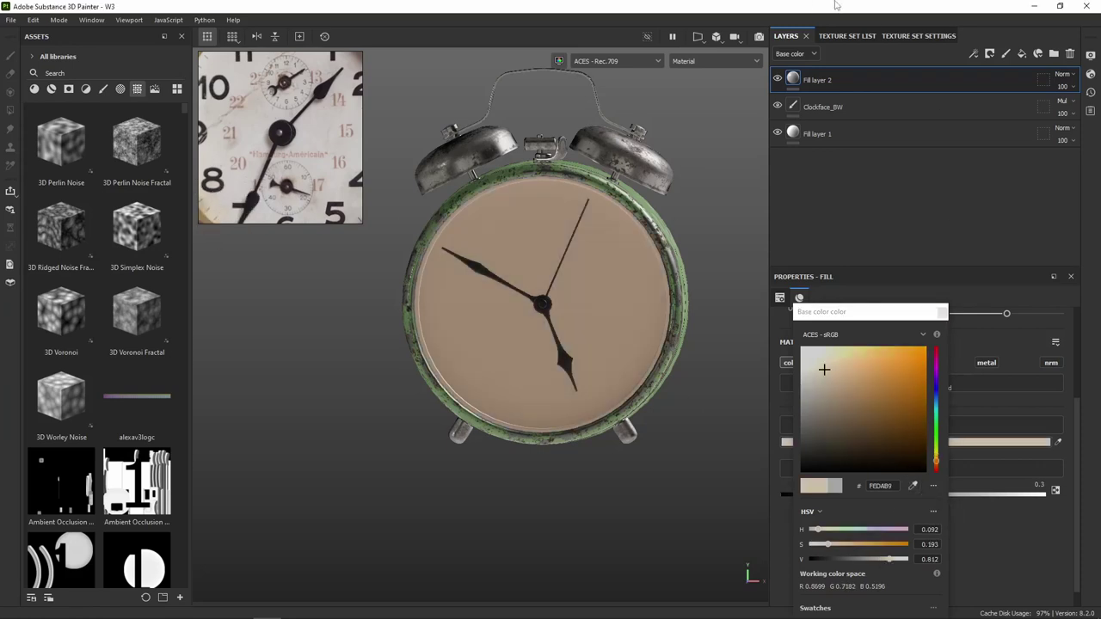
right_click(817, 80)
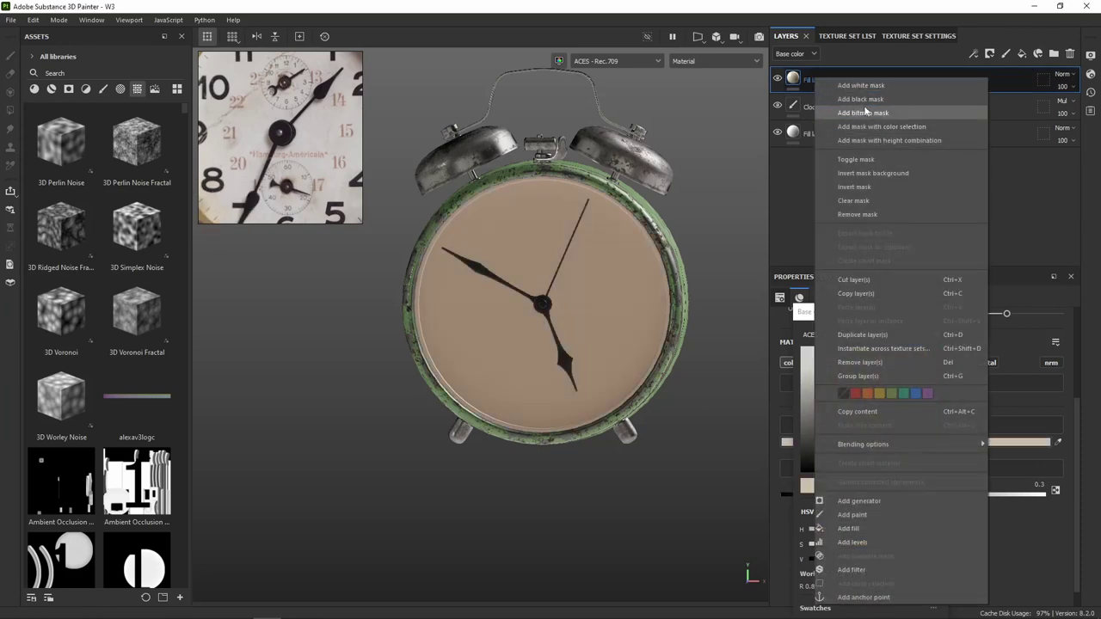
Add a black mask to Fill layer 2 with 3D Perlin Noise Fractal as brush grayscale.
left_click(779, 127)
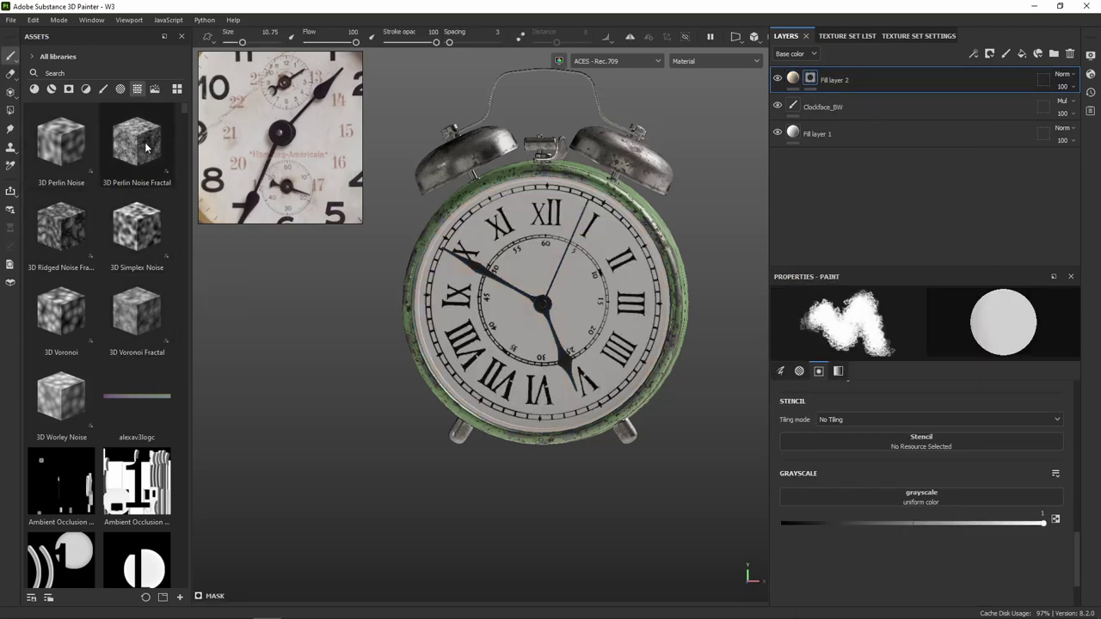
left_click_drag(370, 299, 916, 501)
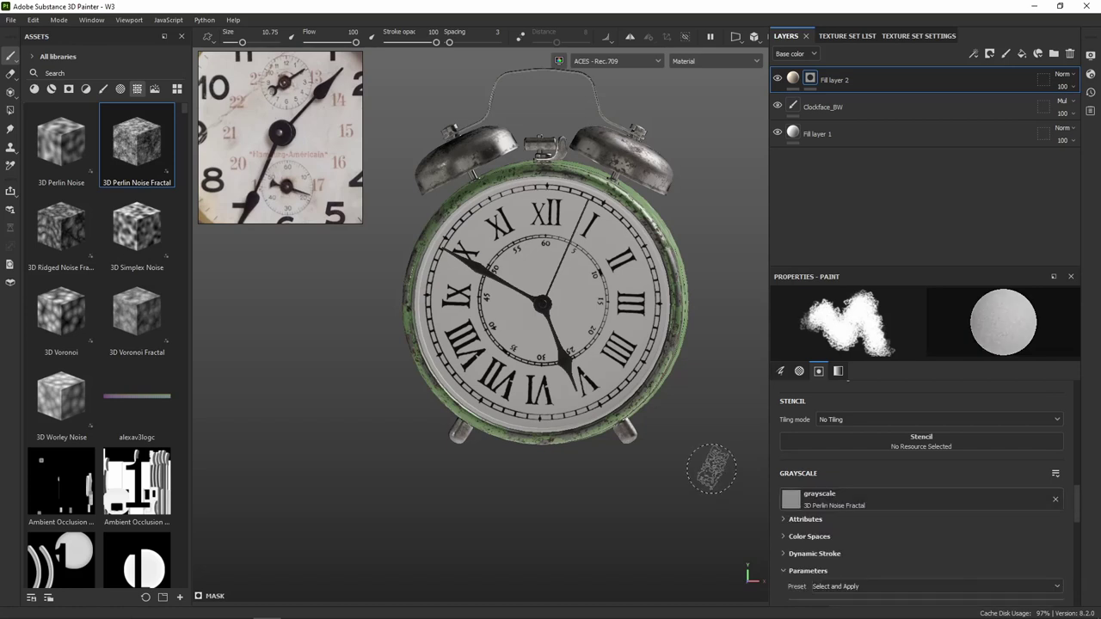
left_click(779, 81)
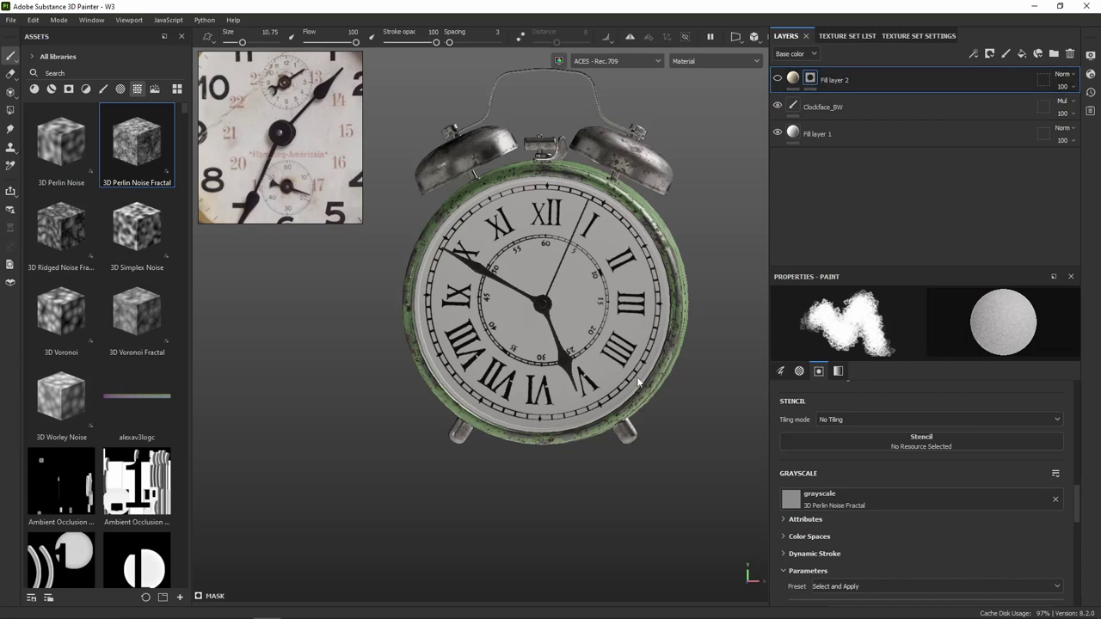
Isolate Fill layer 2's mask across the whole clock and open the mask's context menu.
scroll(566, 315, "up", 2)
scroll(537, 292, "up", 2)
scroll(556, 276, "up", 1)
scroll(555, 276, "down", 2)
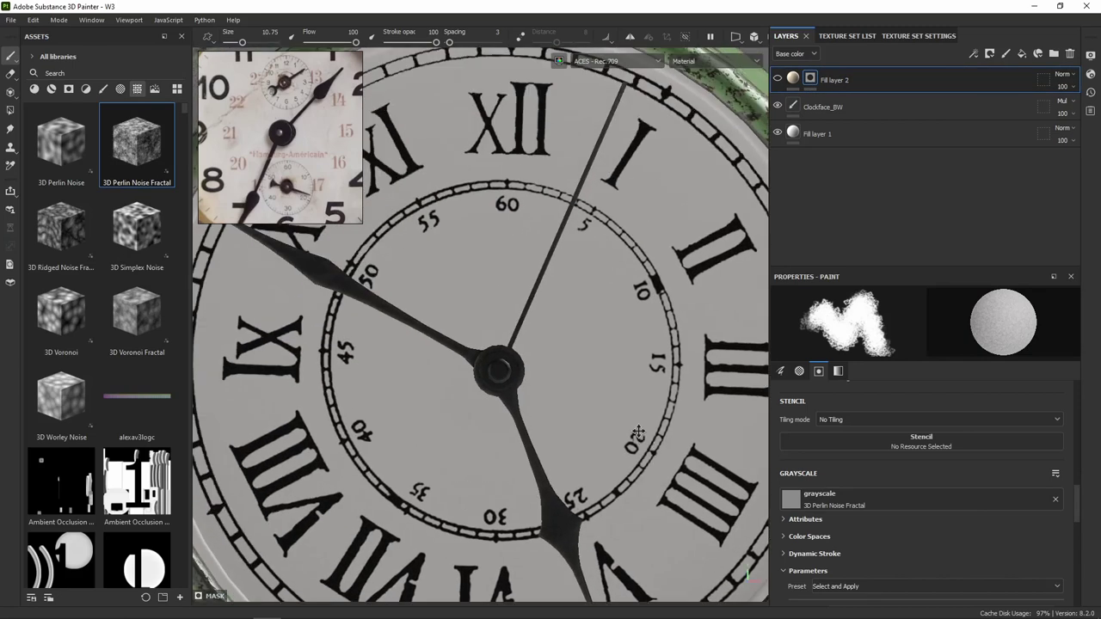
left_click(809, 80, "alt")
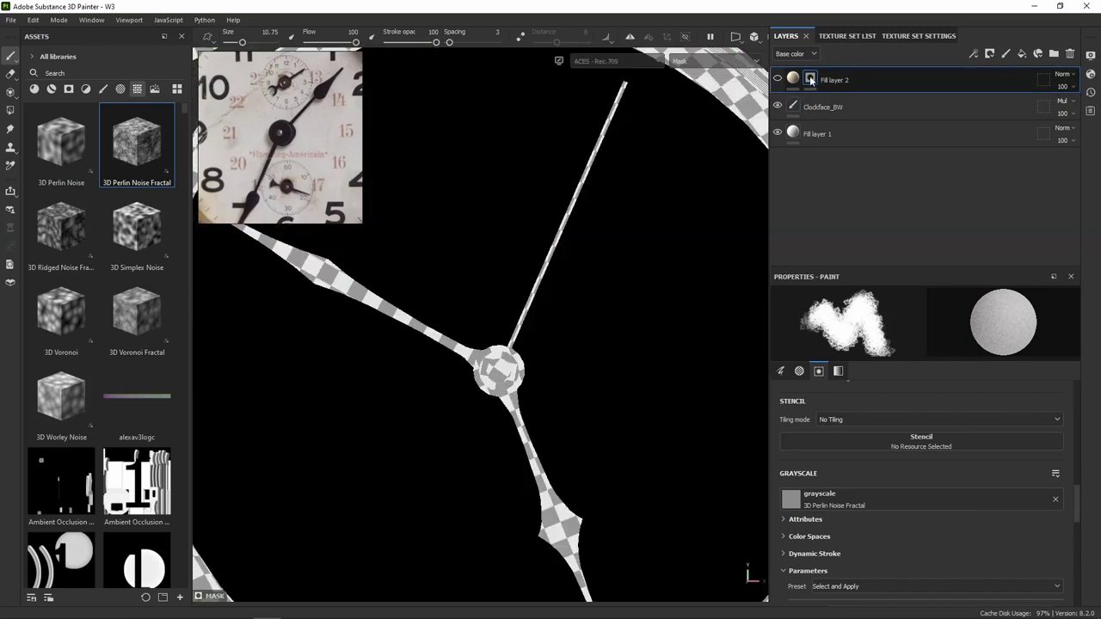
scroll(645, 253, "down", 3)
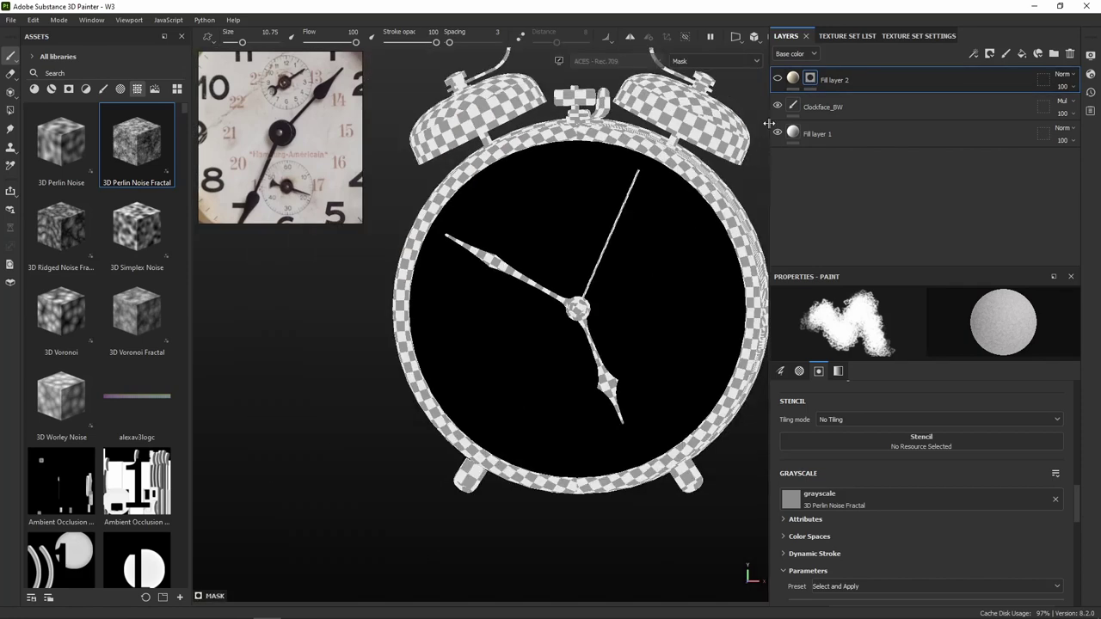
right_click(812, 80)
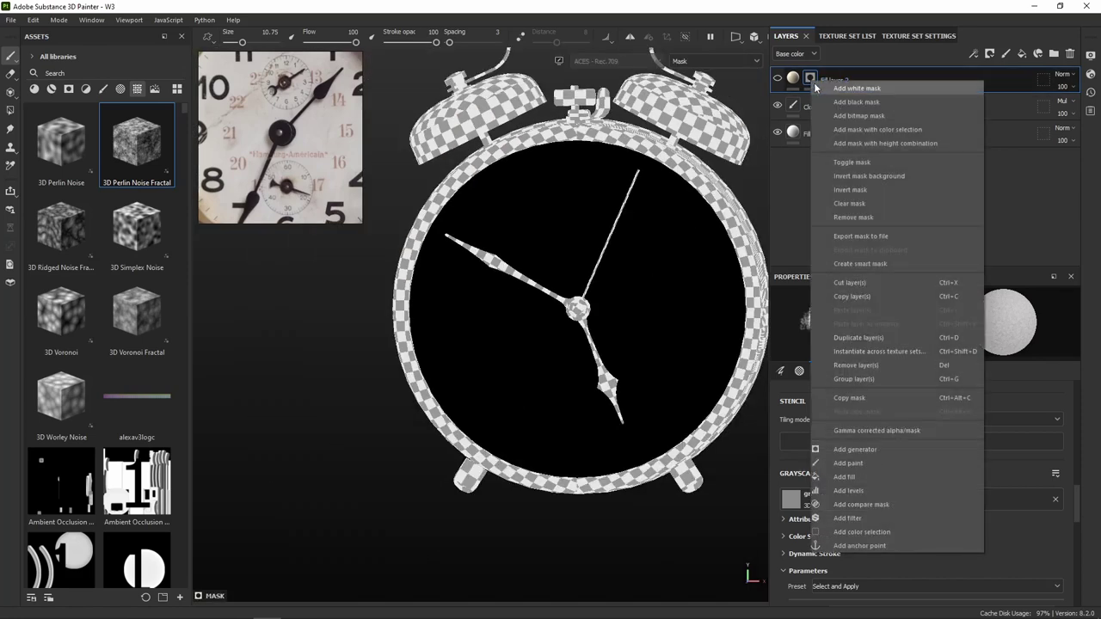
Add a fill effect to Fill layer 2's mask using 3D Perlin Noise Fractal.
left_click(868, 479)
mouse_move(135, 142)
left_mouse_down()
mouse_move(898, 411)
mouse_move(900, 364)
left_mouse_up()
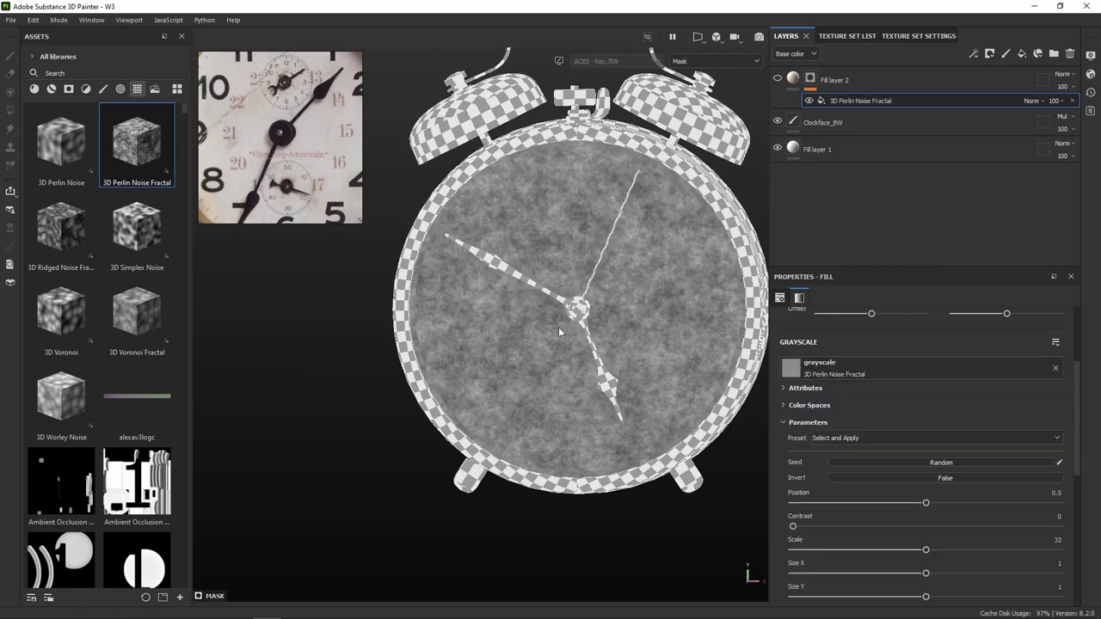
left_click(790, 79)
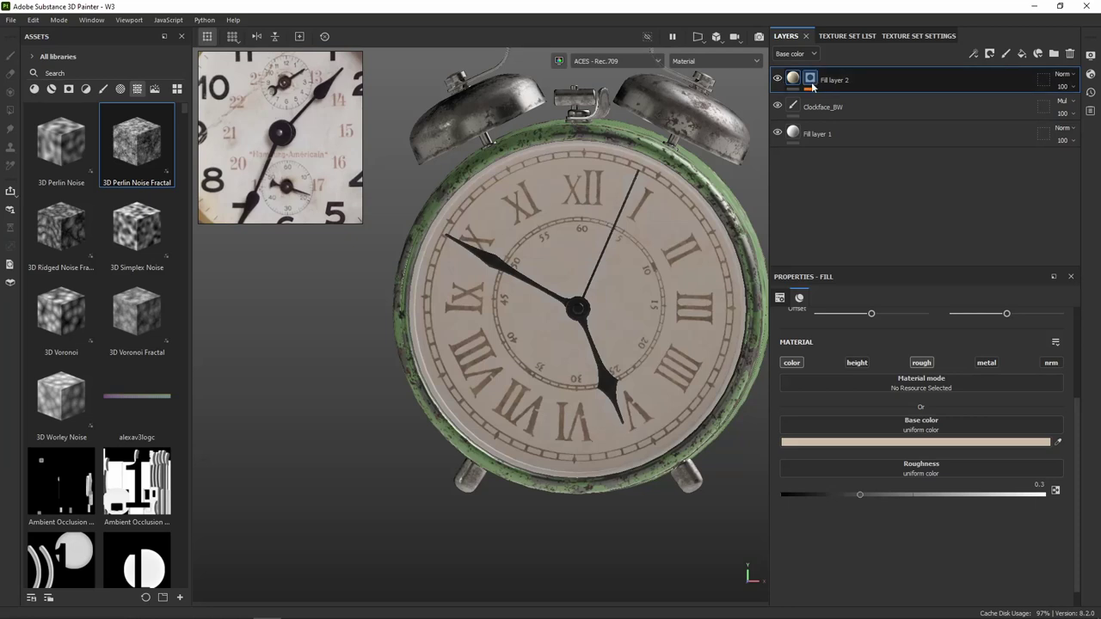
left_click(811, 81)
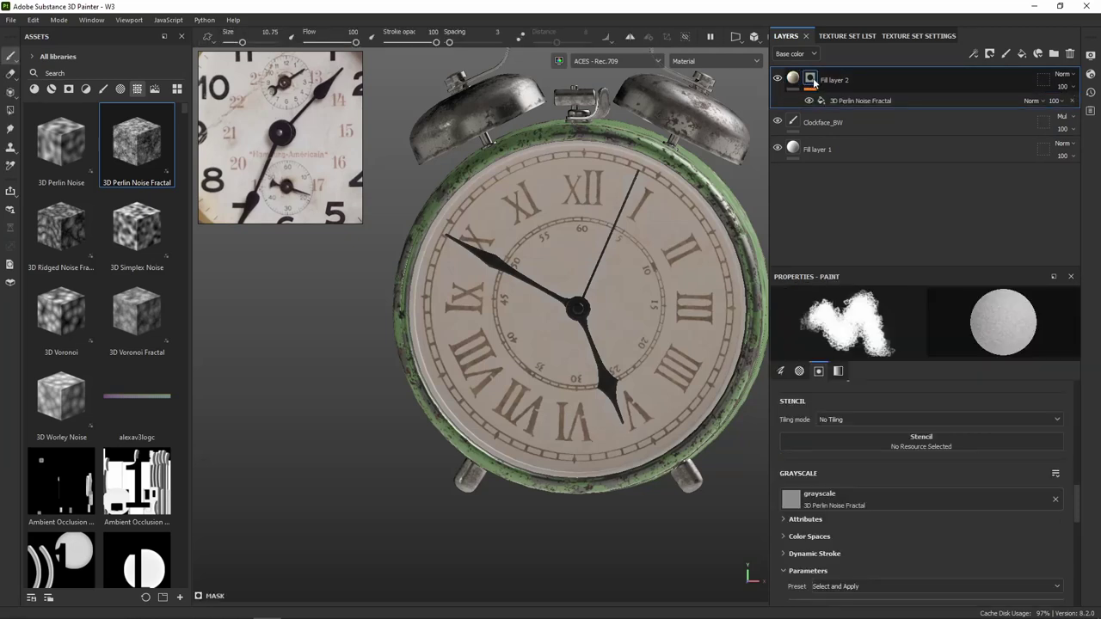
Reduce the mask brush's noise scale and remove the noise texture from its grayscale slot.
scroll(980, 533, "down", 5)
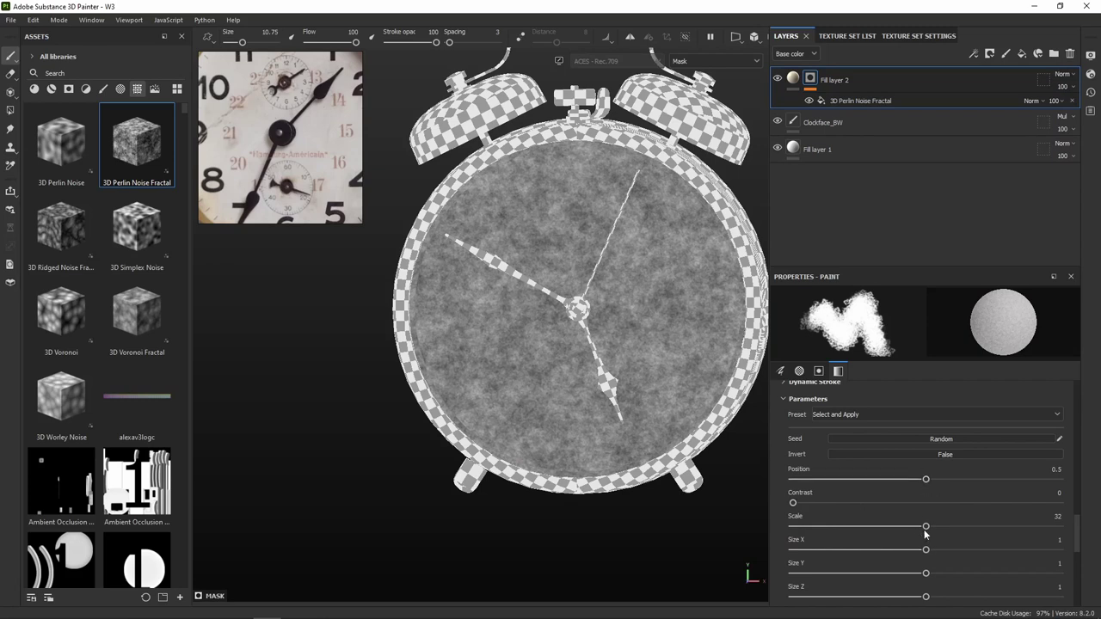
left_click_drag(941, 527, 918, 529)
scroll(960, 550, "down", 3)
scroll(960, 551, "down", 3)
scroll(959, 551, "down", 3)
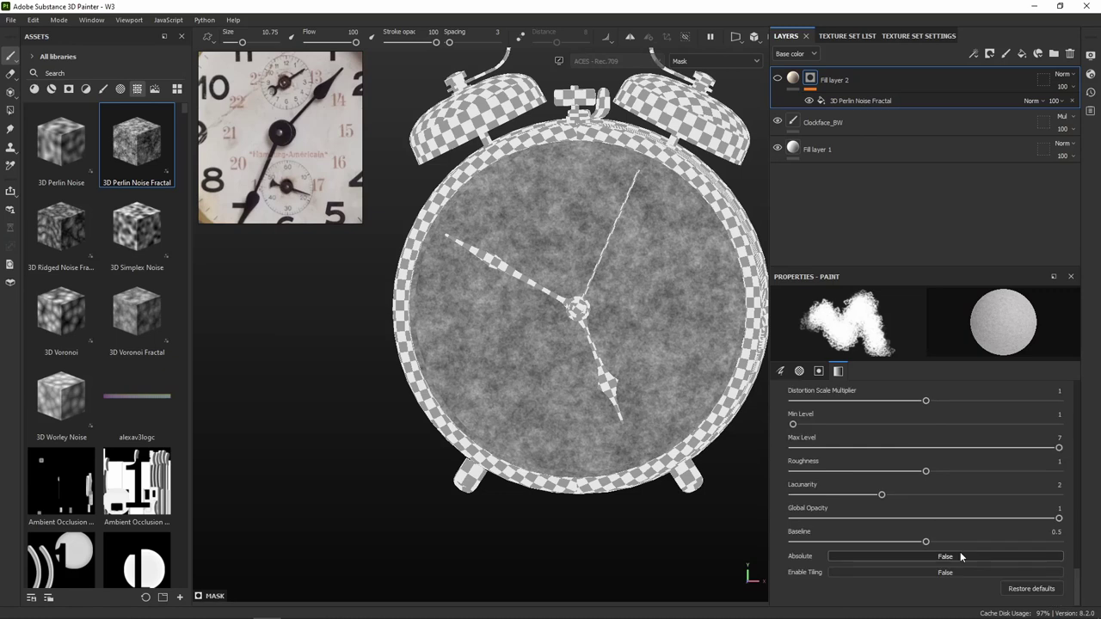
scroll(930, 488, "up", 5)
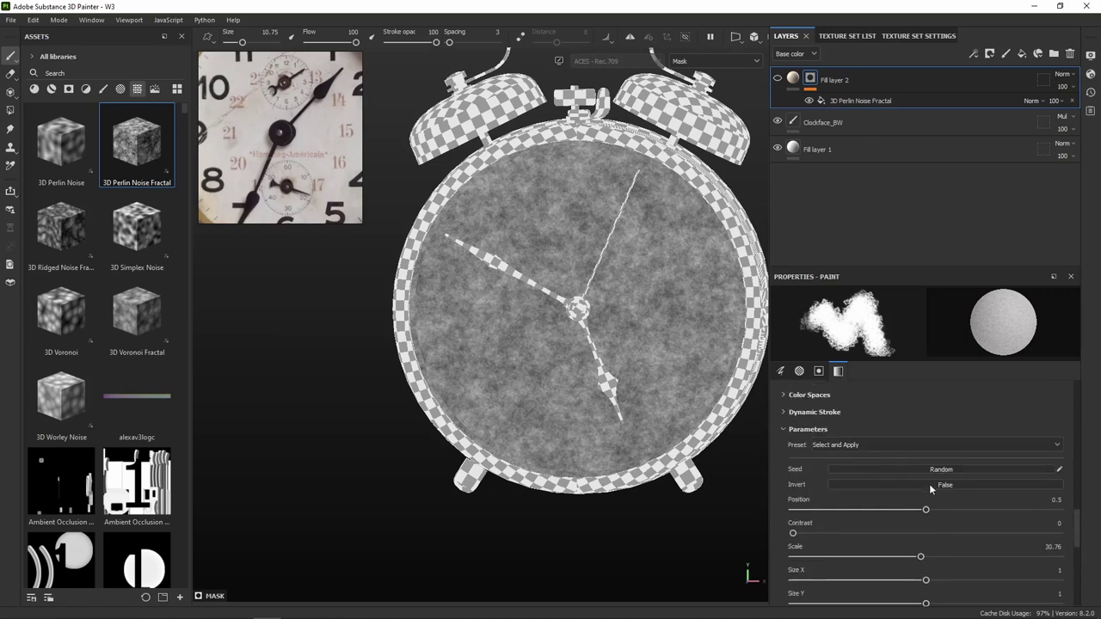
left_click(859, 96)
scroll(946, 542, "down", 2)
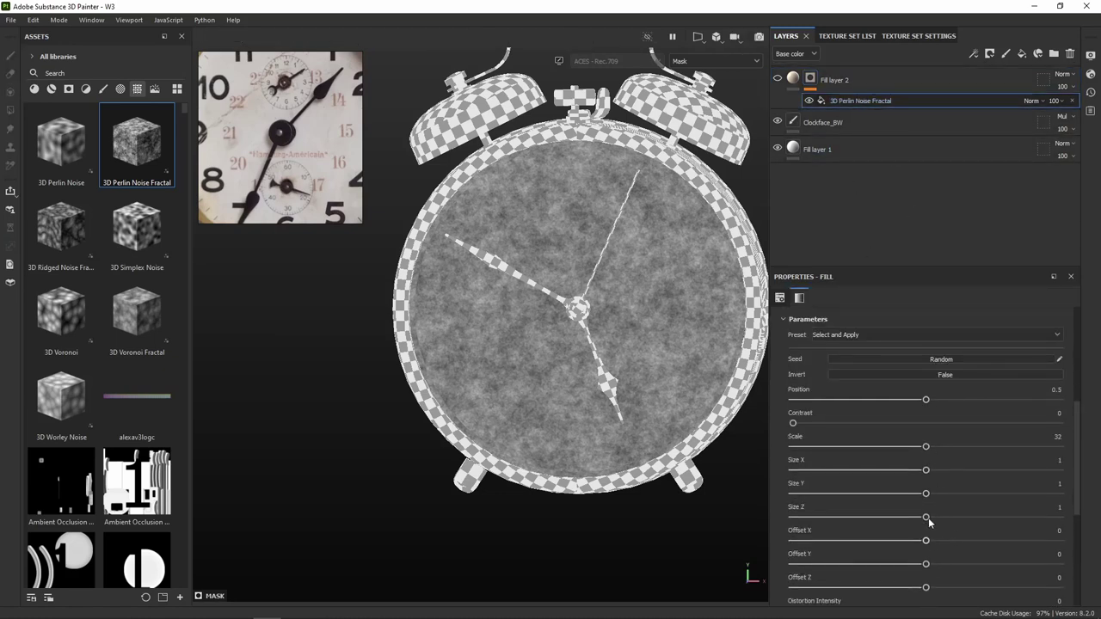
left_click(833, 79)
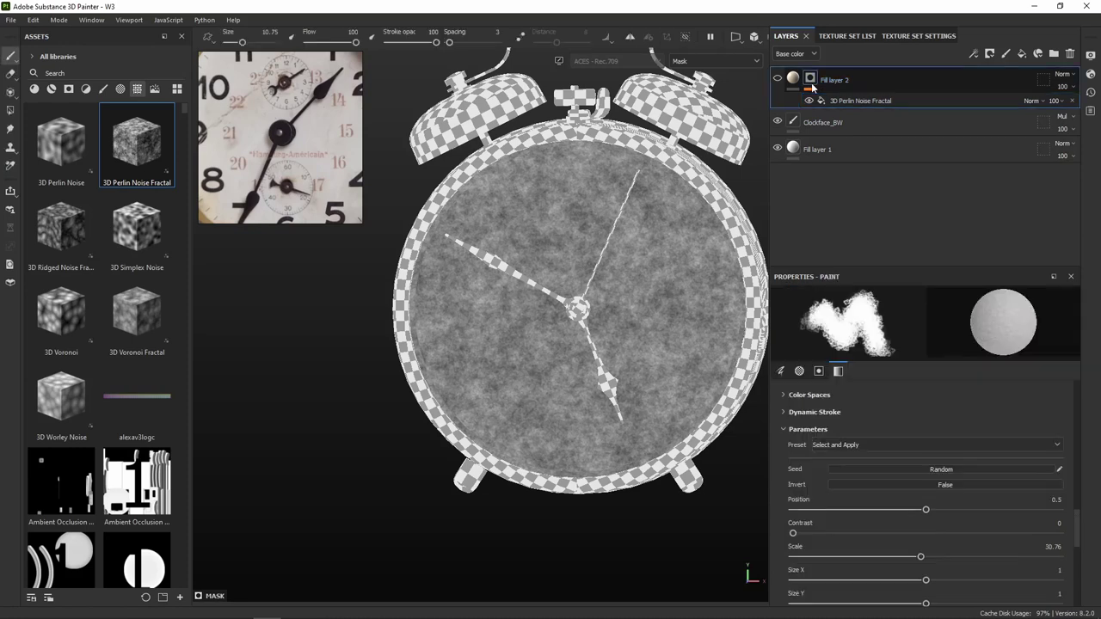
scroll(1003, 538, "down", 2)
scroll(1001, 534, "up", 4)
scroll(1001, 509, "up", 3)
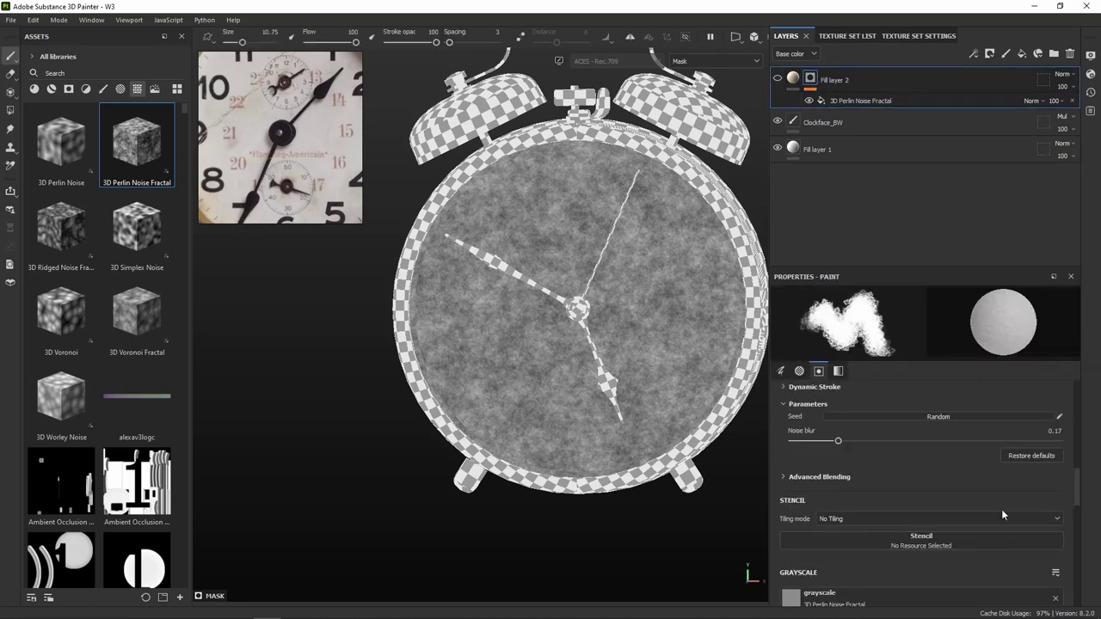
left_click(1051, 600)
scroll(1002, 560, "down", 1)
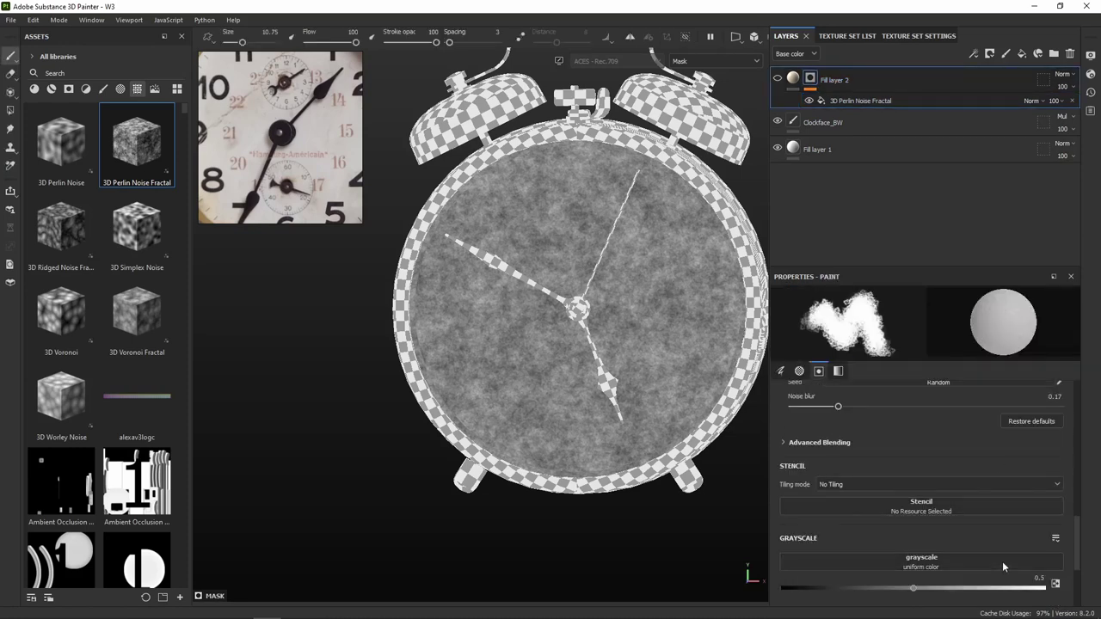
scroll(1002, 562, "down", 1)
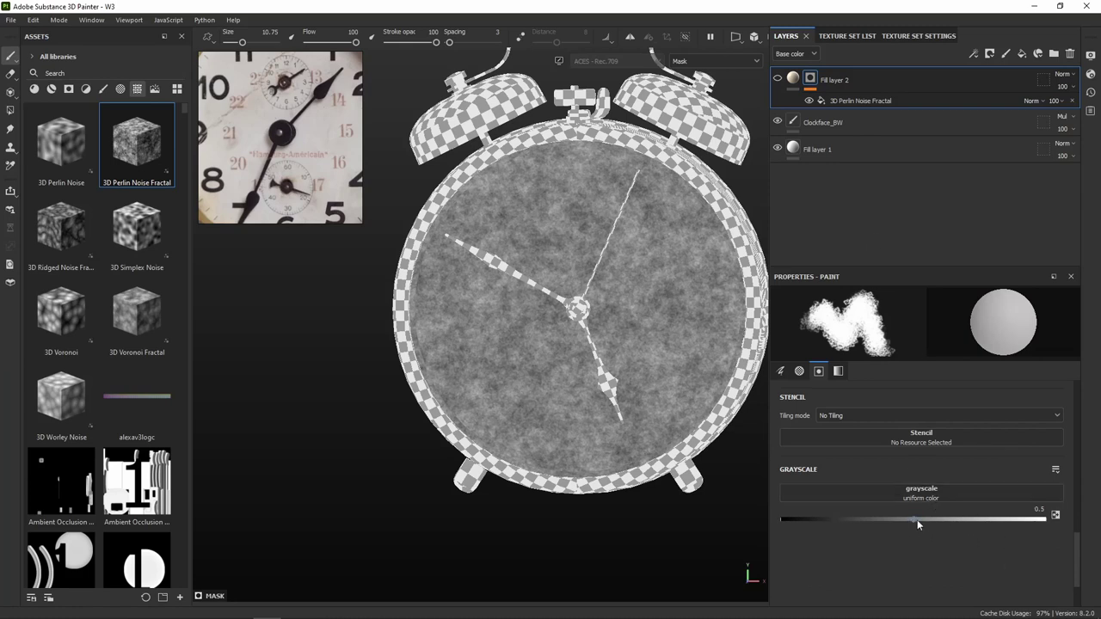
Try tri-planar projection on the noise fill, then keep it on UV projection.
left_click(860, 101)
scroll(930, 510, "up", 1)
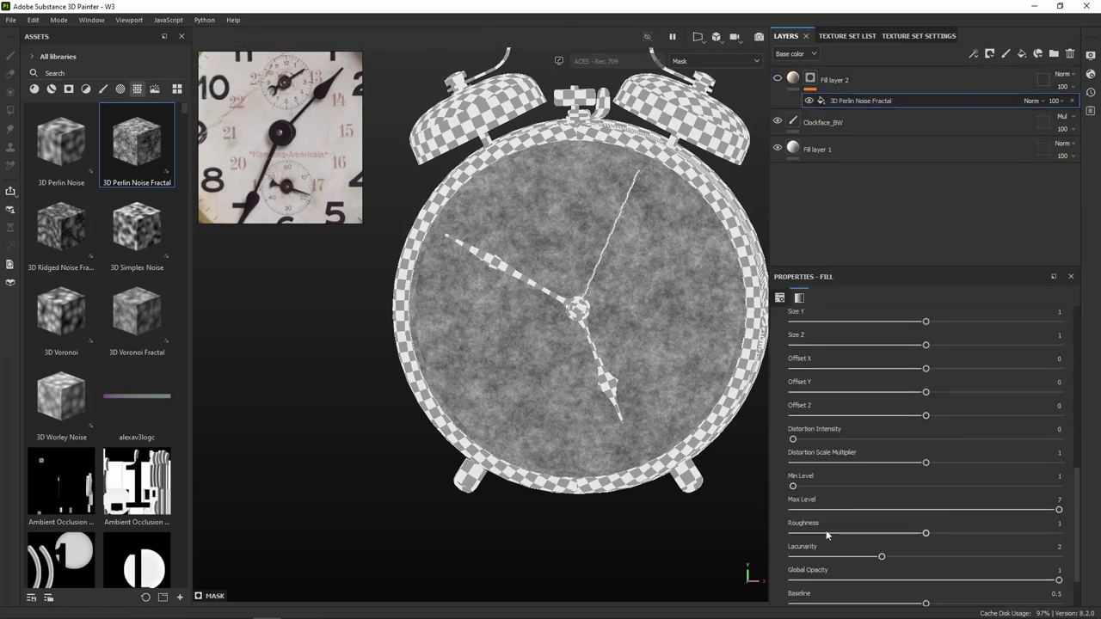
scroll(826, 494, "up", 1)
scroll(830, 456, "up", 3)
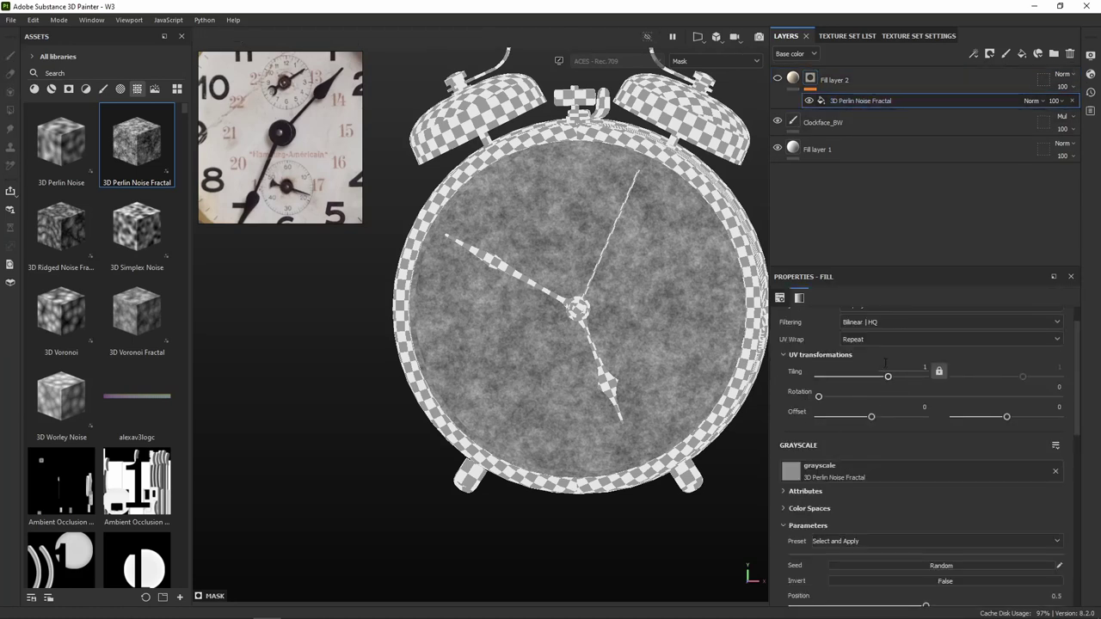
scroll(869, 378, "up", 1)
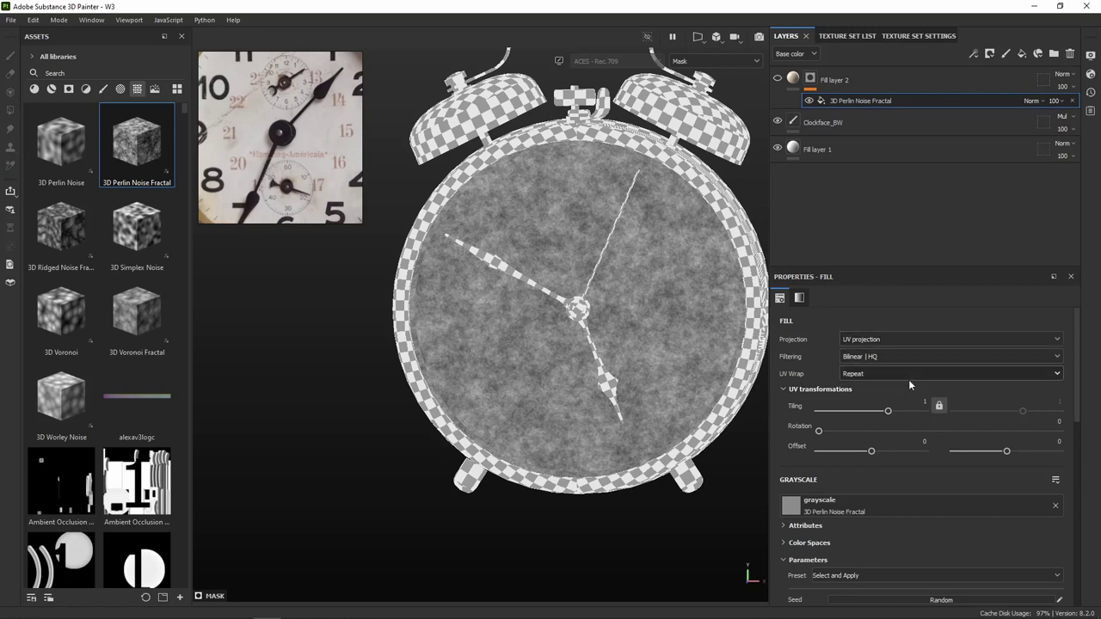
left_click(892, 341)
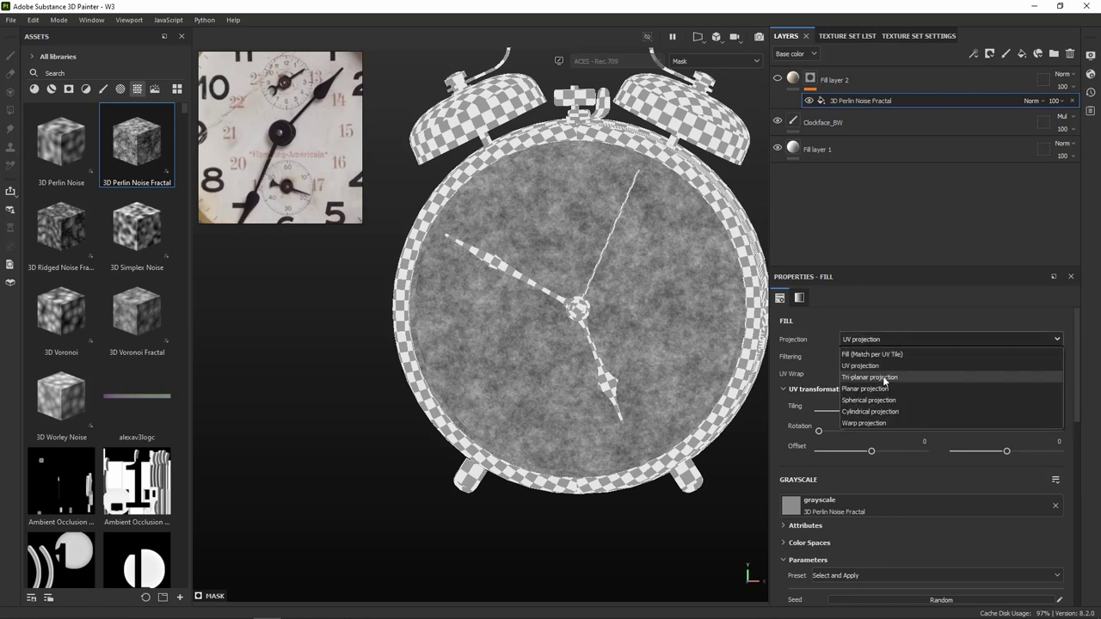
left_click(882, 376)
left_click(889, 340)
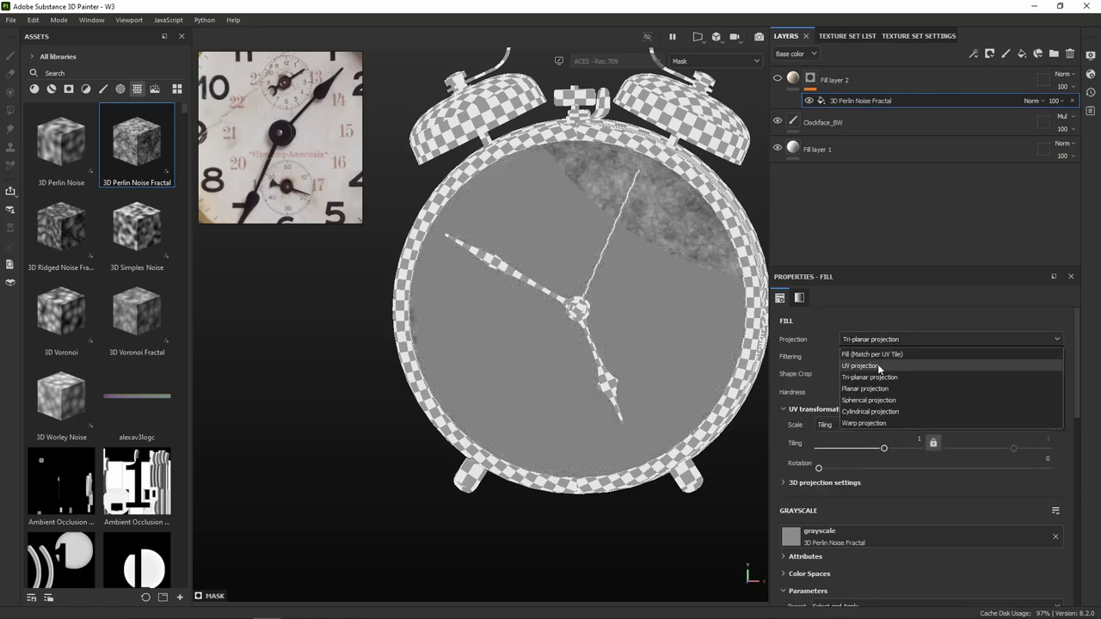
left_click(878, 362)
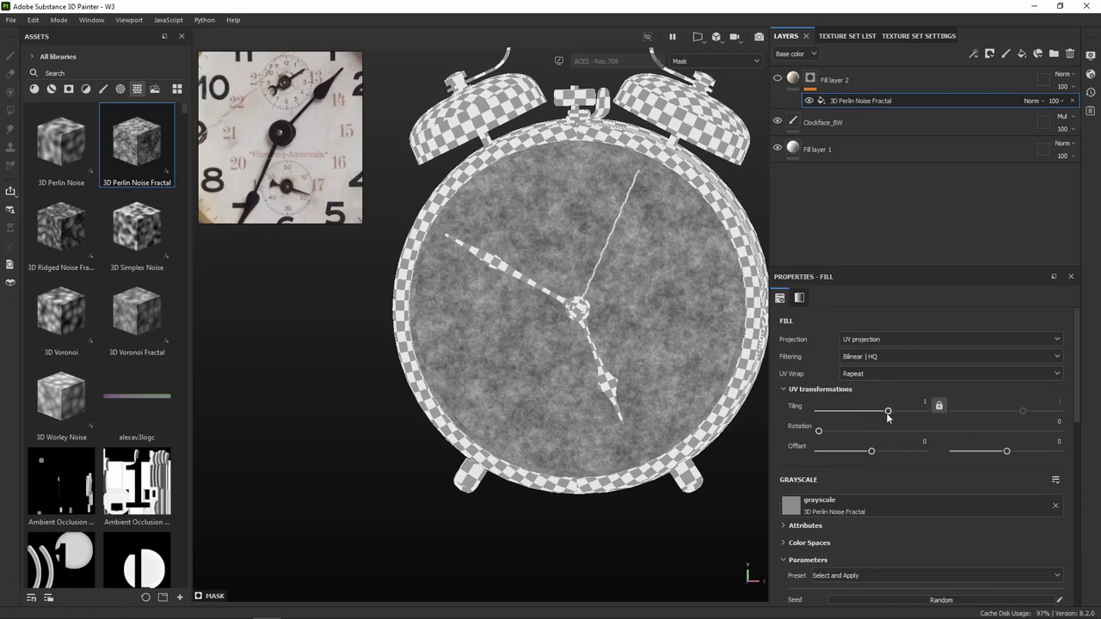
left_click(888, 416)
scroll(919, 524, "down", 1)
scroll(920, 523, "down", 2)
scroll(919, 522, "down", 3)
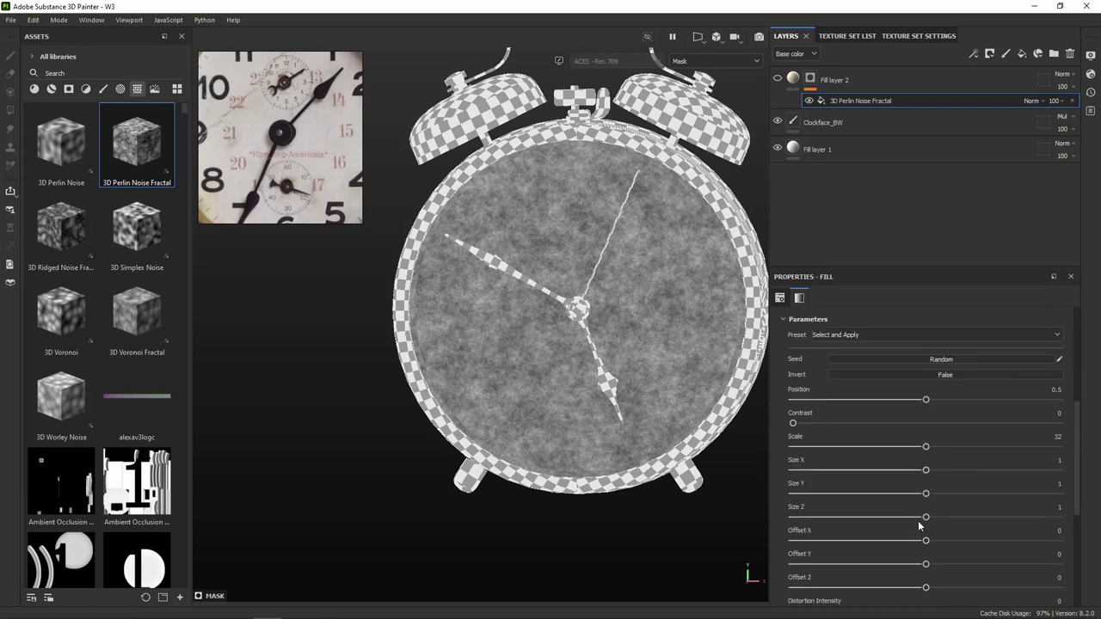
scroll(847, 485, "down", 1)
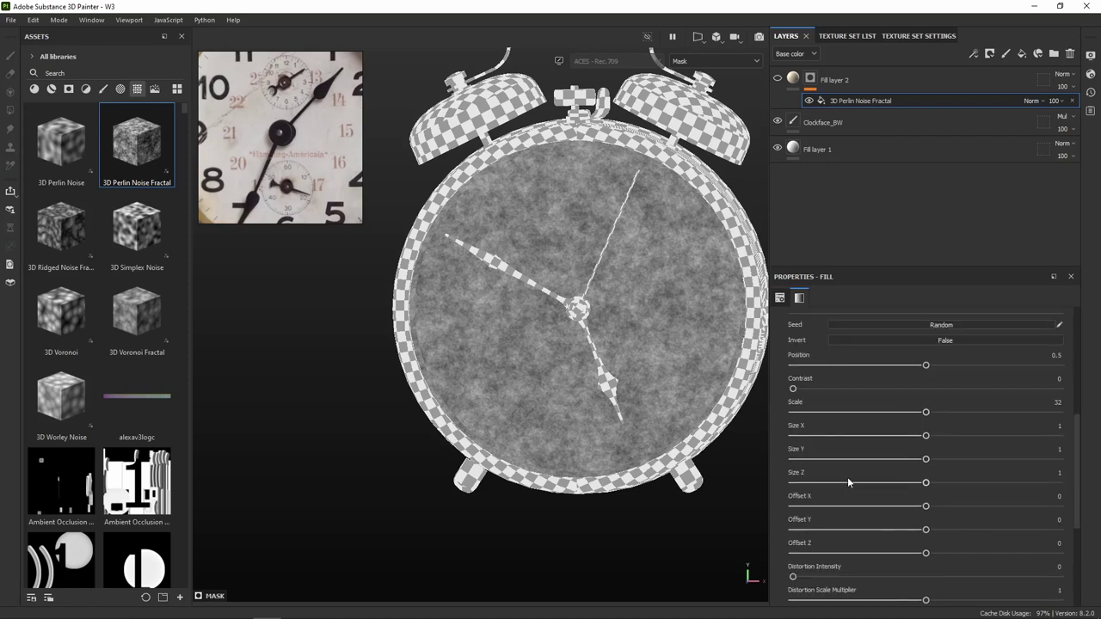
scroll(916, 541, "down", 1)
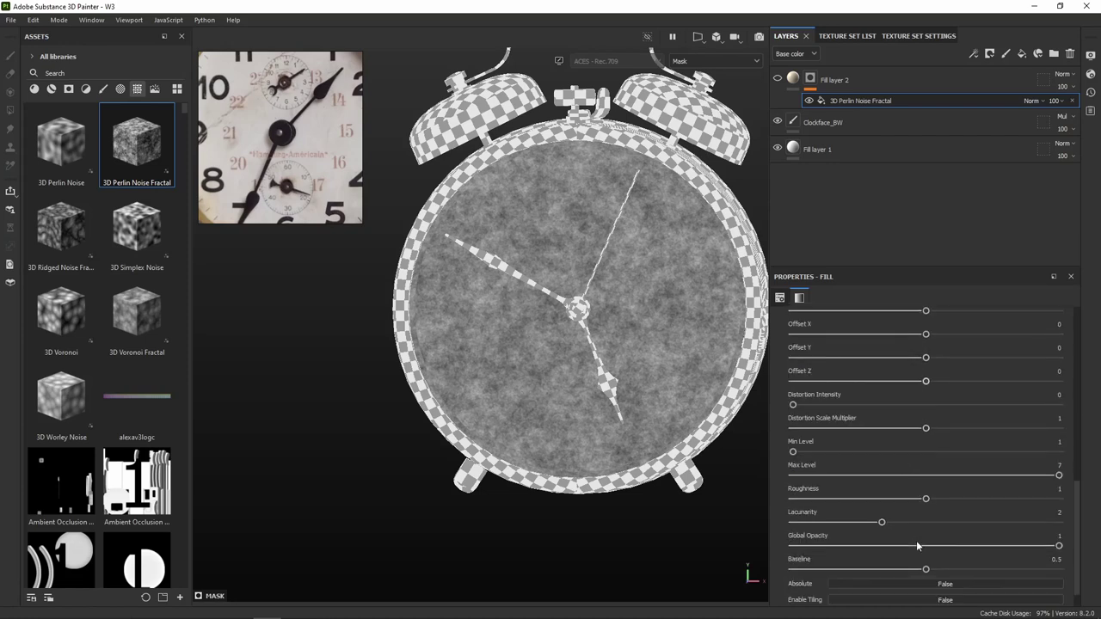
scroll(916, 540, "down", 1)
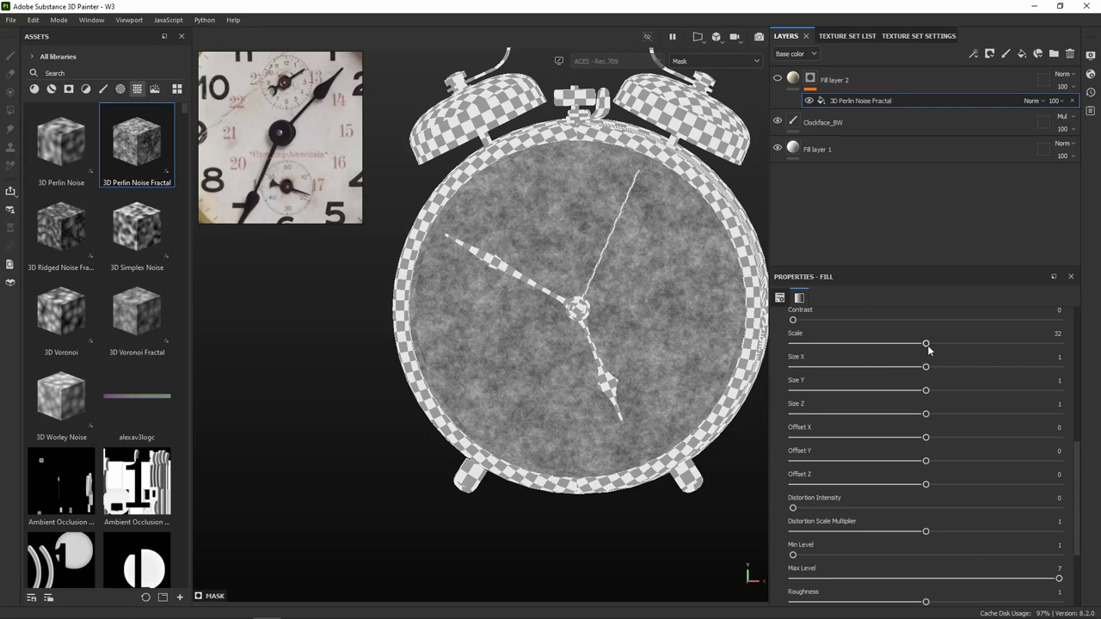
Enlarge the noise pattern, add slight distortion, set maximum level 7 and tweak roughness.
left_click_drag(927, 344, 941, 346)
left_click_drag(963, 344, 841, 362)
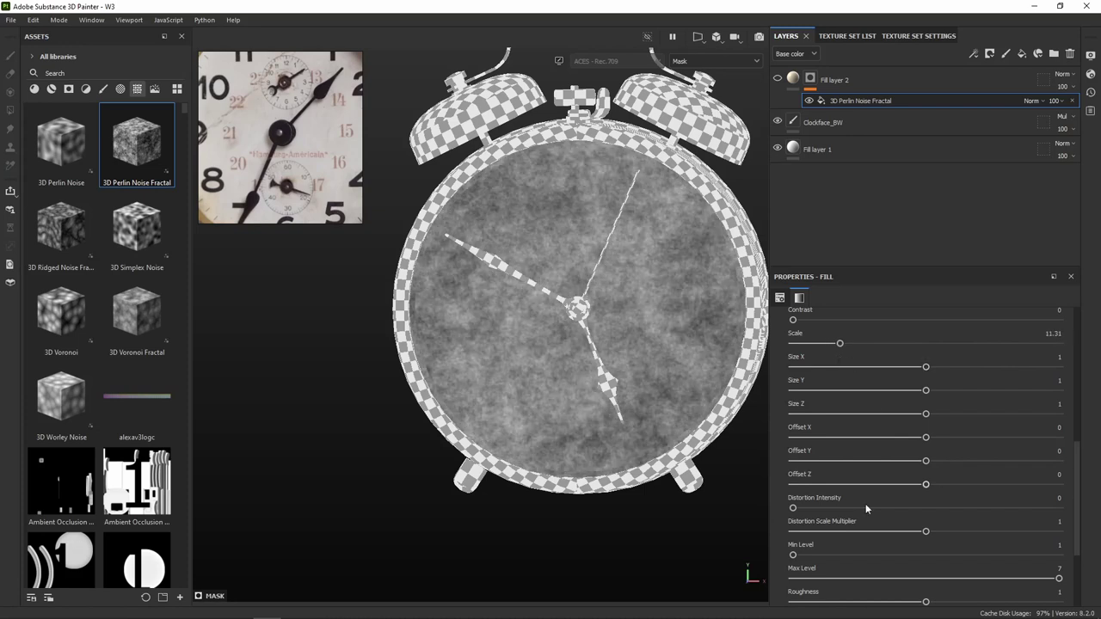
scroll(972, 506, "down", 2)
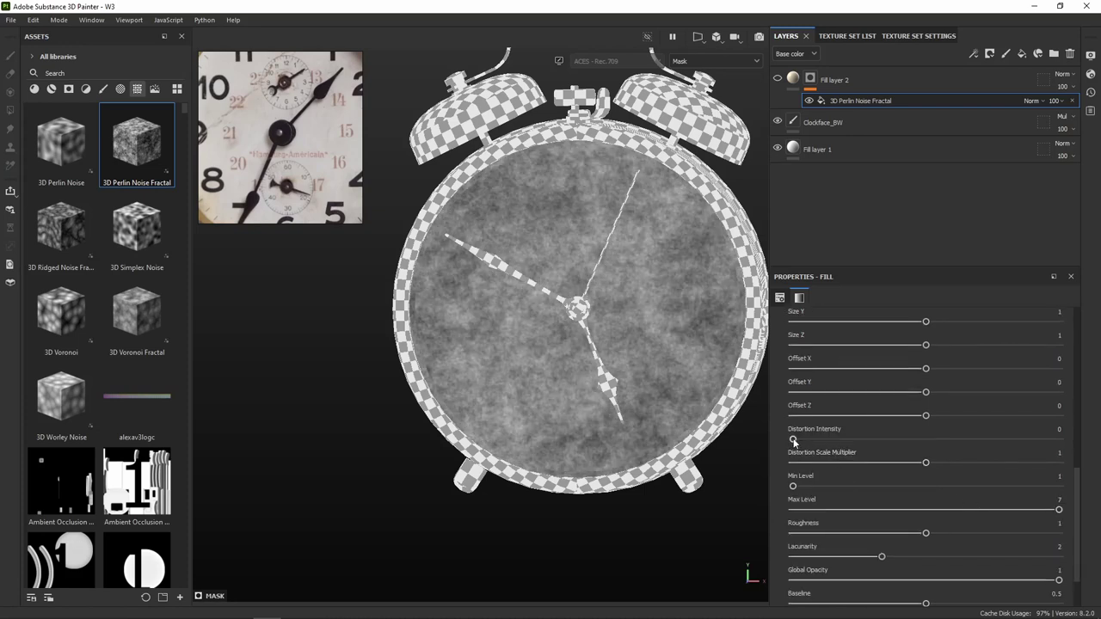
left_click_drag(793, 441, 796, 440)
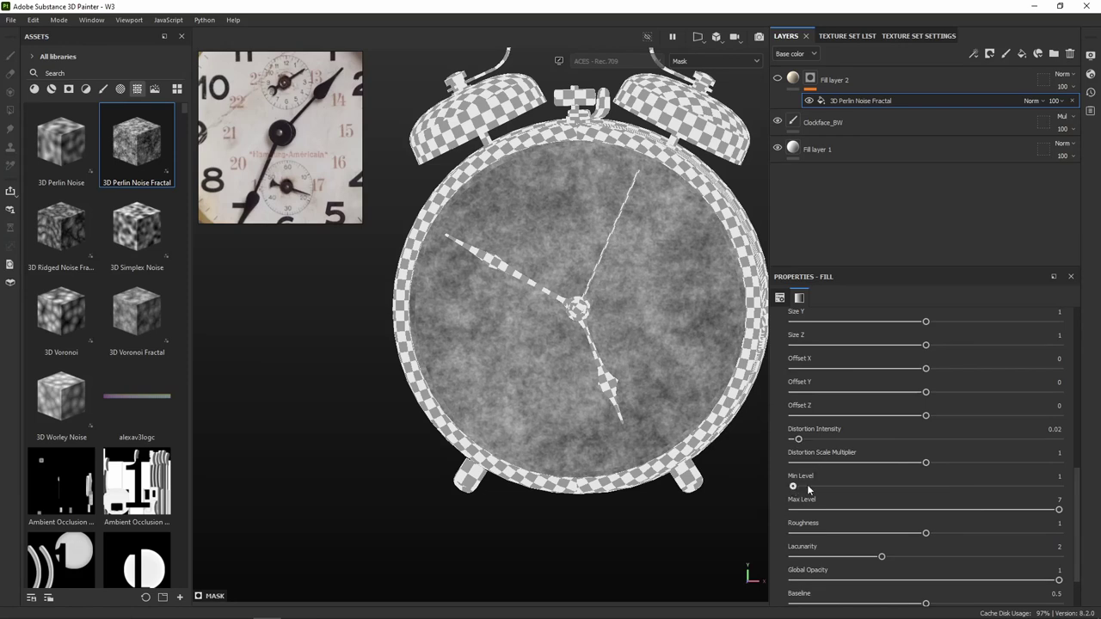
mouse_move(1004, 509)
left_mouse_down()
mouse_move(898, 508)
mouse_move(1076, 513)
left_mouse_up()
mouse_move(926, 535)
left_mouse_down()
mouse_move(983, 534)
mouse_move(927, 539)
mouse_move(904, 559)
left_mouse_up()
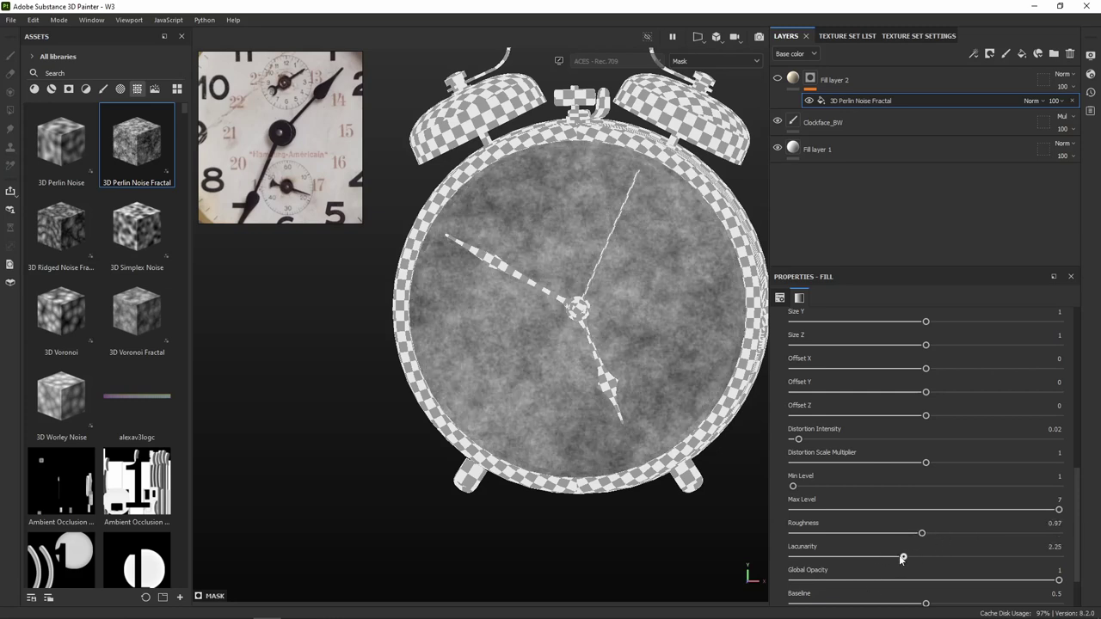
Raise the noise contrast to 0.82 and scale to 4.55, then hide Fill layer 2 to compare.
scroll(958, 555, "up", 2)
scroll(933, 519, "up", 1)
scroll(929, 513, "up", 2)
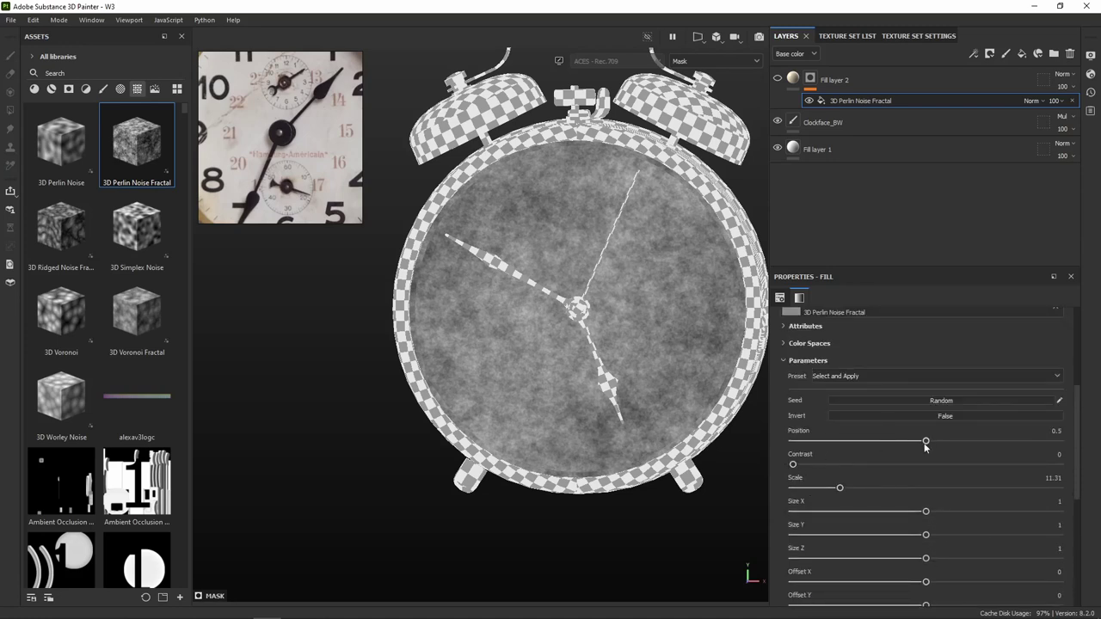
mouse_move(792, 463)
left_mouse_down()
mouse_move(869, 474)
mouse_move(984, 457)
mouse_move(1044, 468)
mouse_move(1011, 464)
left_mouse_up()
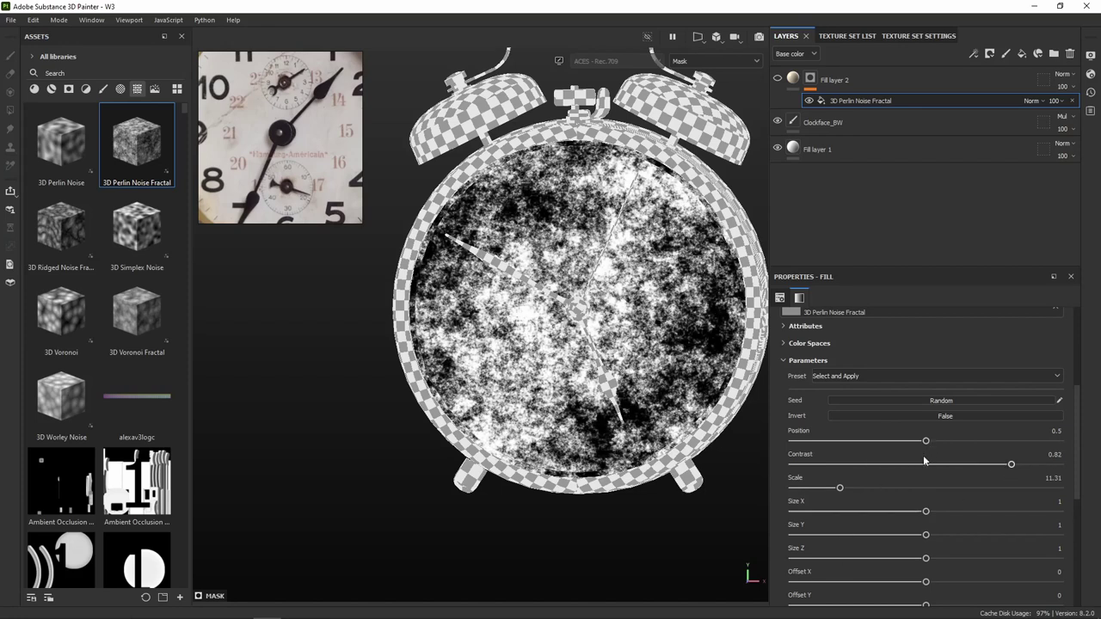
left_click_drag(840, 489, 812, 490)
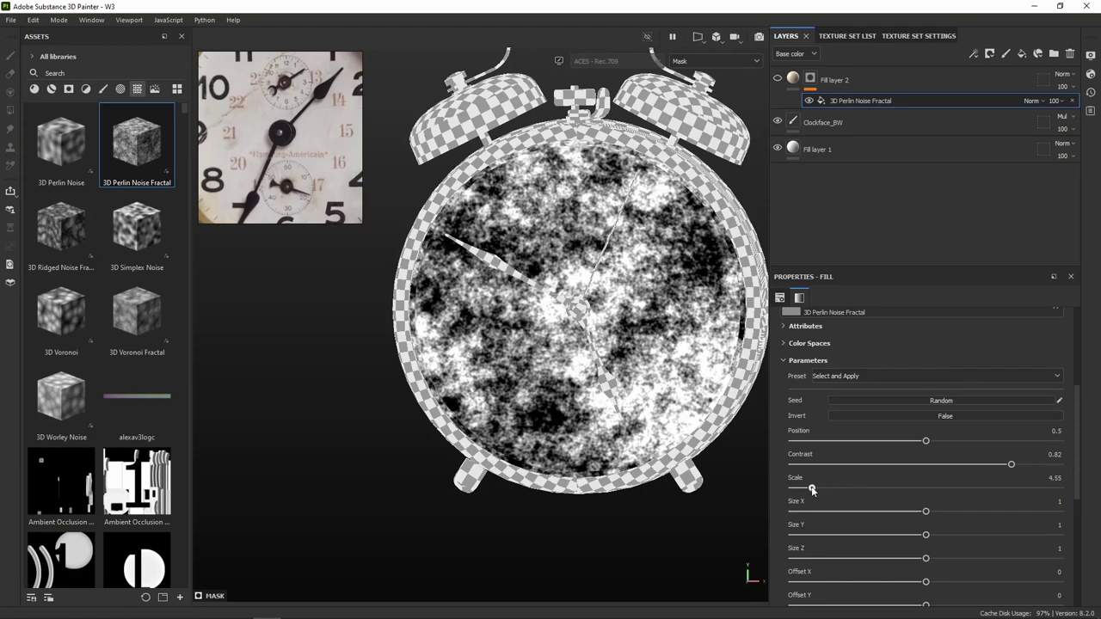
left_click(778, 78)
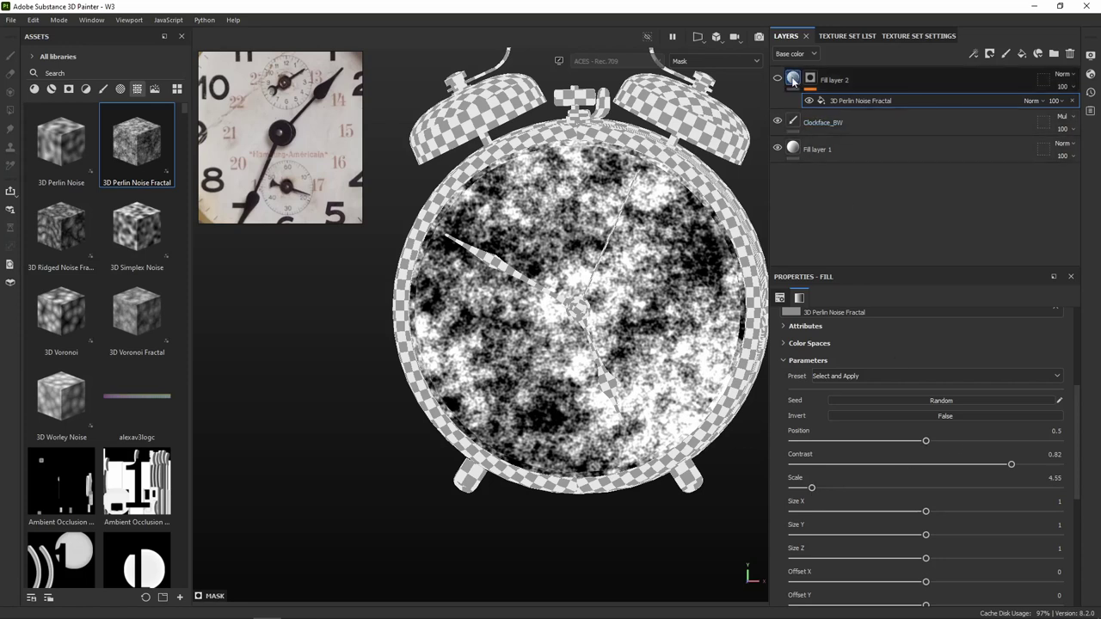
Show Fill layer 2 again and tint its base colour a warm tan.
left_click(777, 78)
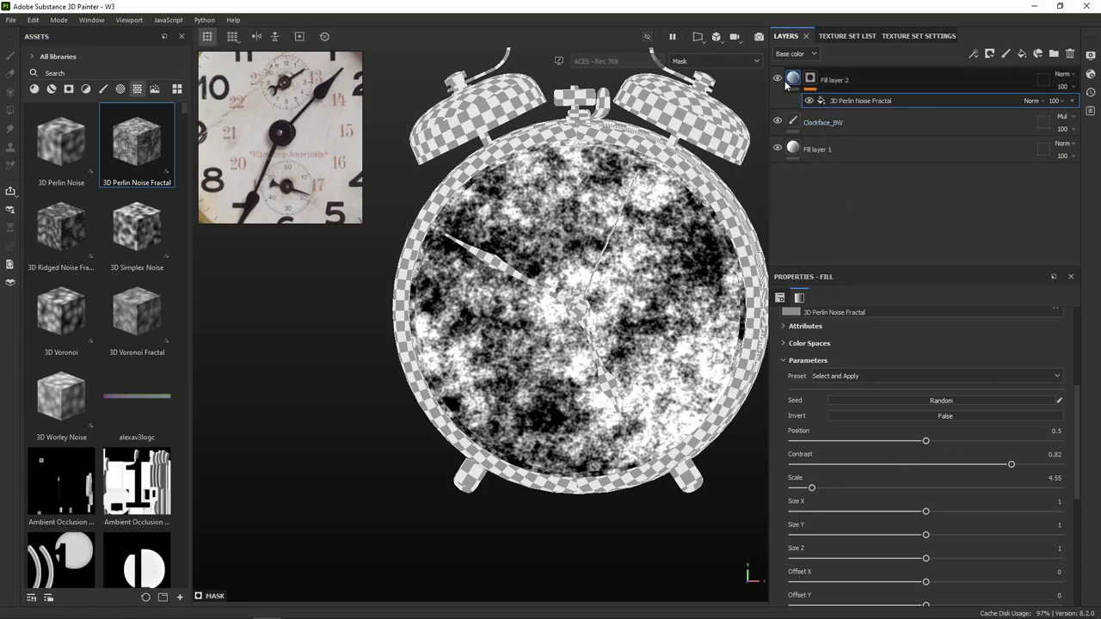
left_click(793, 79)
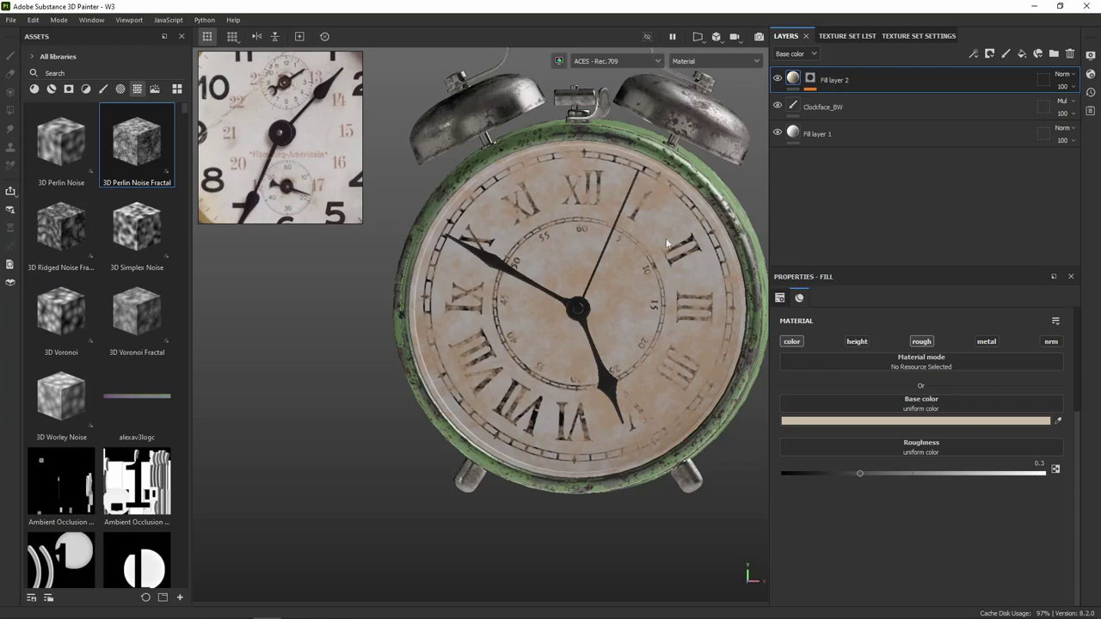
left_click(887, 422)
left_click(856, 389)
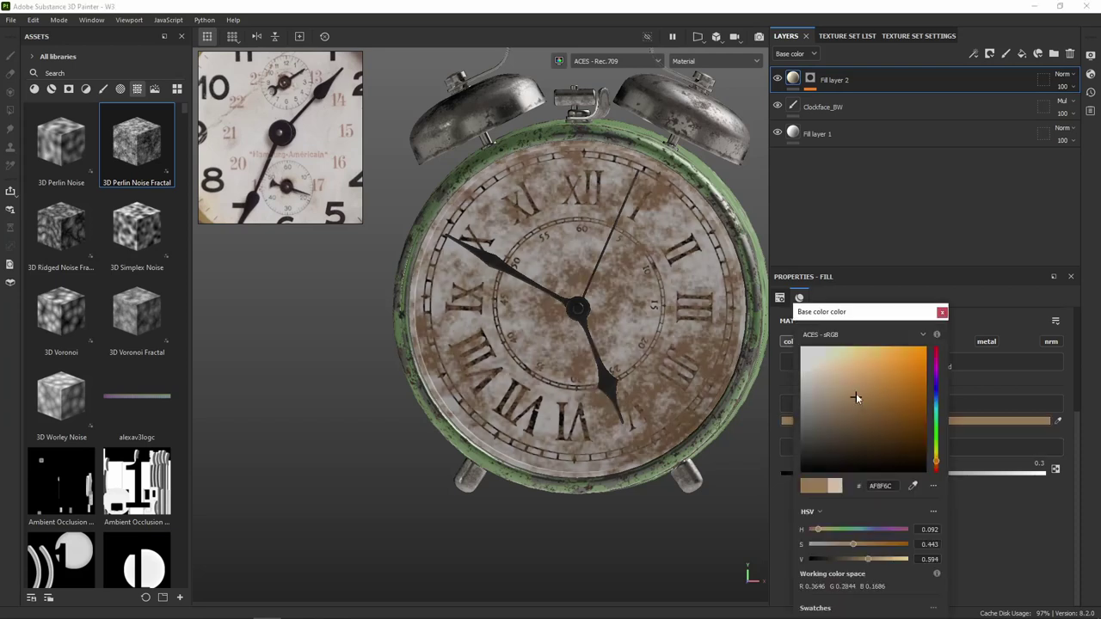
left_click(866, 380)
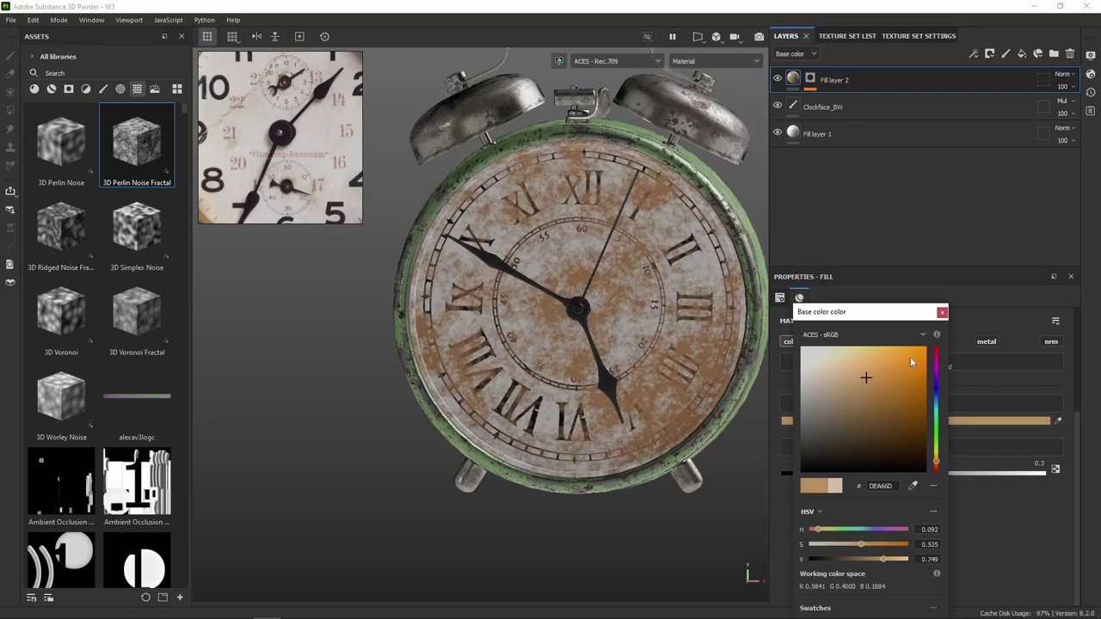
Set Fill layer 2 to Multiply blending at 14 opacity.
left_click(810, 79)
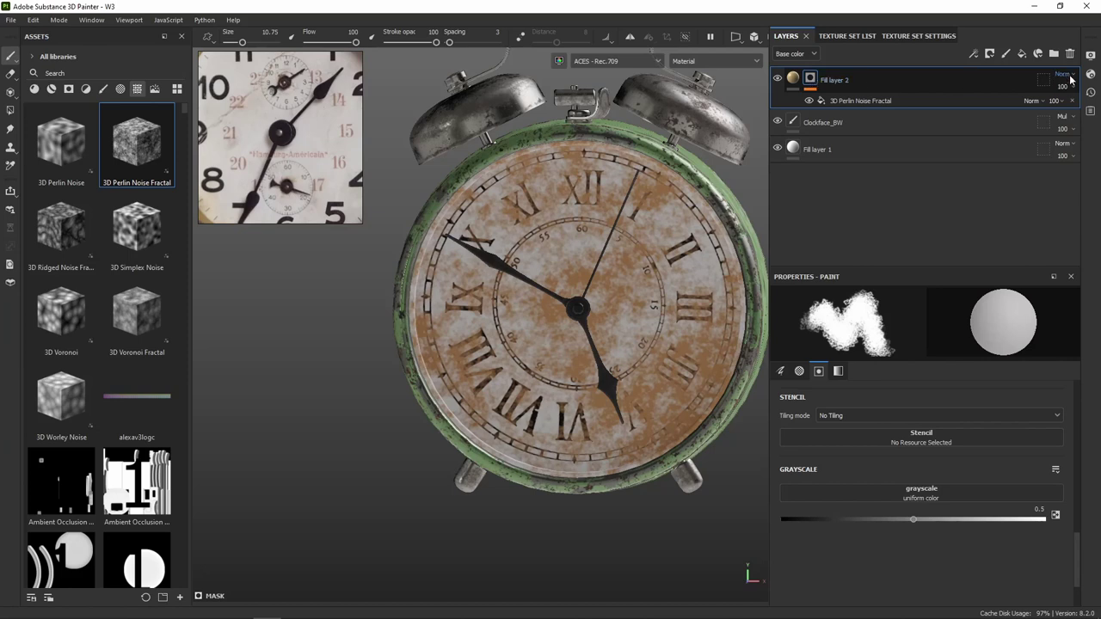
left_click(1064, 74)
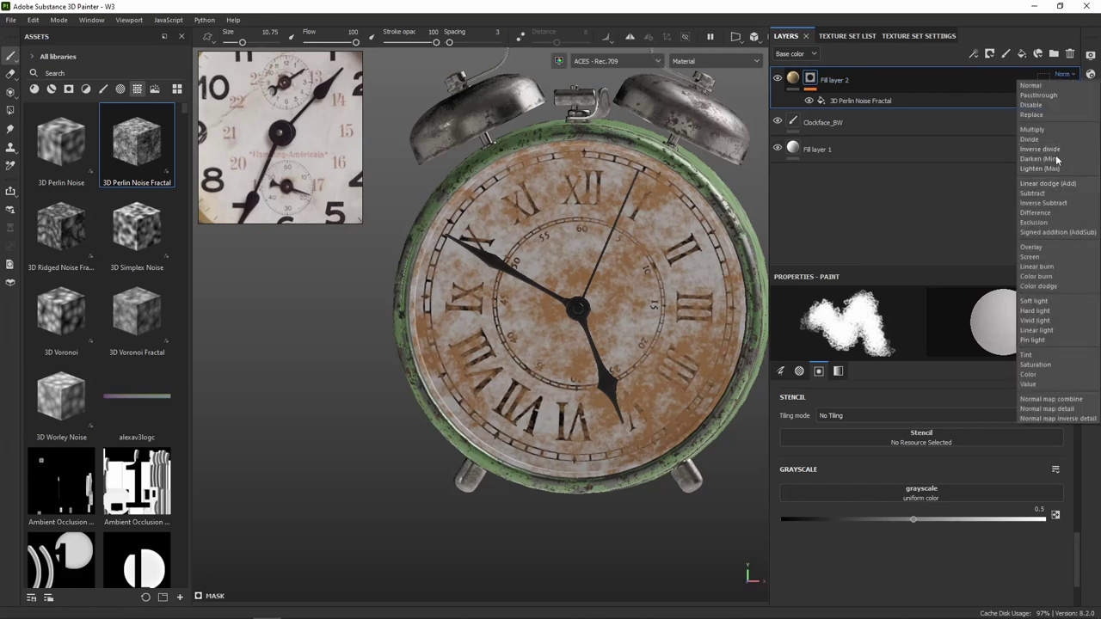
left_click(1045, 129)
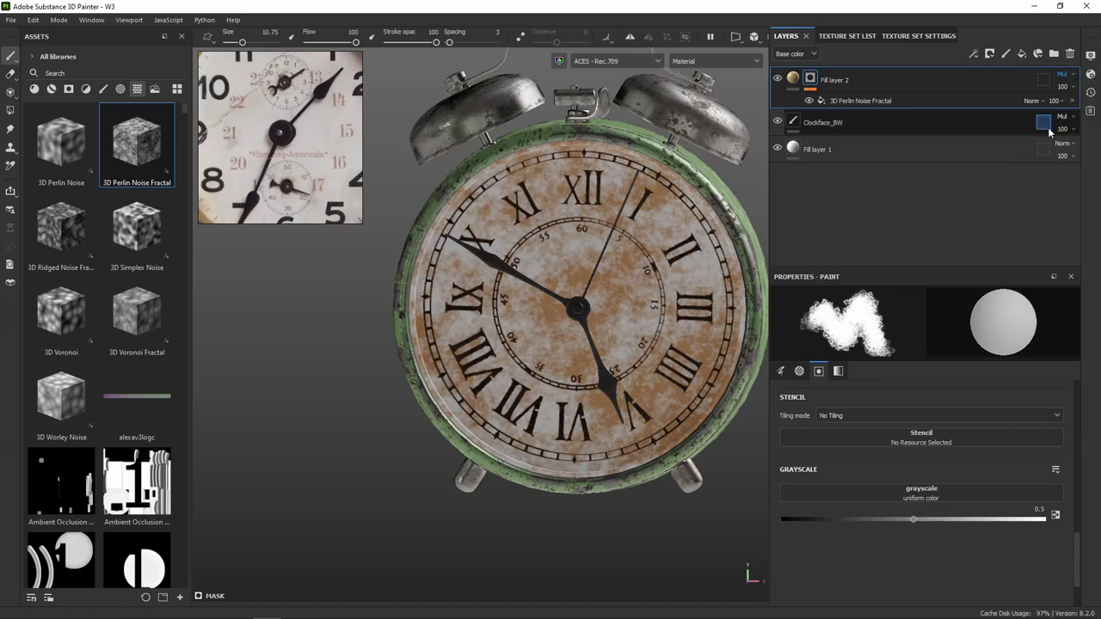
left_click(1074, 100)
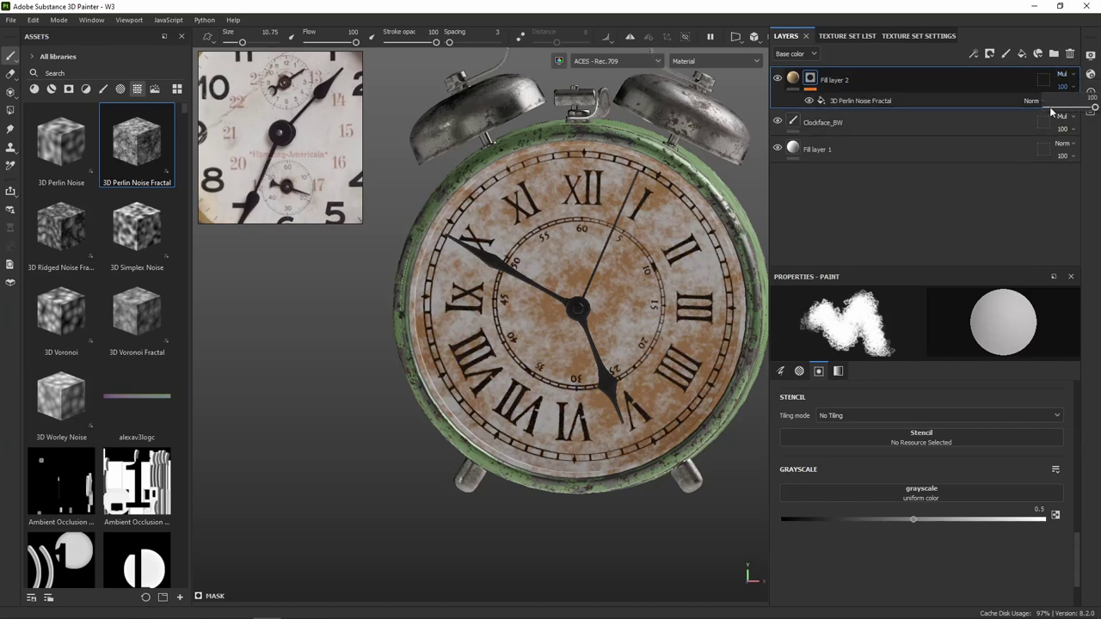
left_click(1050, 108)
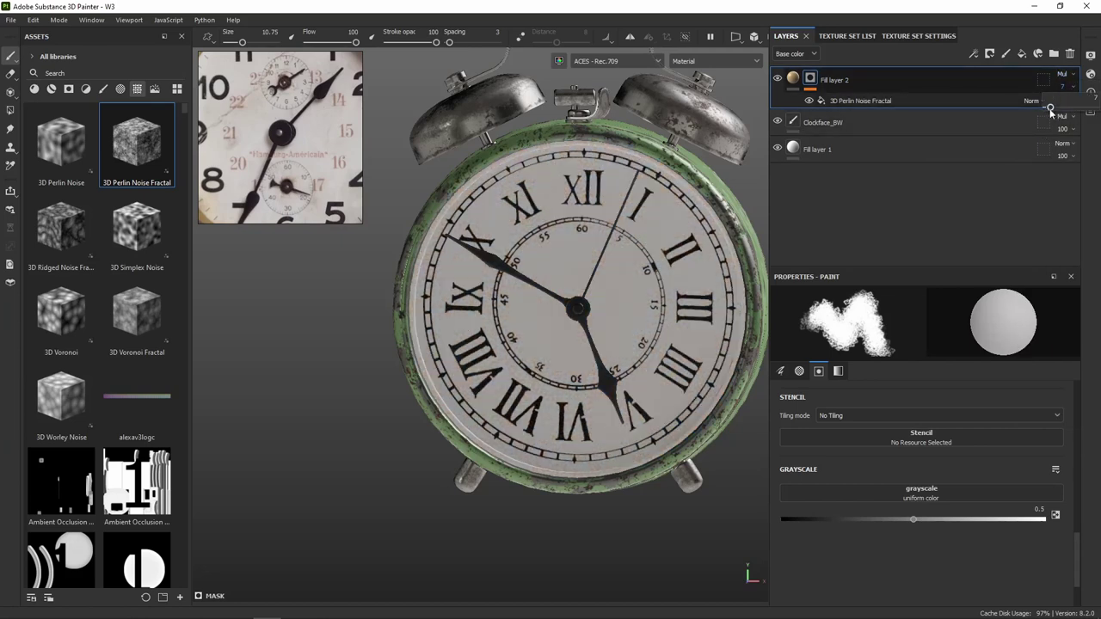
left_click_drag(1051, 109, 1054, 110)
scroll(612, 299, "up", 3)
scroll(612, 299, "up", 2)
scroll(612, 300, "down", 5)
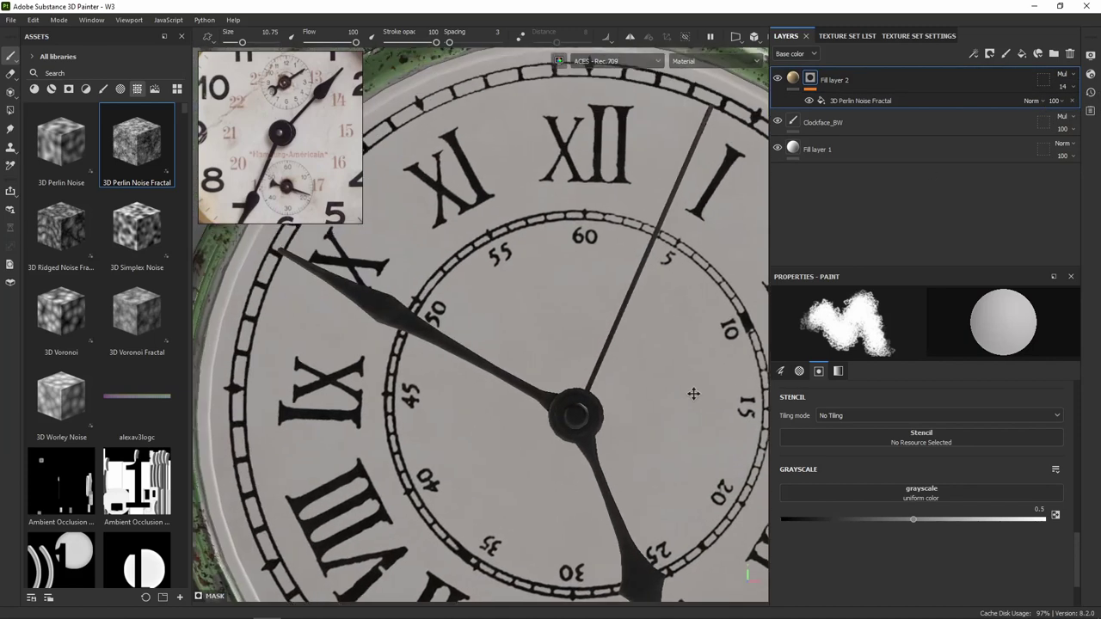
scroll(617, 308, "up", 4)
scroll(616, 308, "up", 1)
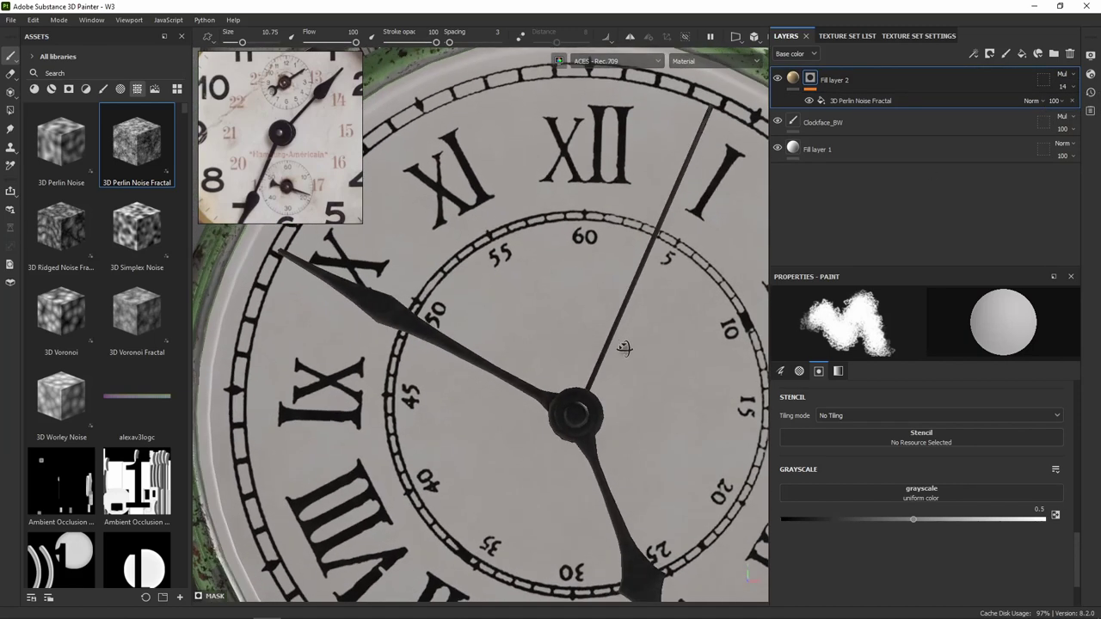
scroll(617, 308, "up", 2)
scroll(617, 308, "up", 2)
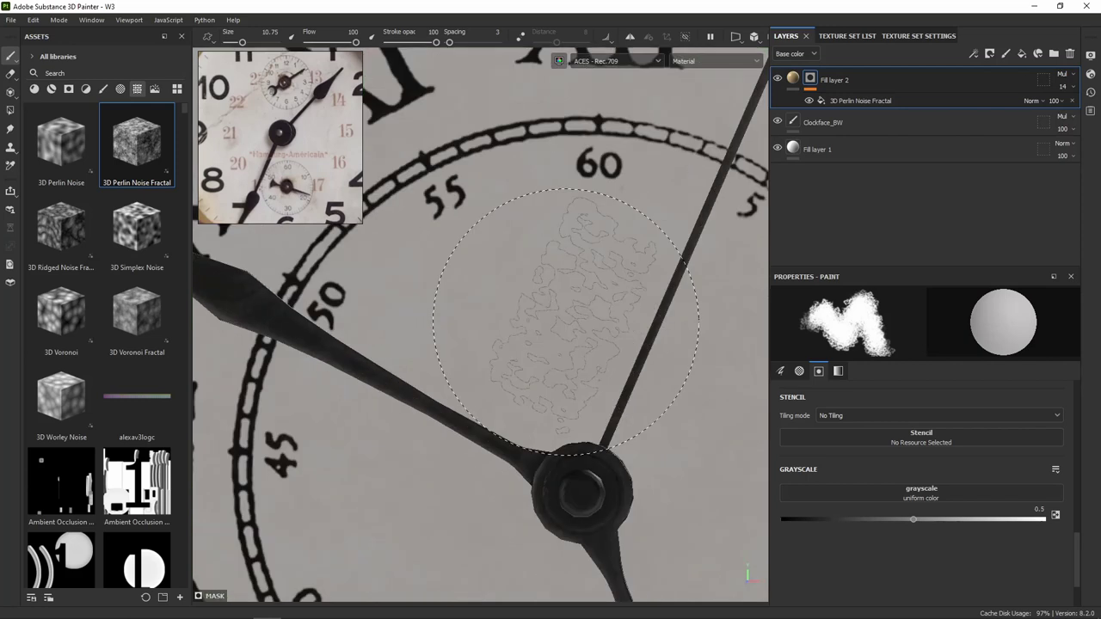
Lighten Fill layer 2's base colour toward orange and restore the layer to 100 opacity.
left_click(792, 78)
left_click(905, 421)
left_click_drag(866, 377, 866, 359)
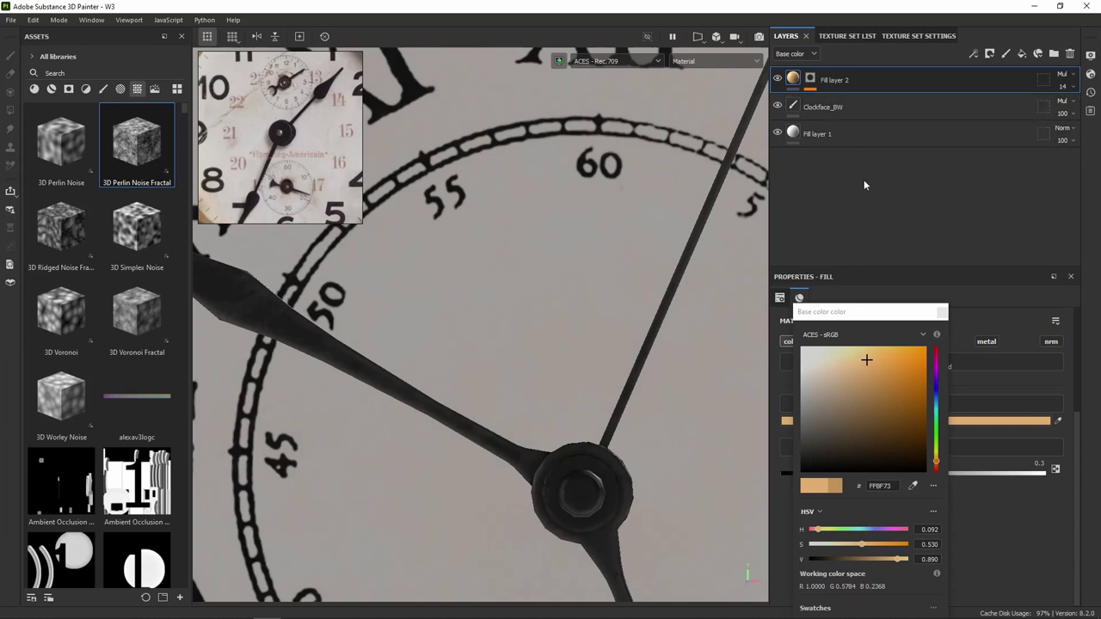
left_click(809, 78)
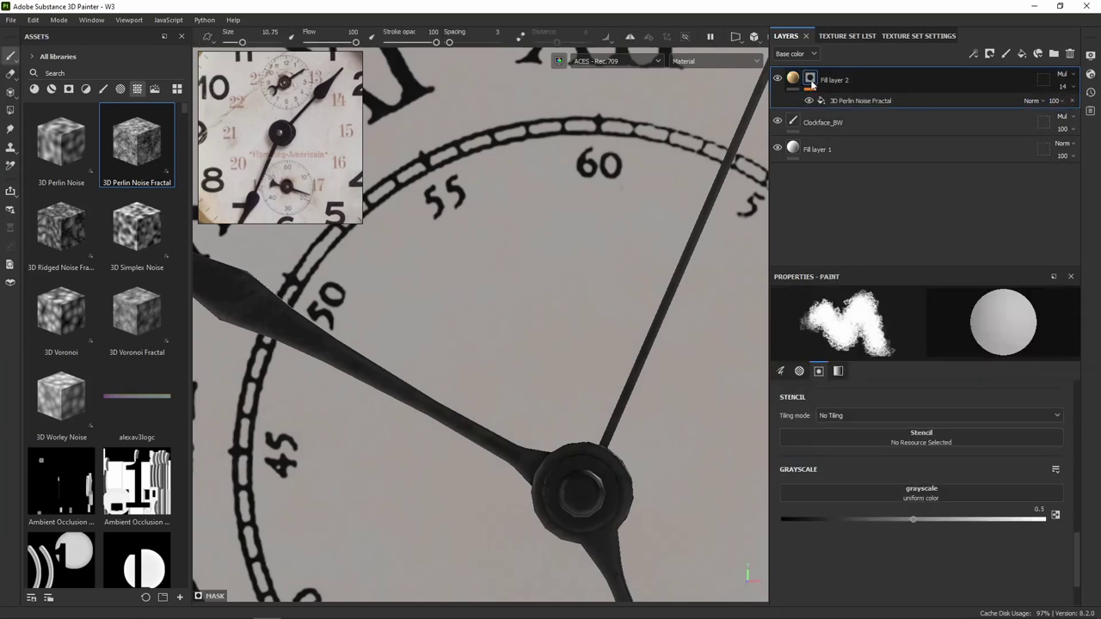
type("100")
key("Return")
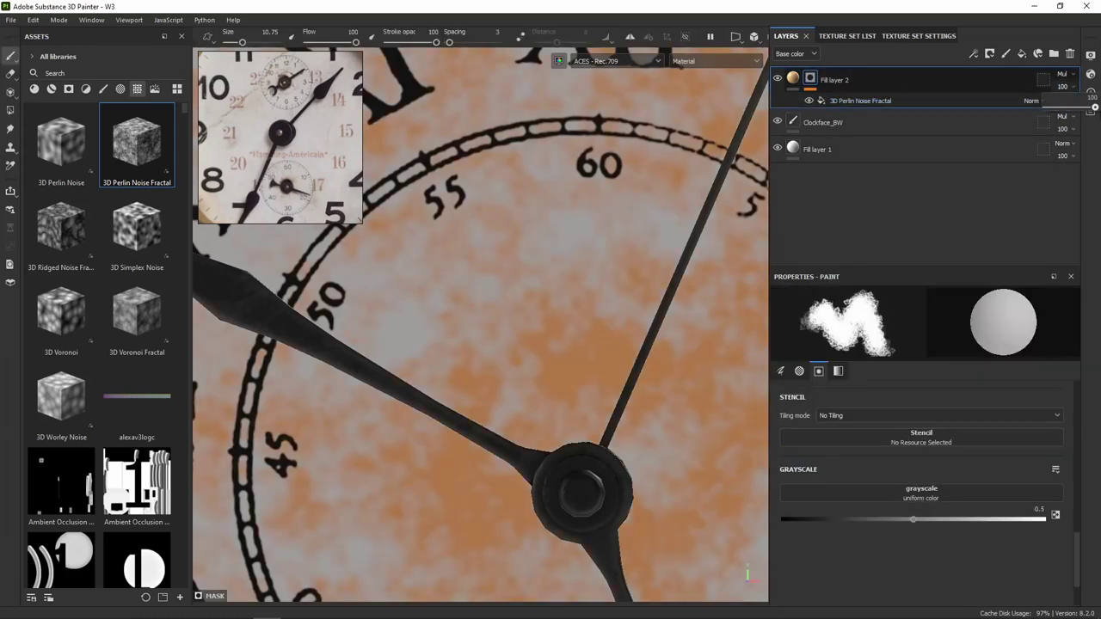
key("f")
Retune Fill layer 2's base colour to a muted beige (D3B898).
left_click(793, 79)
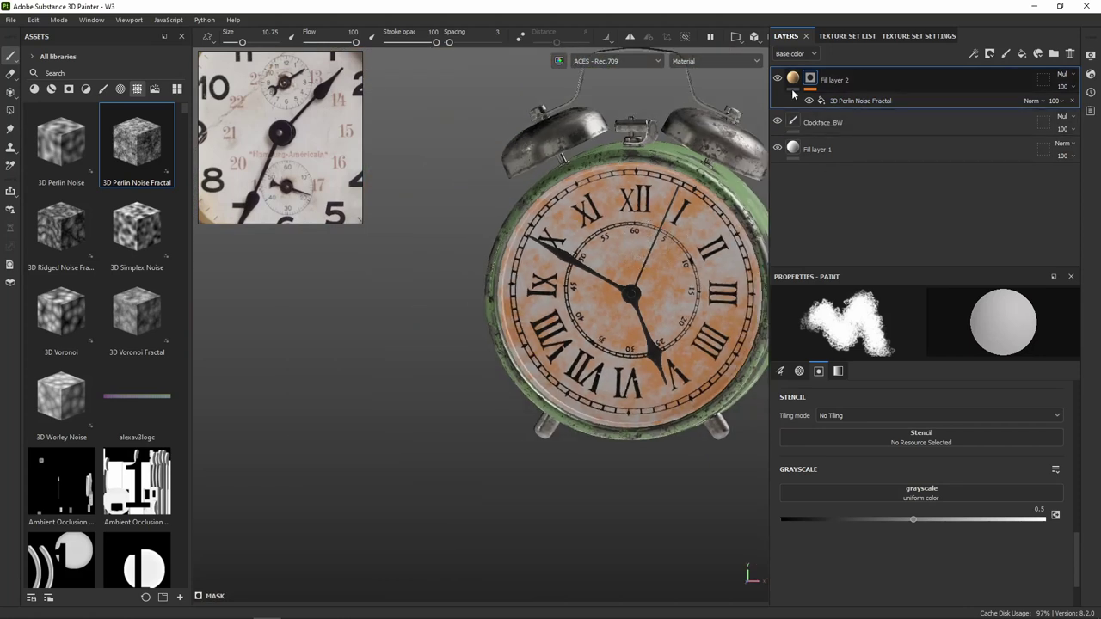
left_click(941, 423)
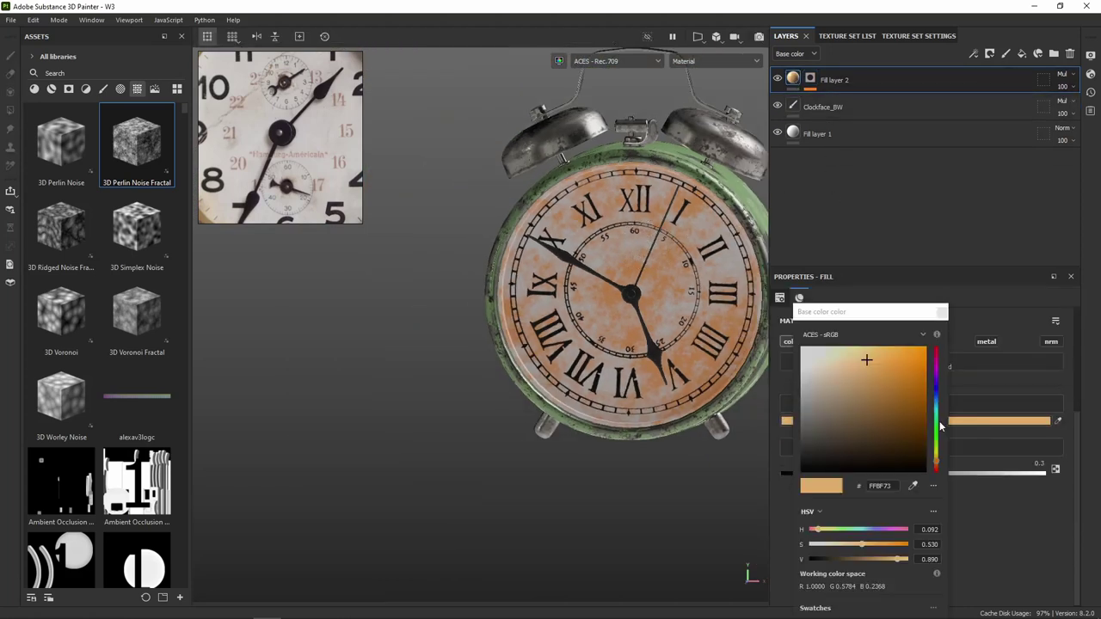
left_click(867, 354)
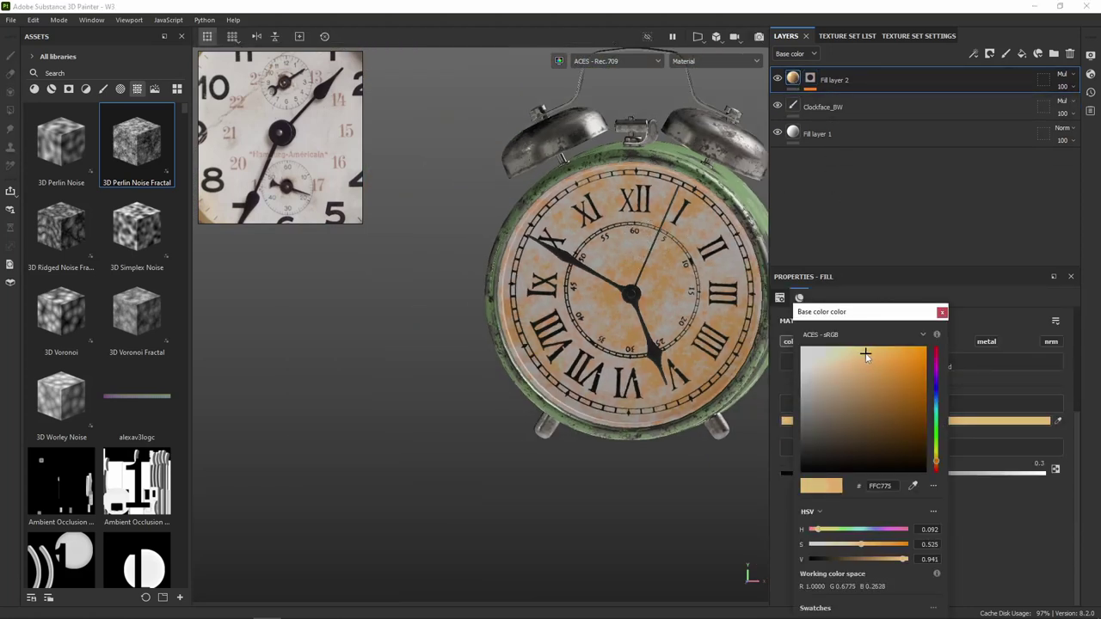
mouse_move(865, 354)
left_mouse_down()
mouse_move(847, 350)
mouse_move(859, 353)
left_mouse_up()
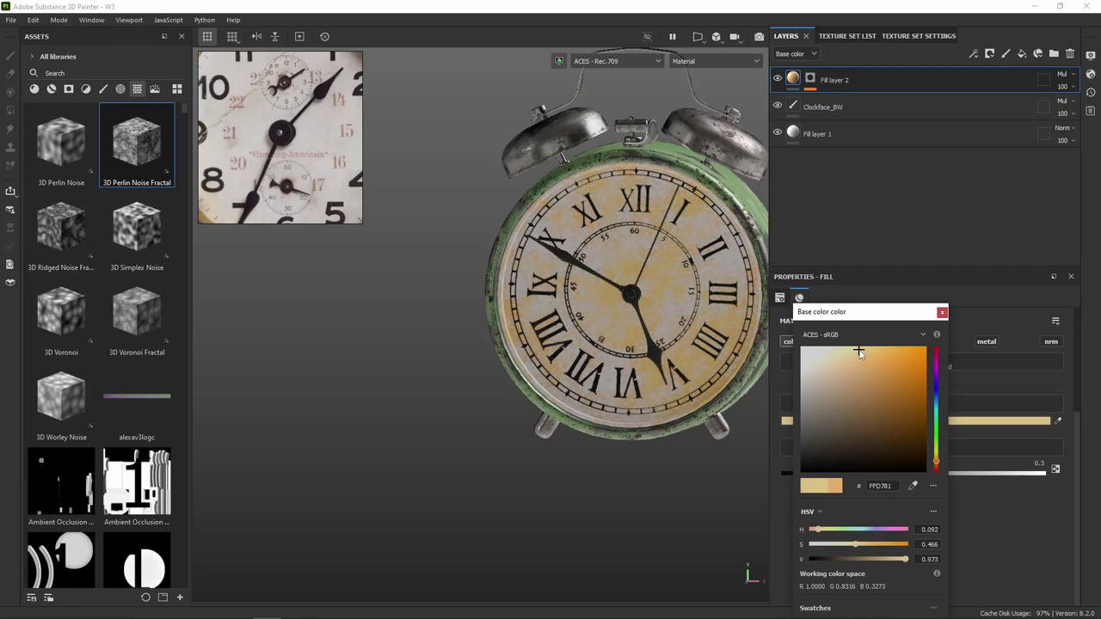
left_click_drag(937, 465, 937, 463)
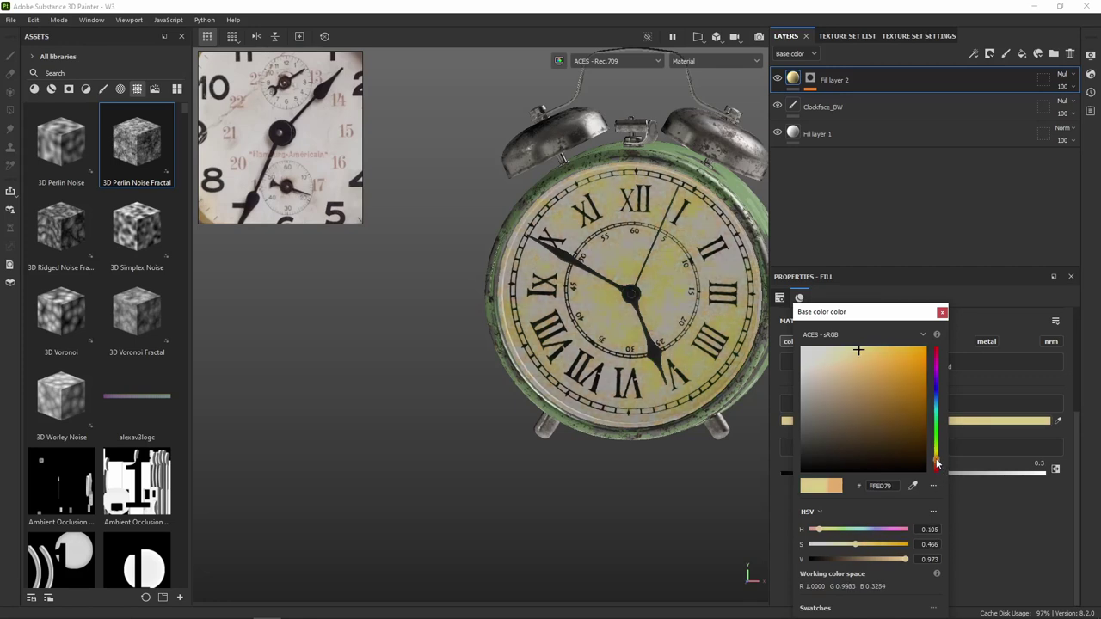
mouse_move(831, 382)
left_mouse_down()
mouse_move(843, 390)
mouse_move(834, 381)
left_mouse_up()
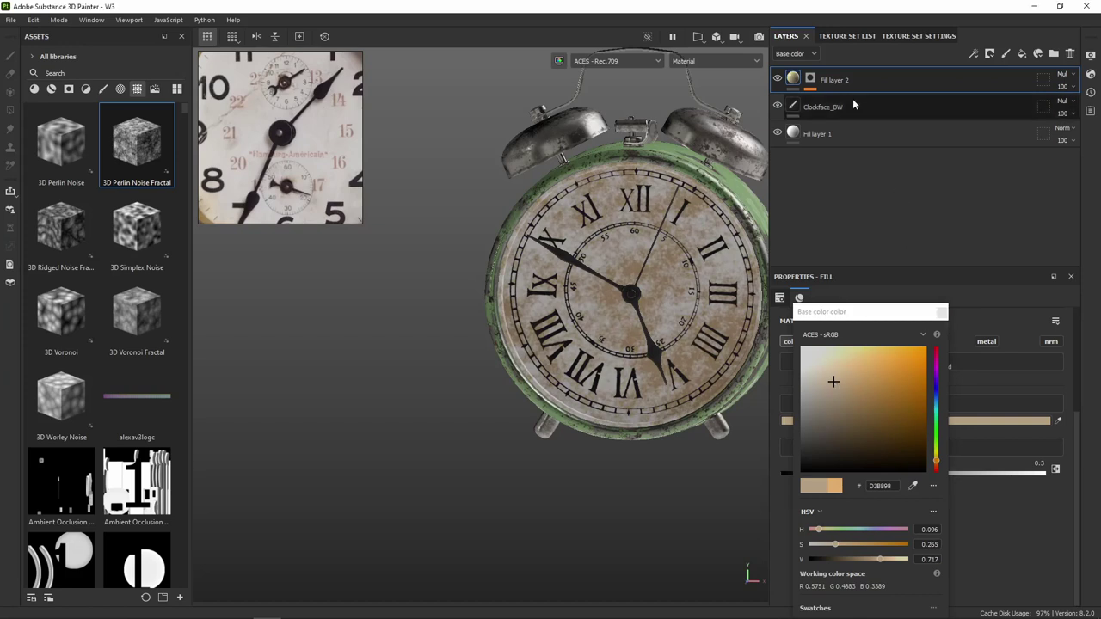
left_click(810, 78)
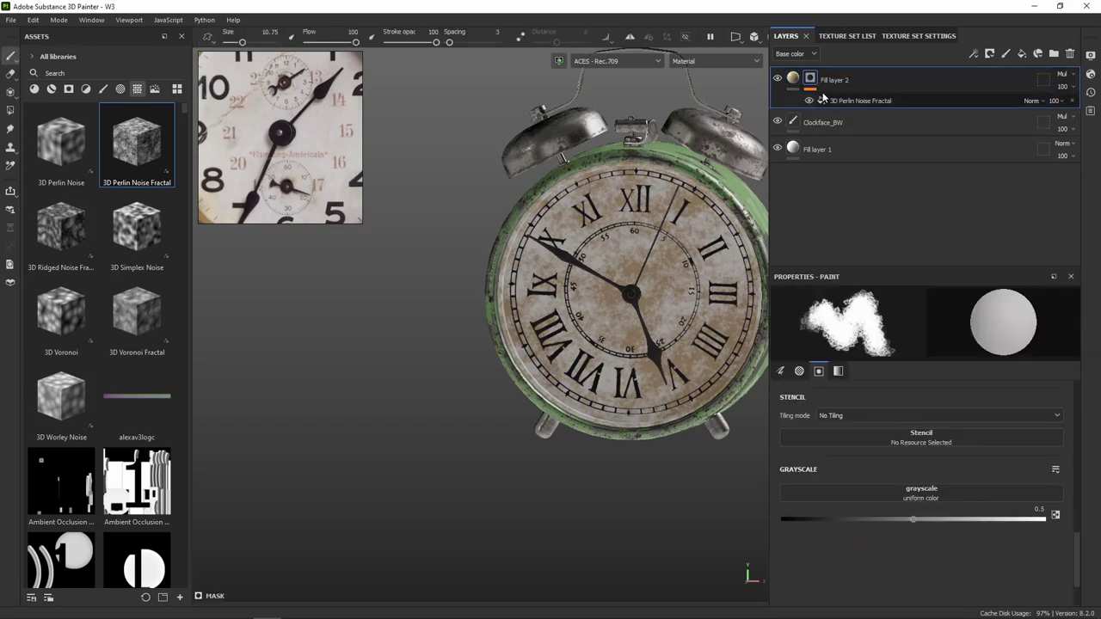
Add a Levels effect to Fill layer 2's mask and raise its midpoint to thin the stains.
right_click(815, 79)
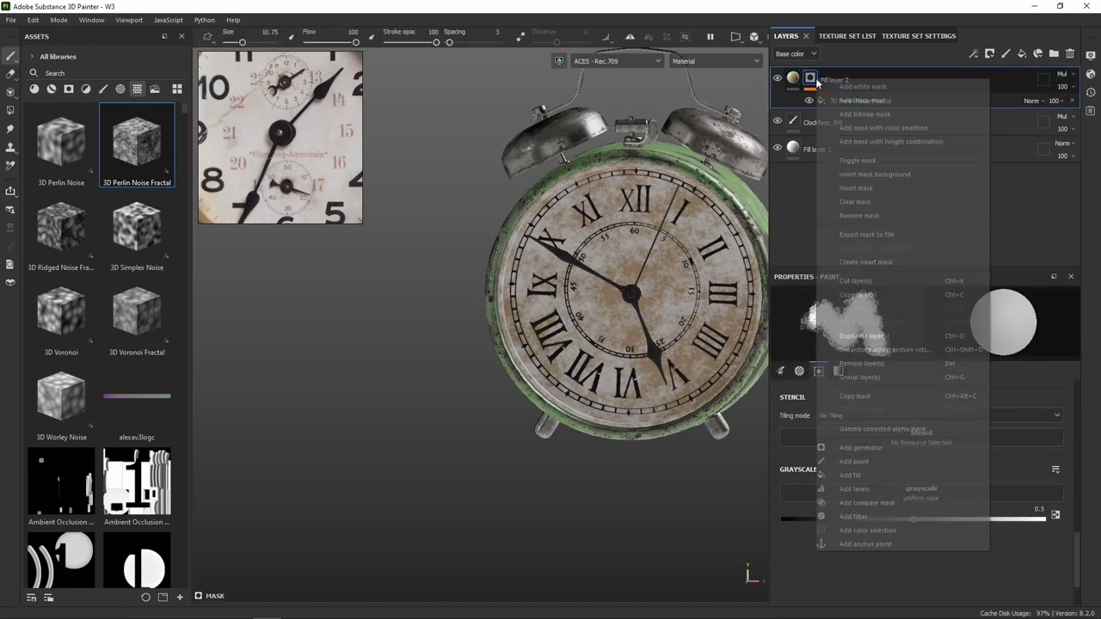
left_click(864, 489)
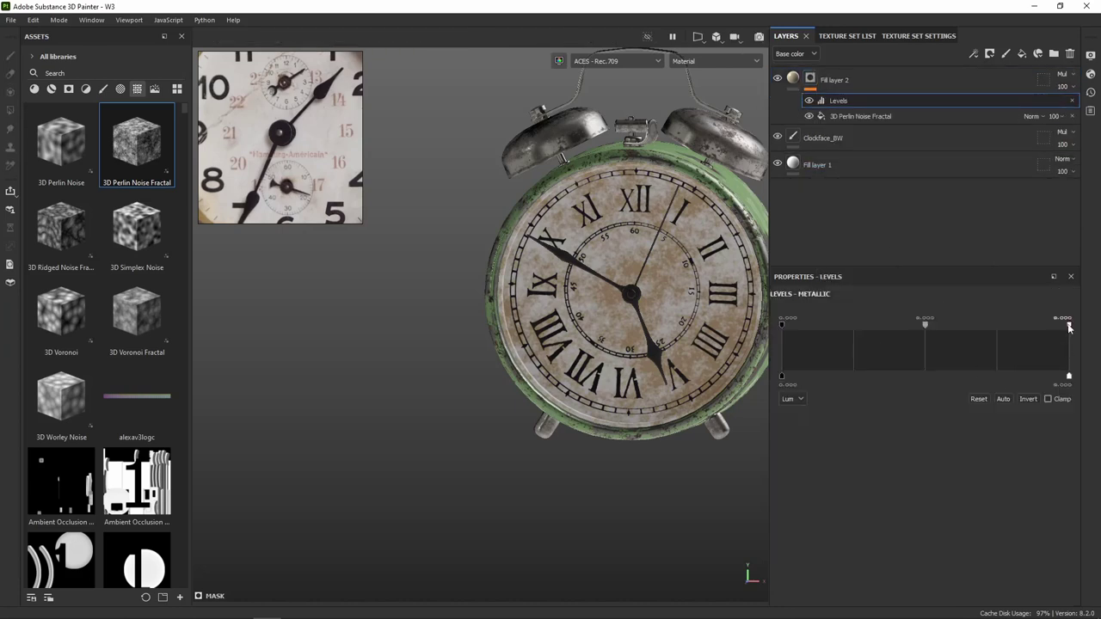
mouse_move(1073, 328)
left_mouse_down()
mouse_move(1007, 327)
mouse_move(1096, 329)
left_mouse_up()
left_click_drag(926, 327, 1011, 330)
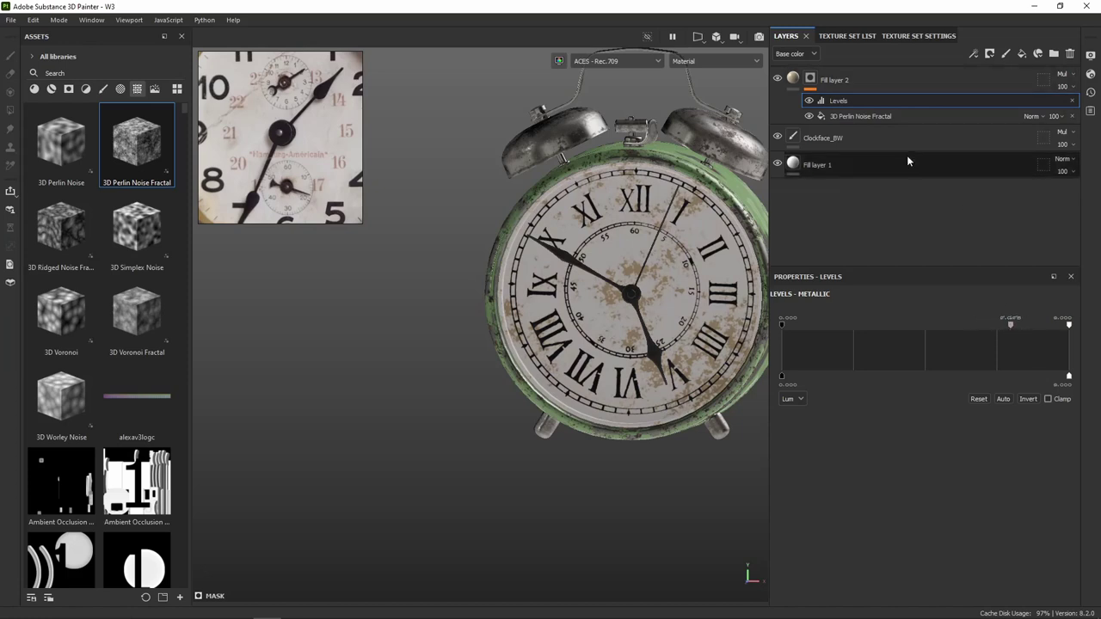
Try Linear dodge, Darken, Divide, Overlay and Color burn blending on Fill layer 2, settling on Multiply.
left_click(1068, 74)
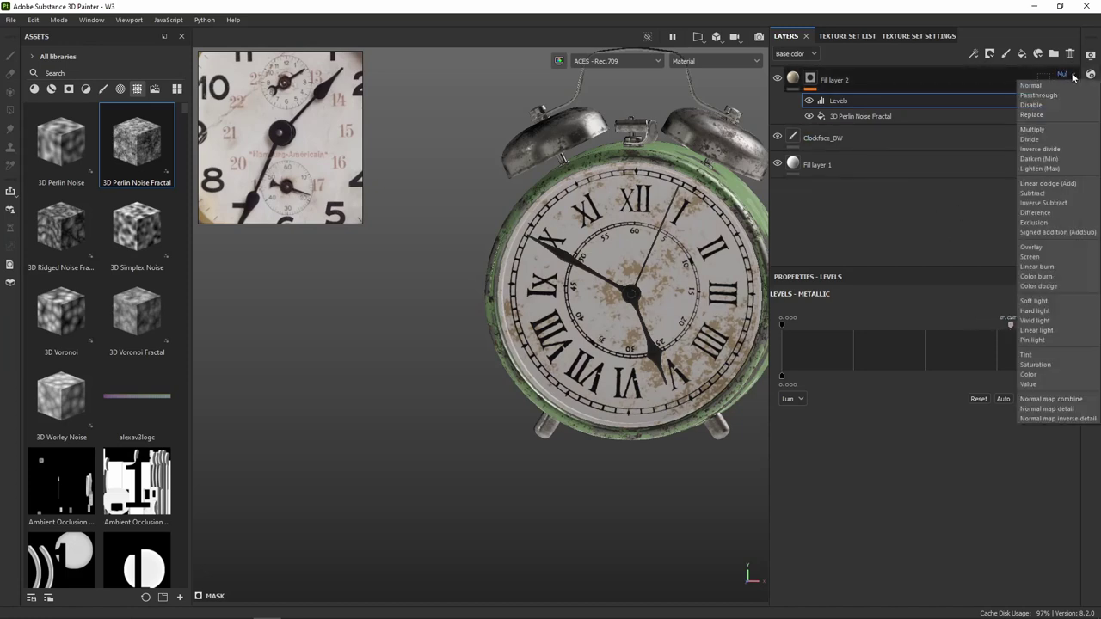
left_click(1053, 184)
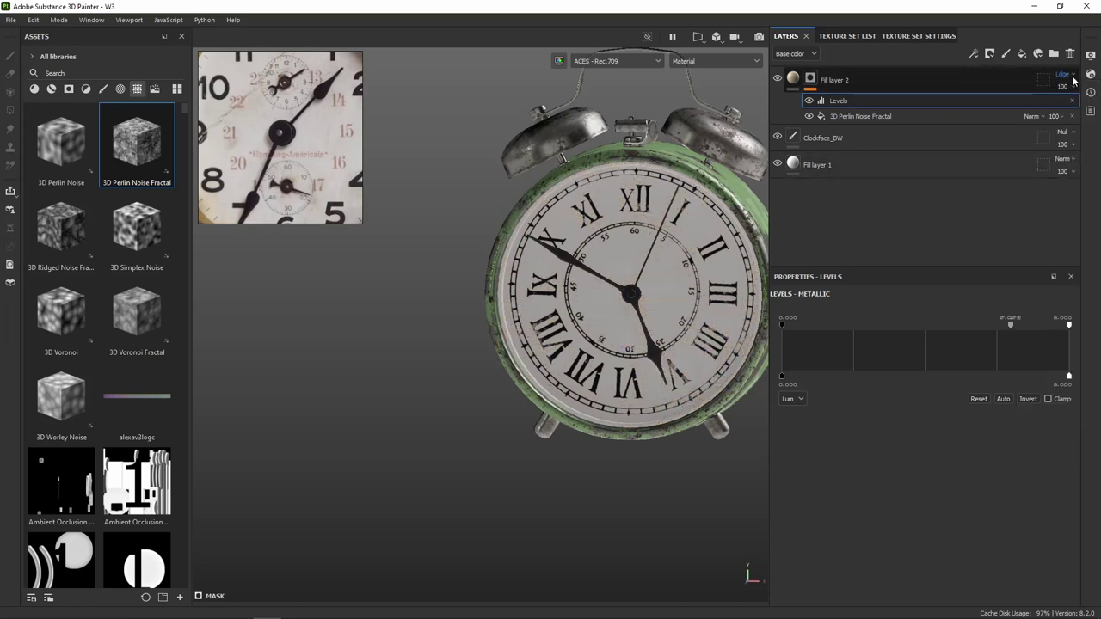
scroll(723, 256, "up", 3)
scroll(710, 259, "up", 3)
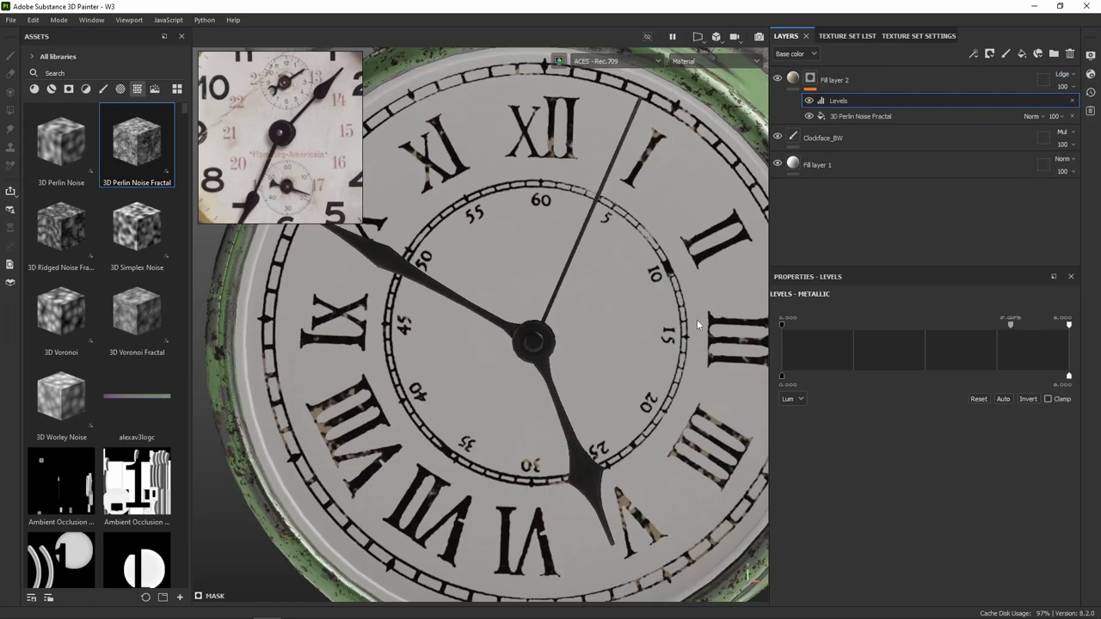
scroll(697, 324, "down", 3)
left_click(1067, 74)
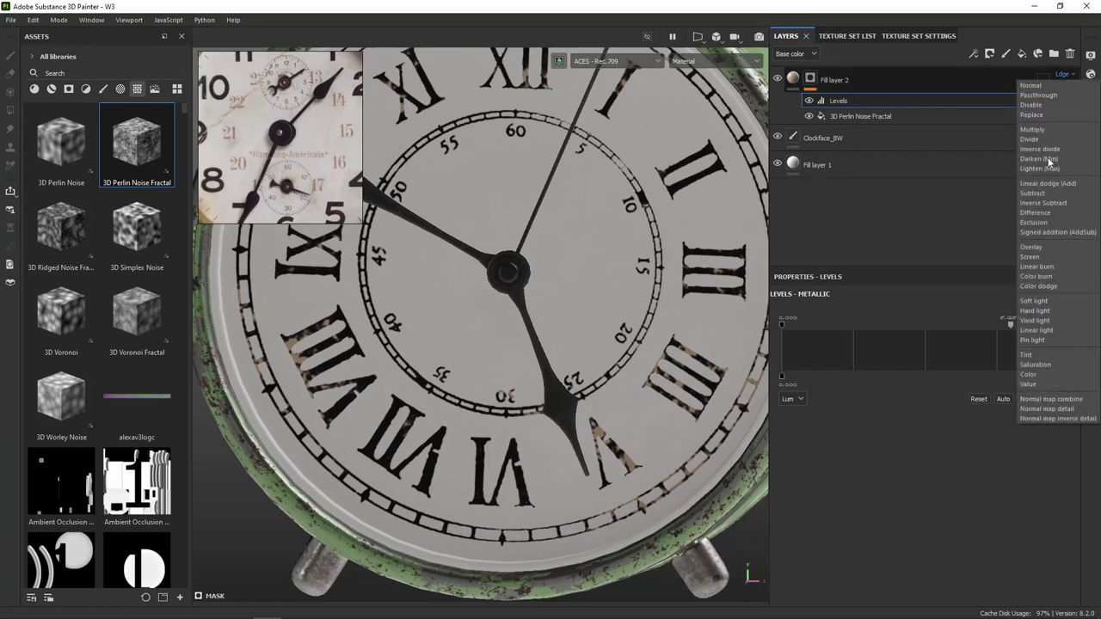
left_click(1057, 160)
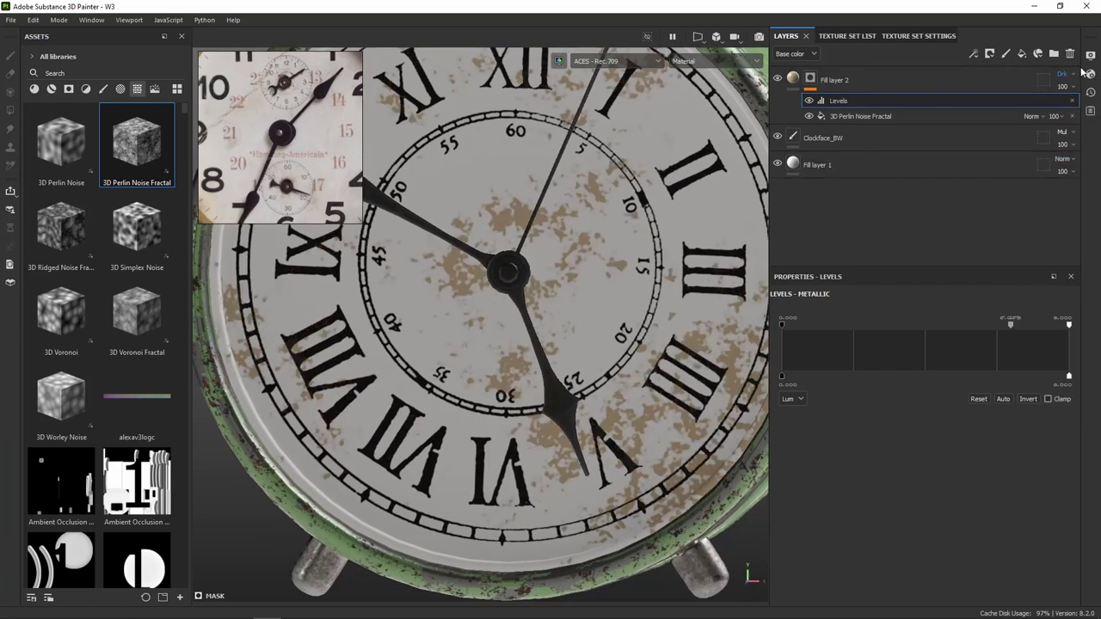
left_click(1065, 74)
left_click(1040, 140)
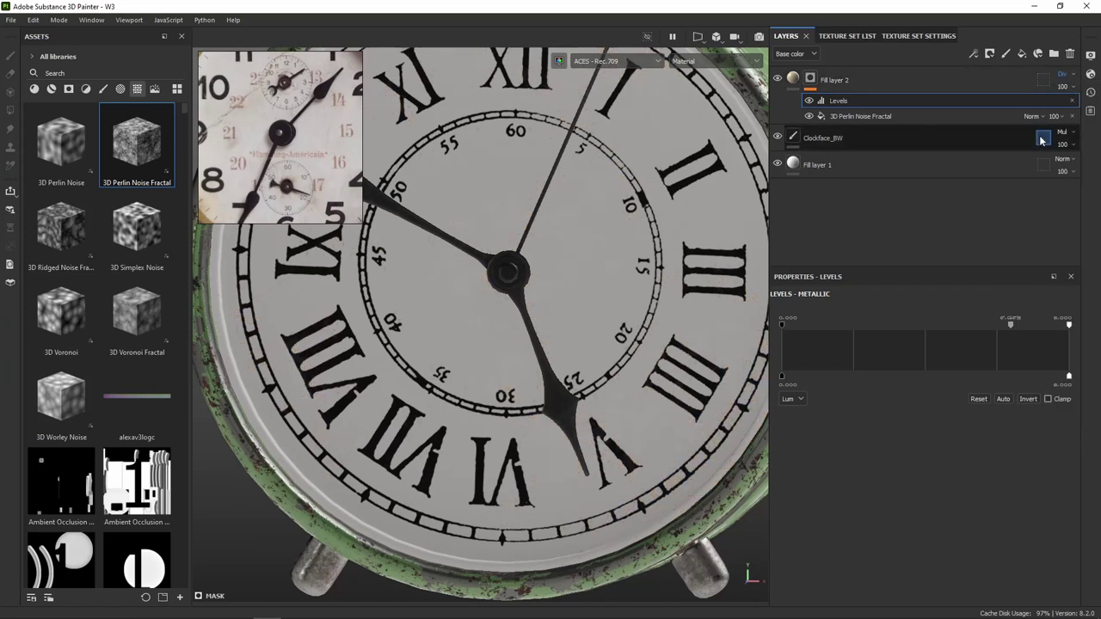
left_click(1067, 74)
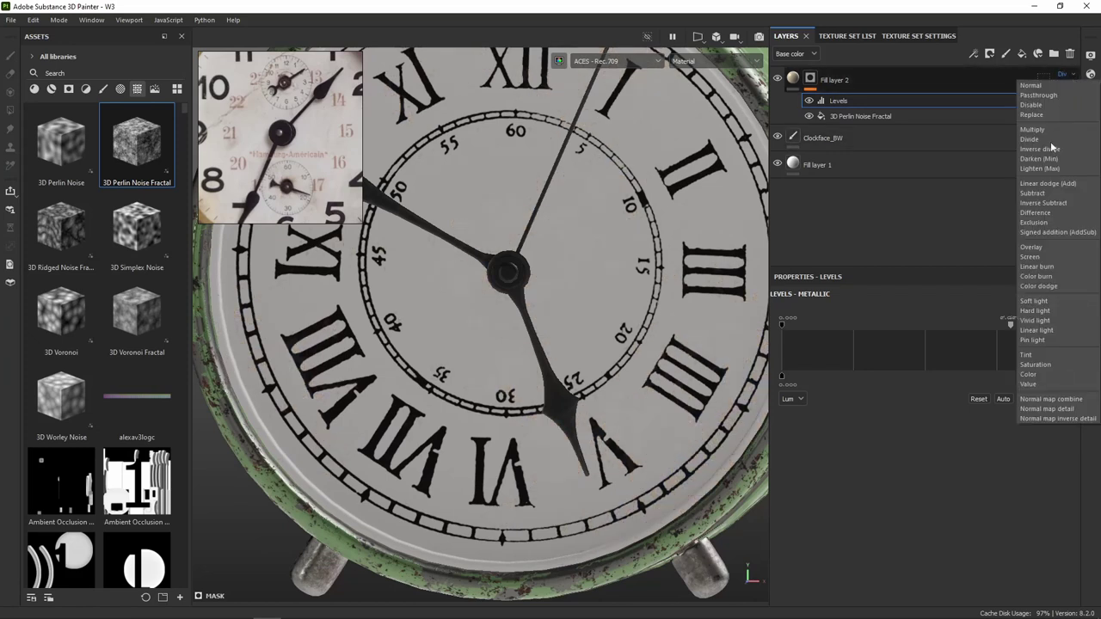
left_click(1046, 248)
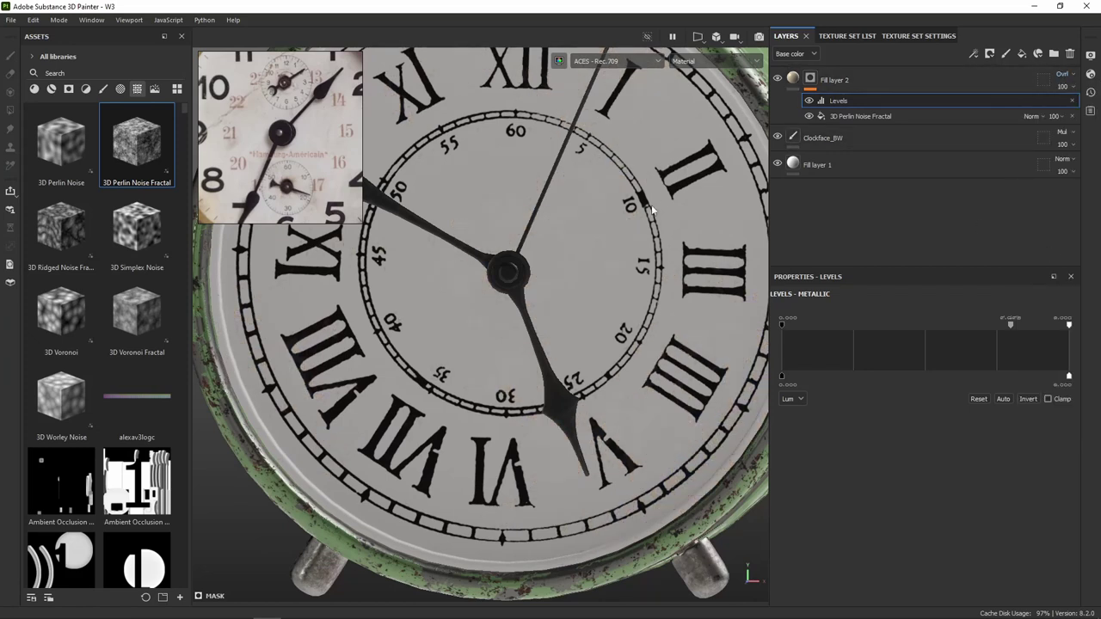
scroll(652, 209, "up", 3)
left_click(1065, 74)
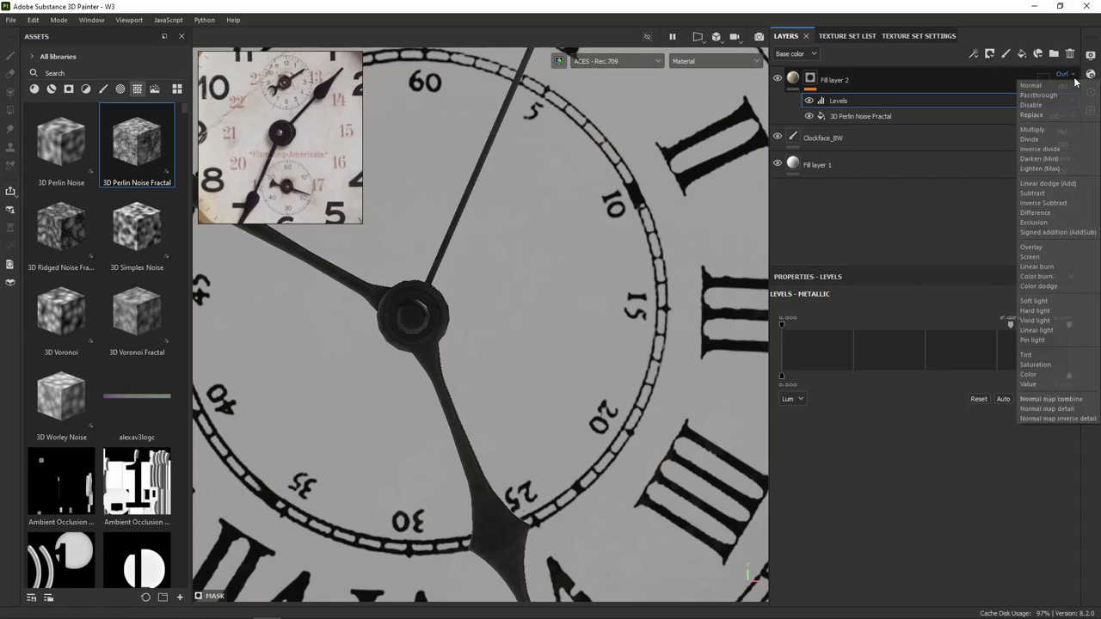
left_click(1036, 276)
scroll(671, 229, "down", 2)
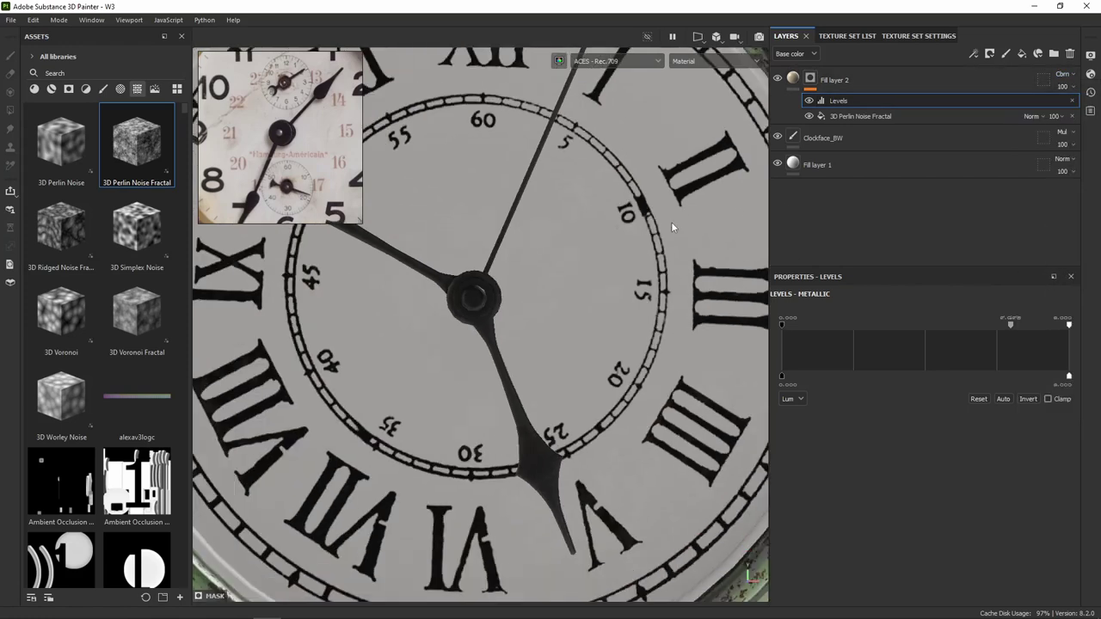
scroll(672, 227, "down", 2)
left_click(1072, 77)
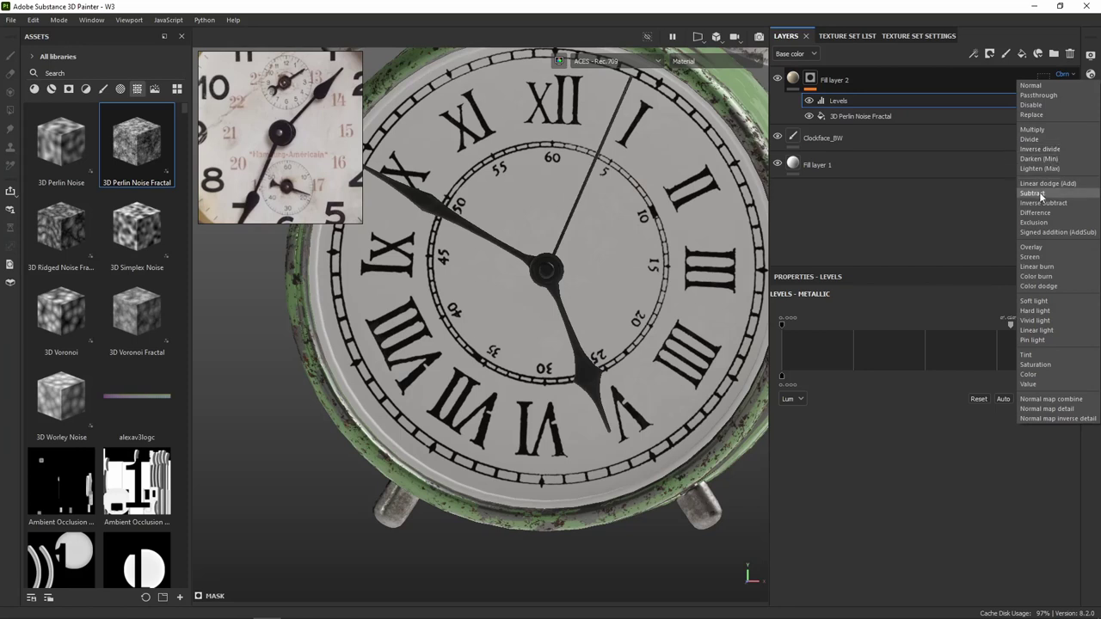
left_click(1044, 129)
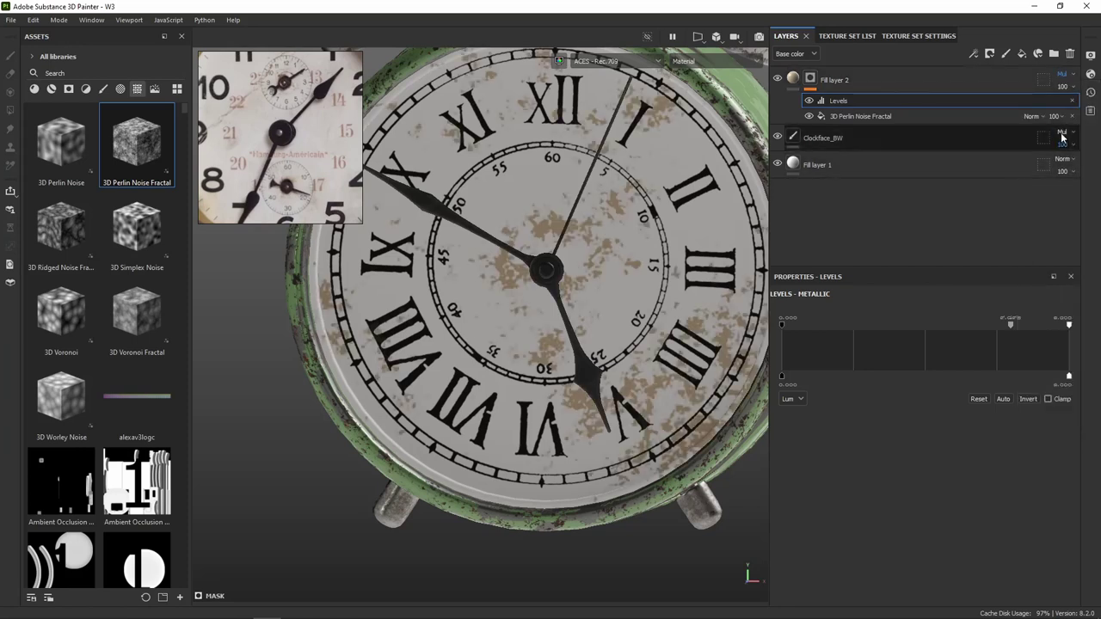
Lower Fill layer 2's opacity to 19 and view the dial head-on.
left_click(1062, 86)
left_click_drag(1095, 108, 1059, 109)
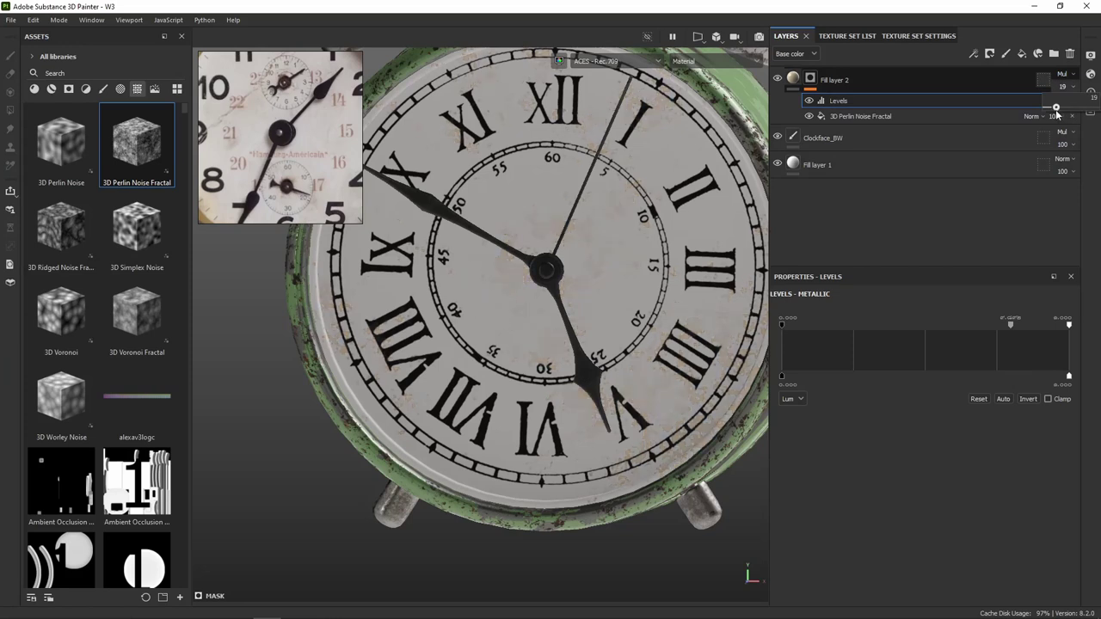
mouse_move(593, 328)
left_mouse_down("alt")
mouse_move(537, 353)
mouse_move(609, 374)
left_mouse_up("alt")
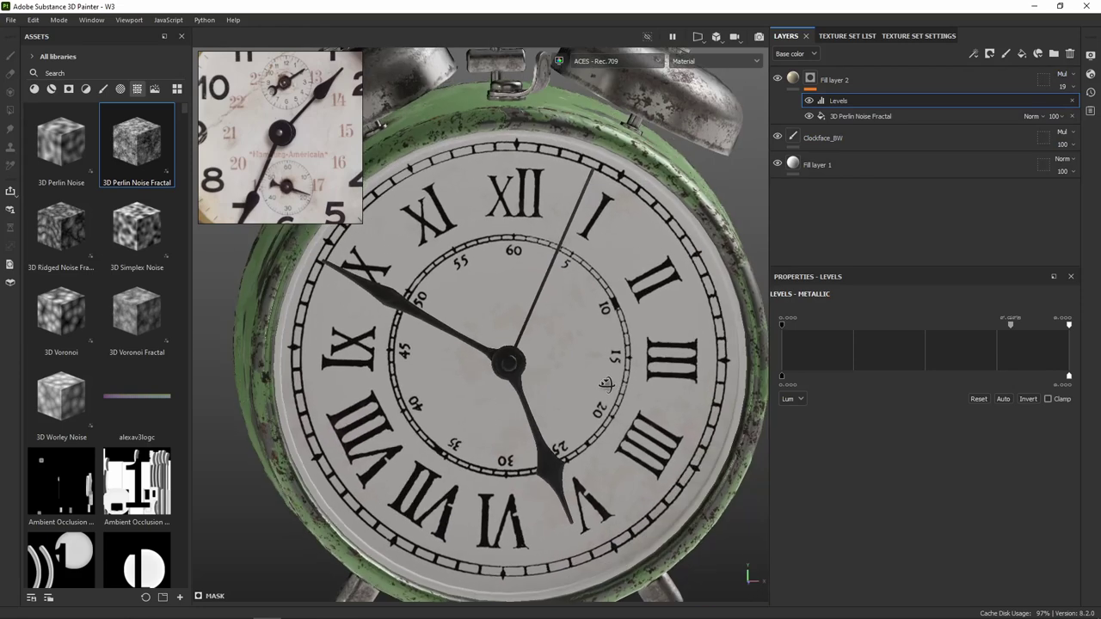
left_click_drag(609, 374, 554, 348, "alt")
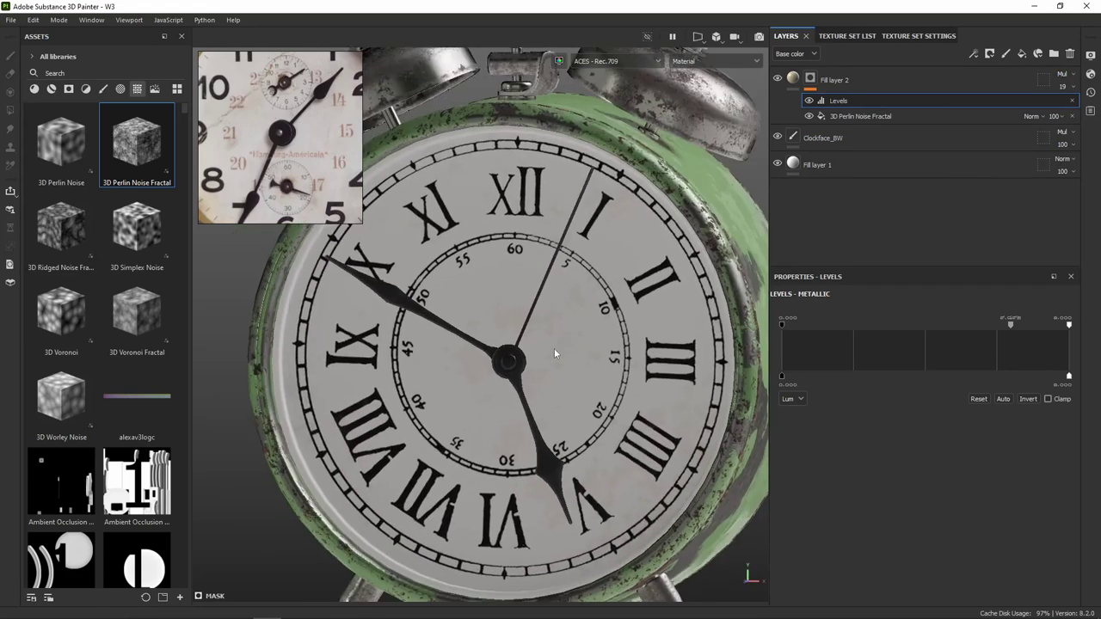
scroll(522, 364, "up", 5)
scroll(523, 364, "down", 2)
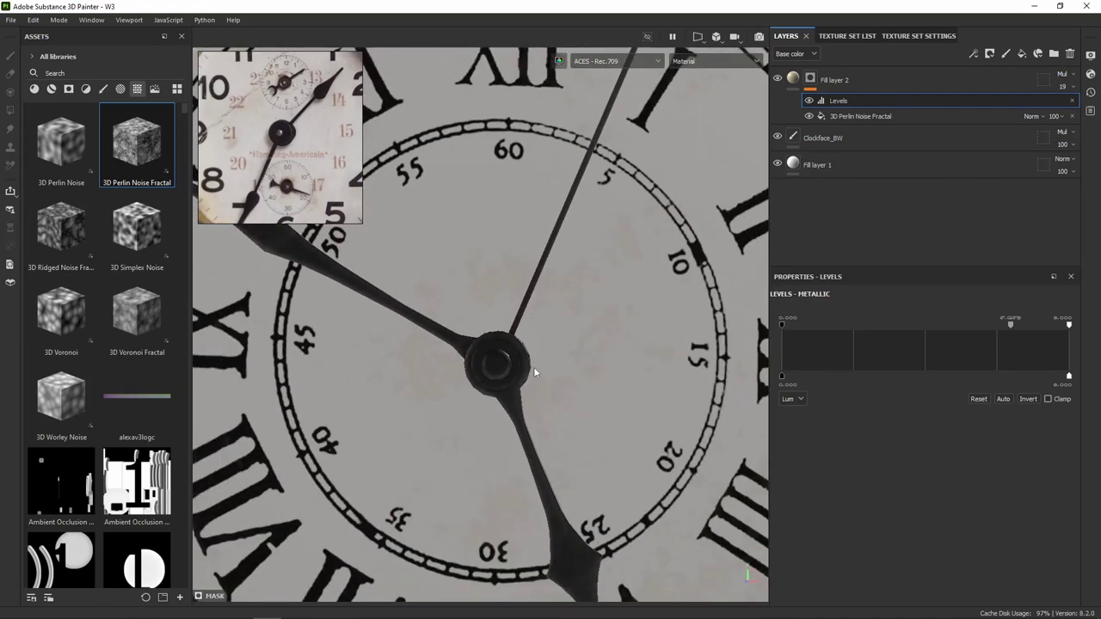
Rename Fill layer 2 to Dirt_Sharp and duplicate it.
double_click(836, 80)
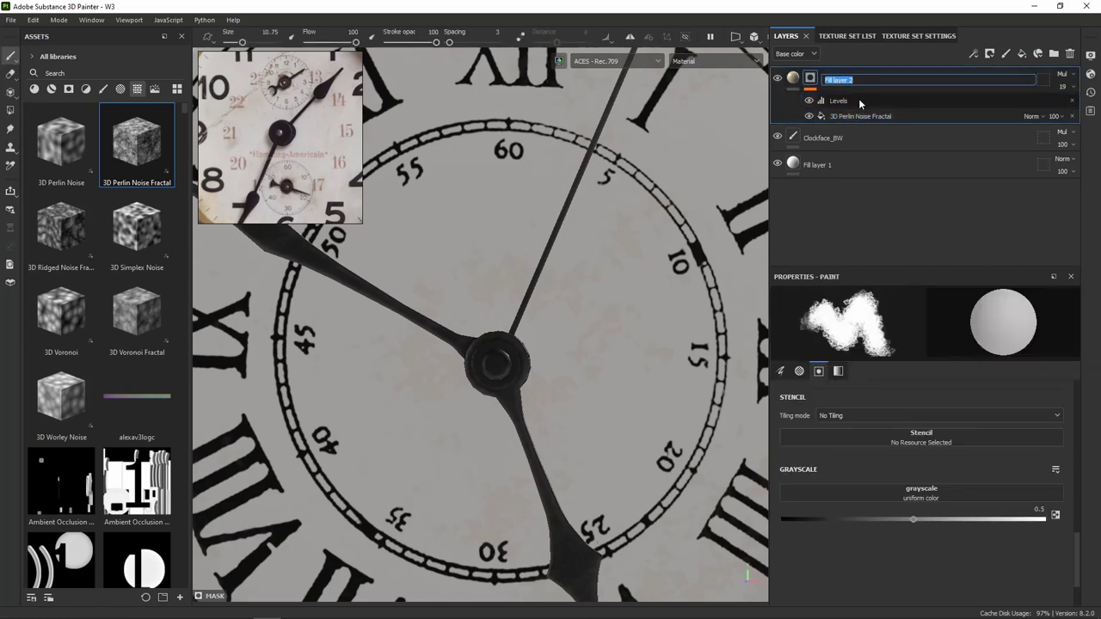
type("Dirt_Sharp")
key("Return")
right_click(937, 82)
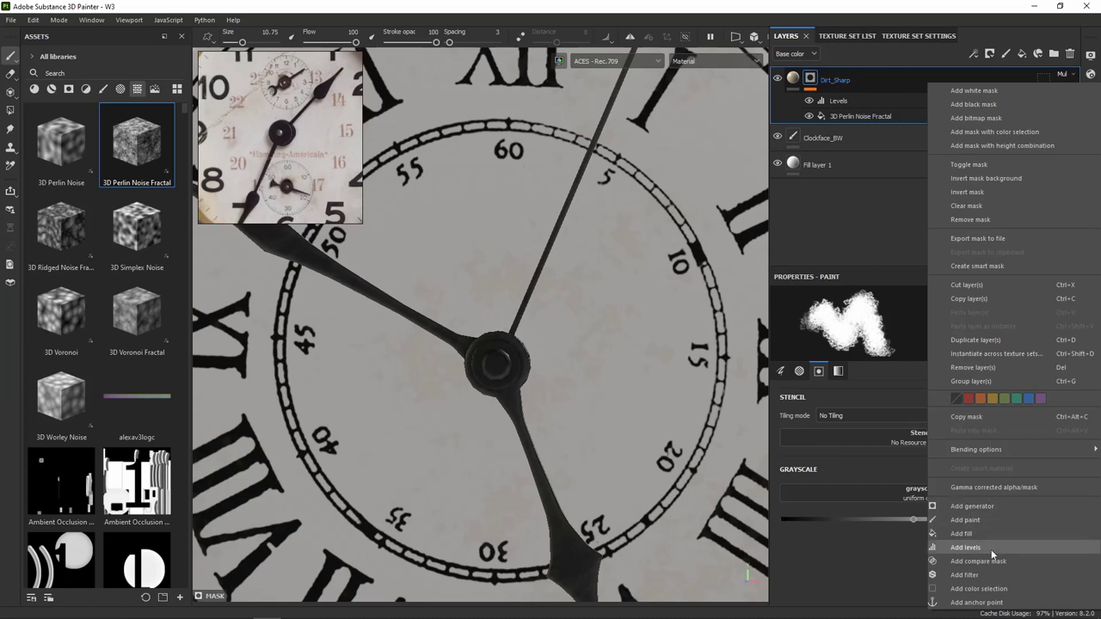
left_click(989, 343)
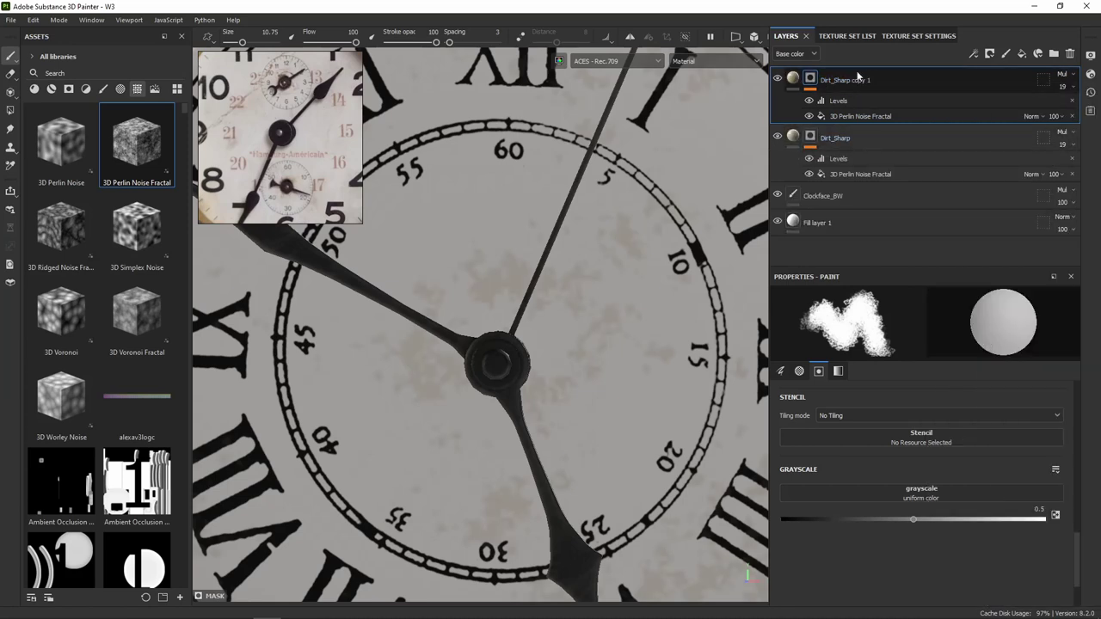
Add a Blur filter to the copy's mask with intensity about 3.27.
right_click(813, 80)
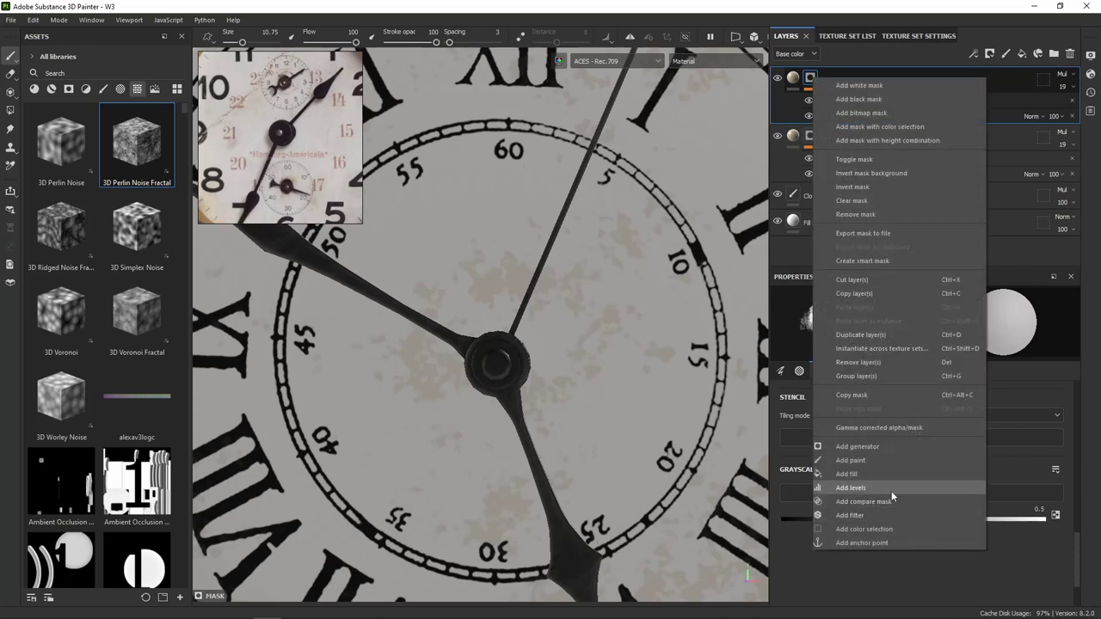
left_click(891, 515)
left_click(924, 327)
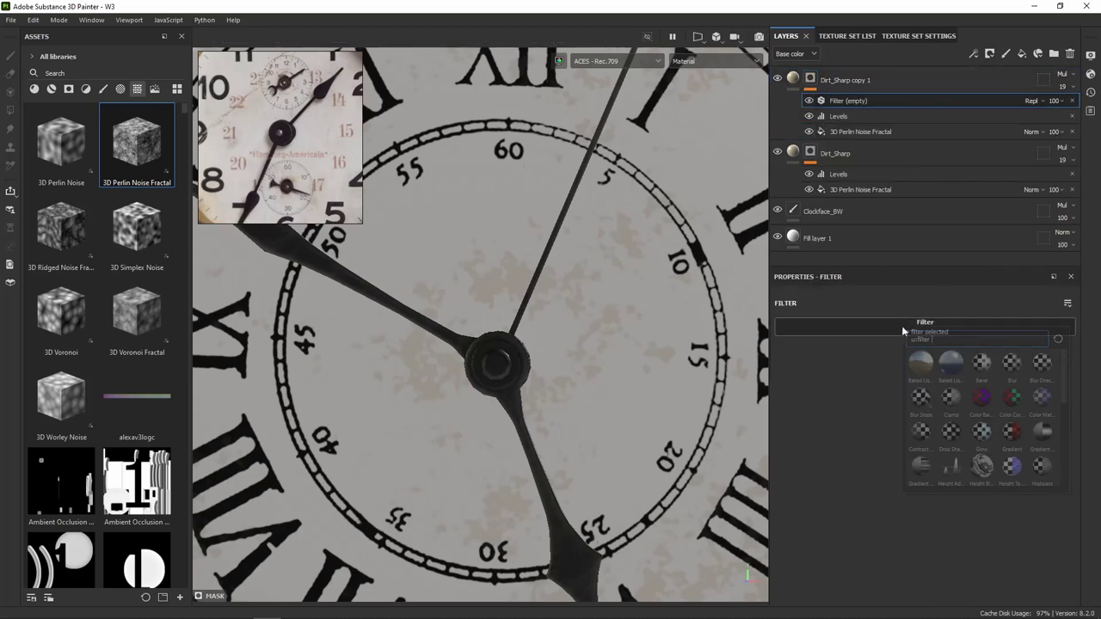
left_click(1012, 363)
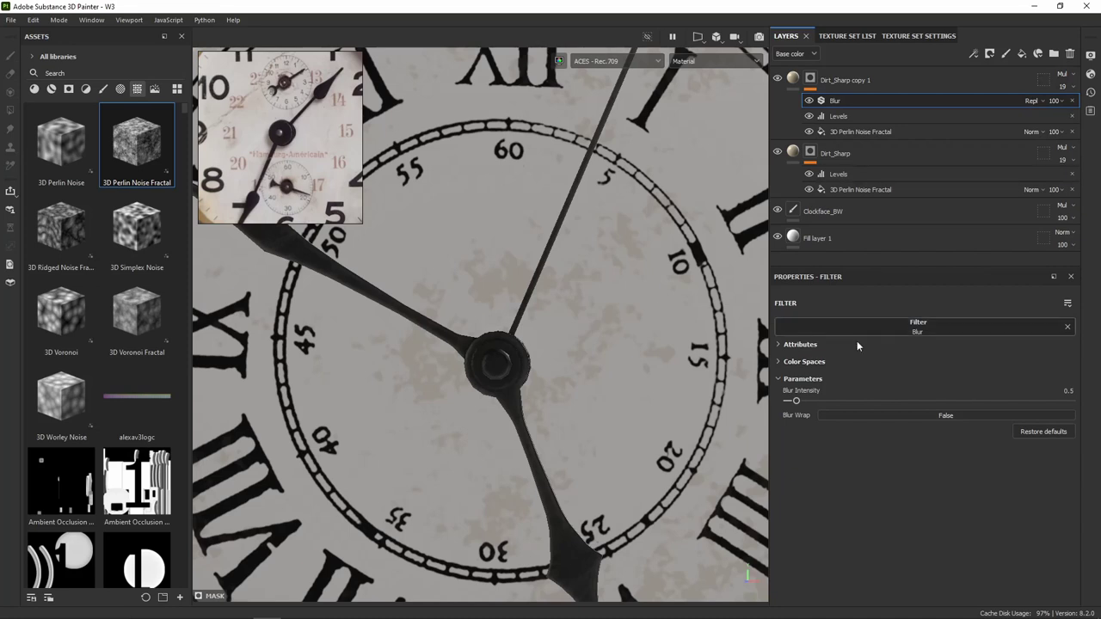
left_click_drag(798, 404, 846, 404)
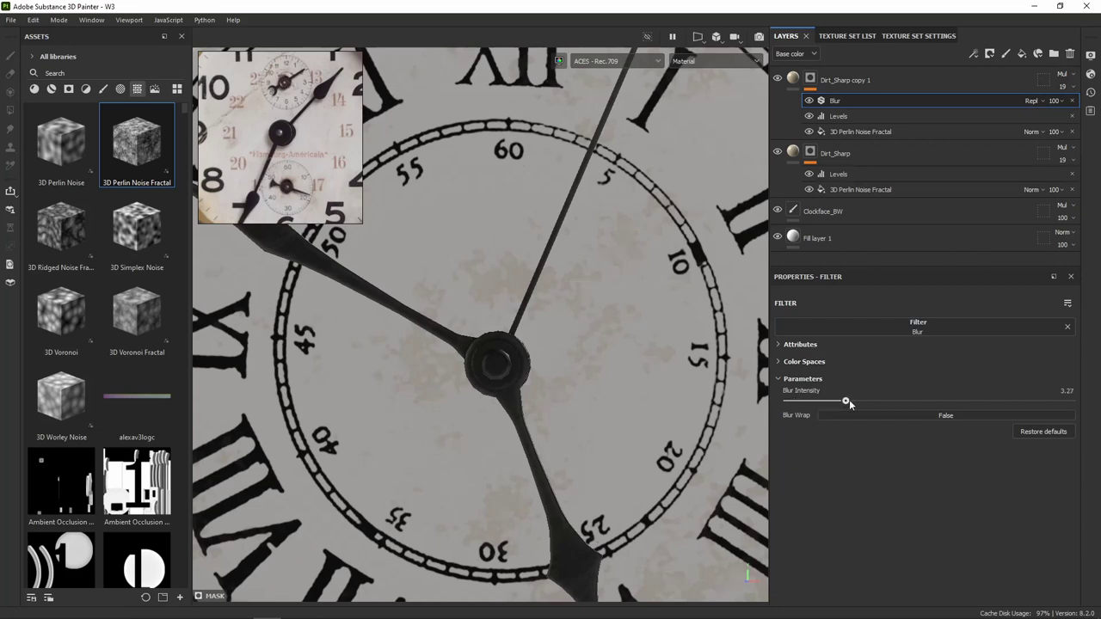
Move Dirt_Sharp copy 1 below Dirt_Sharp and raise its opacity to 33.
left_click(847, 82)
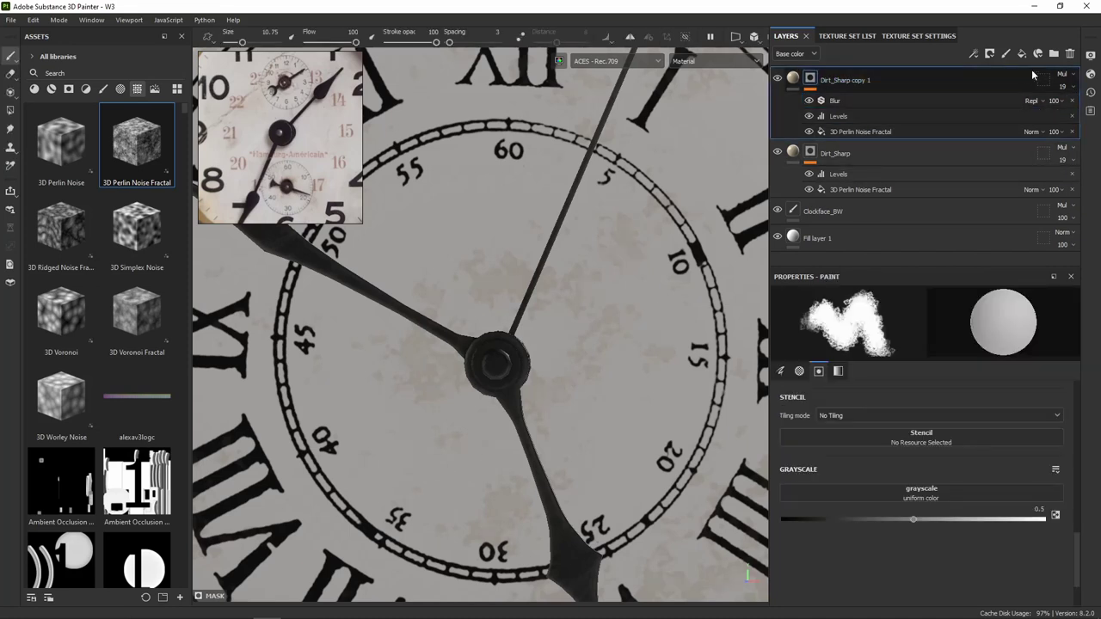
left_click_drag(998, 76, 908, 196)
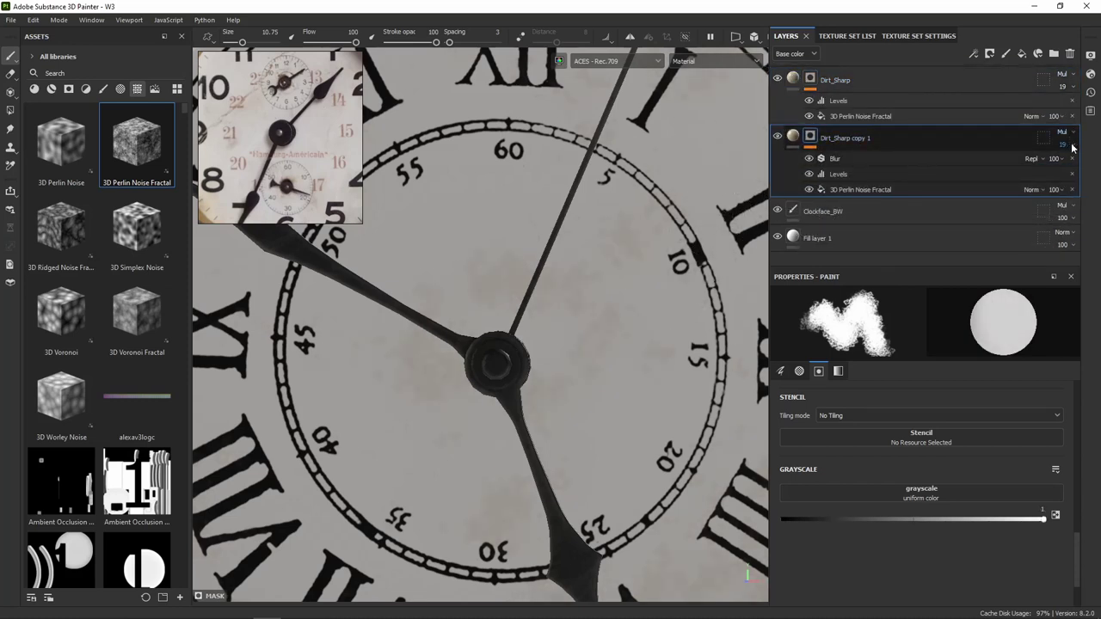
left_click_drag(1072, 148, 1074, 168)
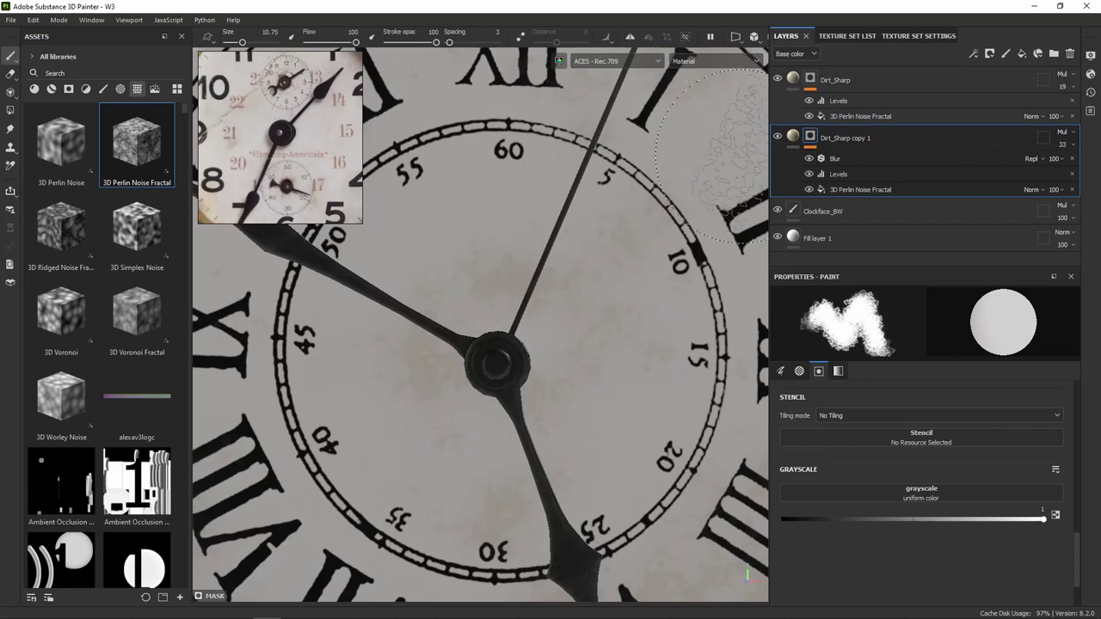
Rename the copy layer to Dirt_Blur and frame the clock.
double_click(847, 138)
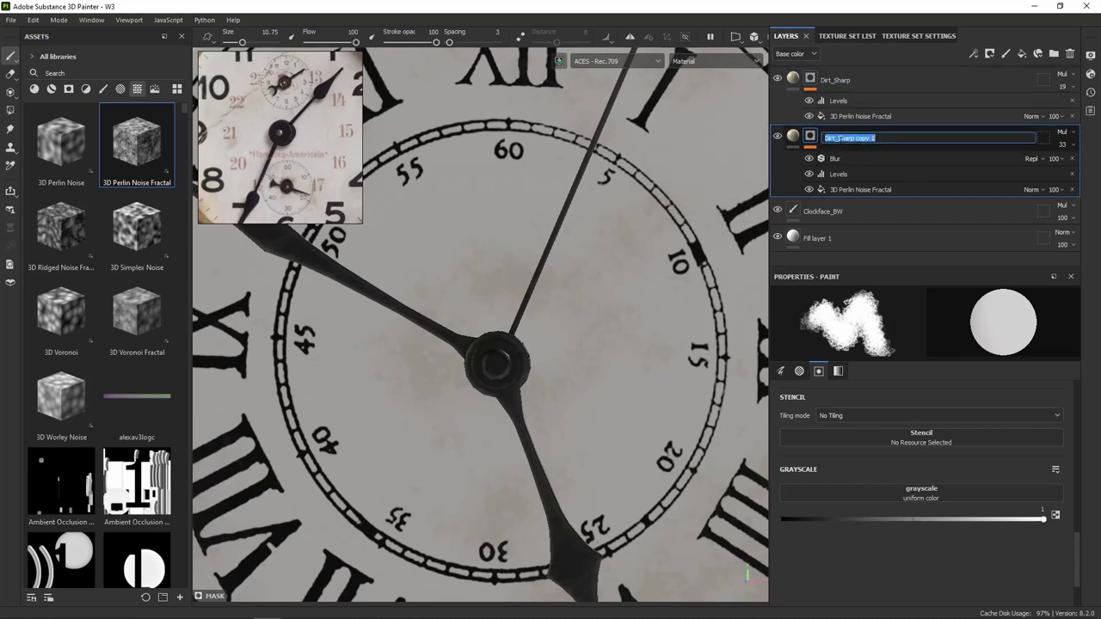
left_click_drag(837, 138, 1059, 186)
type("B")
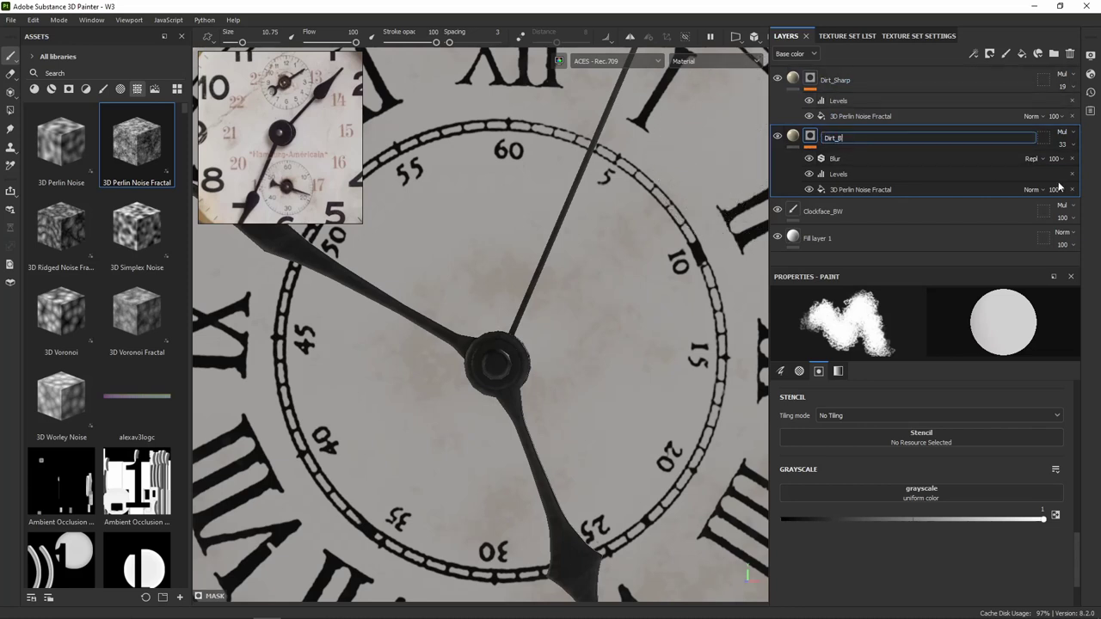
type("lur")
key("Return")
key("f")
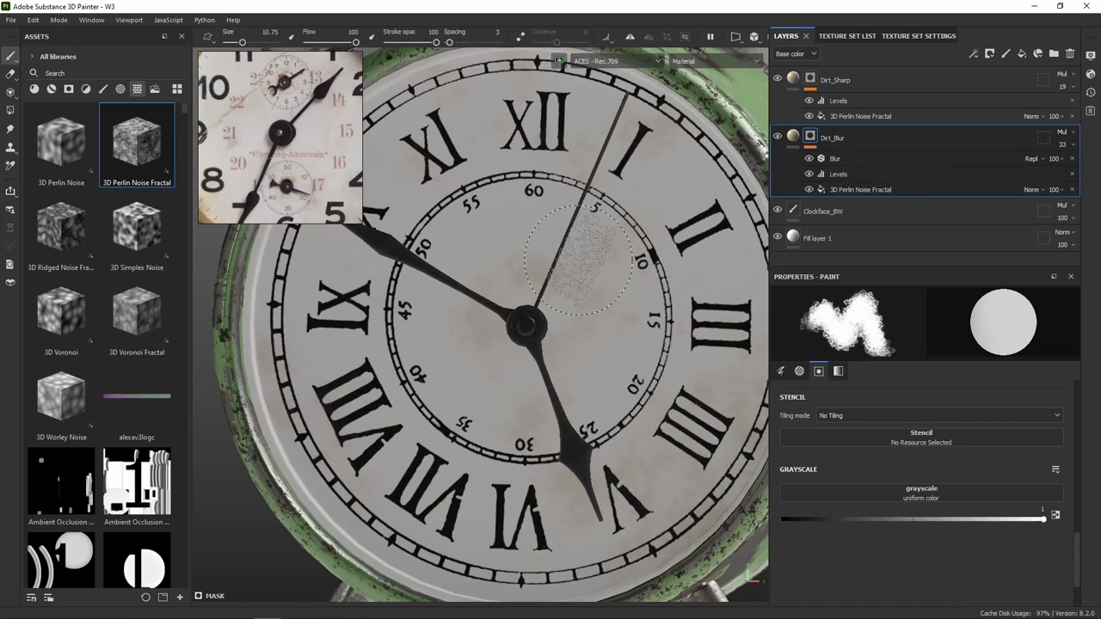
left_click_drag(620, 283, 572, 269, "alt")
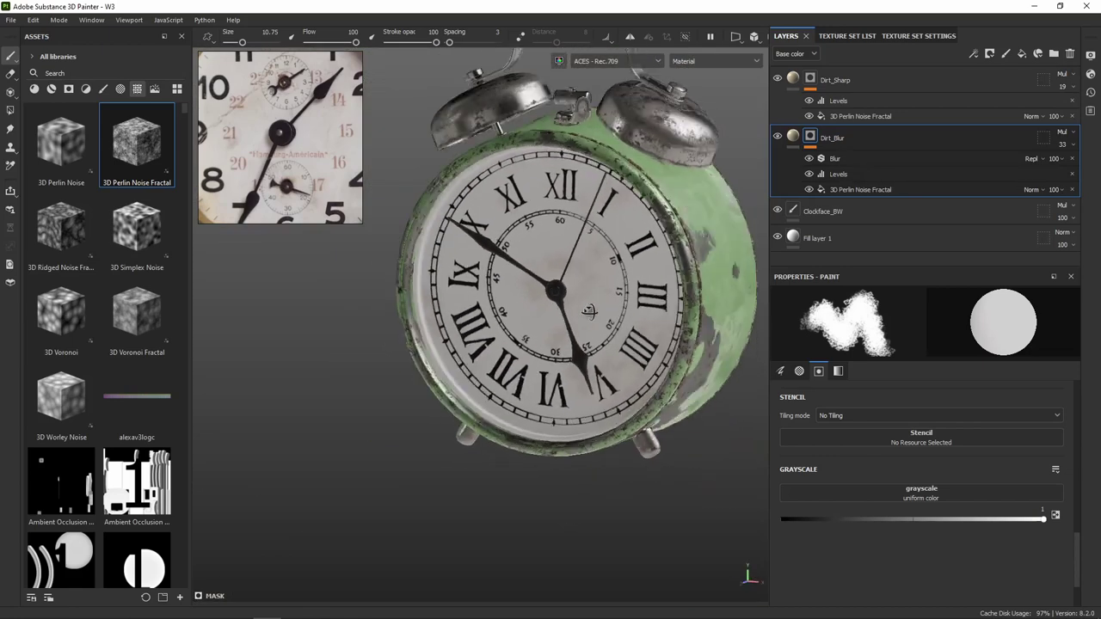
scroll(572, 269, "up", 3)
scroll(572, 269, "up", 2)
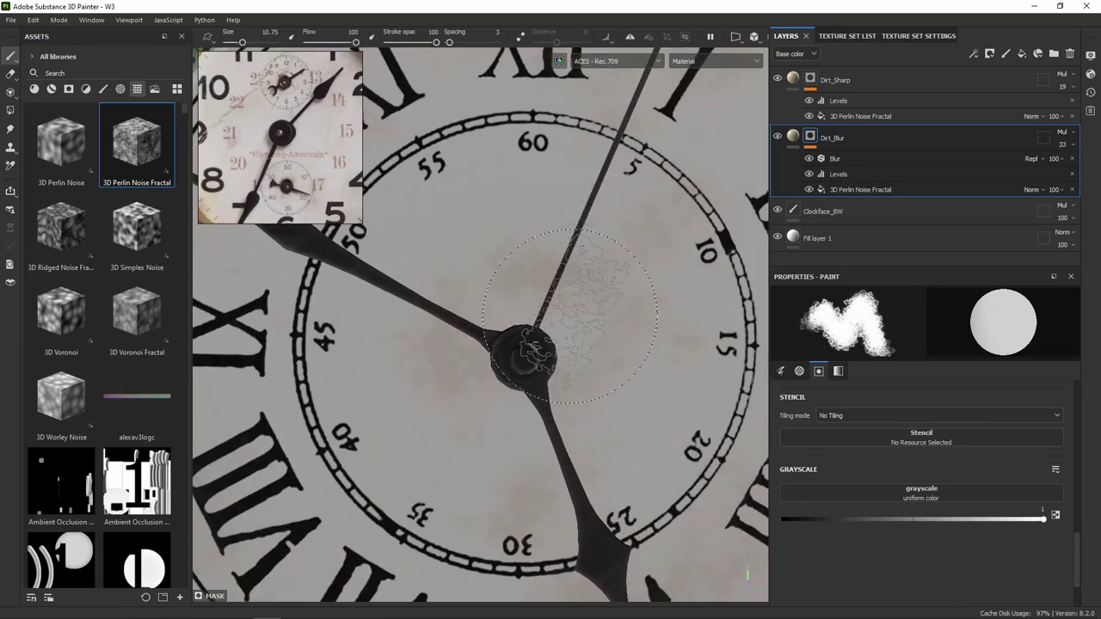
Hide Dirt_Sharp and reduce Dirt_Blur's mask blur intensity to about 3.1.
left_click(779, 80)
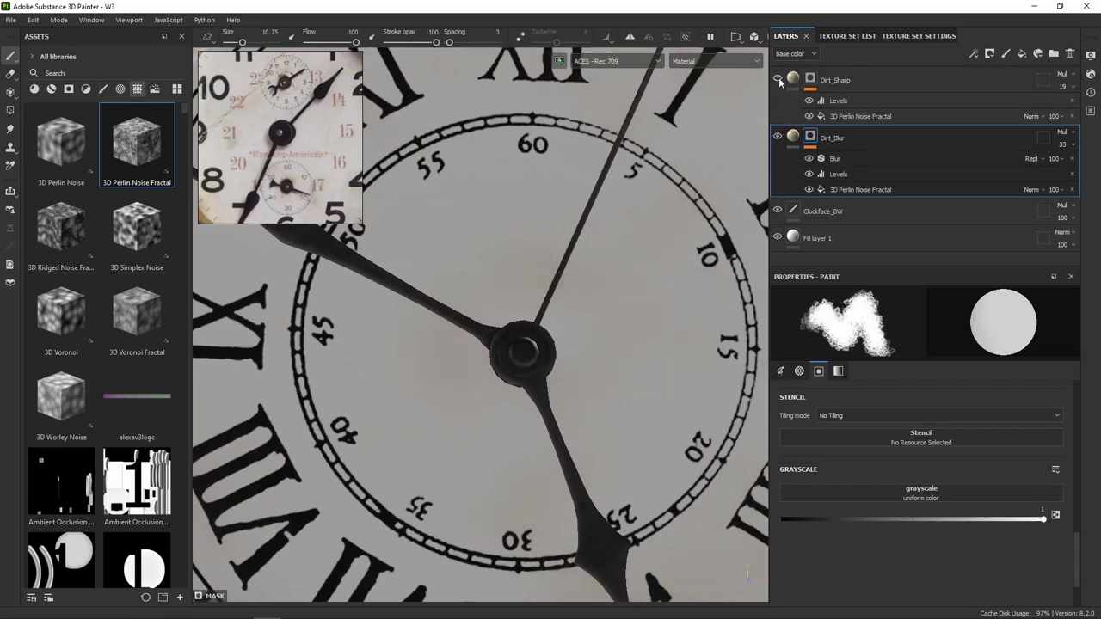
left_click(835, 158)
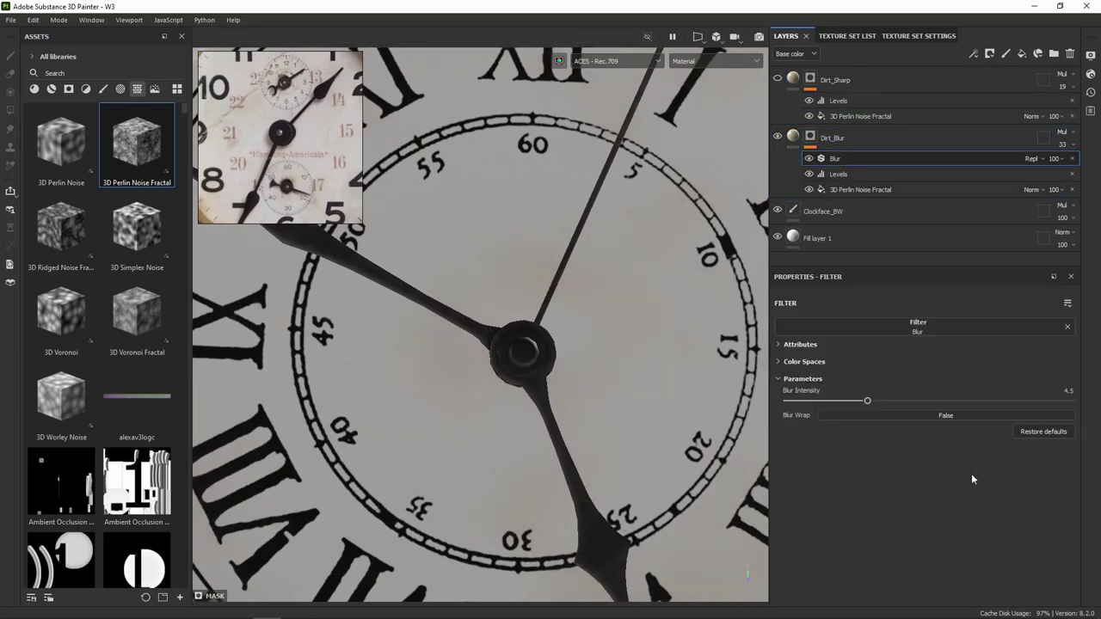
left_click_drag(867, 401, 832, 407)
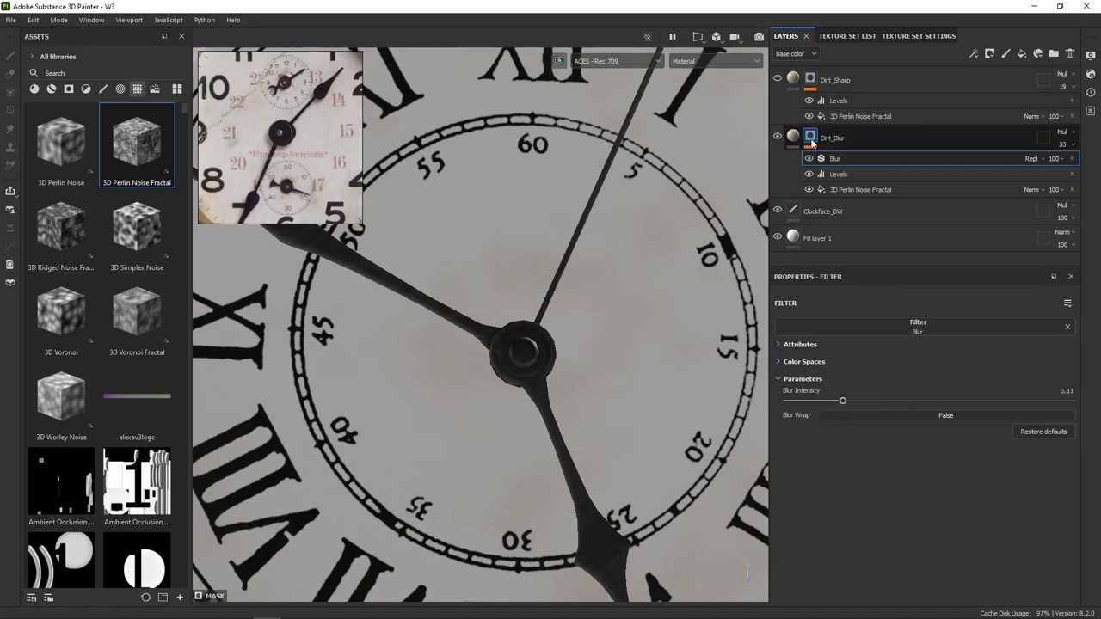
left_click(837, 174)
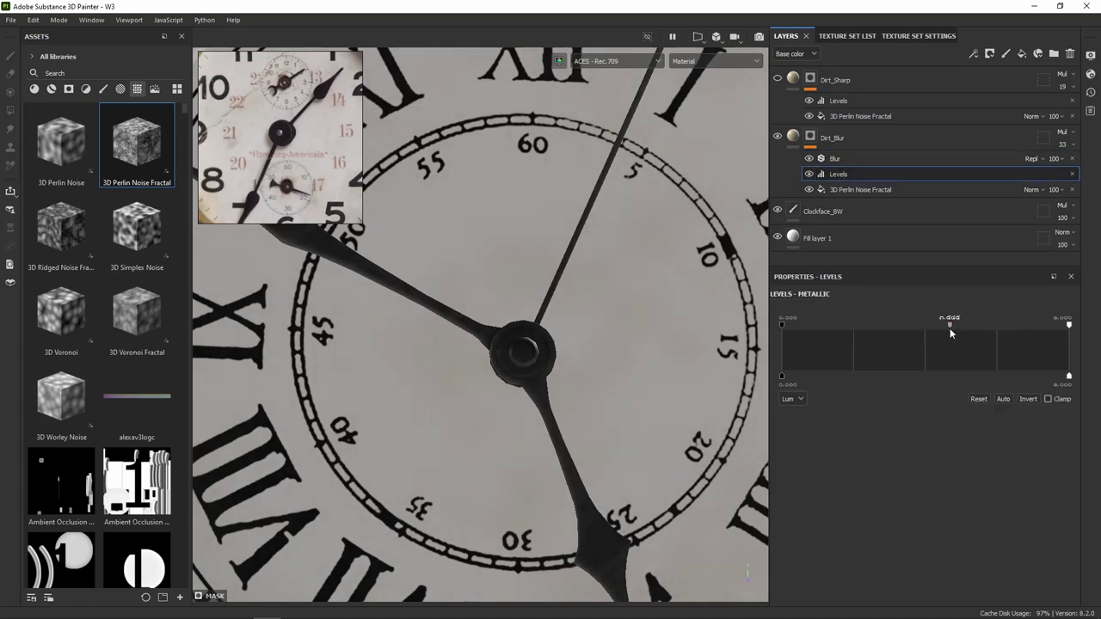
Show Dirt_Sharp again and lower its opacity to 5.
left_click(778, 80)
left_click(1073, 94)
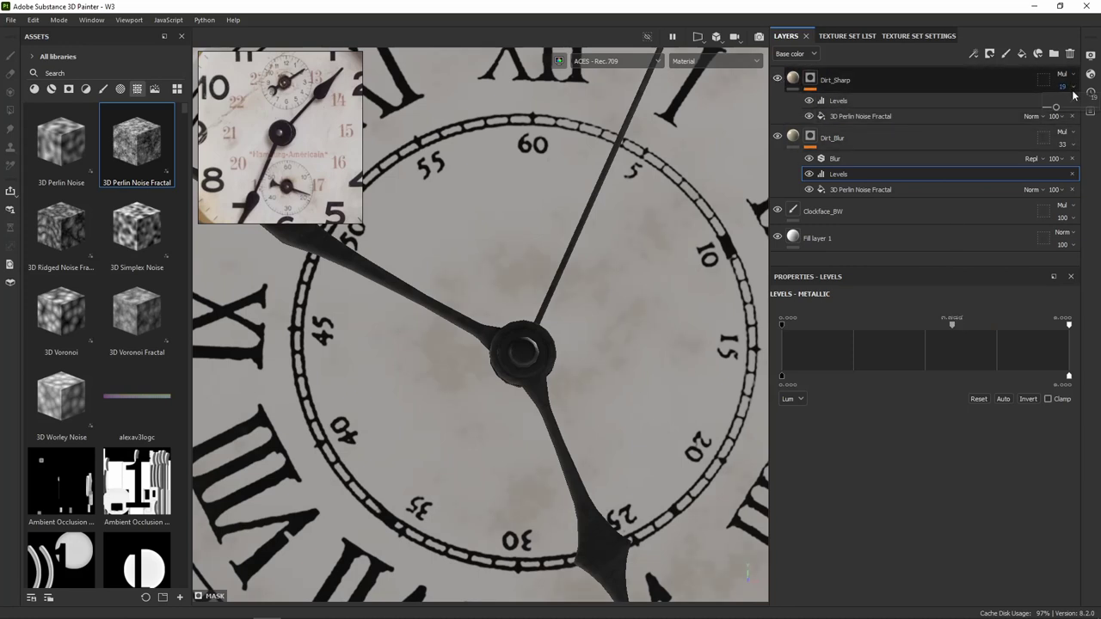
left_click_drag(1056, 109, 1052, 110)
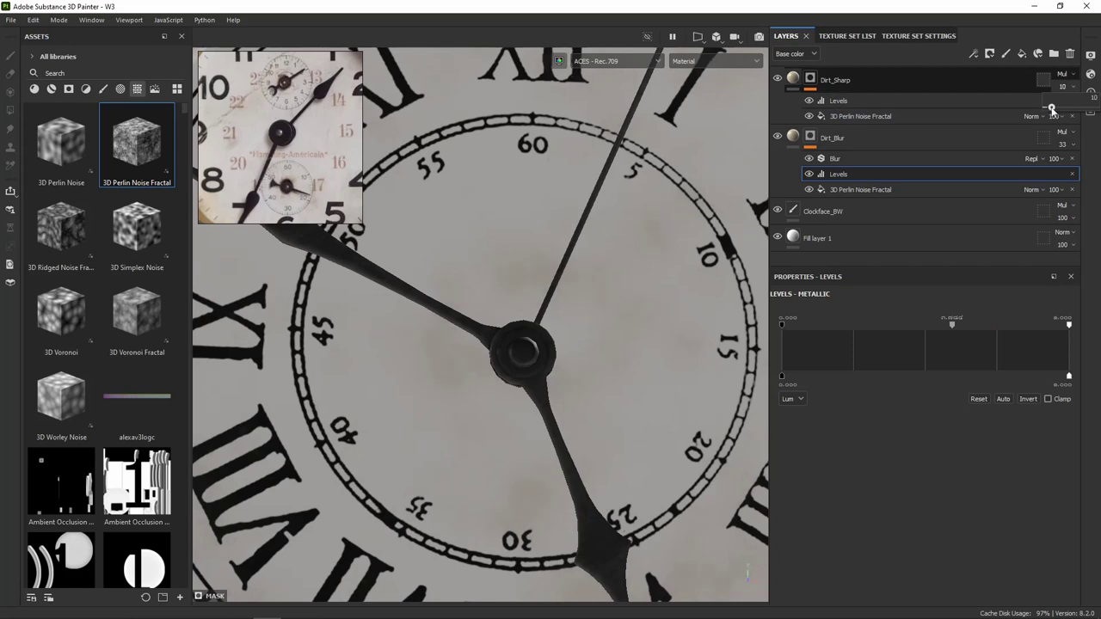
scroll(604, 247, "down", 3)
left_click_drag(621, 248, 641, 251, "alt")
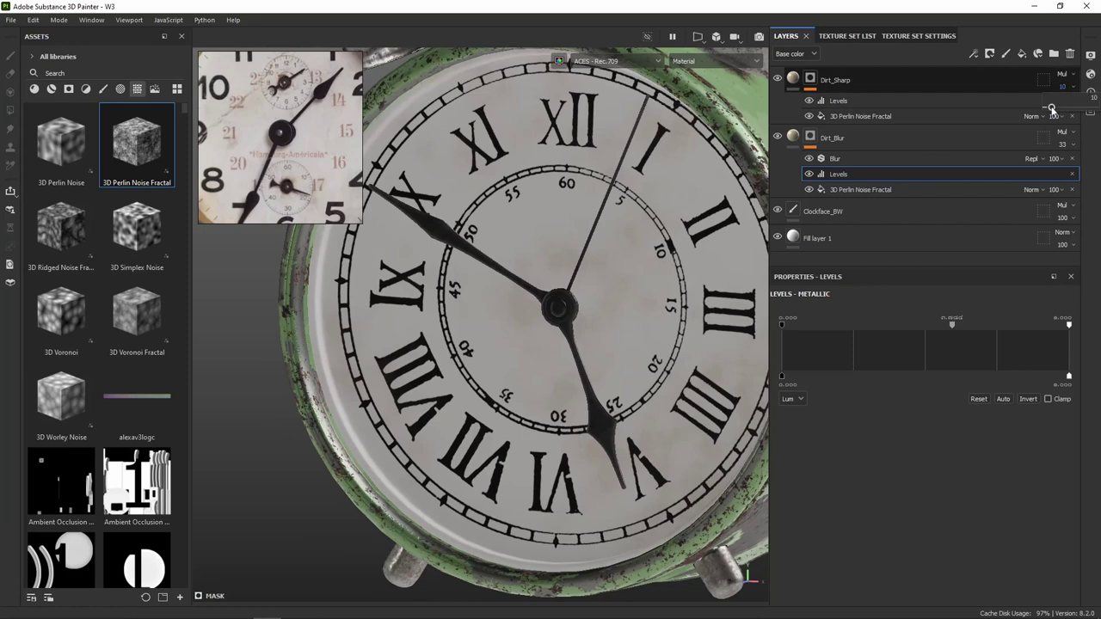
left_click_drag(1052, 109, 1049, 109)
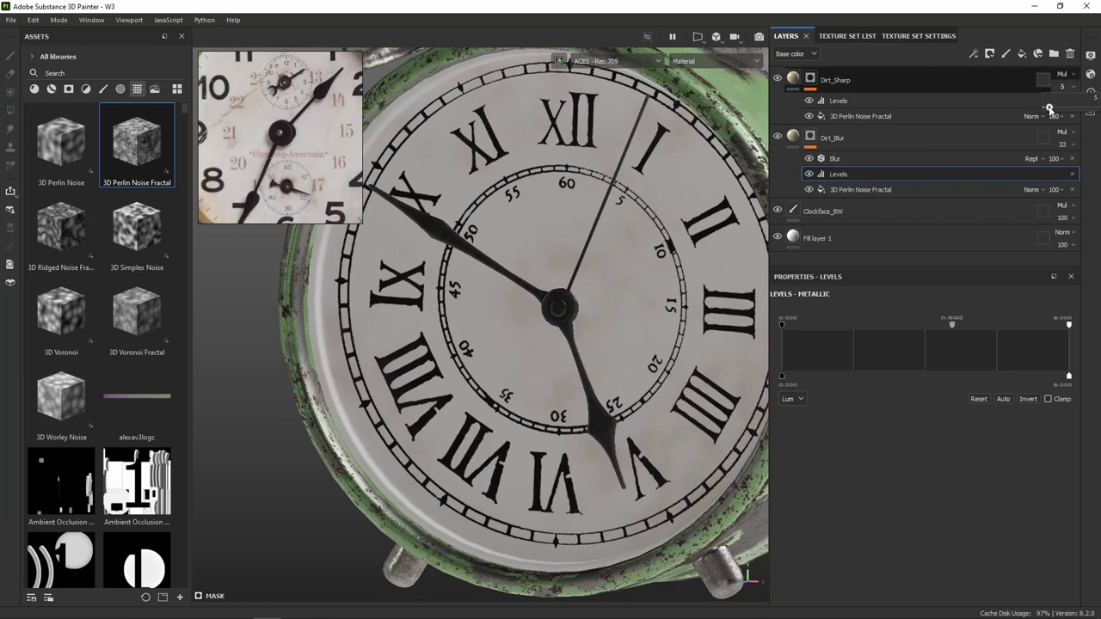
mouse_move(633, 291)
left_mouse_down("alt")
mouse_move(697, 329)
mouse_move(654, 310)
left_mouse_up("alt")
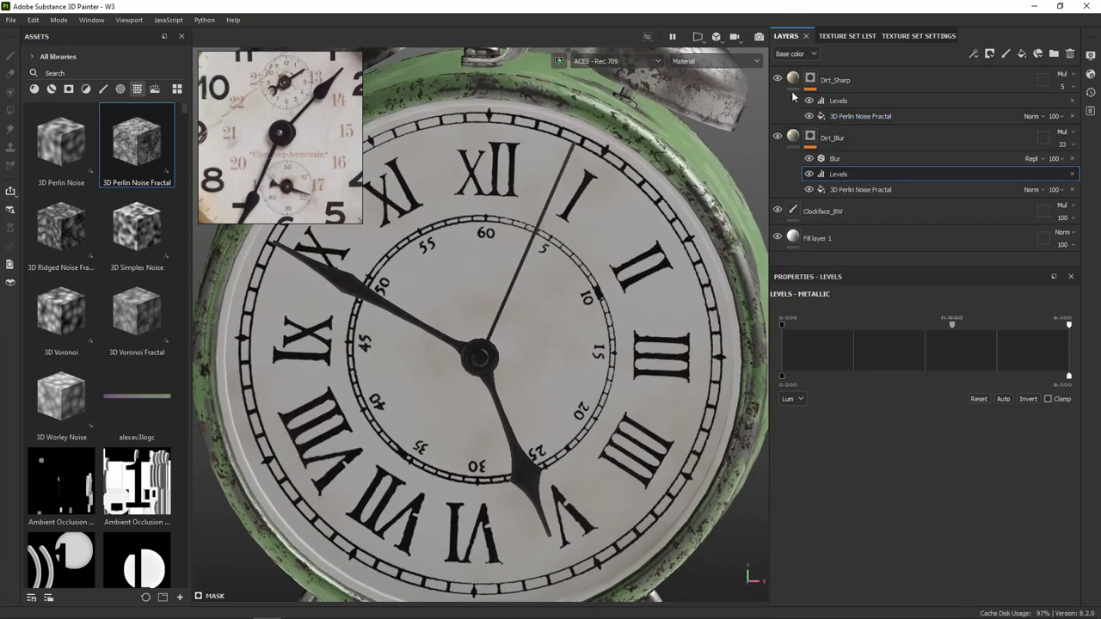
Give Dirt_Blur a pale warm yellow base colour.
left_click(793, 135)
left_click(911, 421)
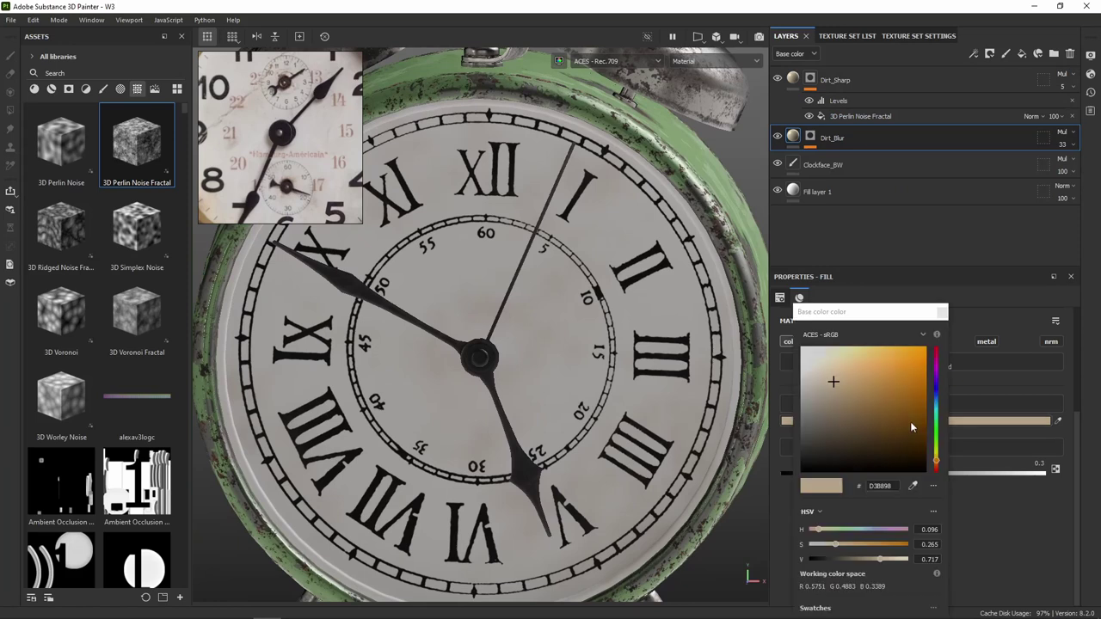
left_click(858, 367)
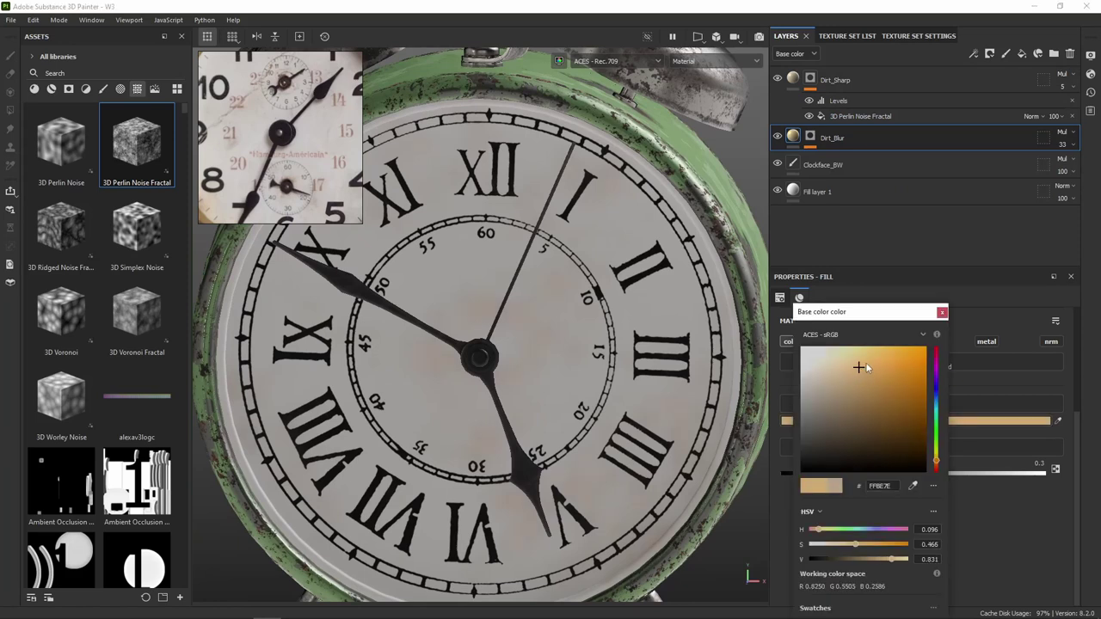
left_click_drag(866, 366, 855, 353)
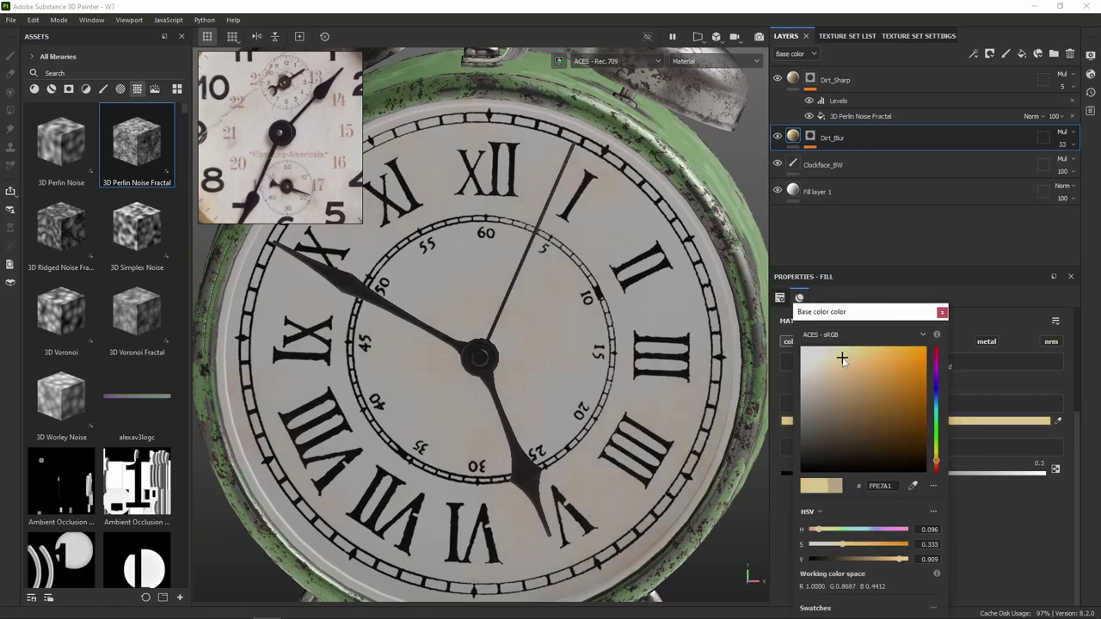
left_click(942, 313)
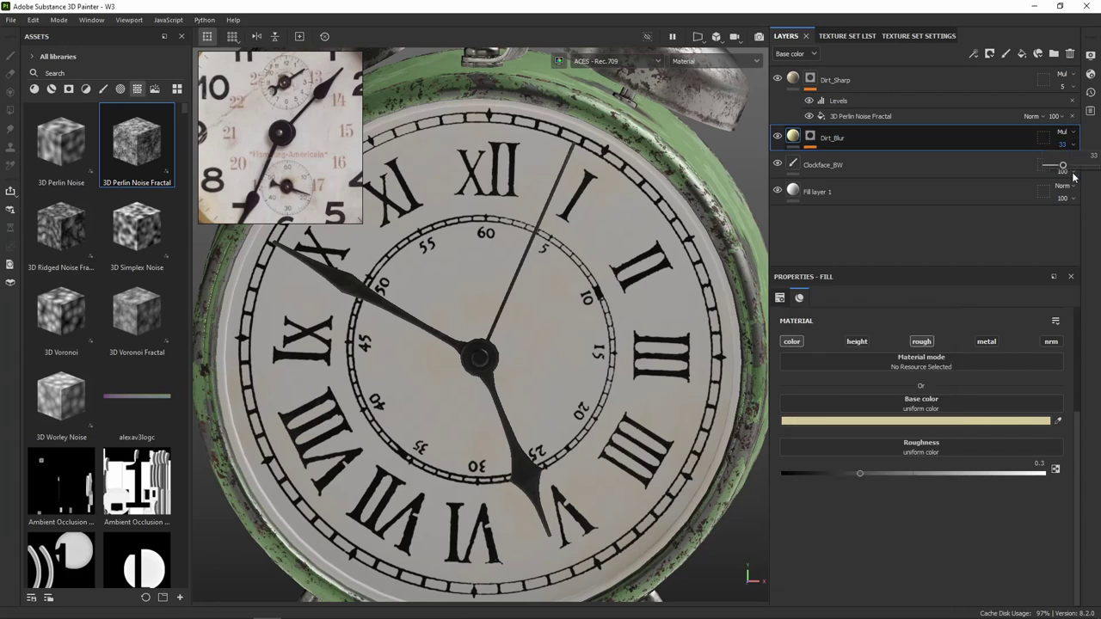
Lower Dirt_Blur's opacity to 17.
left_click_drag(1063, 168, 1061, 168)
scroll(584, 322, "down", 5)
mouse_move(584, 322)
left_mouse_down("alt")
mouse_move(555, 247)
mouse_move(598, 227)
left_mouse_up("alt")
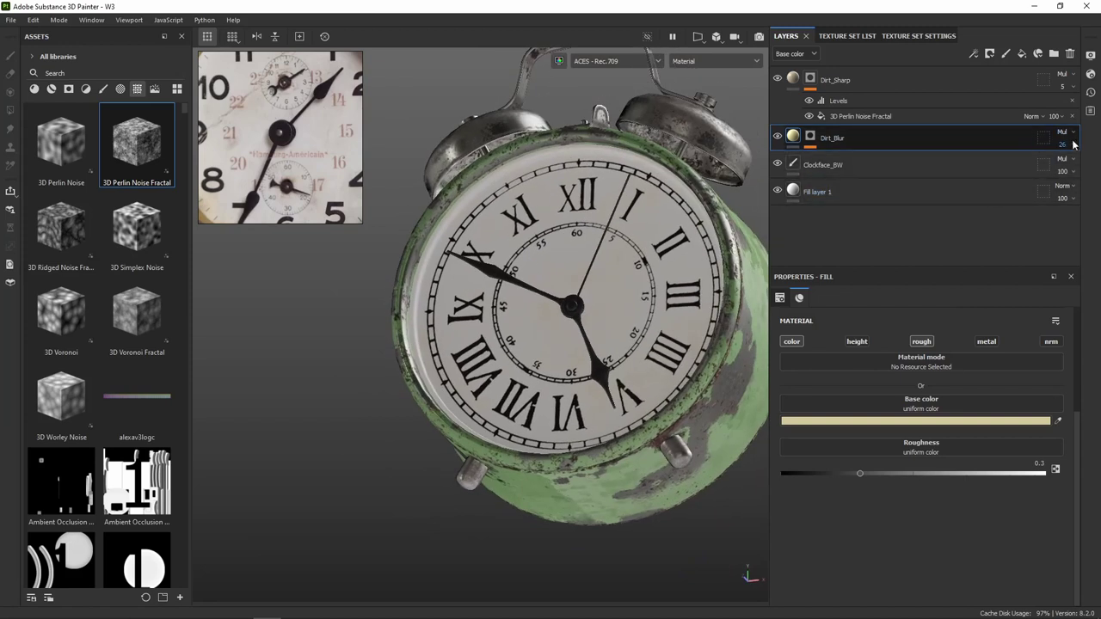
left_click_drag(1059, 169, 1056, 168)
mouse_move(623, 263)
left_mouse_down("alt")
mouse_move(492, 336)
mouse_move(548, 235)
left_mouse_up("alt")
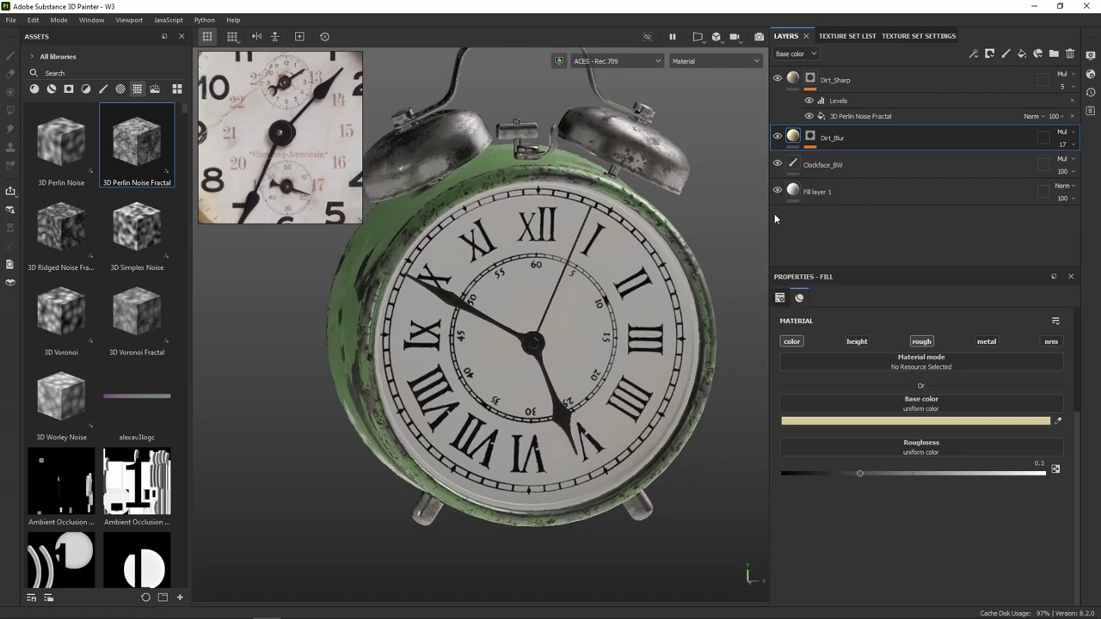
left_click(810, 137)
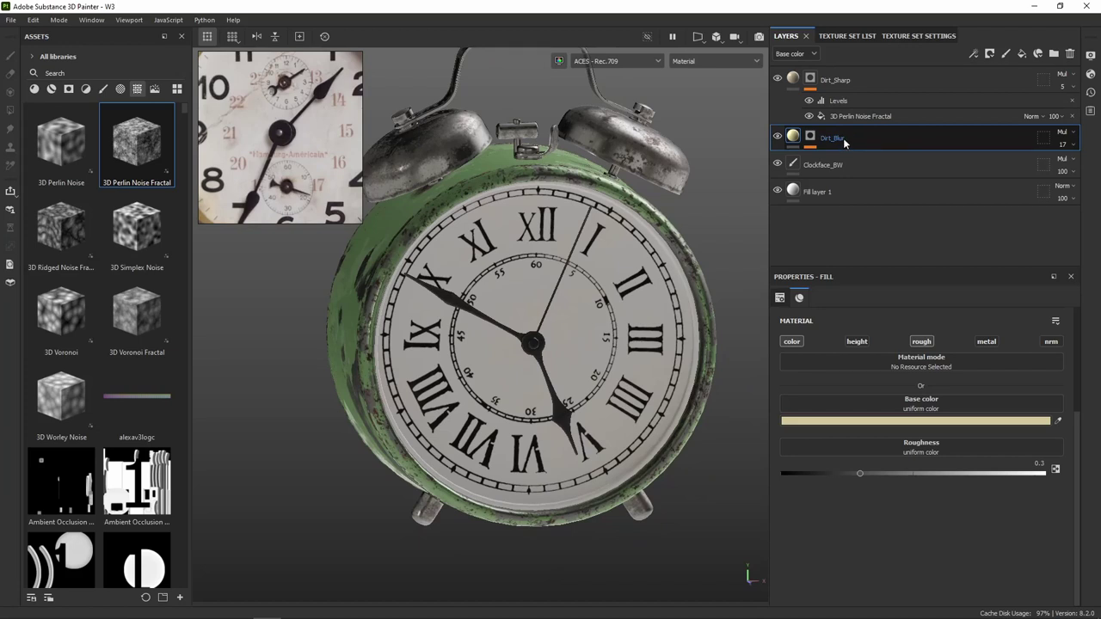
Duplicate Dirt_Blur, set the copy to 100 opacity, and hide its mask's Perlin noise.
right_click(844, 143)
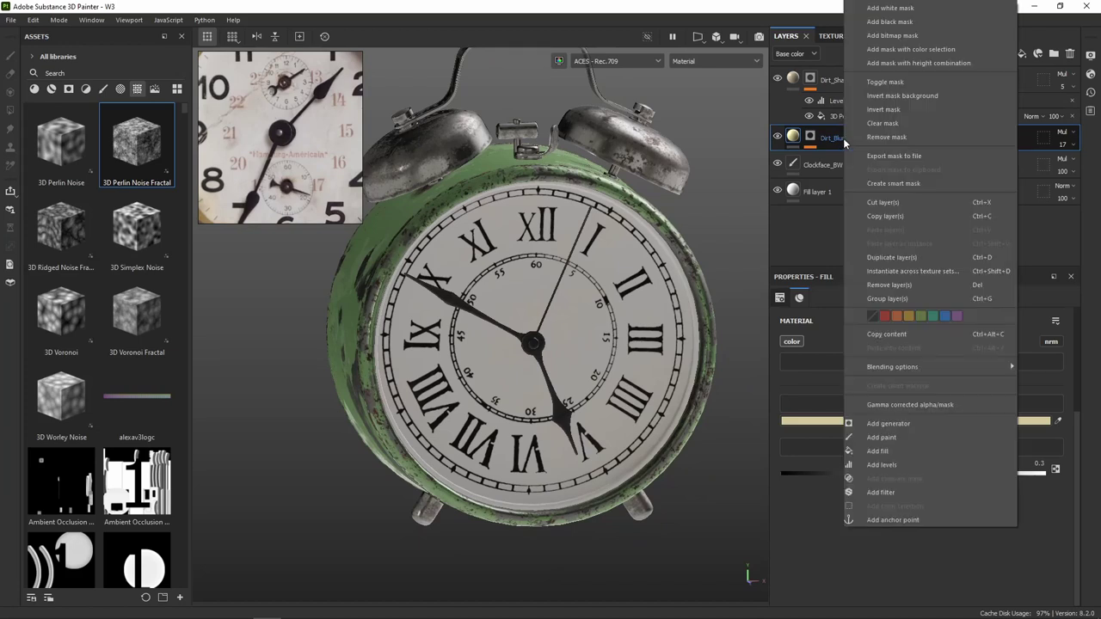
left_click(912, 256)
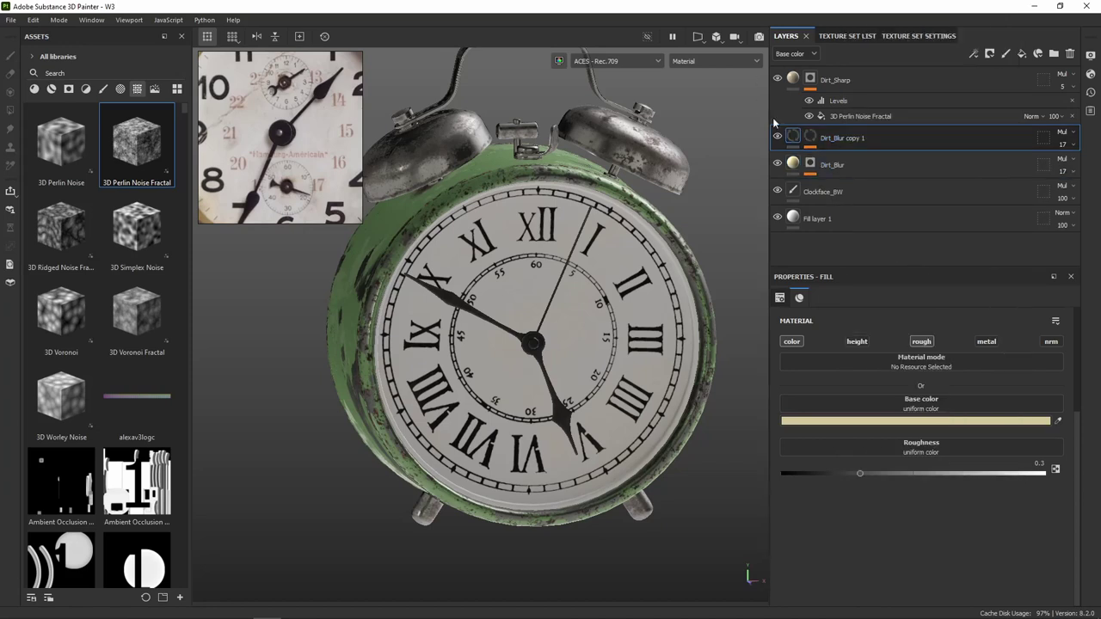
left_click(811, 138)
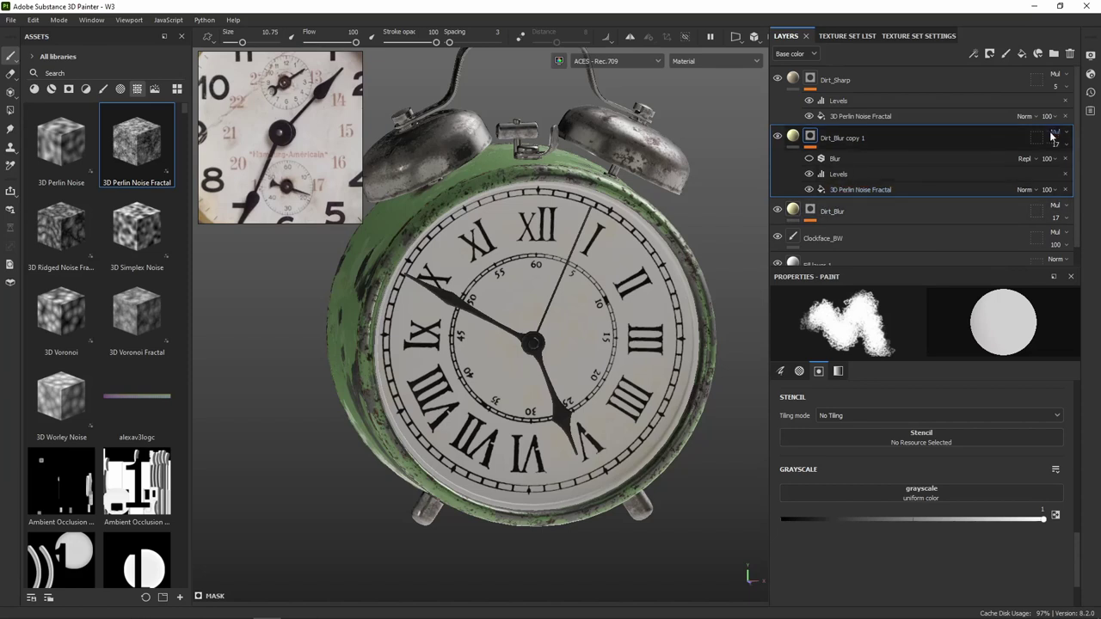
left_click_drag(1055, 165, 1088, 165)
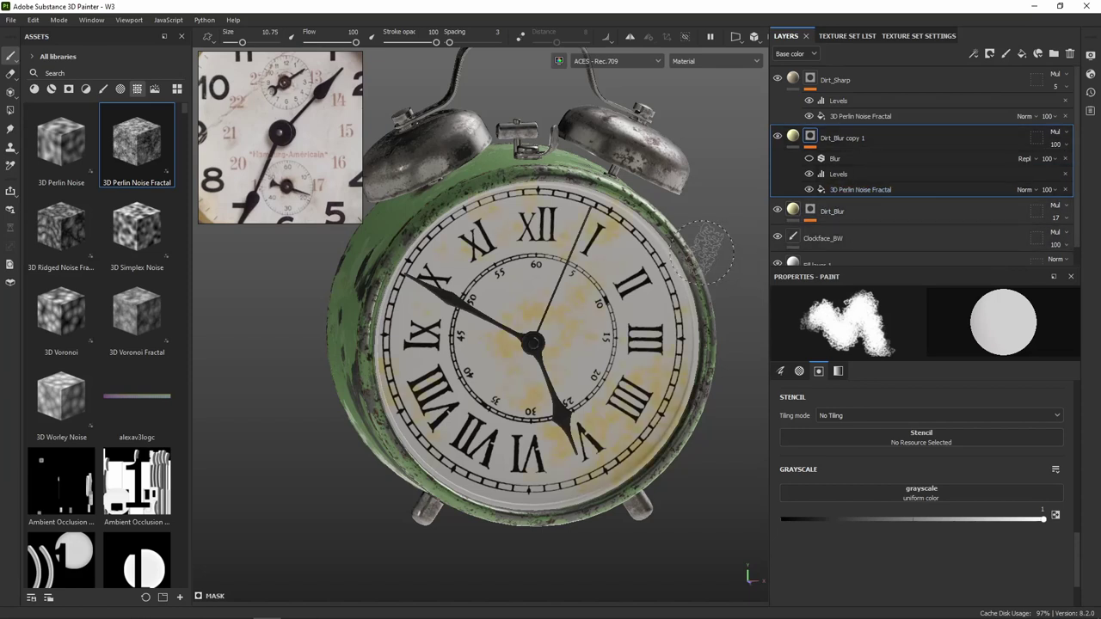
left_click(809, 190)
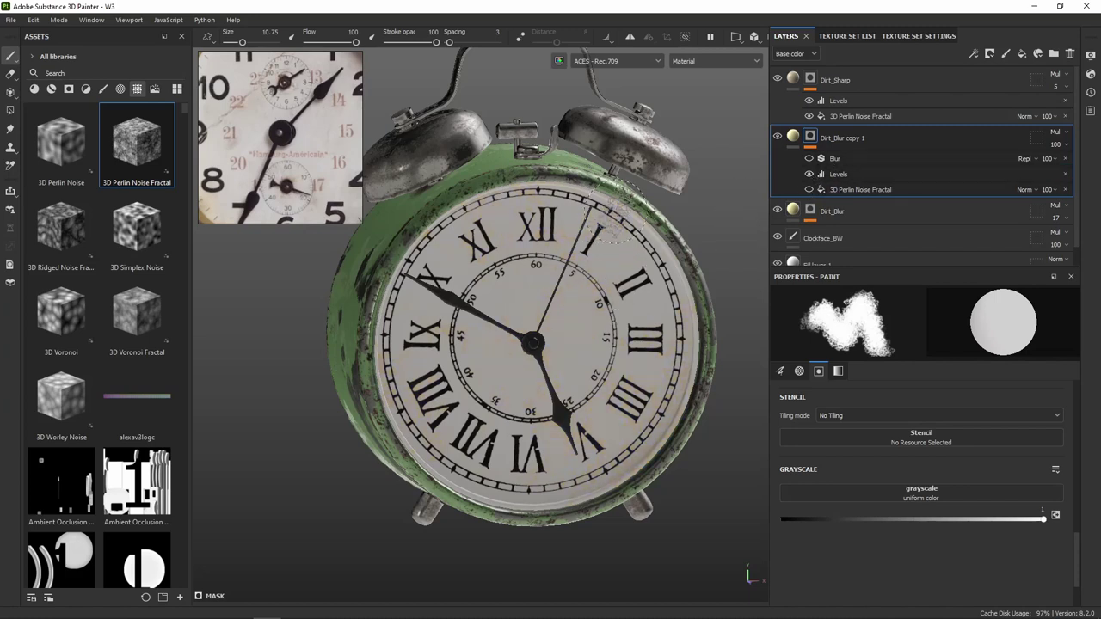
Load the Cotton brush from the brushes library.
left_click(103, 90)
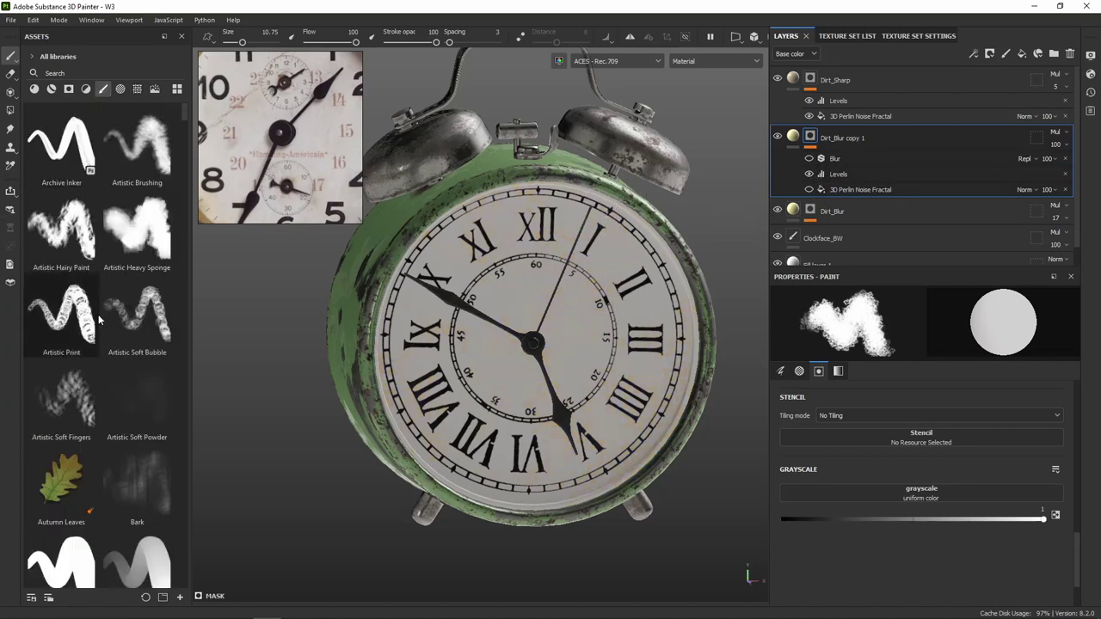
scroll(98, 314, "down", 4)
scroll(129, 279, "up", 4)
scroll(161, 200, "down", 2)
scroll(155, 258, "down", 3)
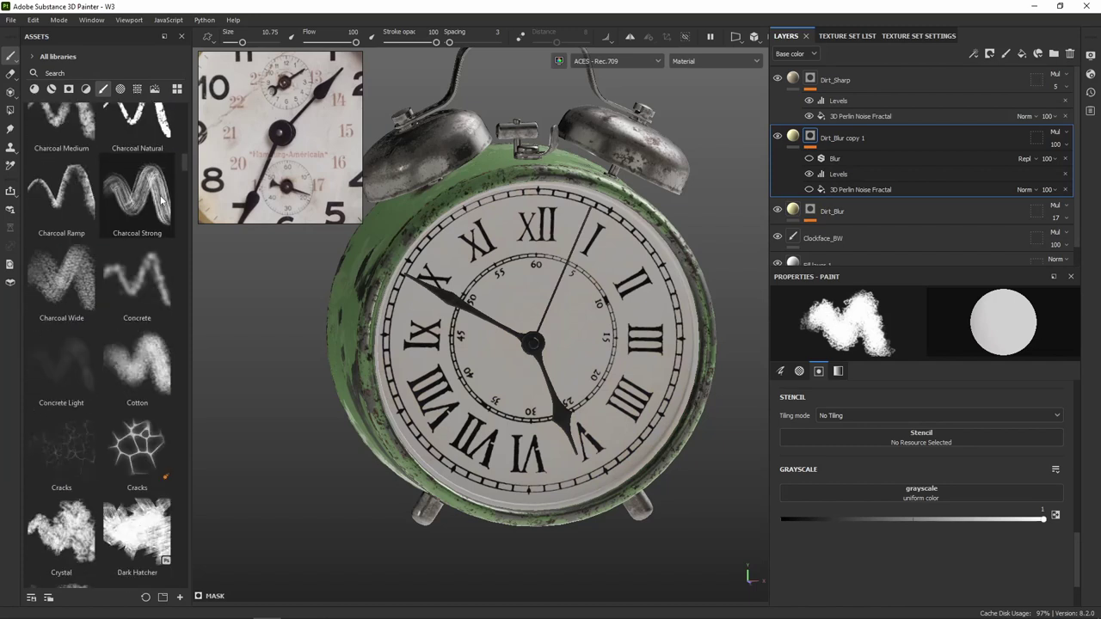
left_click(148, 365)
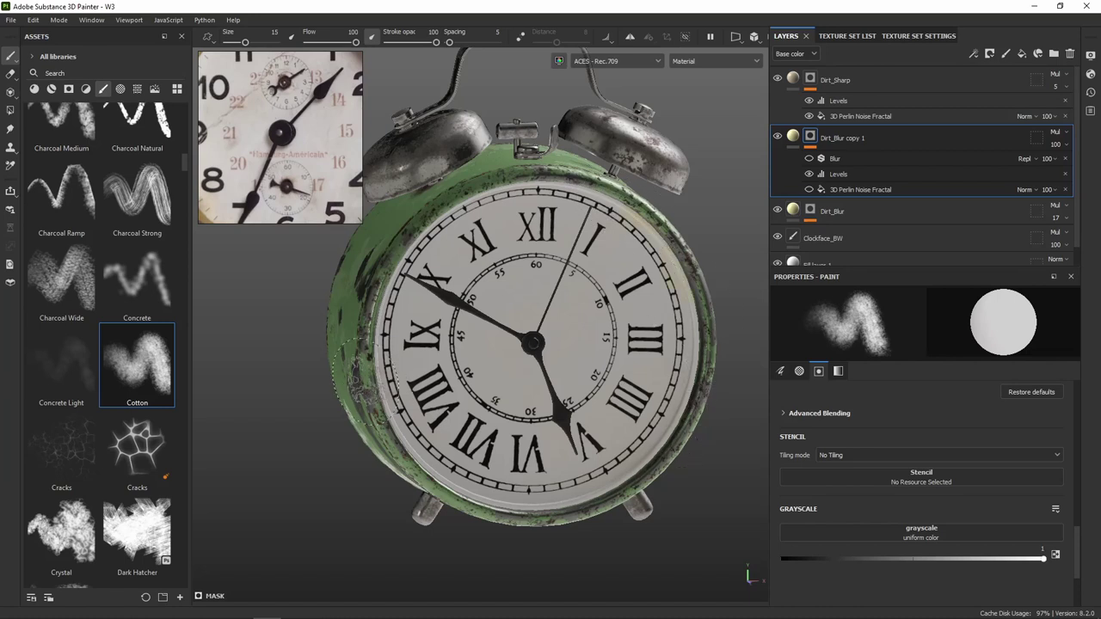
key("x")
Paint white grime along the dial rim on Dirt_Blur copy 1's mask.
left_click_drag(443, 512, 404, 413, "alt")
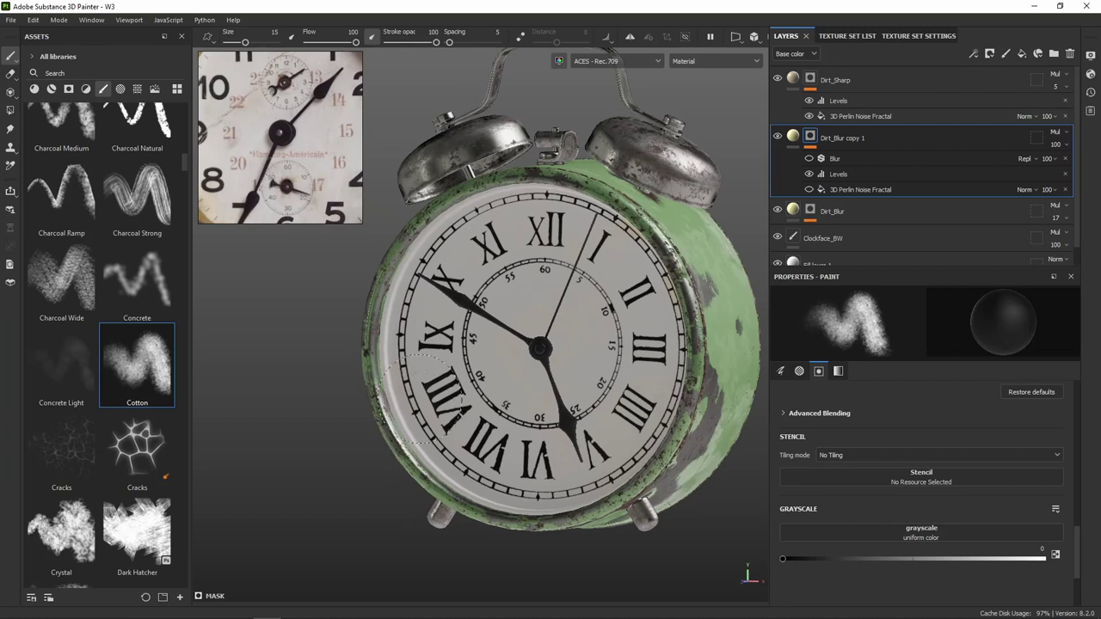
middle_click_drag(563, 391, 497, 316, "alt")
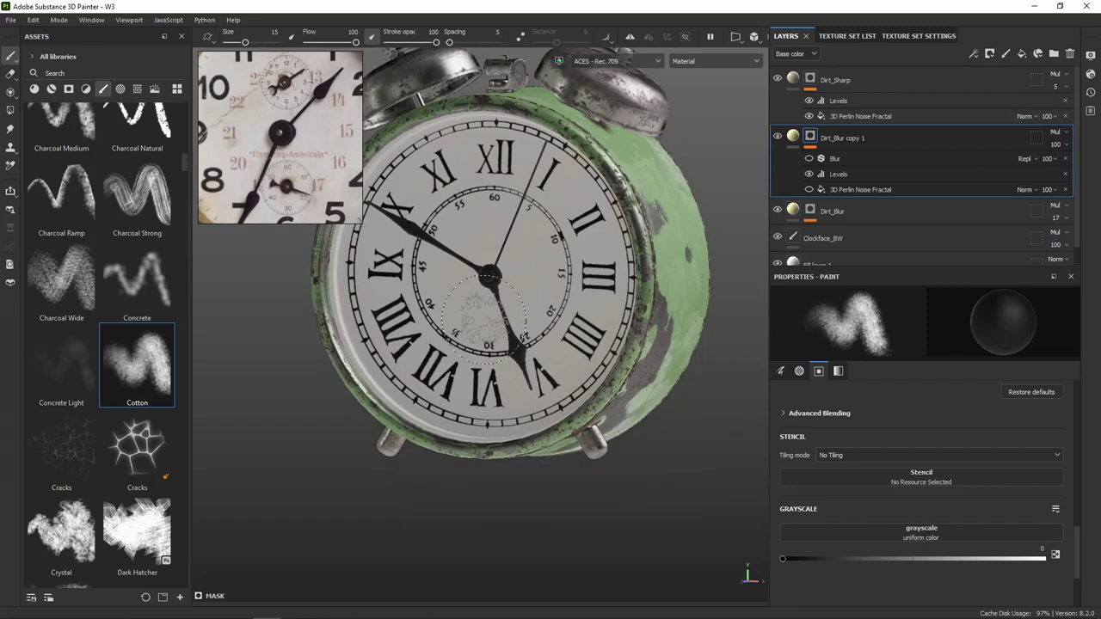
key("x")
left_click_drag(342, 297, 320, 322)
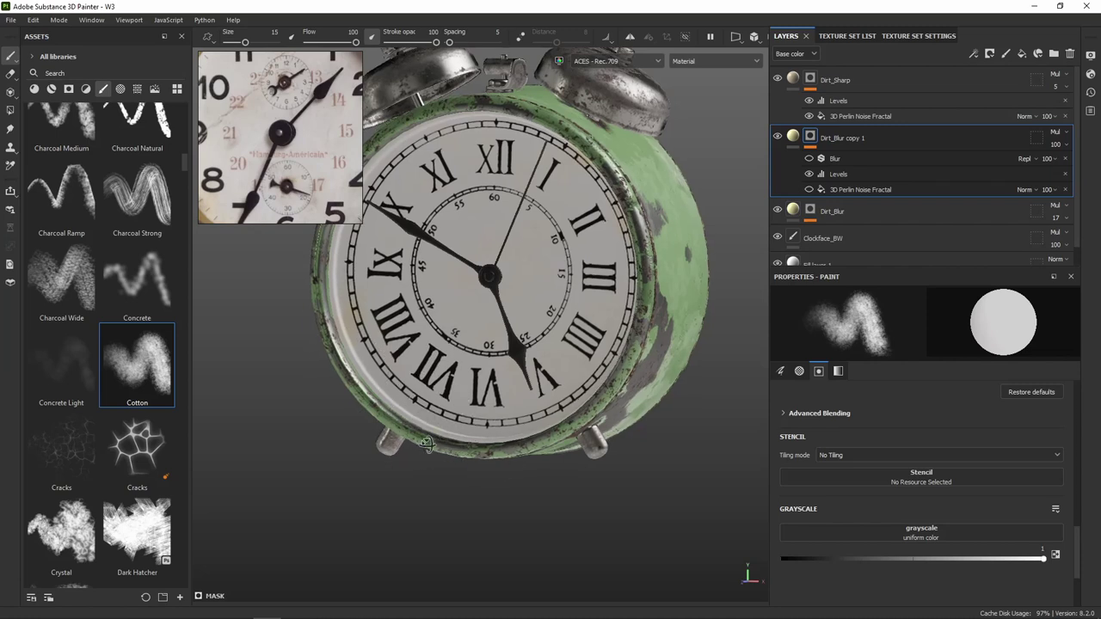
left_click_drag(421, 435, 443, 434, "alt")
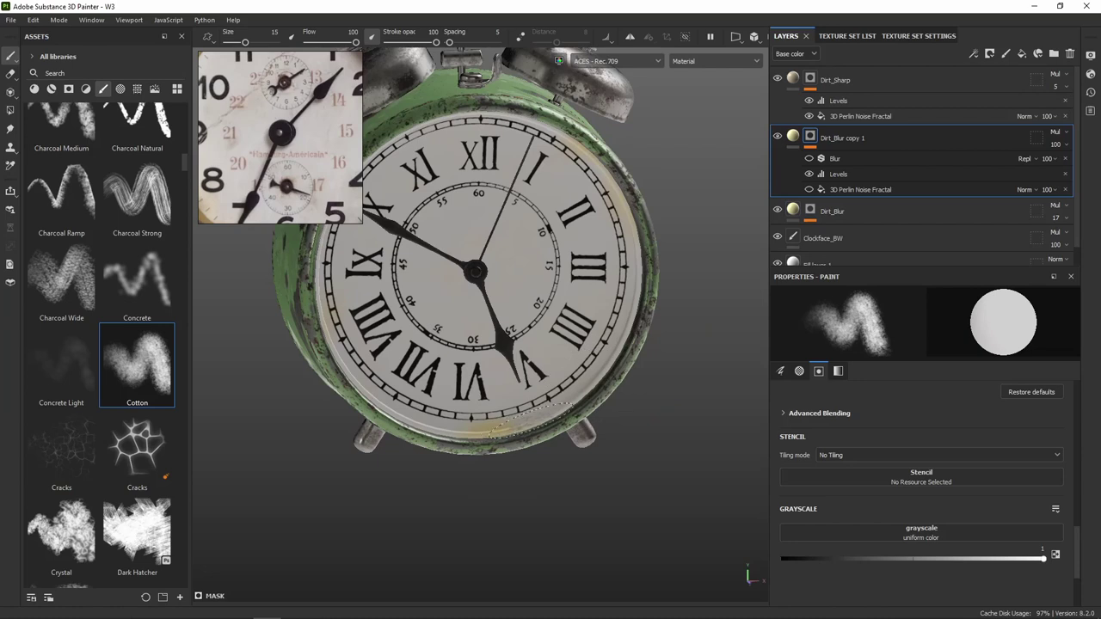
left_click_drag(456, 421, 378, 456, "alt")
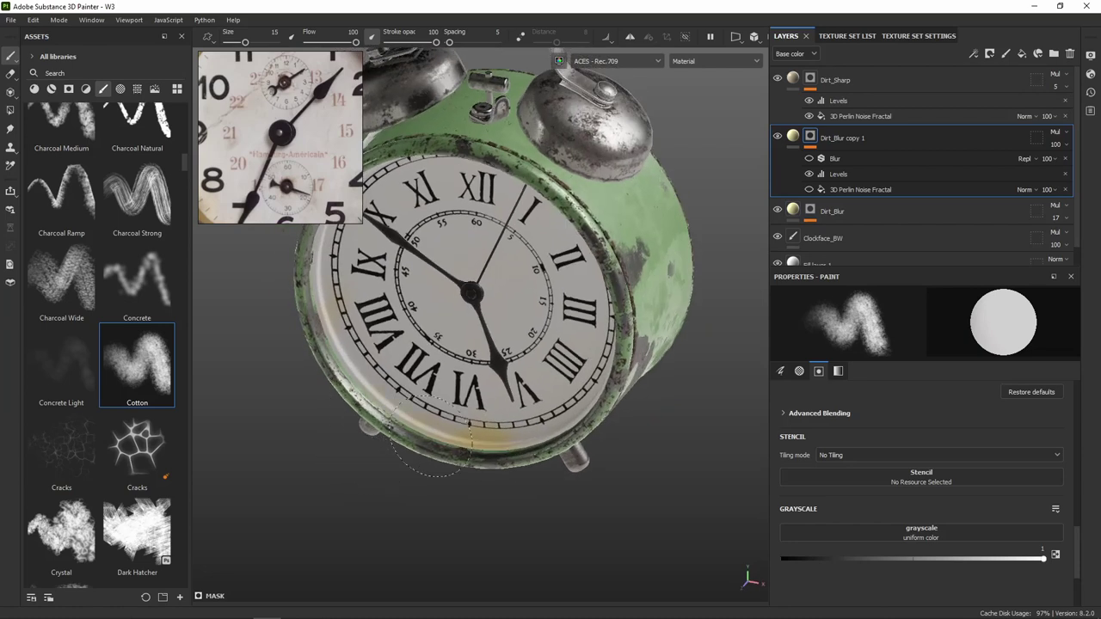
left_click_drag(447, 371, 456, 274, "alt")
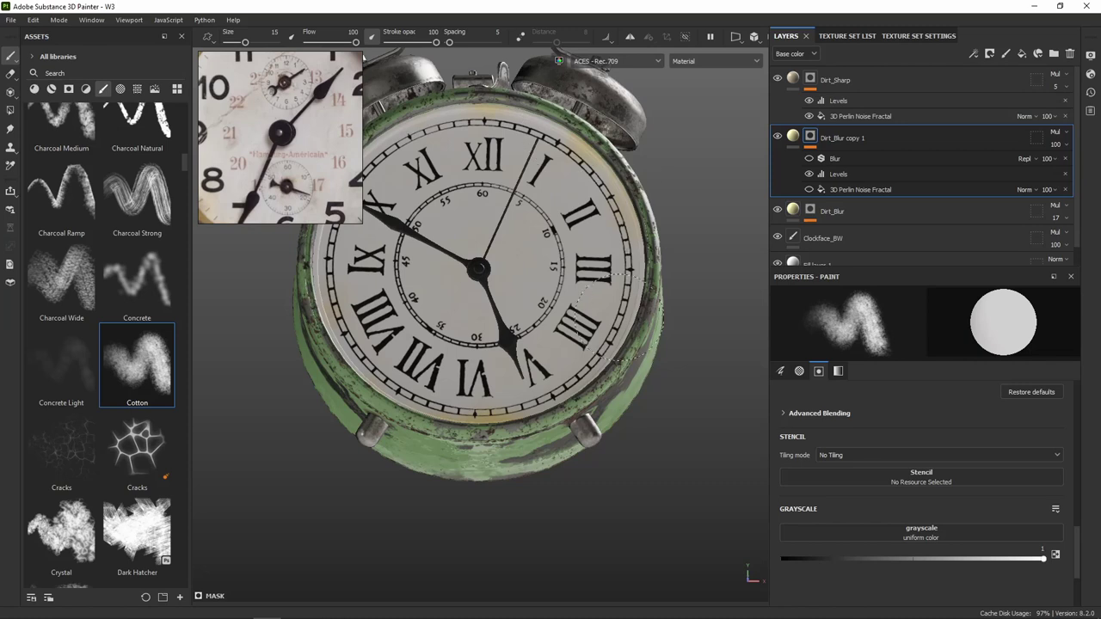
left_click_drag(508, 292, 430, 243, "alt")
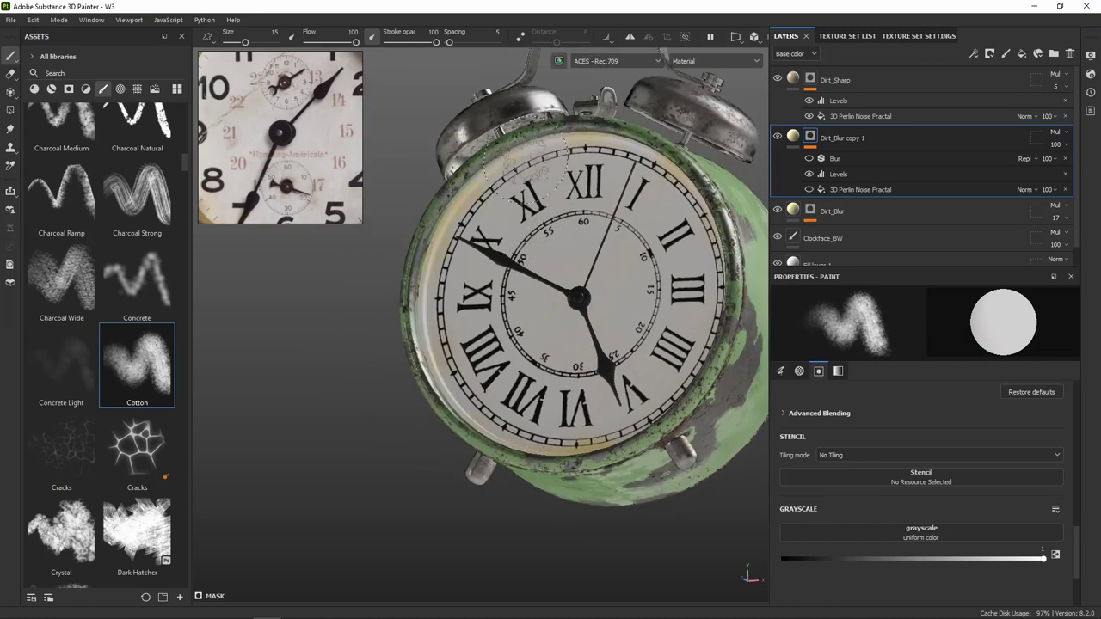
mouse_move(550, 310)
left_mouse_down("alt")
mouse_move(461, 349)
mouse_move(473, 342)
left_mouse_up("alt")
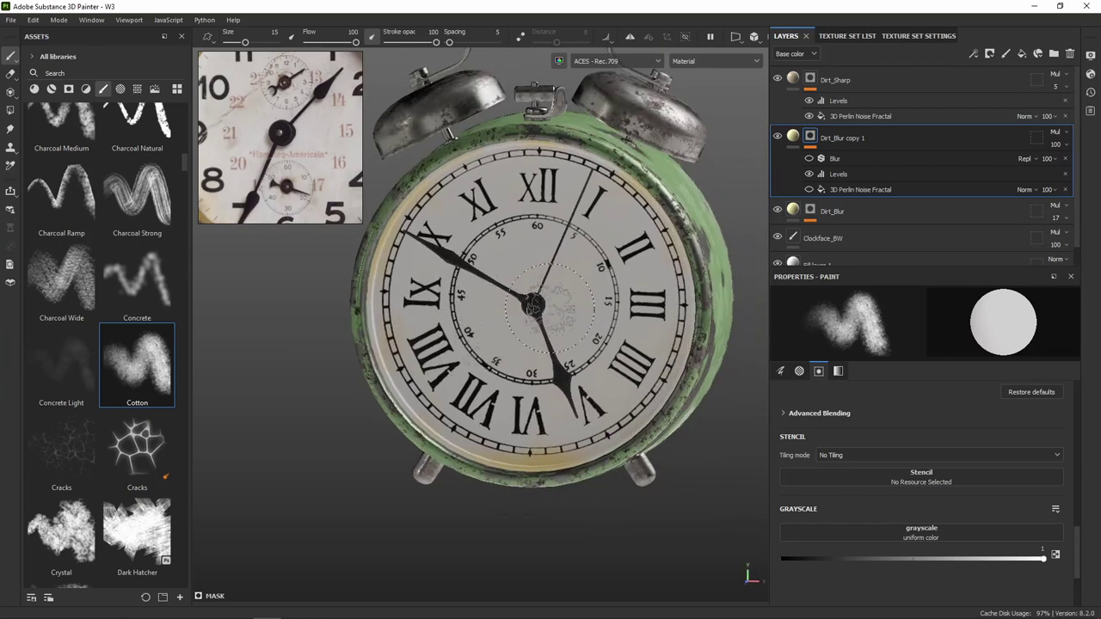
left_click_drag(532, 315, 516, 308, "alt")
Move Dirt_Blur copy 1 above Dirt_Sharp and paint grime around the dial's centre hub.
left_click_drag(899, 144, 892, 75)
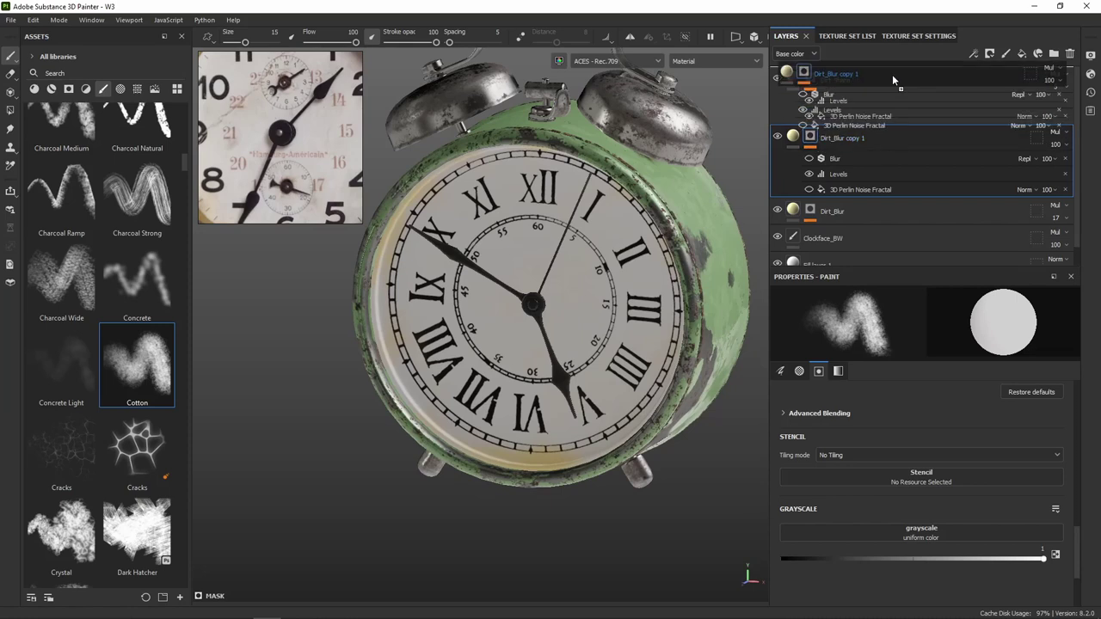
mouse_move(533, 314)
left_mouse_down("alt")
mouse_move(538, 306)
mouse_move(484, 311)
left_mouse_up("alt")
scroll(539, 302, "up", 5)
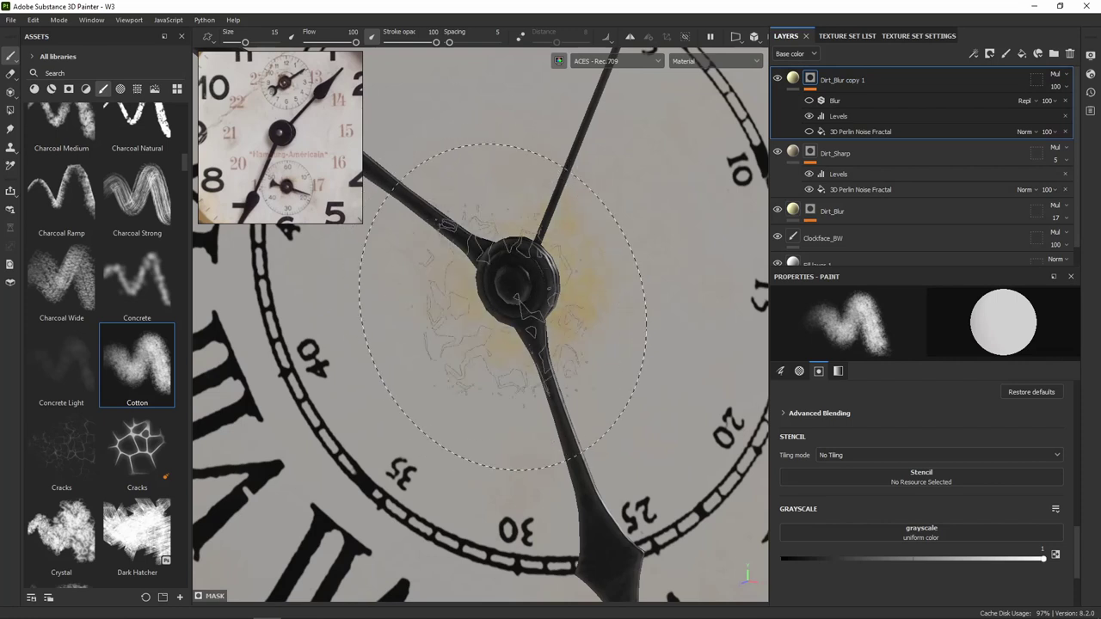
scroll(529, 309, "down", 5)
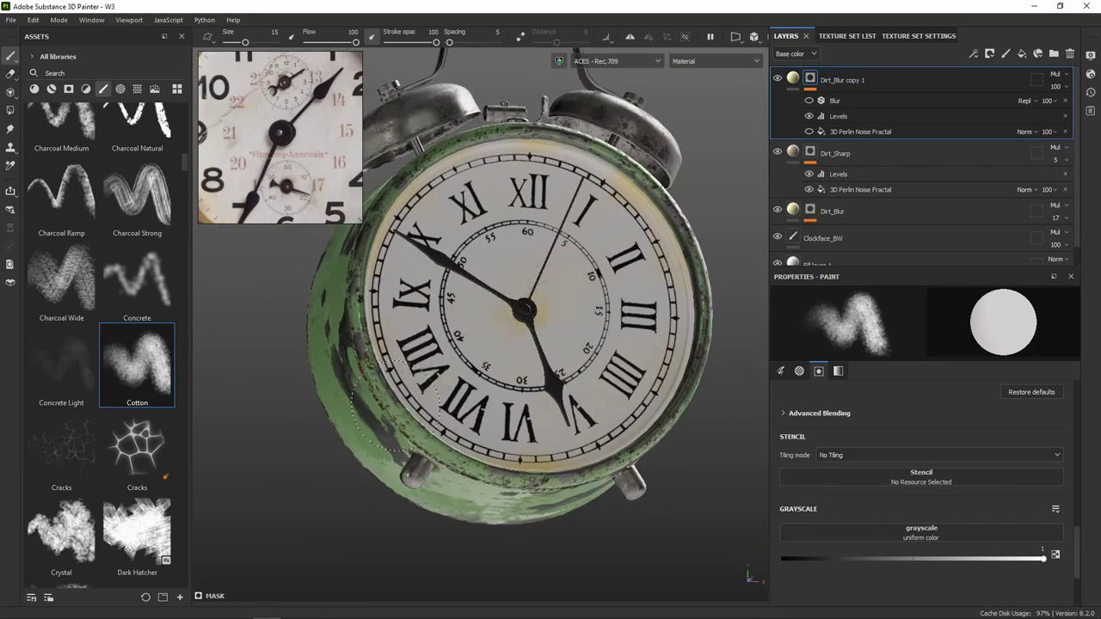
left_click_drag(378, 404, 400, 387, "alt")
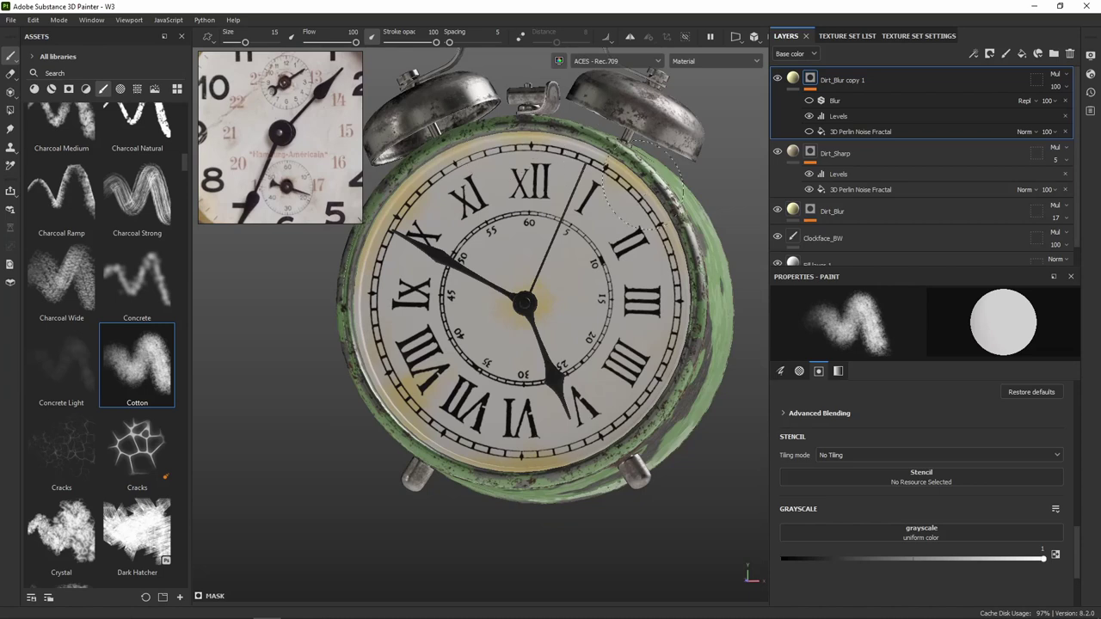
mouse_move(645, 473)
left_mouse_down("alt")
mouse_move(652, 400)
mouse_move(602, 392)
left_mouse_up("alt")
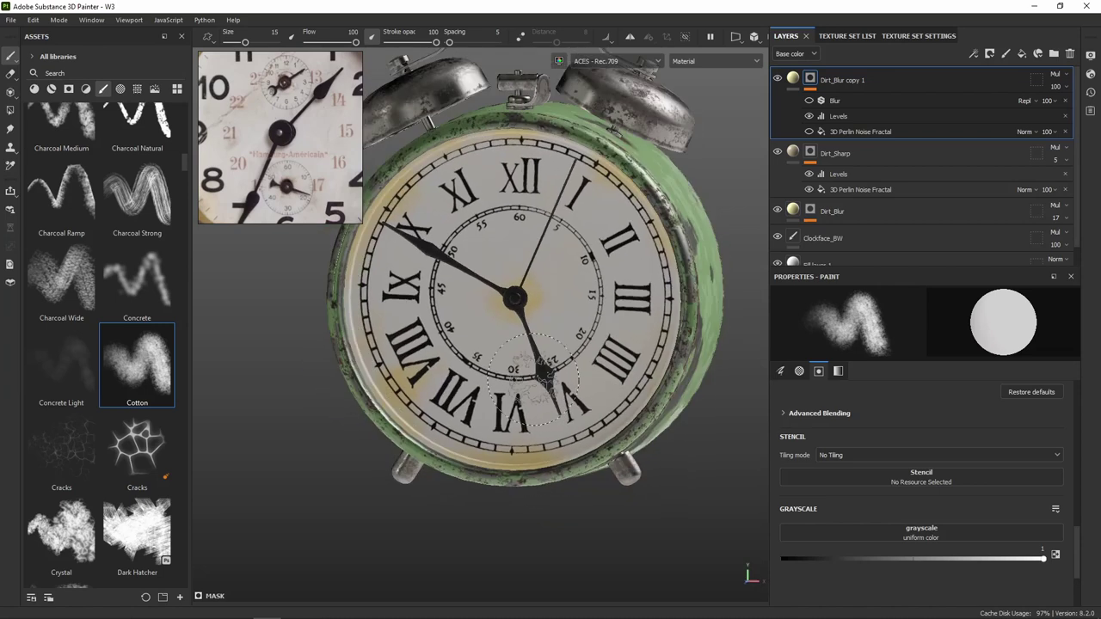
left_click(793, 79)
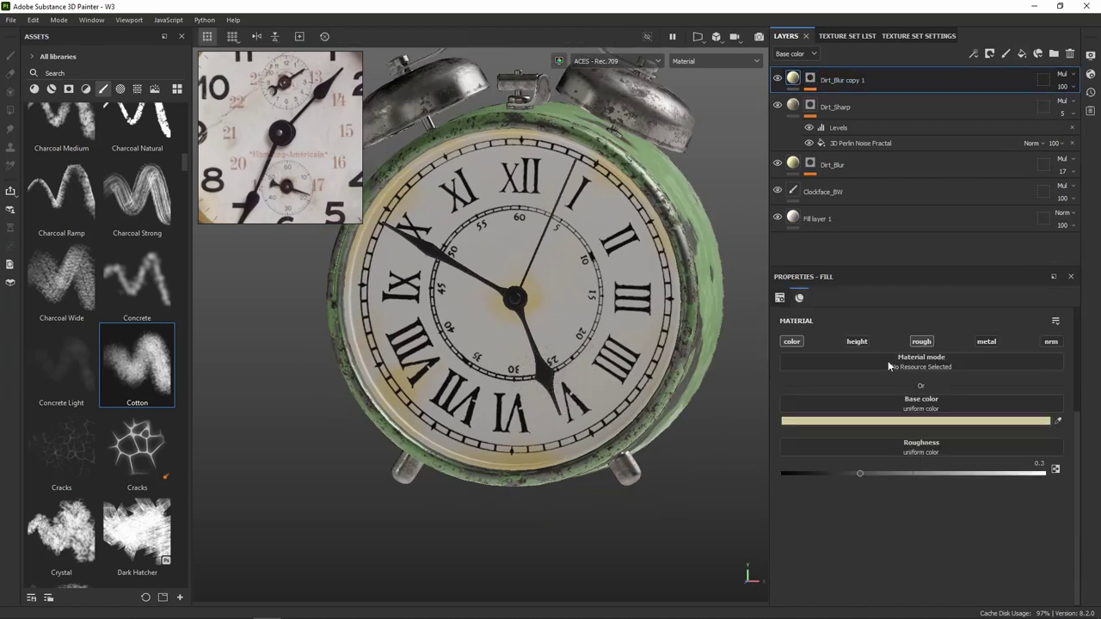
Give Dirt_Blur copy 1 a tan base colour (C9A67C) and 35 opacity.
left_click(891, 421)
left_click_drag(860, 420, 848, 385)
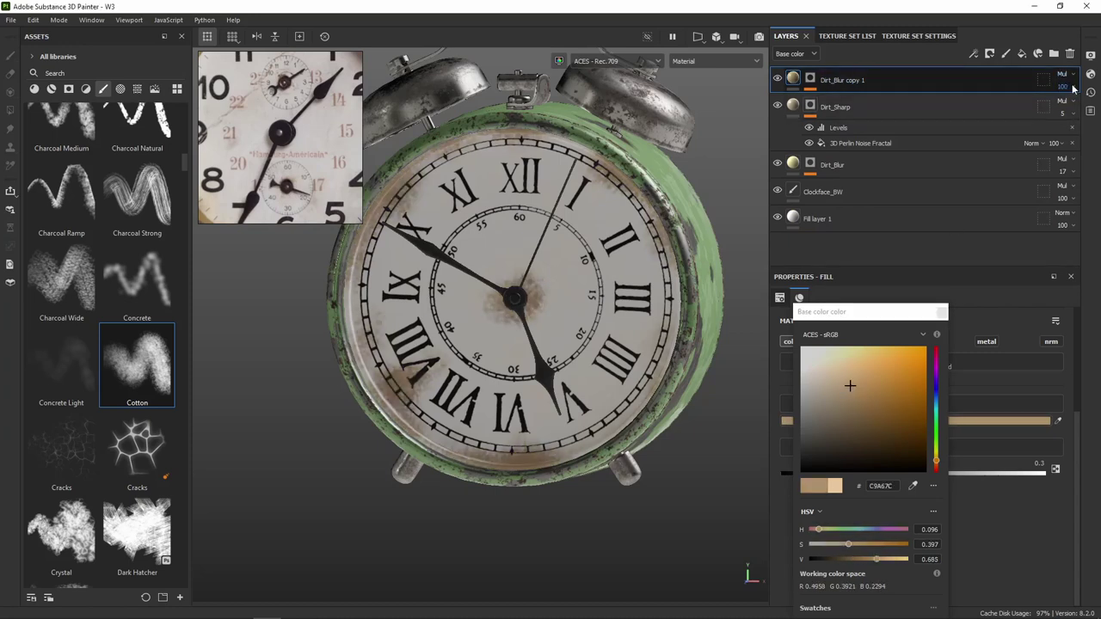
left_click(1053, 110)
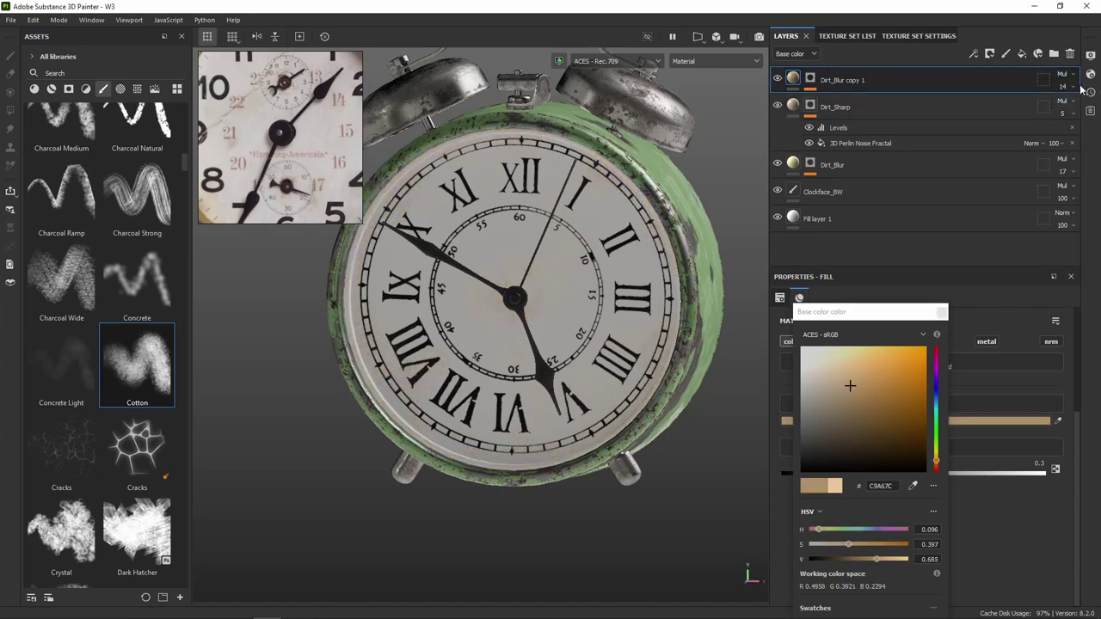
left_click_drag(1055, 109, 1065, 111)
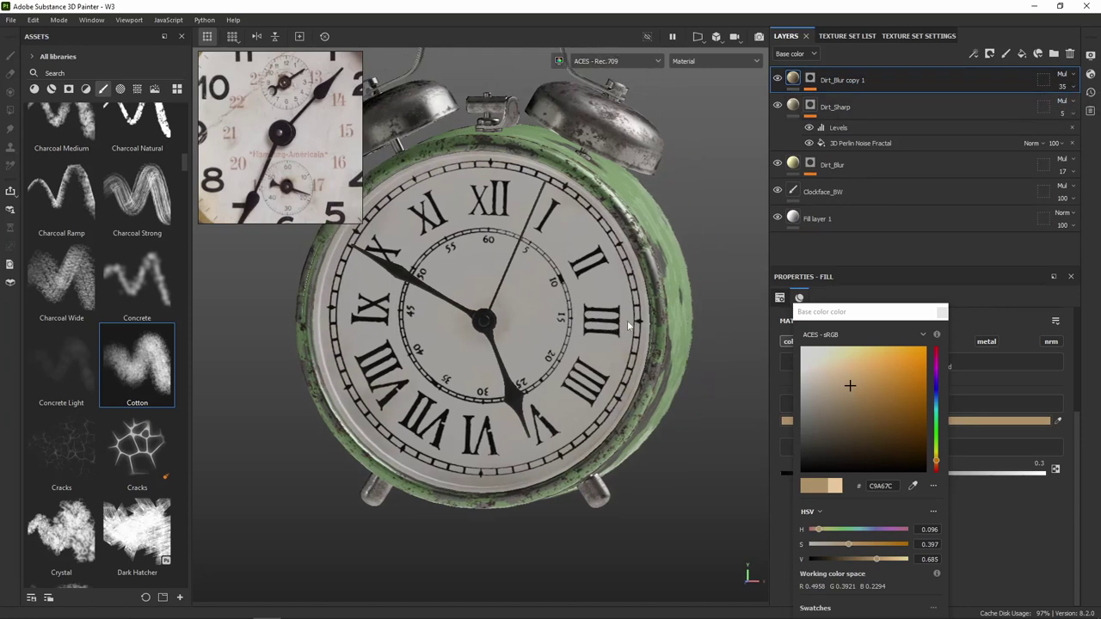
left_click(778, 80)
left_click(779, 80)
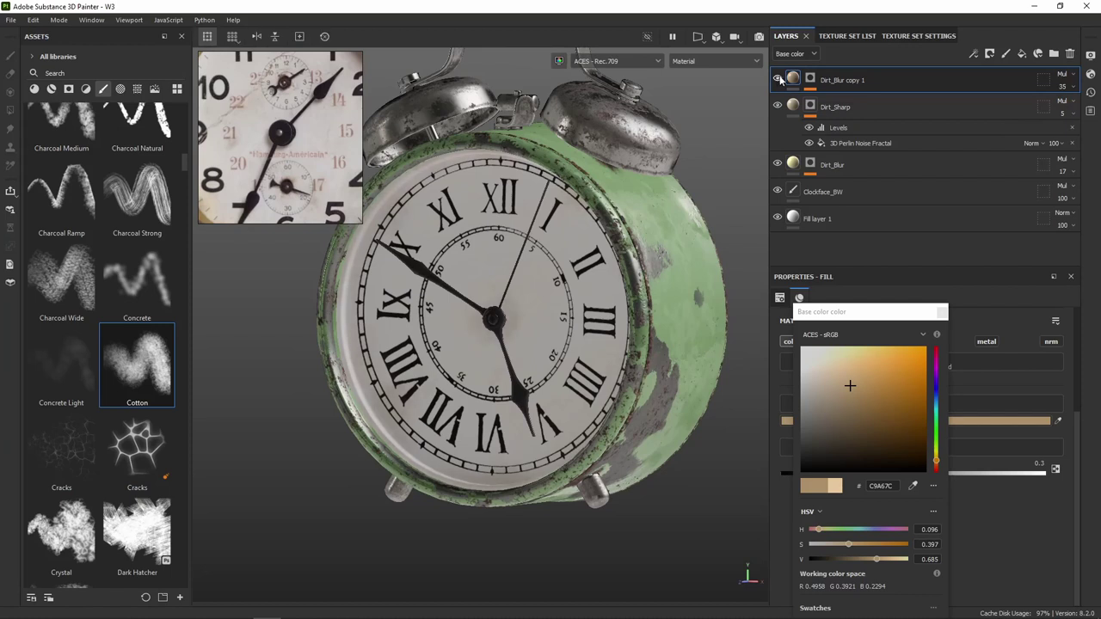
left_click_drag(516, 332, 673, 272, "alt")
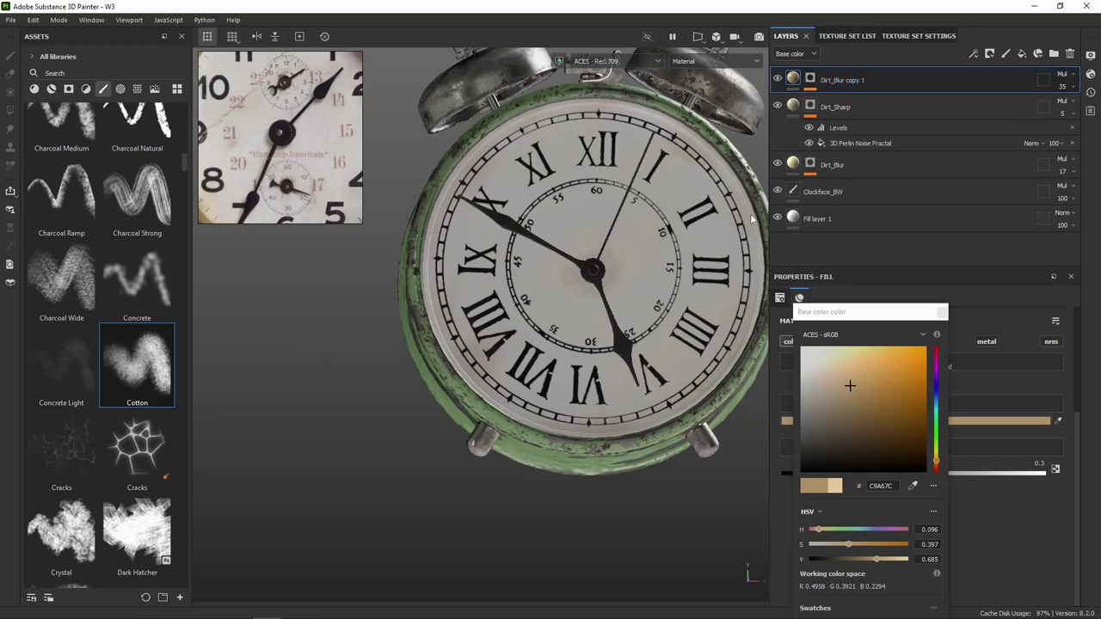
Give Clockface_BW a white mask, undoing the black mask added first by mistake.
left_click(838, 191)
right_click(837, 196)
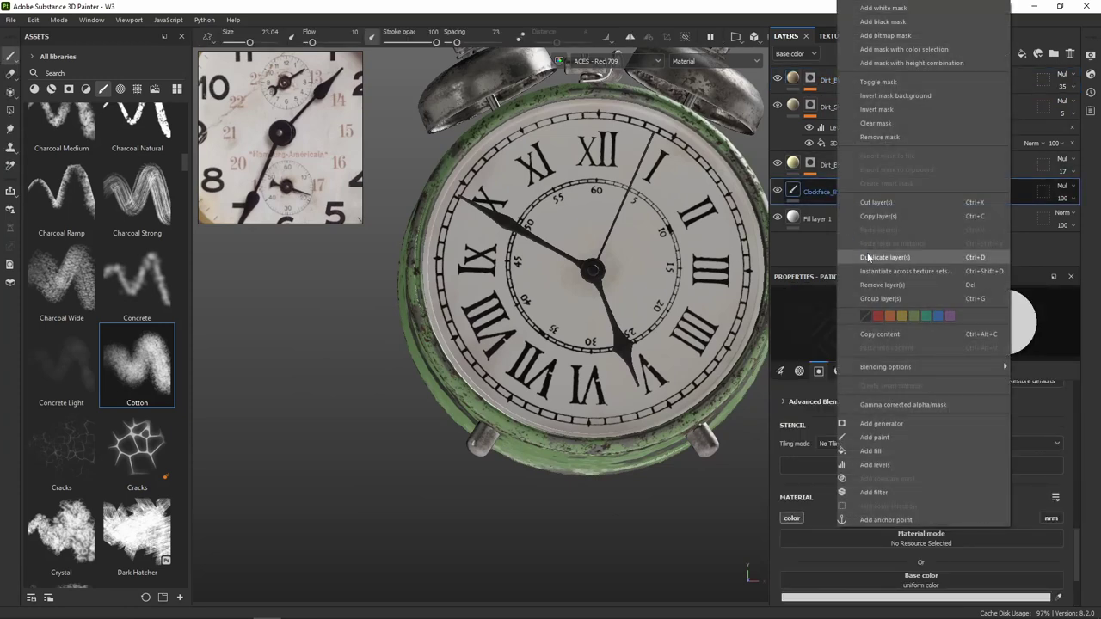
left_click(886, 22)
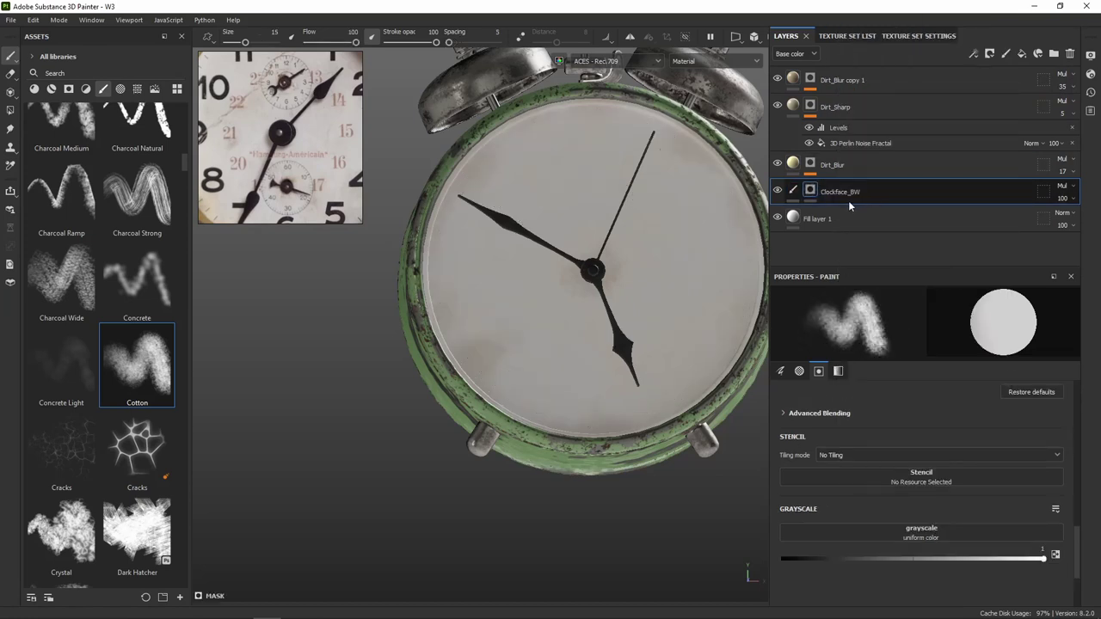
key("ctrl+z")
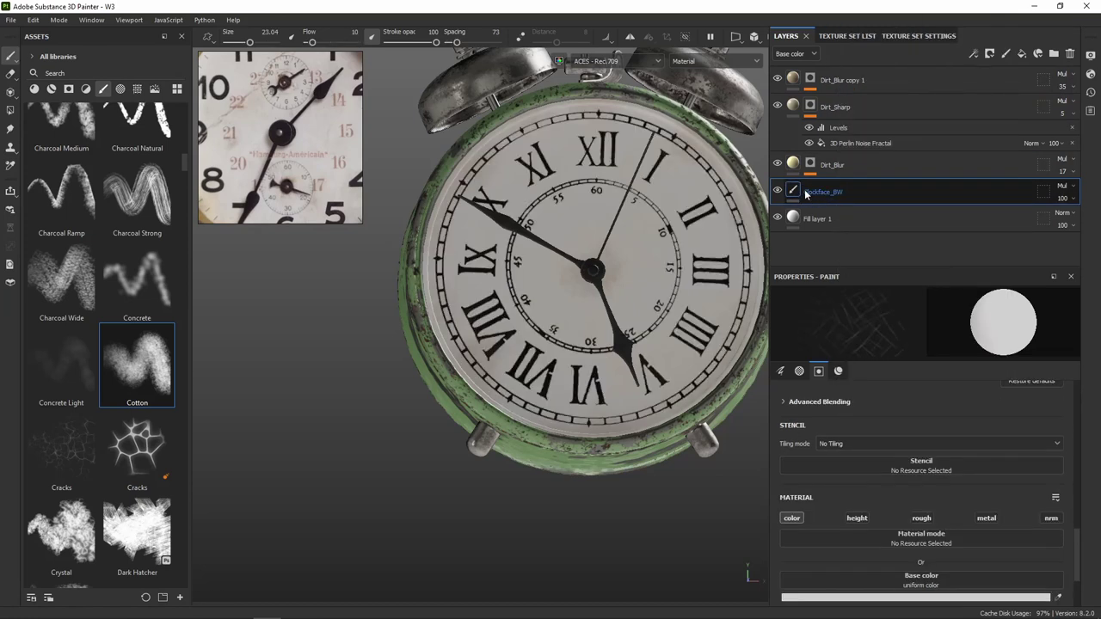
right_click(810, 196)
left_click(793, 303)
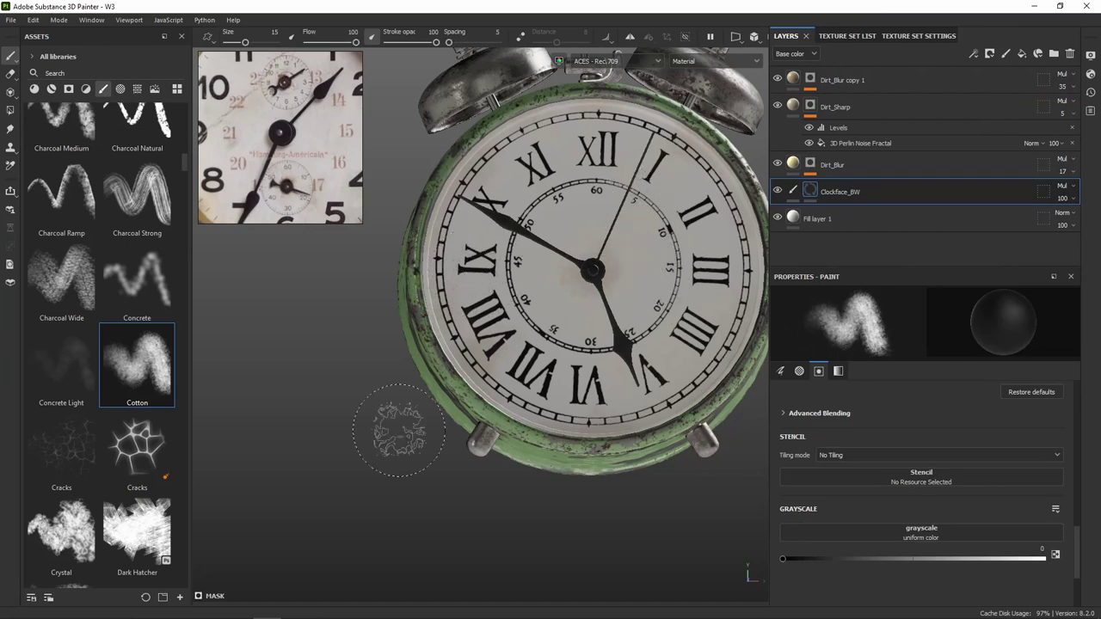
scroll(61, 404, "down", 5)
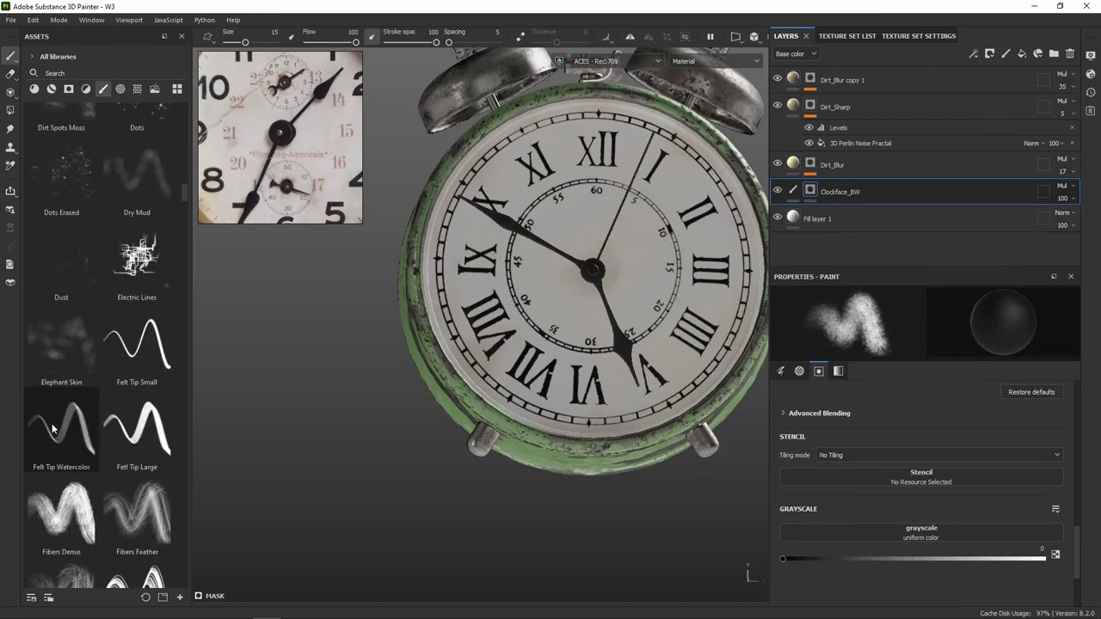
With the Dots Erased brush, speckle wear near XII and the 10–15 minute marks, then frame the clock.
left_click(83, 187)
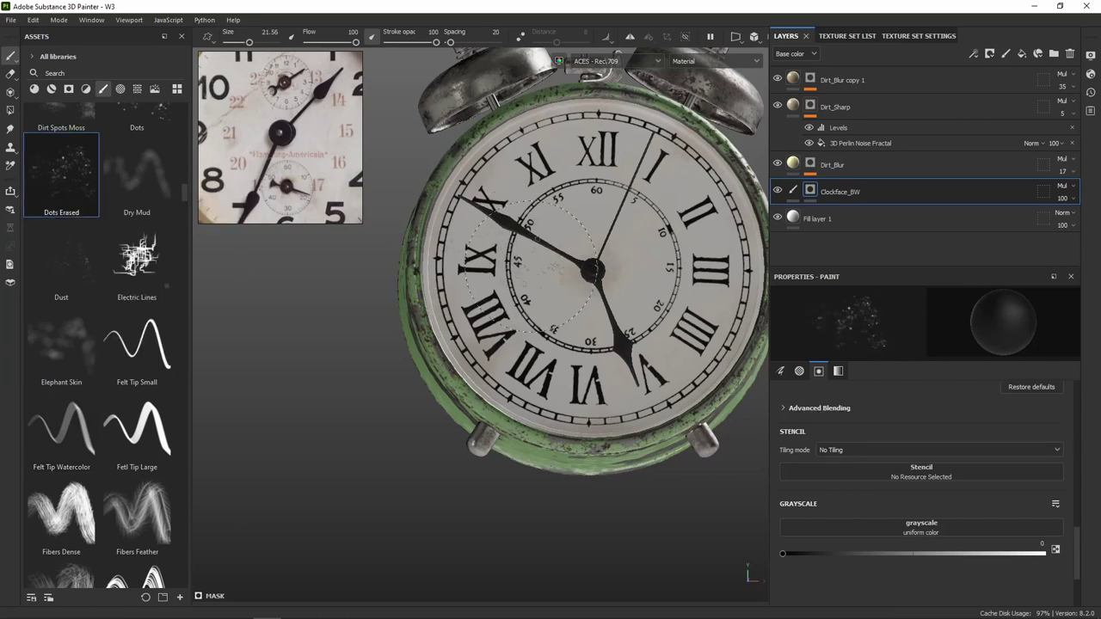
left_click_drag(625, 182, 599, 164)
scroll(641, 194, "up", 3)
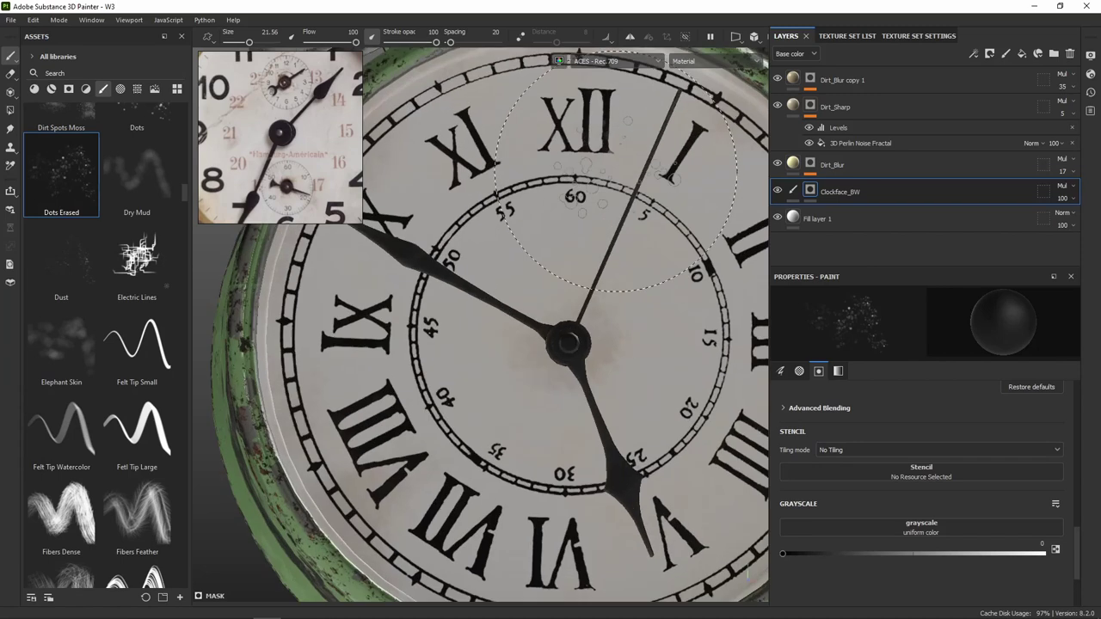
scroll(546, 197, "up", 2)
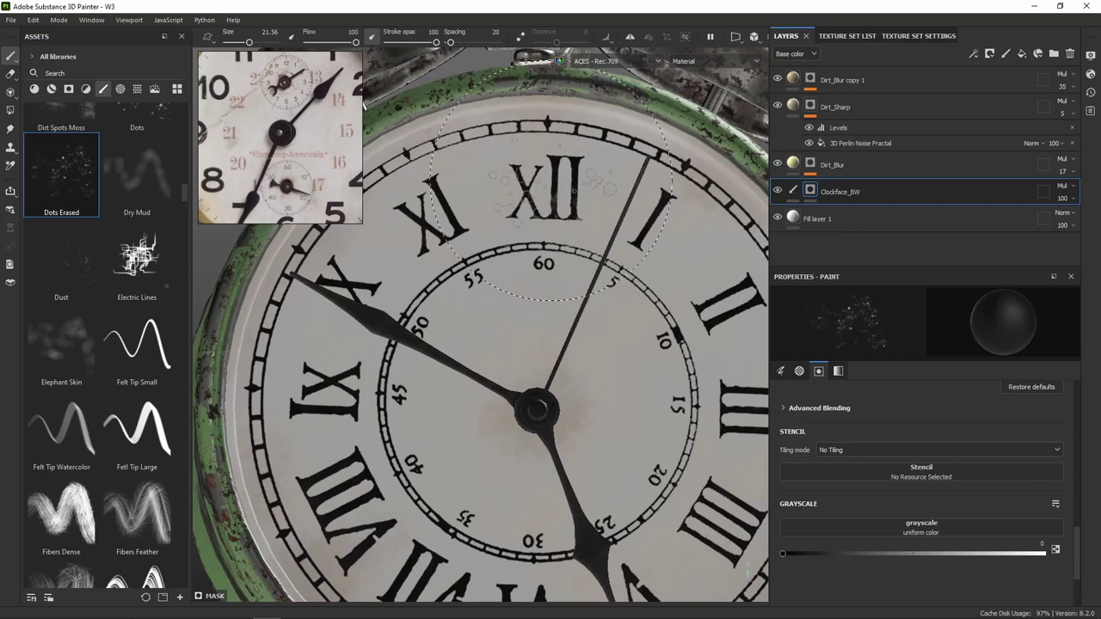
left_click_drag(619, 309, 671, 356)
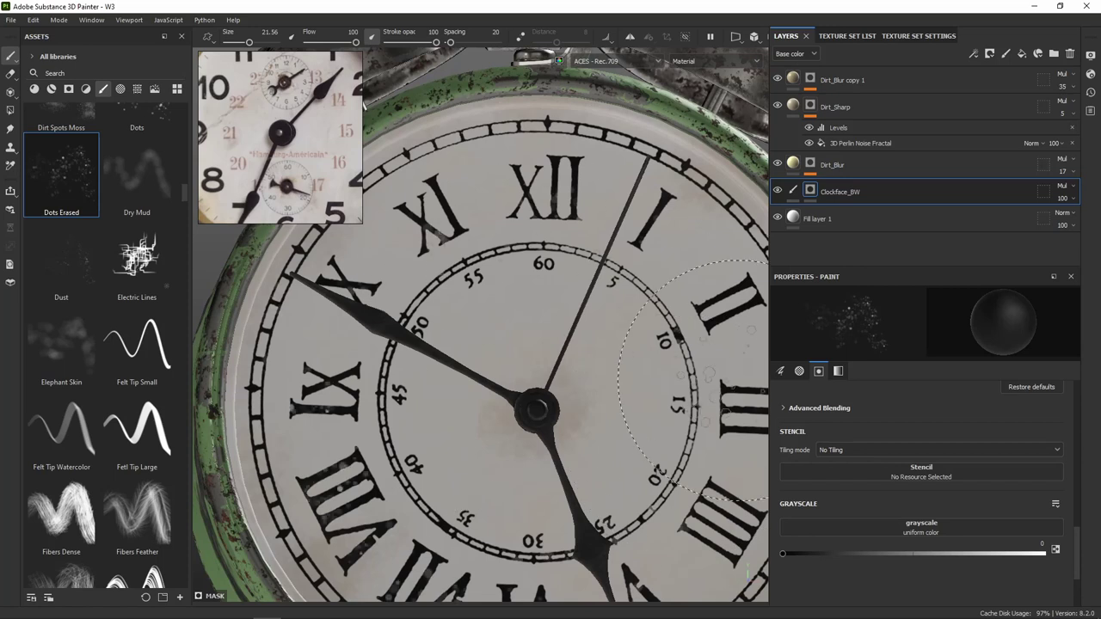
key("f")
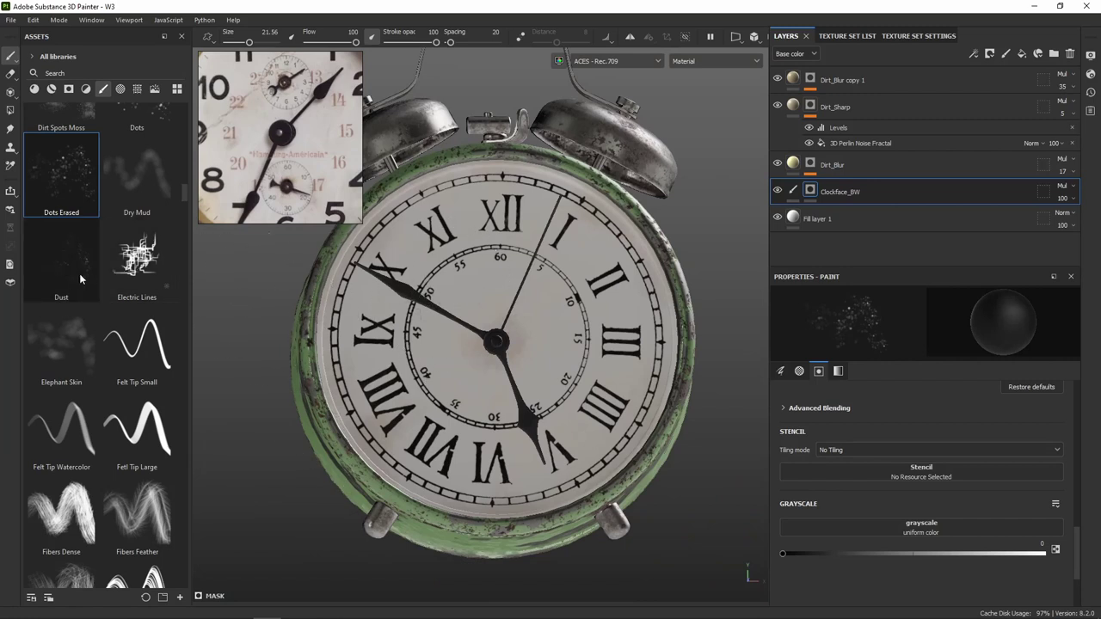
Select the Dust brush, bring the dial upright in view, and save the project.
left_click(79, 274)
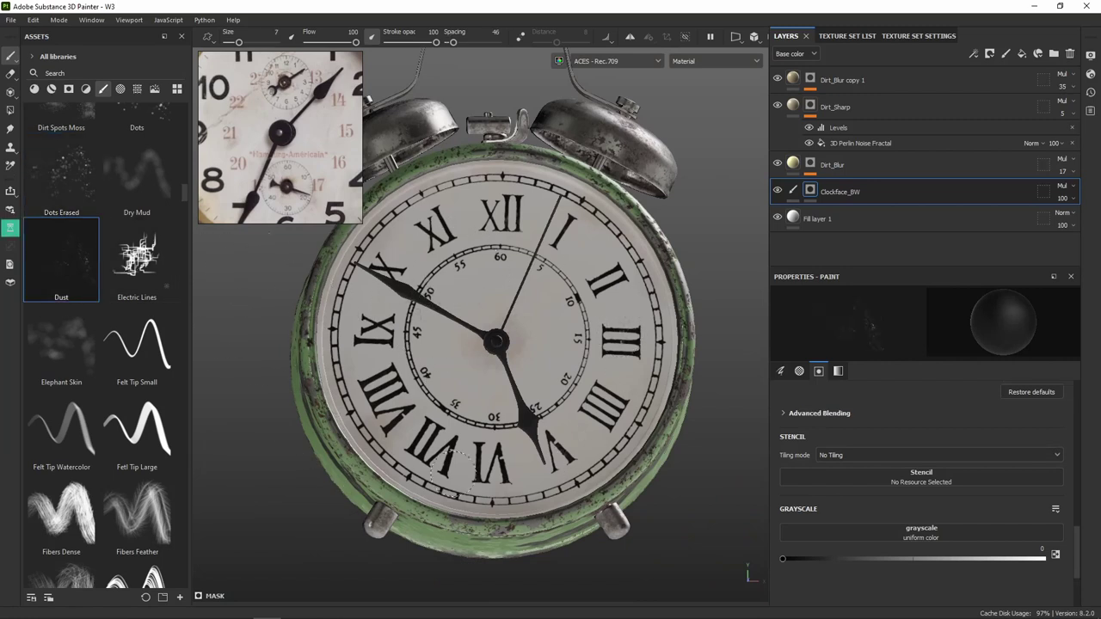
scroll(419, 385, "up", 3)
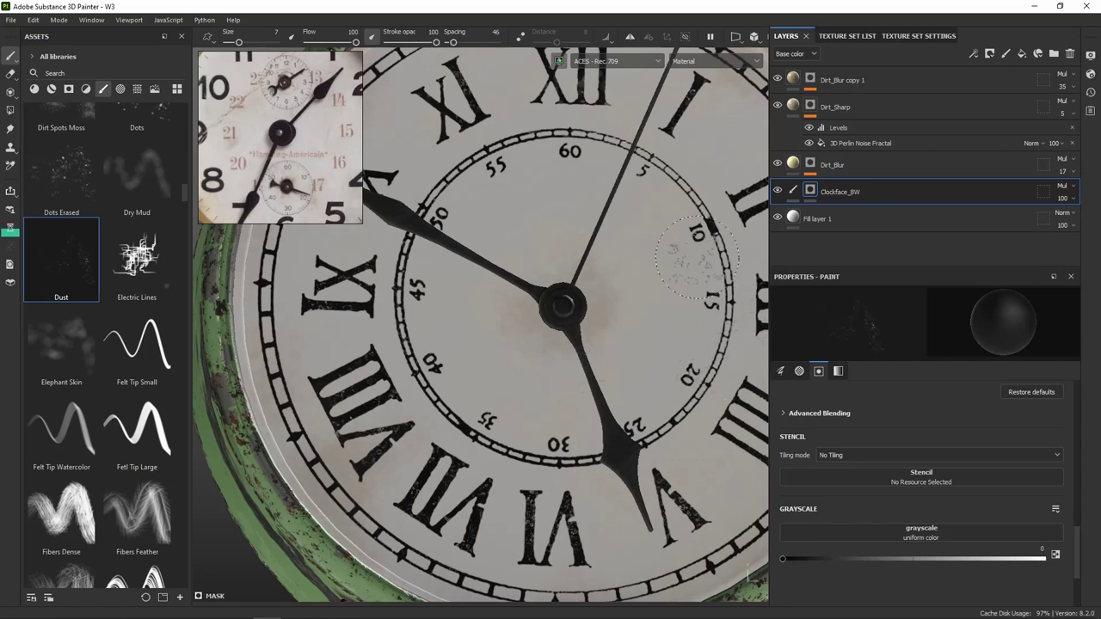
middle_click_drag(671, 282, 572, 231)
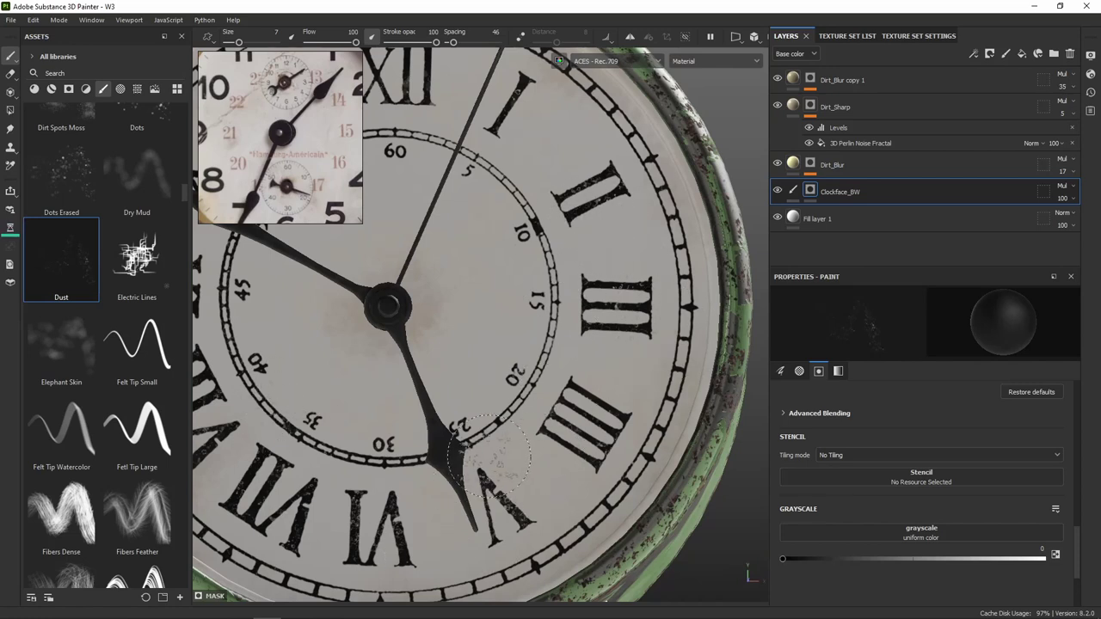
left_click_drag(489, 456, 502, 264, "alt")
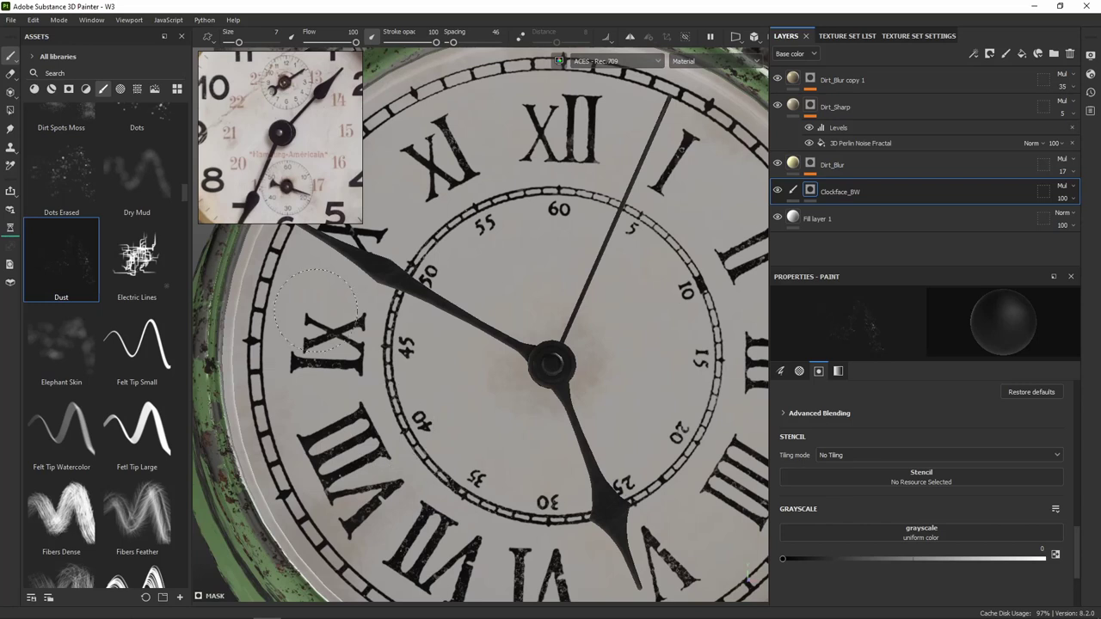
key("ctrl+s")
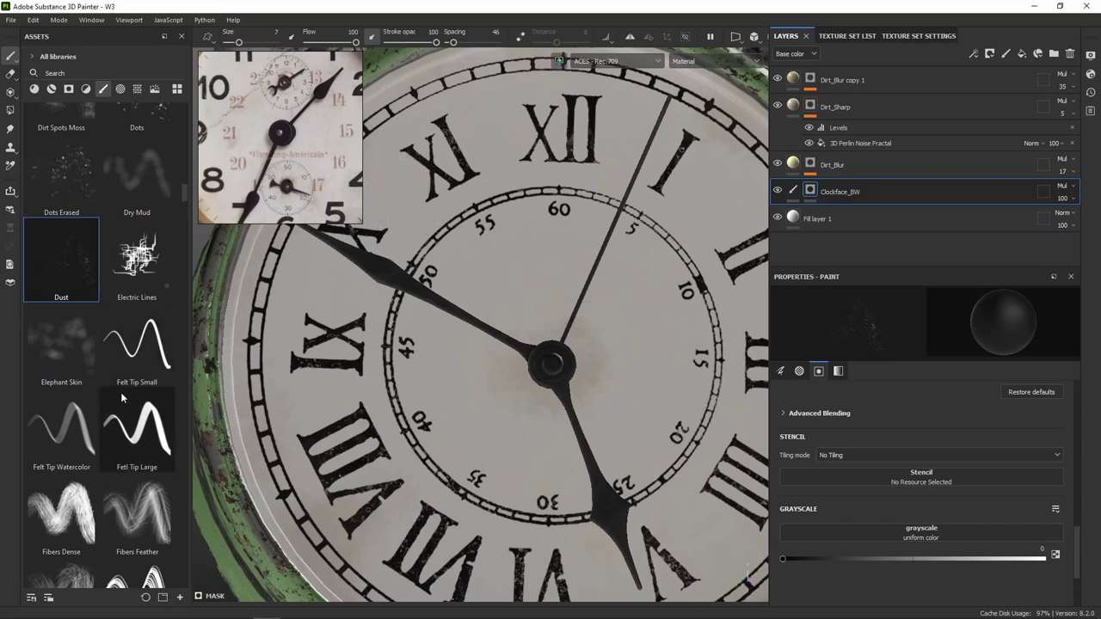
scroll(81, 268, "down", 3)
Scroll through the Assets brush list to find the Cotton brush.
scroll(91, 404, "down", 3)
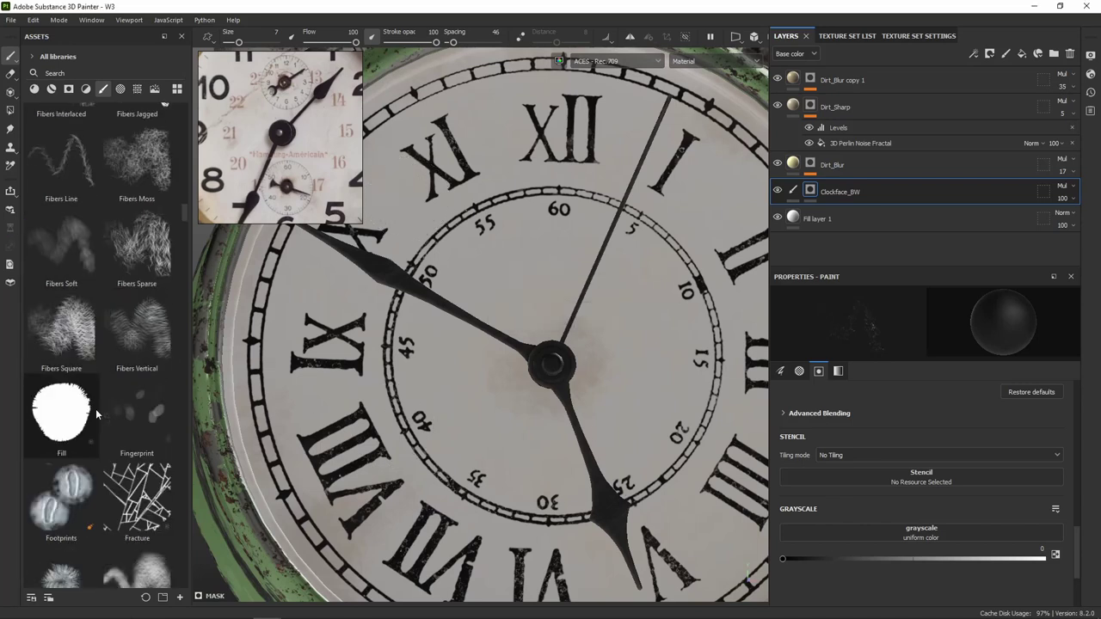
scroll(95, 406, "down", 3)
scroll(94, 406, "down", 3)
scroll(129, 405, "down", 3)
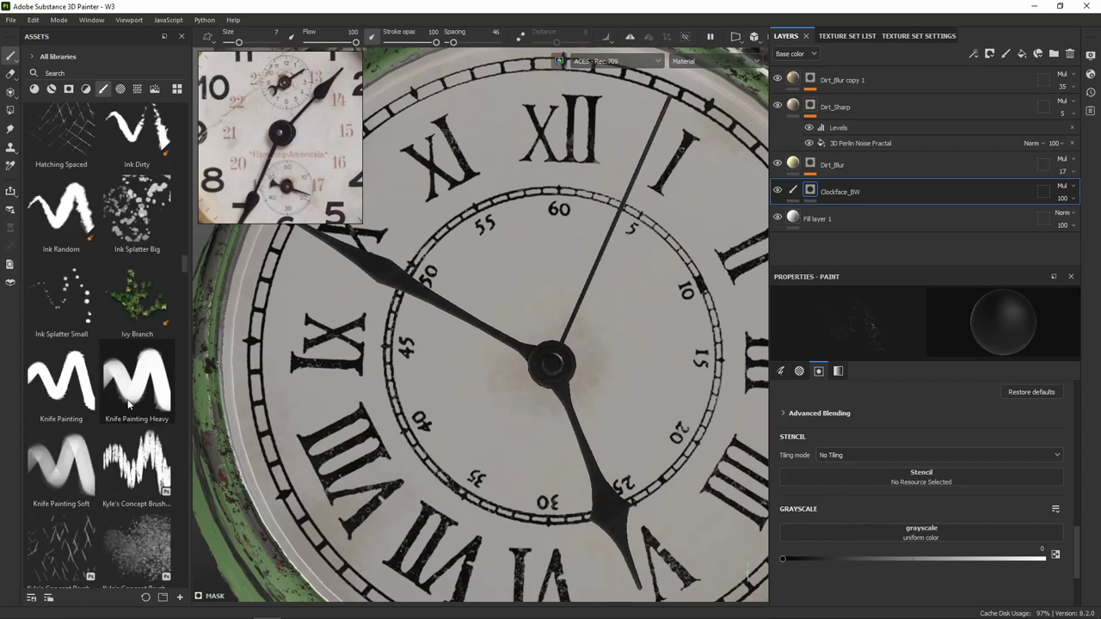
scroll(129, 402, "down", 3)
scroll(125, 396, "up", 5)
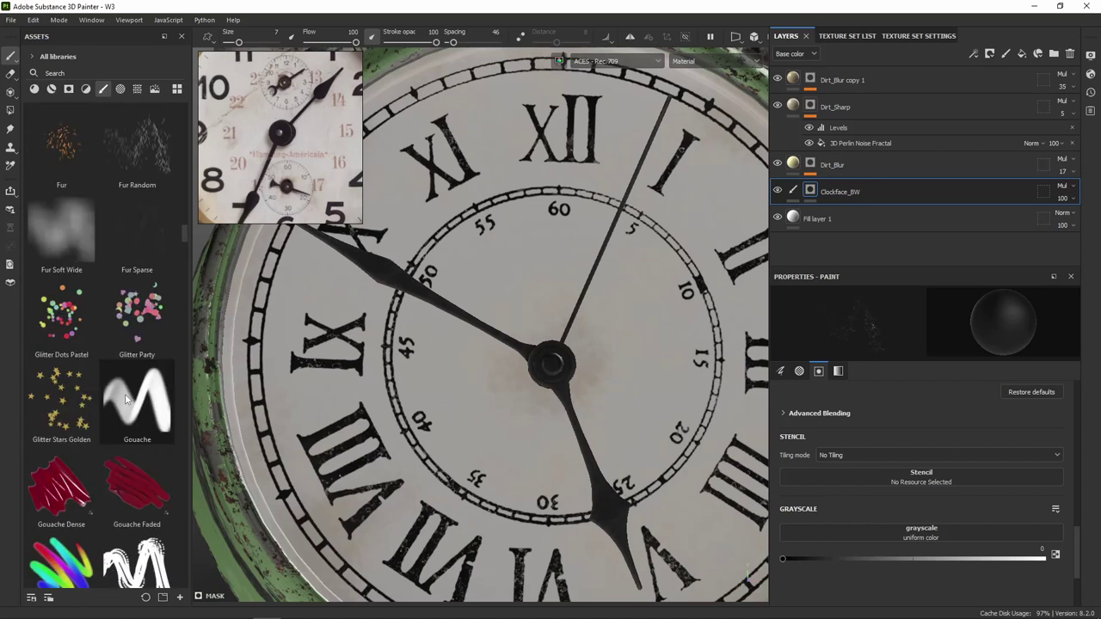
scroll(125, 394, "up", 5)
scroll(125, 392, "up", 5)
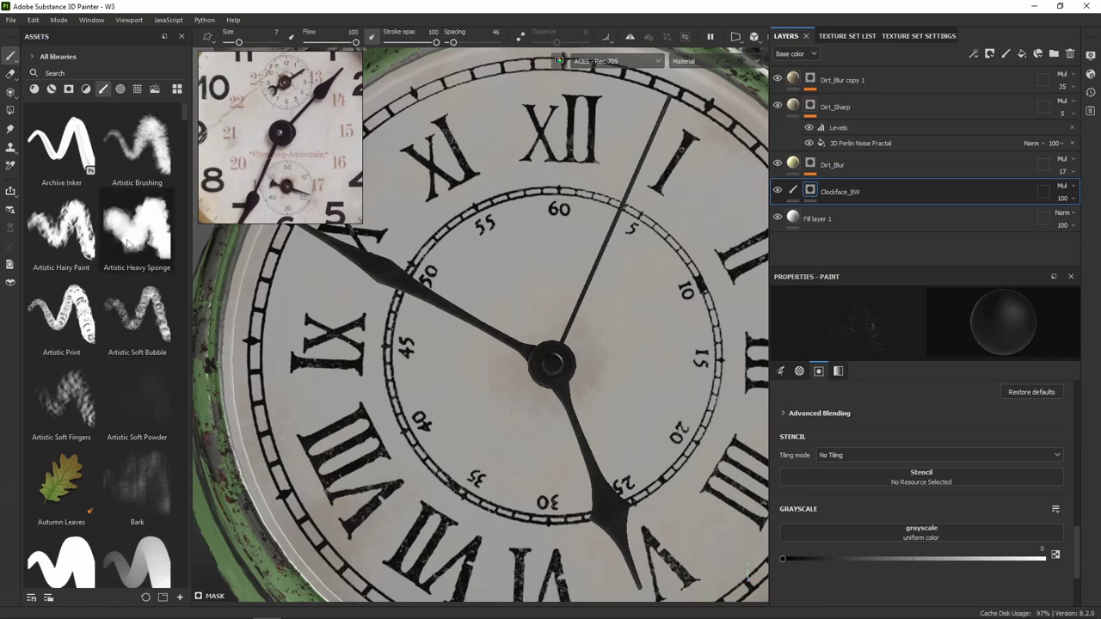
scroll(133, 352, "down", 3)
scroll(134, 353, "down", 3)
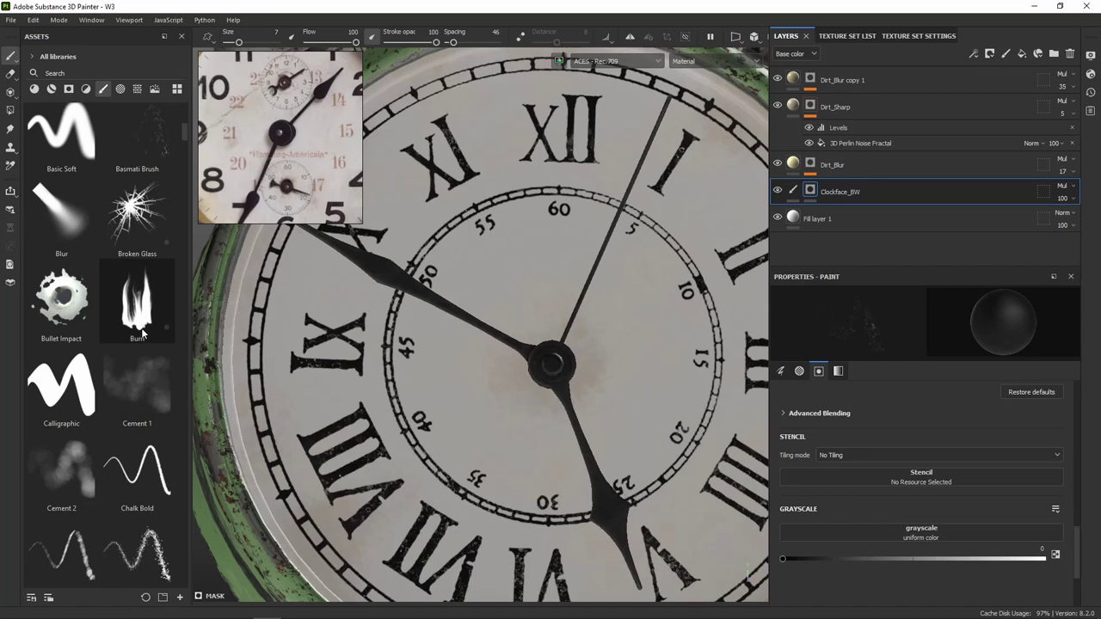
scroll(142, 334, "down", 3)
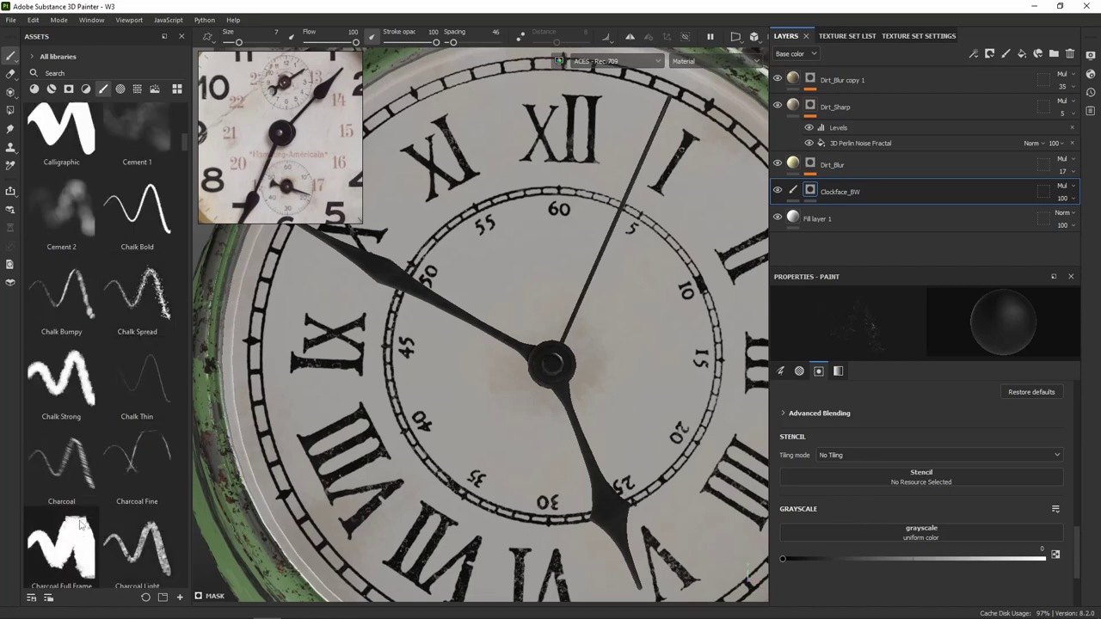
scroll(79, 535, "down", 3)
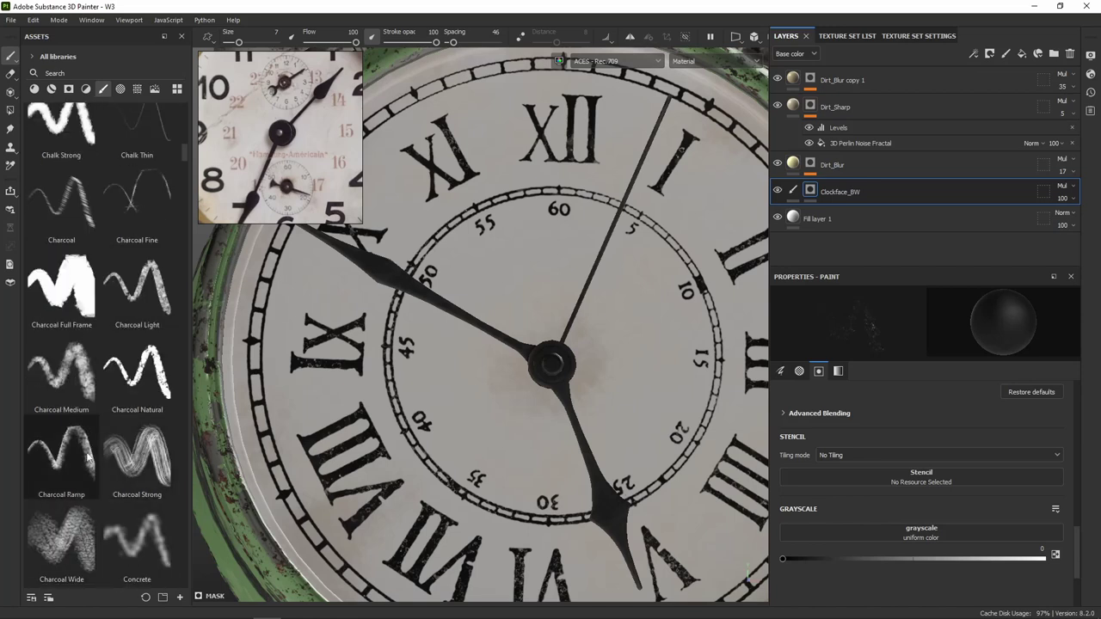
scroll(135, 398, "down", 3)
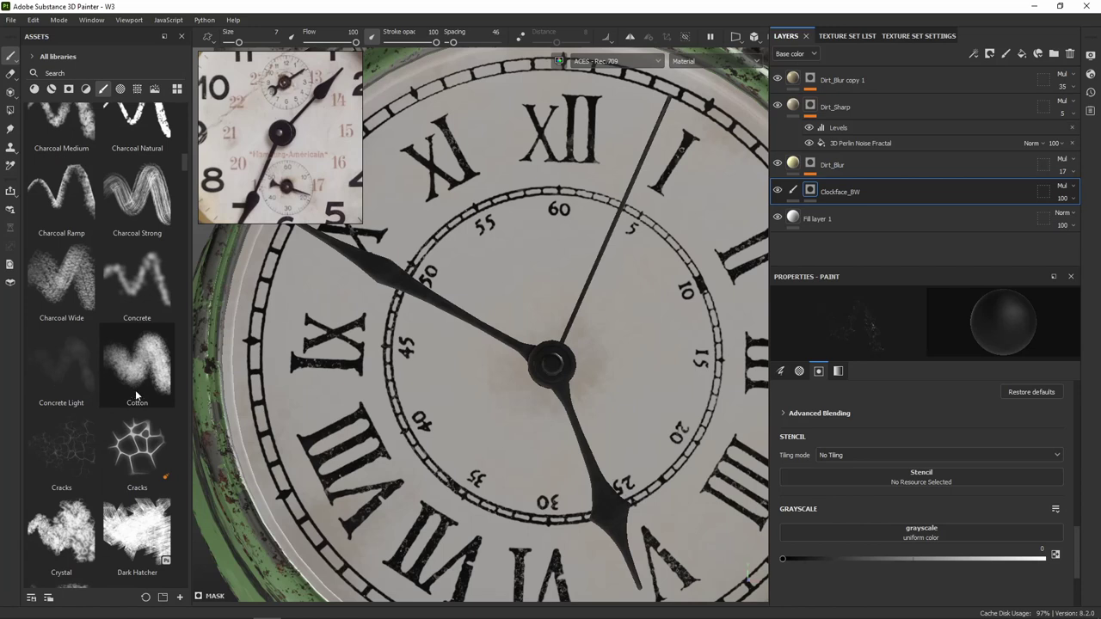
With the Cotton brush at size 6.11, wear soft patches over IX and near the 40 mark.
left_click(153, 353)
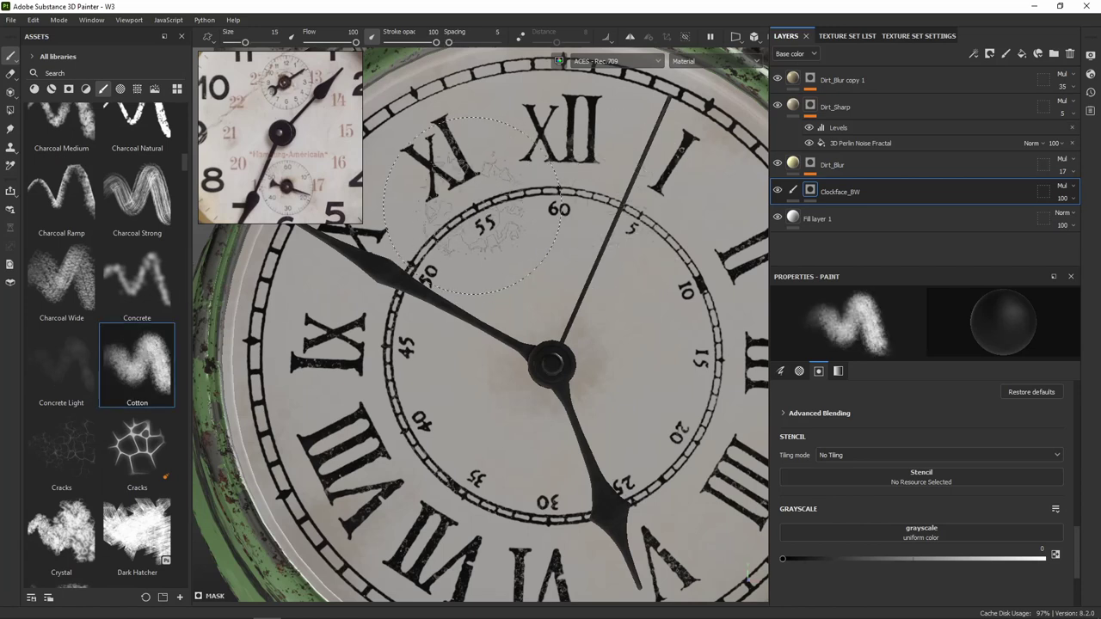
right_click_drag(492, 188, 467, 112, "ctrl")
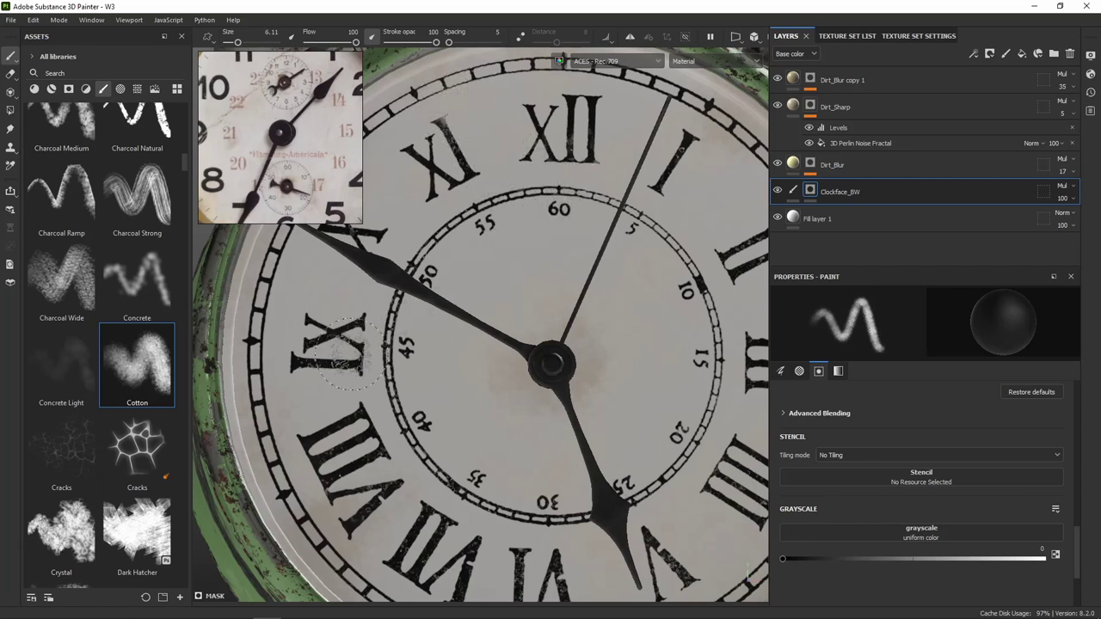
left_click_drag(284, 318, 297, 387)
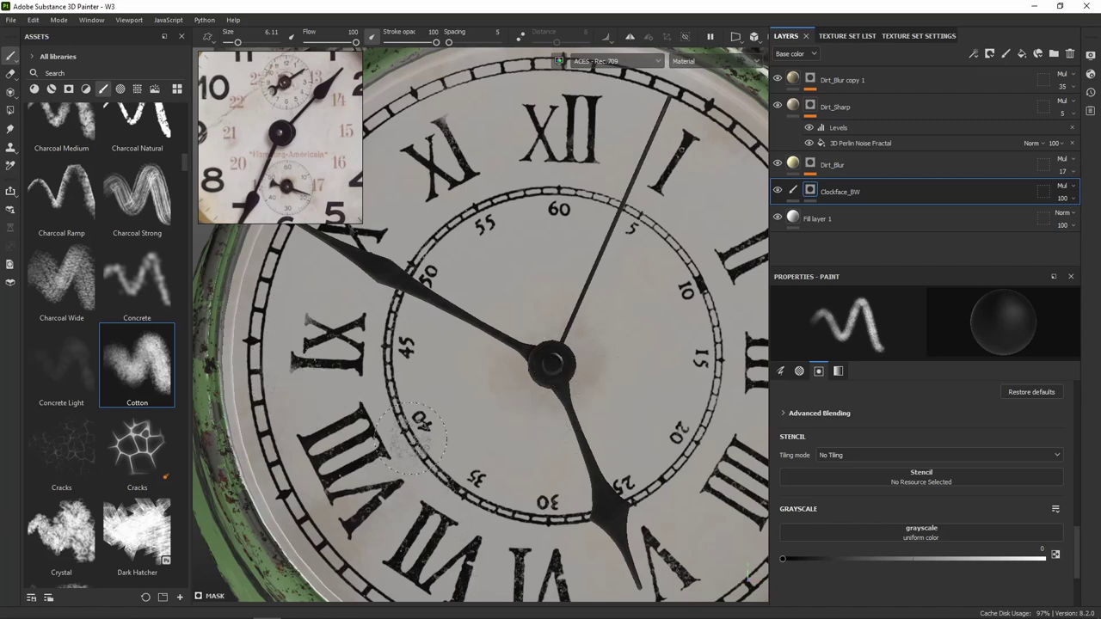
mouse_move(404, 434)
left_mouse_down()
mouse_move(466, 503)
mouse_move(486, 507)
left_mouse_up()
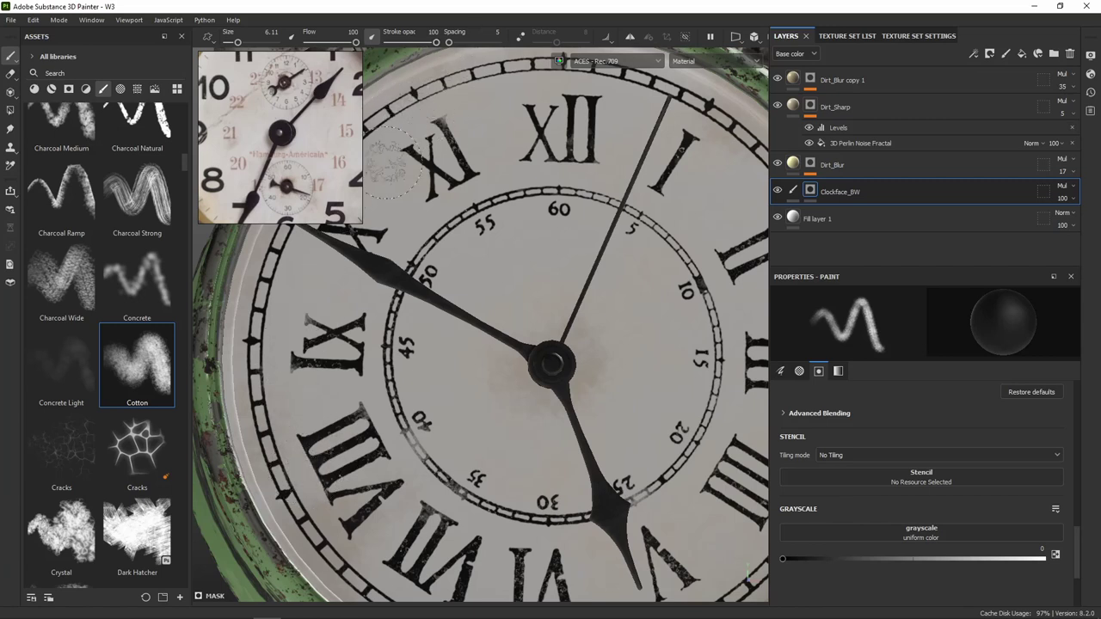
scroll(649, 499, "down", 3)
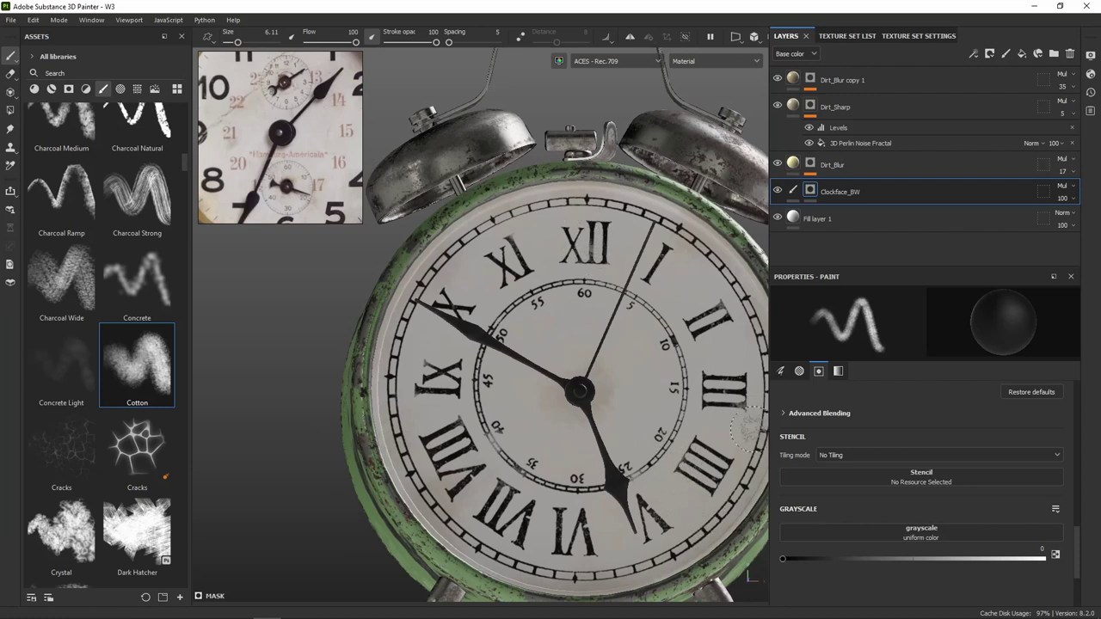
scroll(591, 408, "down", 4)
Select Fill layer 1 and shift its base colour to a slightly warmer white.
mouse_move(662, 395)
left_mouse_down("alt")
mouse_move(704, 389)
mouse_move(641, 392)
left_mouse_up("alt")
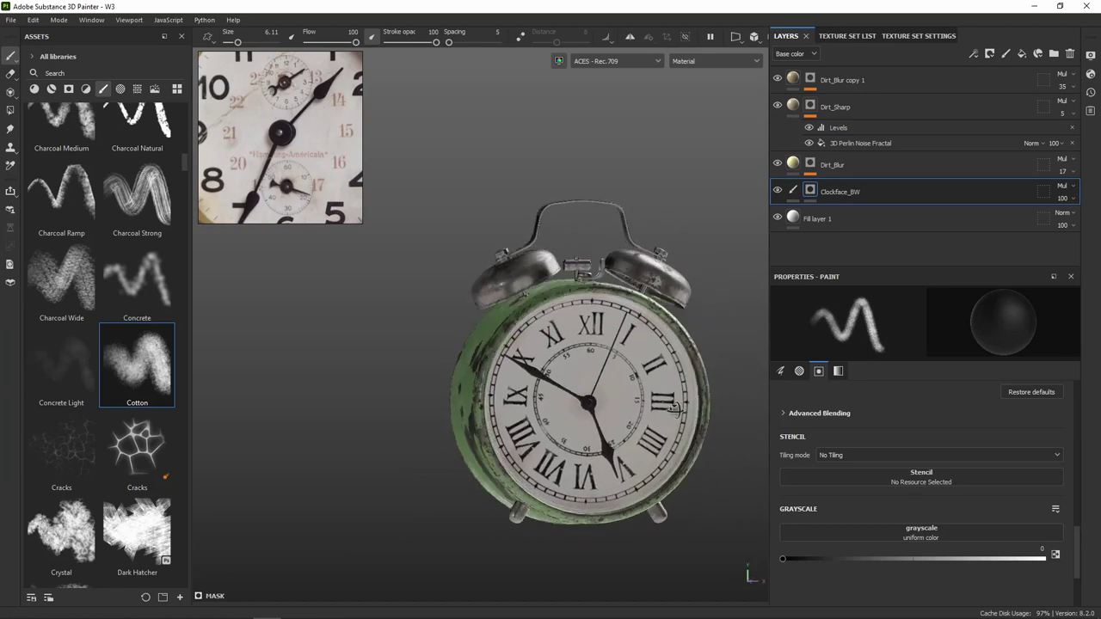
scroll(641, 392, "up", 3)
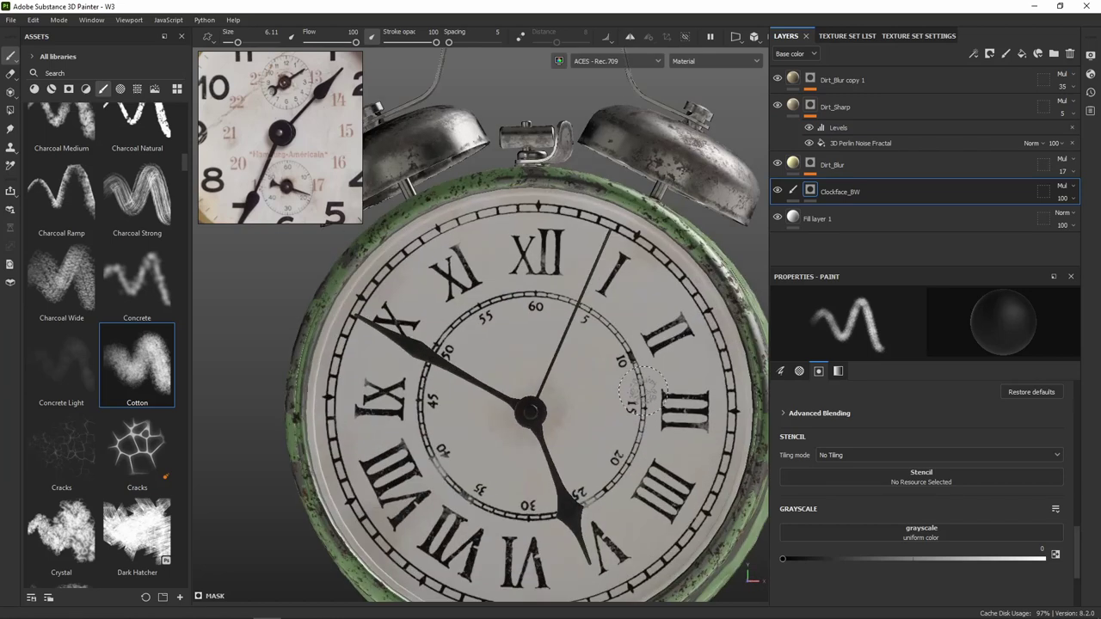
scroll(628, 301, "up", 2)
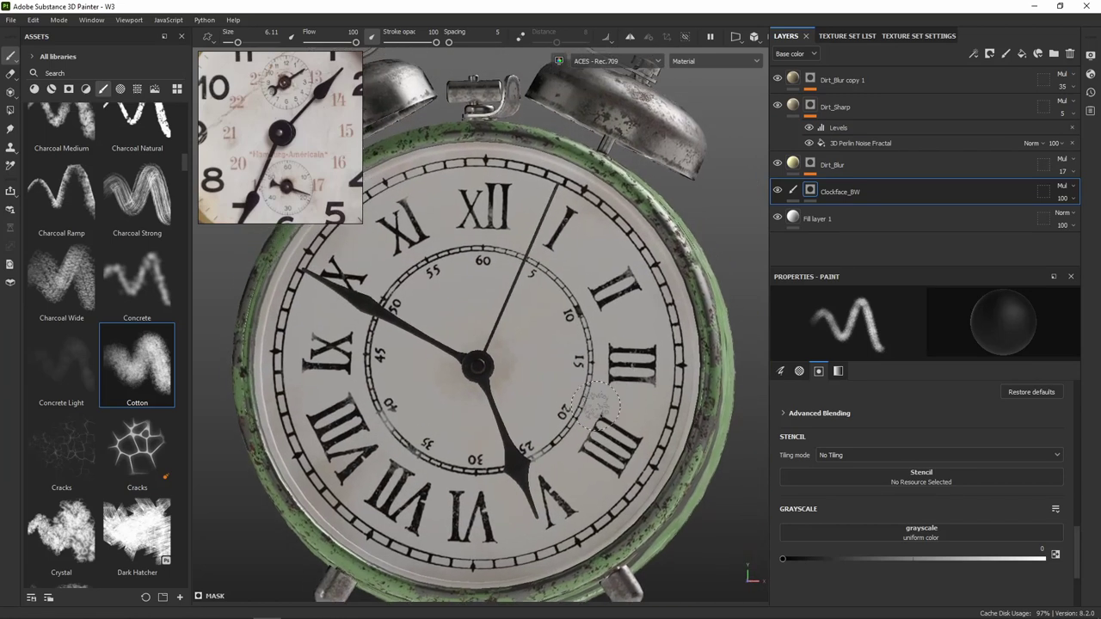
left_click(793, 221)
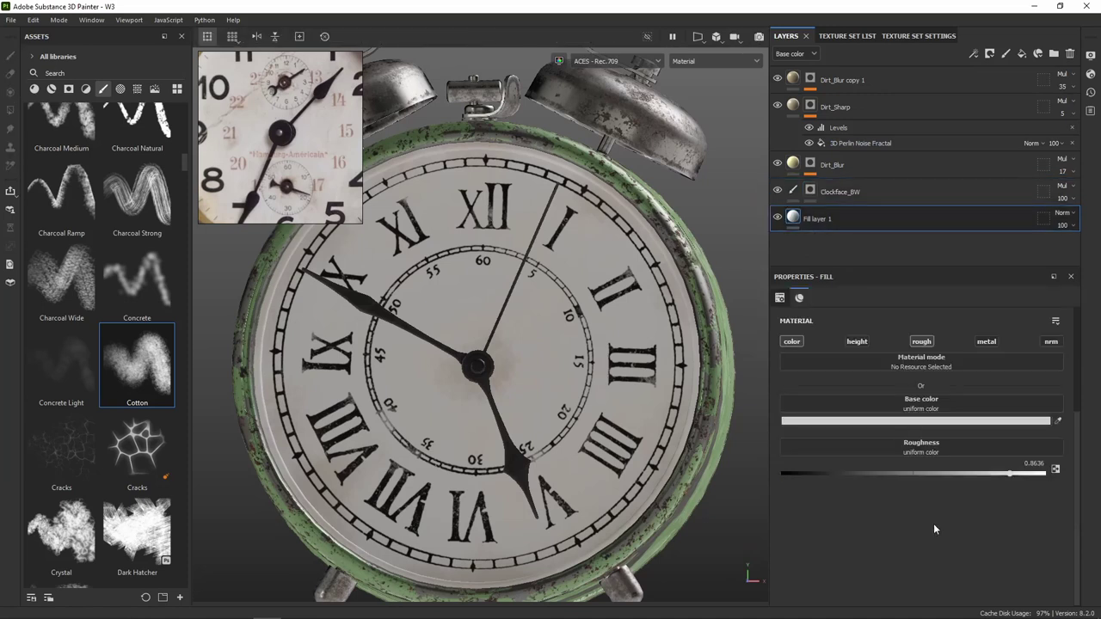
left_click(920, 420)
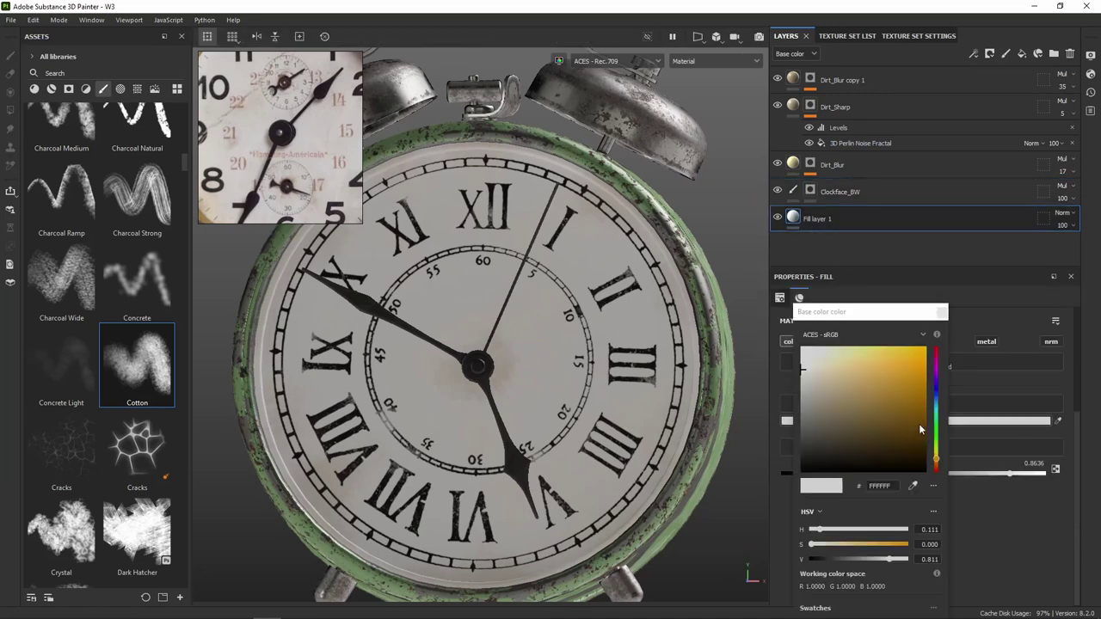
left_click(811, 366)
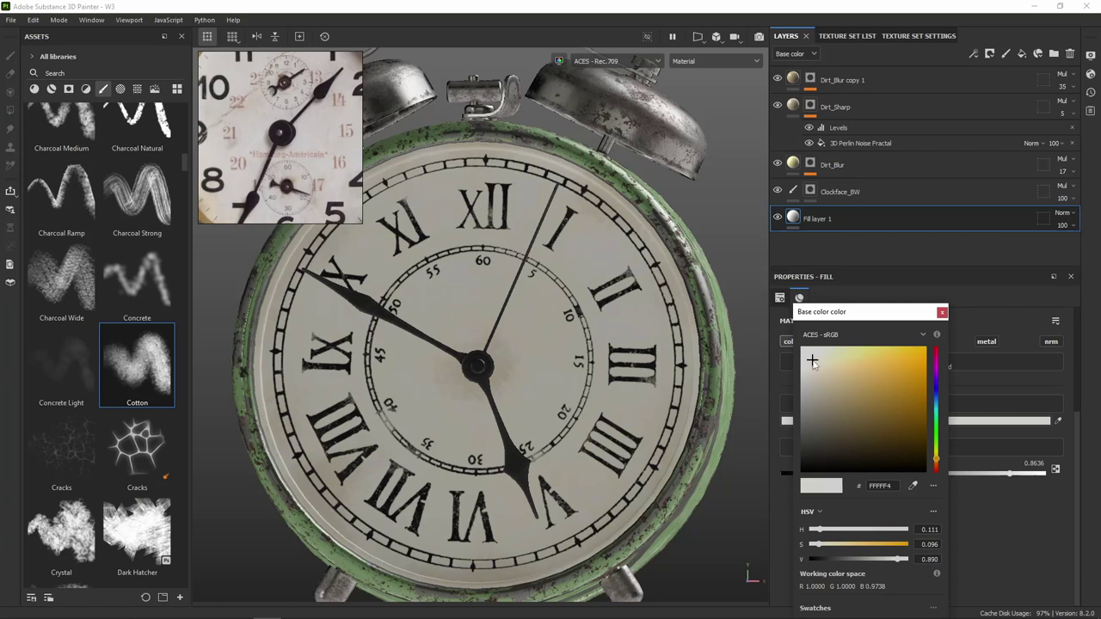
Refine Fill layer 1's base colour to a light warm off-white (FFFFED).
left_click_drag(602, 368, 557, 370, "alt")
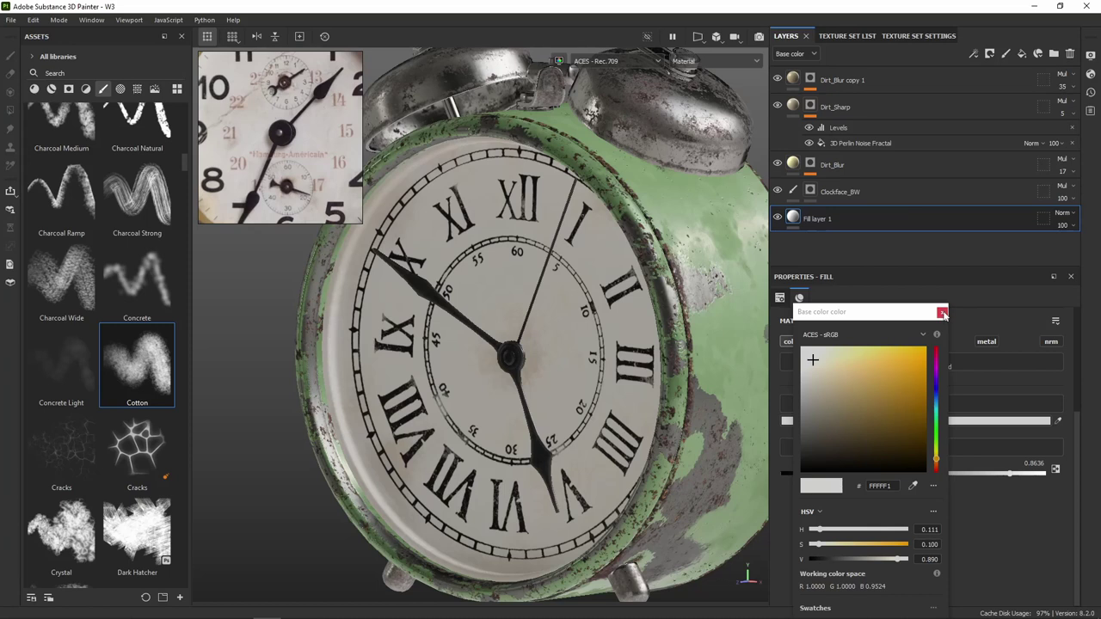
left_click(944, 313)
left_click(948, 422)
left_click(818, 360)
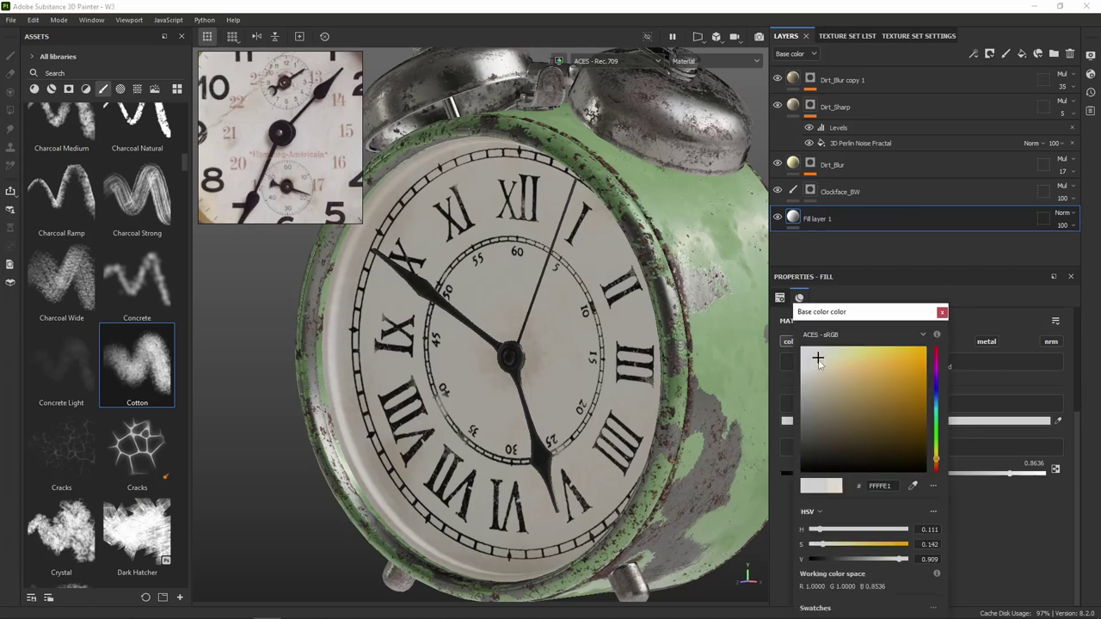
left_click_drag(619, 352, 683, 331, "alt")
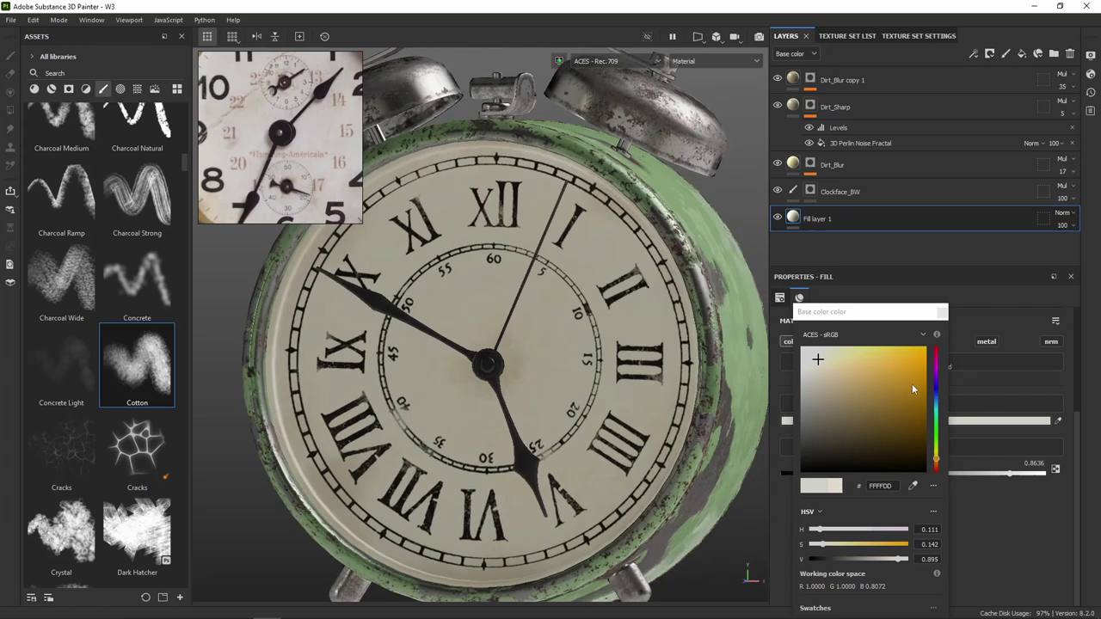
left_click(816, 358)
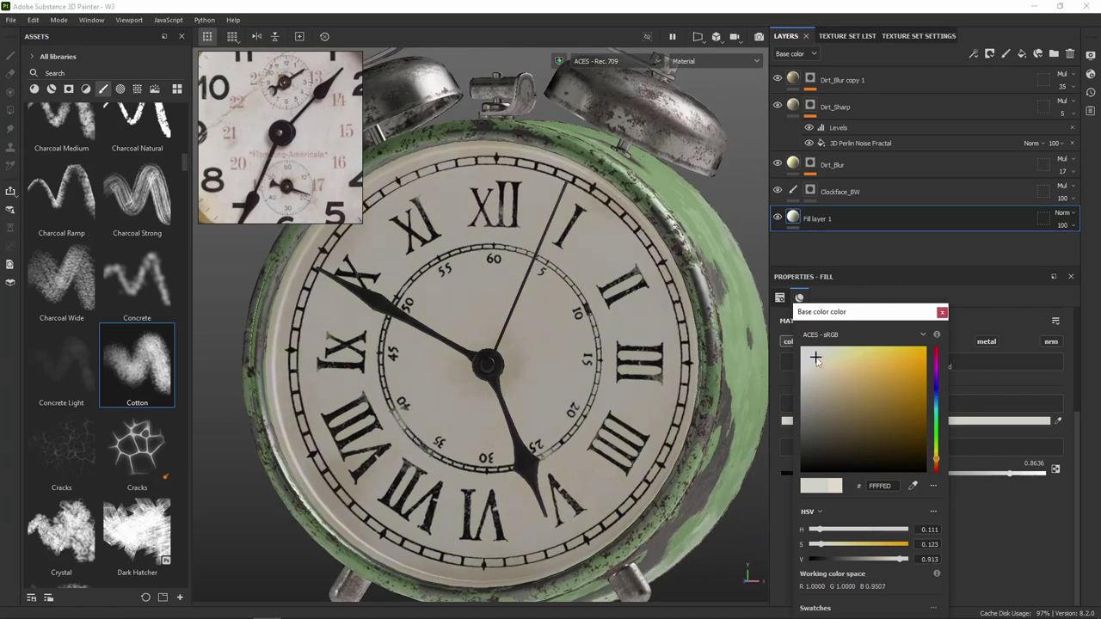
left_click(942, 312)
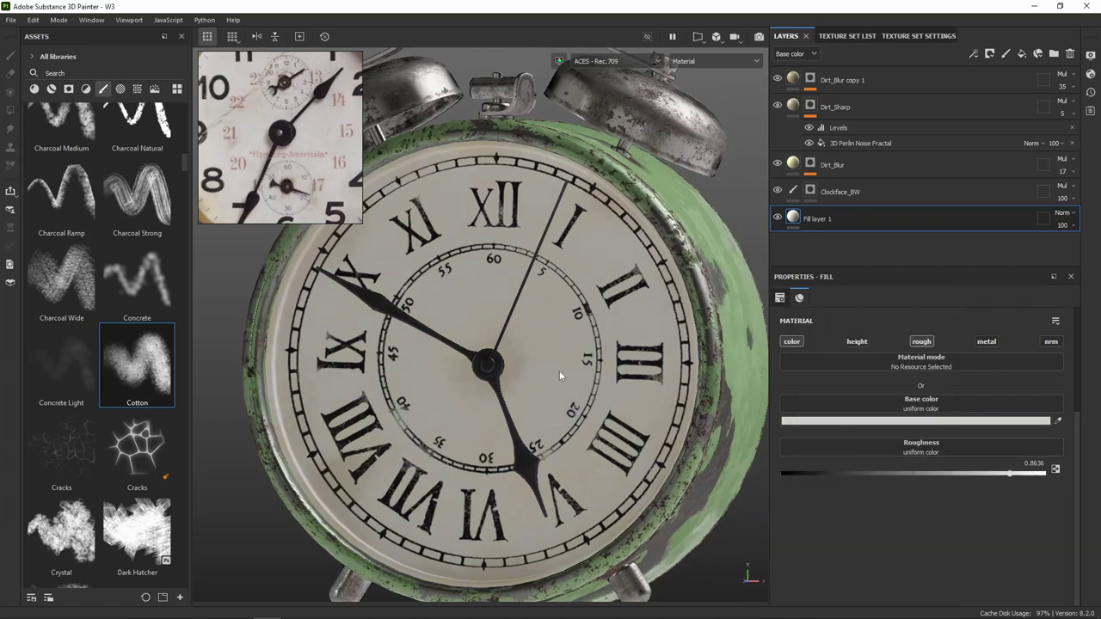
scroll(559, 370, "down", 3)
mouse_move(628, 305)
left_mouse_down("alt")
mouse_move(653, 401)
mouse_move(730, 321)
left_mouse_up("alt")
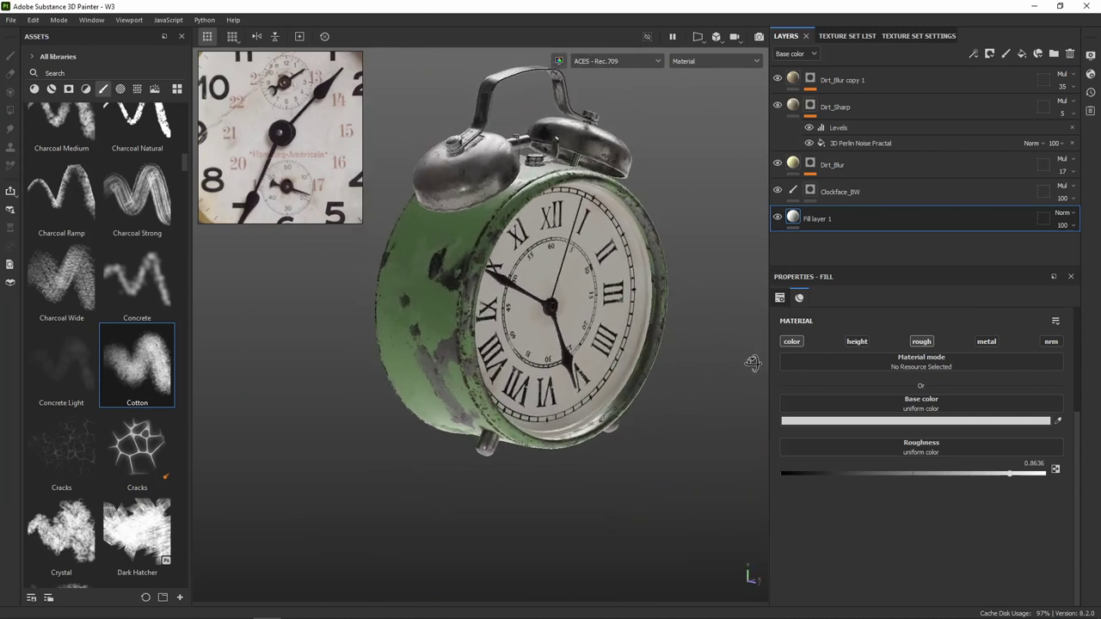
mouse_move(532, 335)
left_mouse_down("alt")
mouse_move(508, 325)
mouse_move(669, 335)
left_mouse_up("alt")
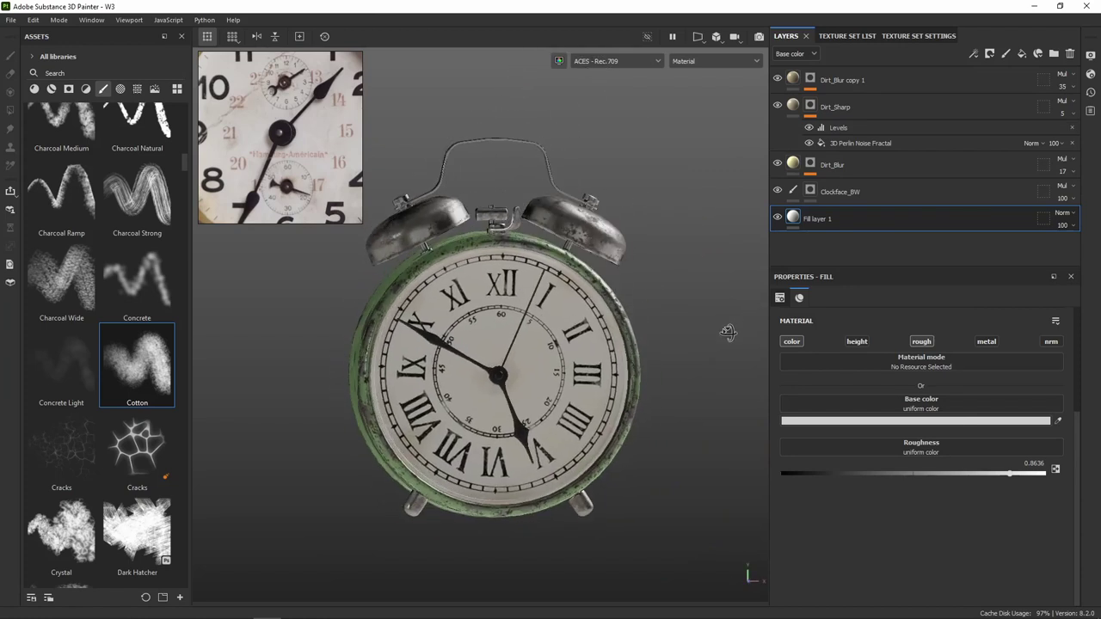
scroll(590, 329, "down", 2)
scroll(317, 178, "down", 1)
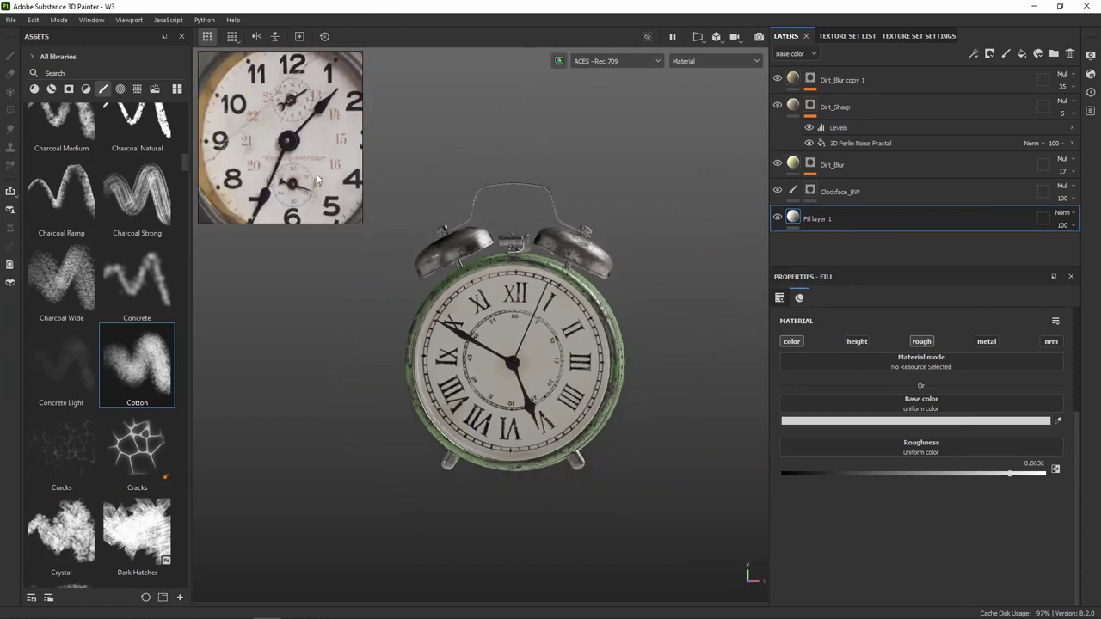
scroll(318, 178, "down", 1)
Toggle the Dirt_Blur copy 1 layer's visibility and rename it Dirt.
left_click(778, 80)
double_click(828, 79)
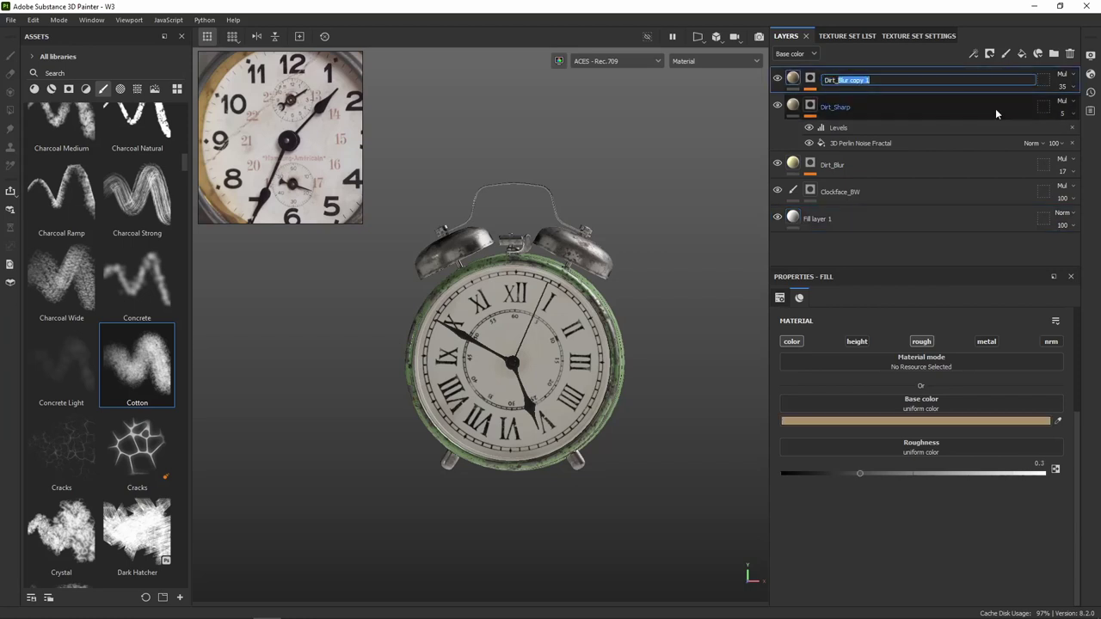
key("BackSpace")
key("Return")
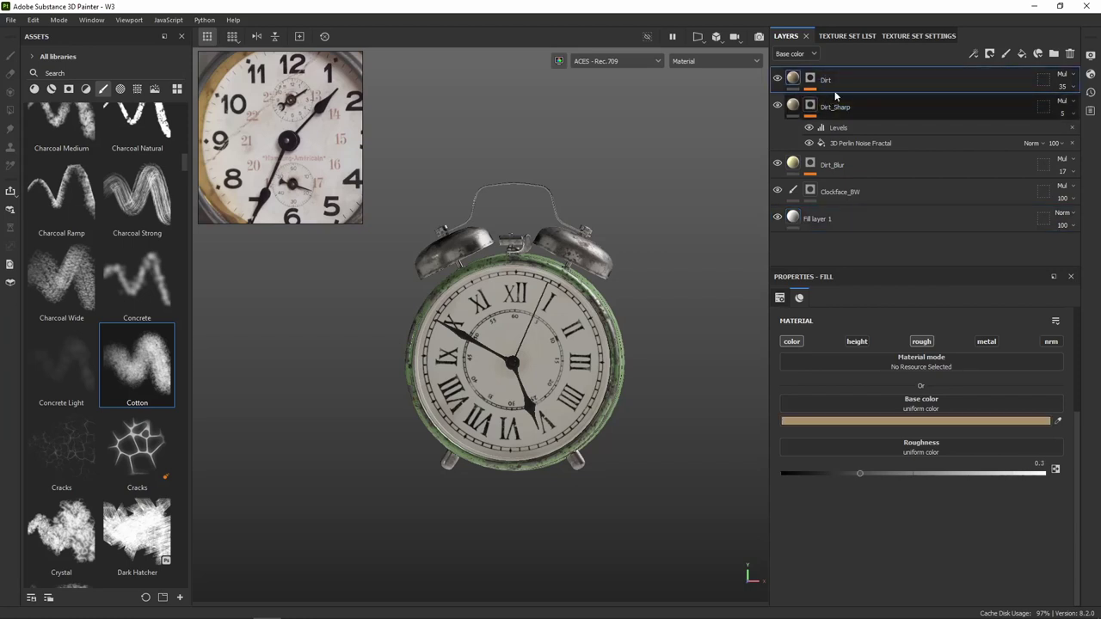
Raise the Dirt layer's opacity from 35 to 40.
left_click(1063, 87)
left_click_drag(1064, 110, 1066, 111)
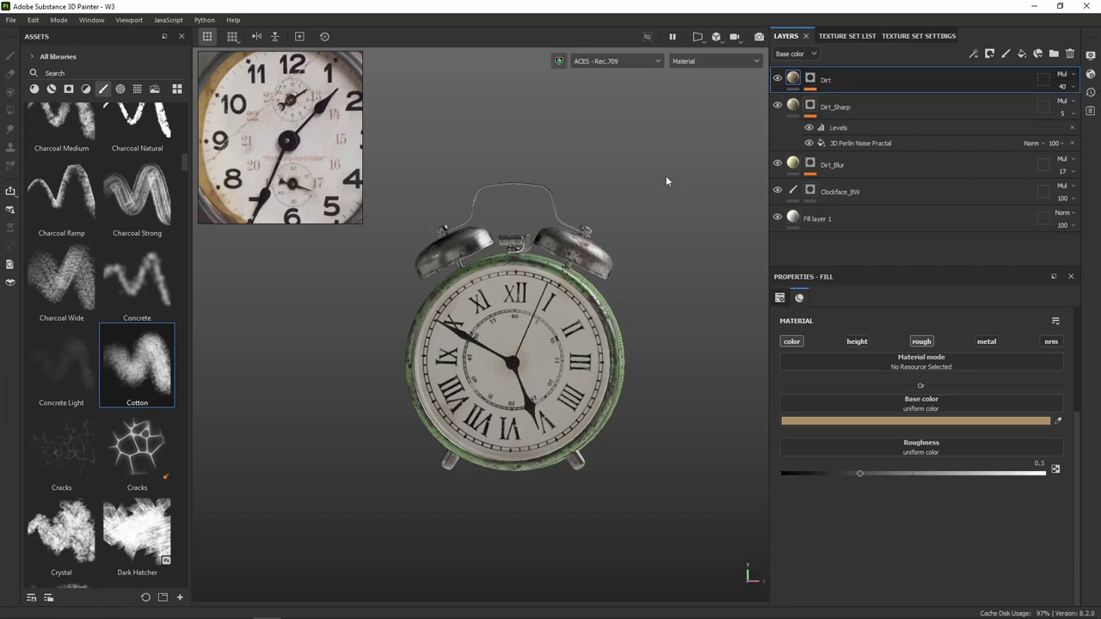
mouse_move(666, 176)
left_mouse_down("alt")
mouse_move(723, 151)
mouse_move(570, 297)
left_mouse_up("alt")
scroll(561, 261, "up", 5)
scroll(561, 261, "up", 3)
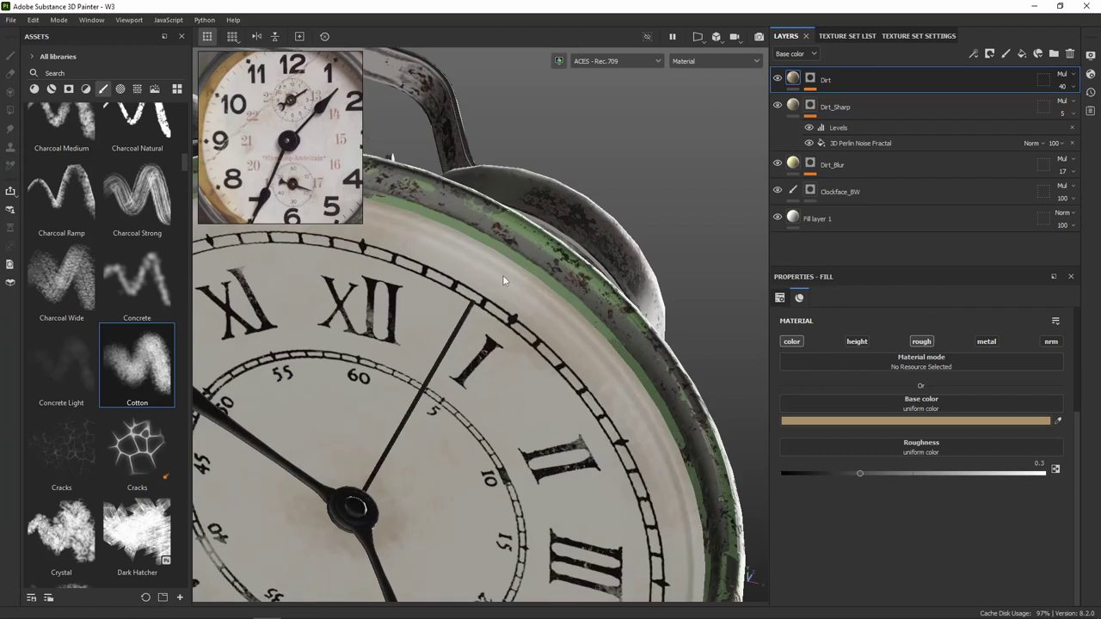
Paint white into the Dirt layer's mask around the clock's rim, orbiting to reach all sides.
left_click(808, 79)
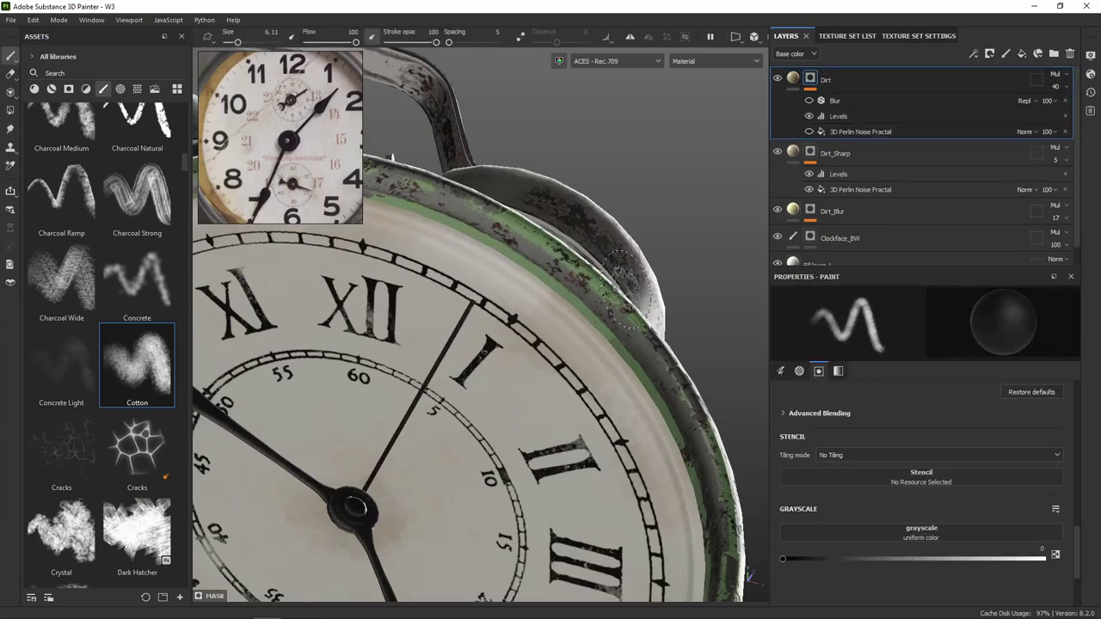
key("x")
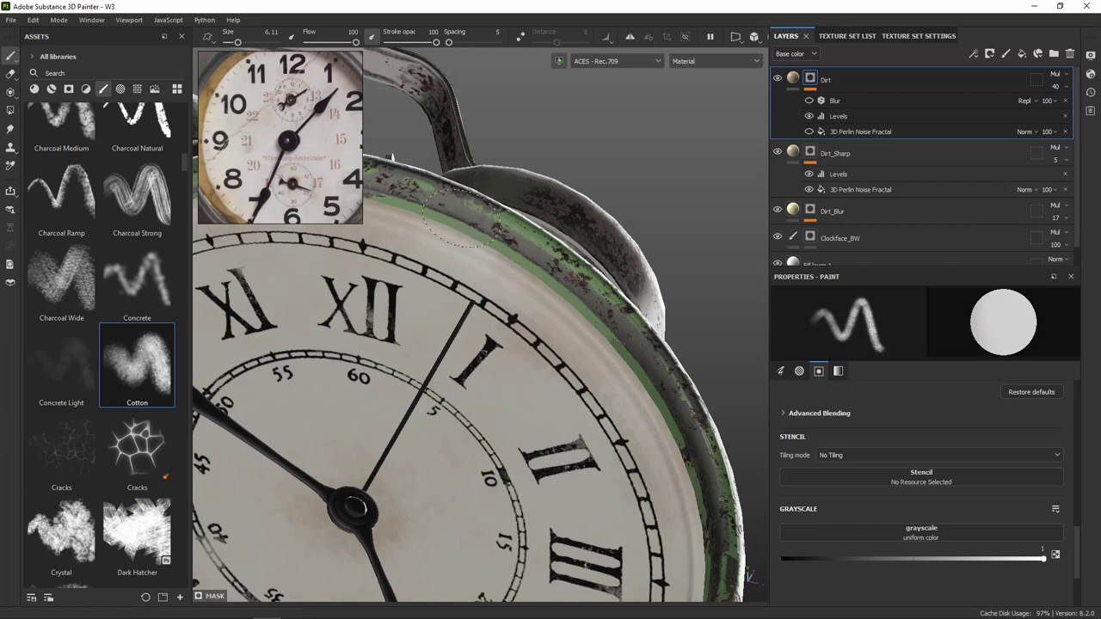
left_click_drag(490, 251, 586, 346, "alt")
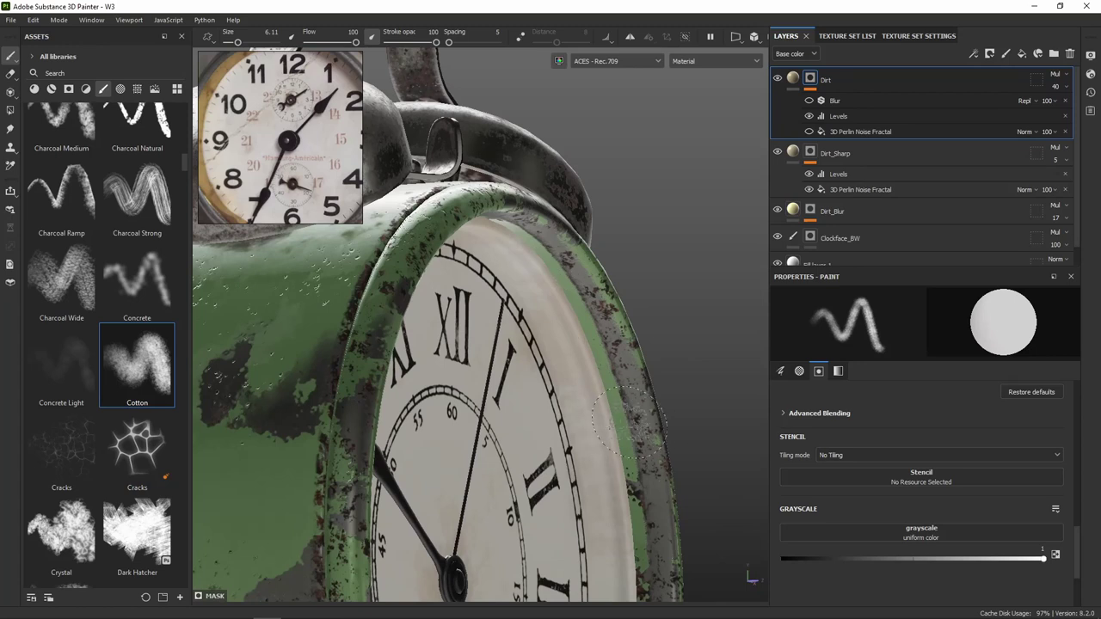
left_click_drag(626, 465, 538, 327, "alt")
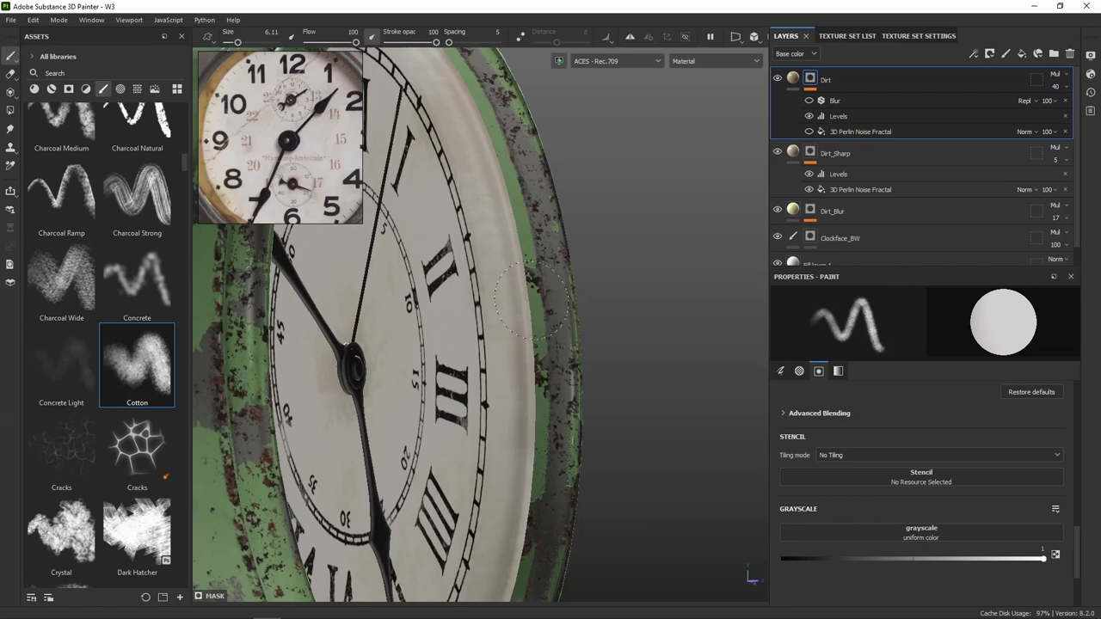
left_click_drag(538, 292, 532, 301, "alt")
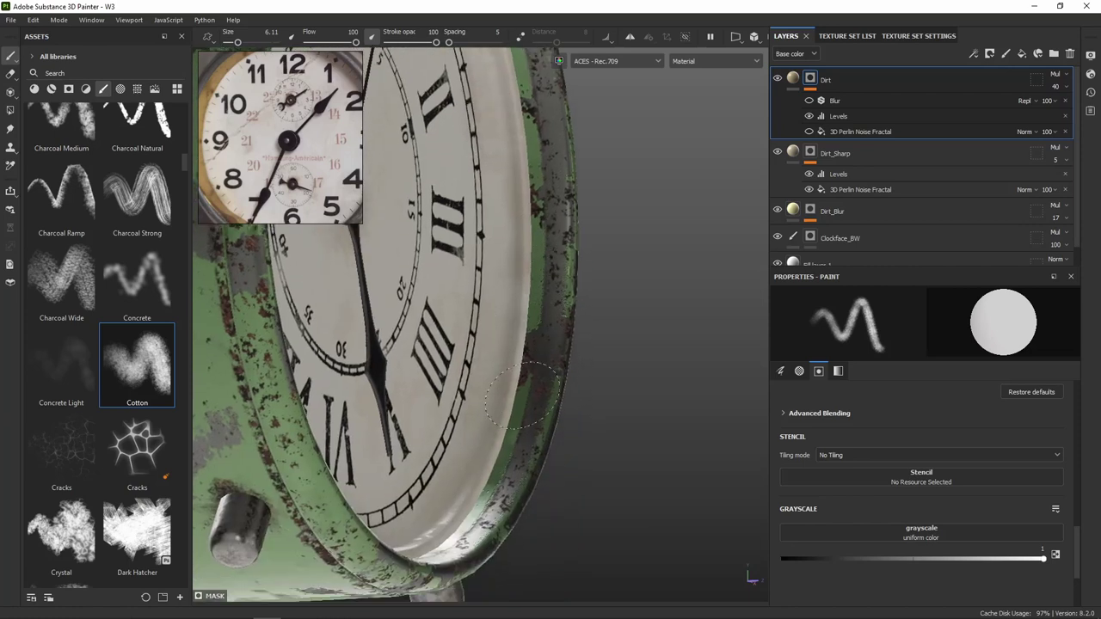
left_click_drag(523, 394, 389, 324, "alt")
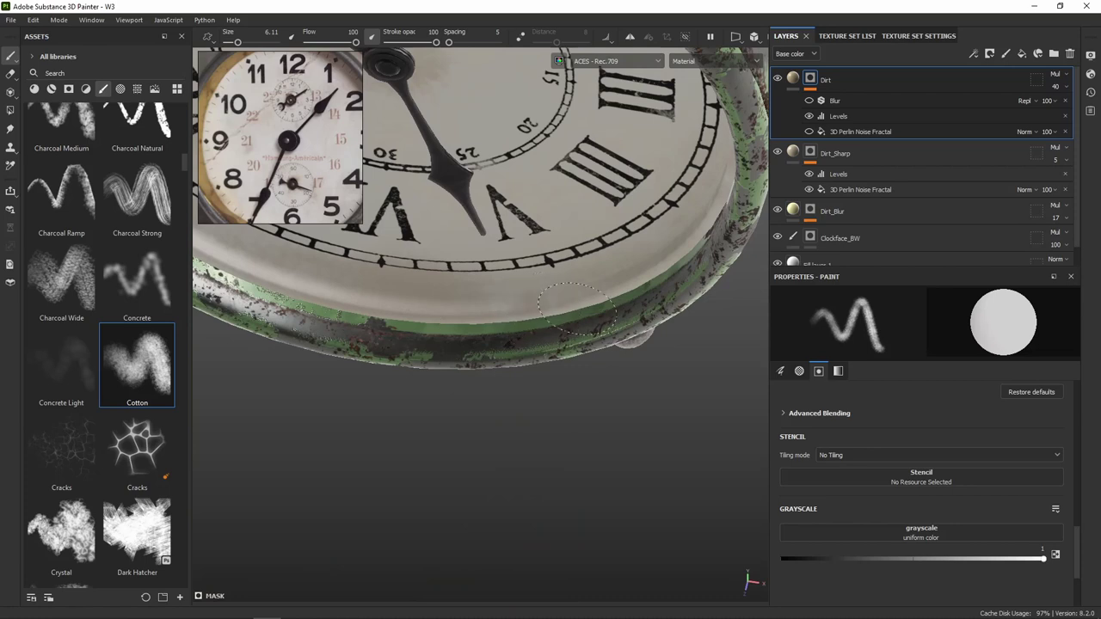
left_click_drag(479, 318, 464, 280, "alt")
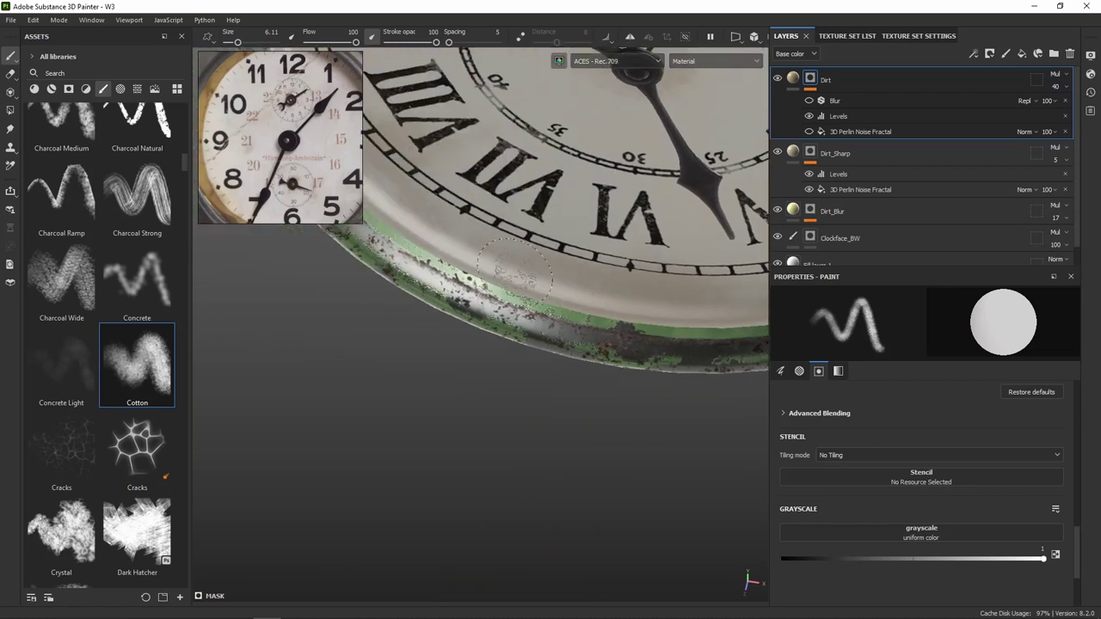
mouse_move(618, 325)
left_mouse_down("alt")
mouse_move(541, 216)
mouse_move(480, 217)
left_mouse_up("alt")
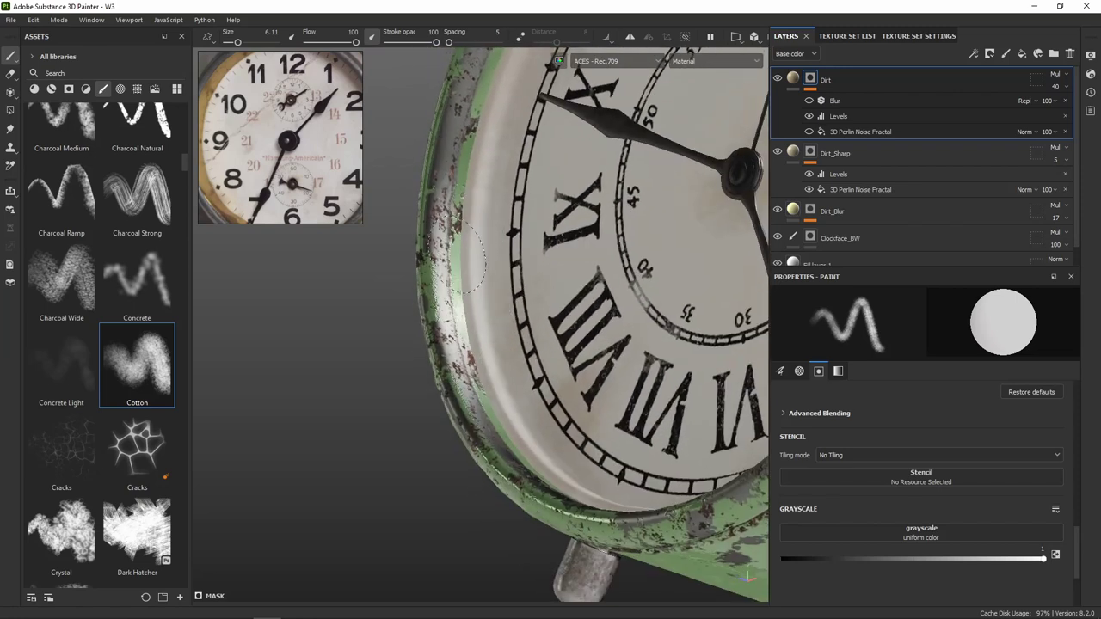
mouse_move(463, 276)
left_mouse_down("alt")
mouse_move(596, 189)
mouse_move(497, 206)
left_mouse_up("alt")
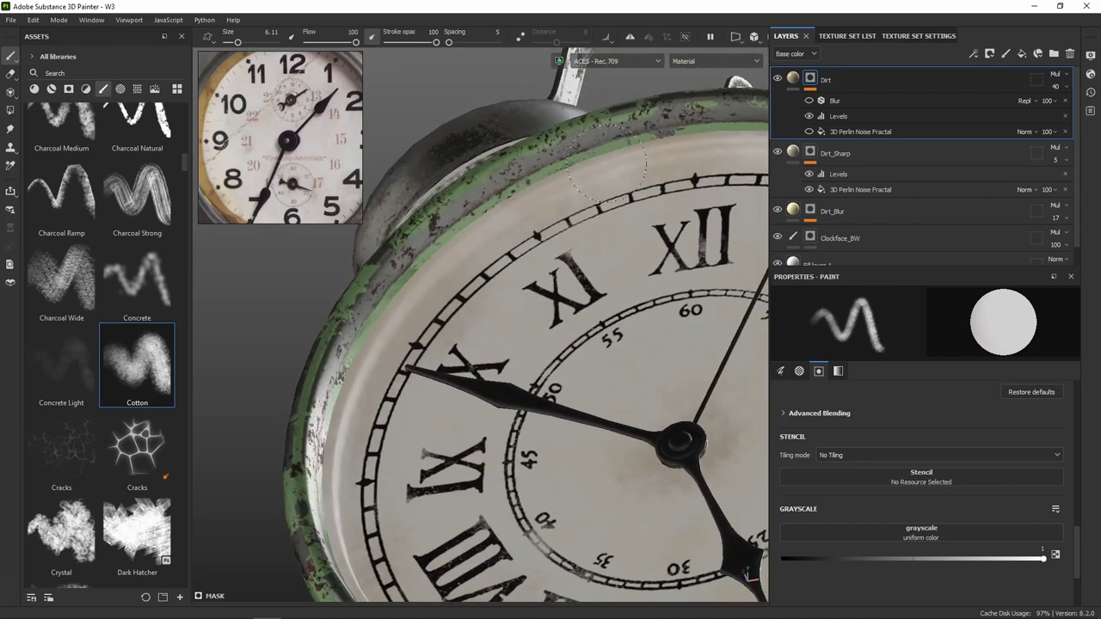
mouse_move(631, 263)
left_mouse_down("alt")
mouse_move(568, 262)
mouse_move(580, 262)
mouse_move(555, 397)
mouse_move(593, 400)
mouse_move(494, 411)
mouse_move(522, 415)
mouse_move(456, 405)
mouse_move(550, 378)
mouse_move(738, 295)
mouse_move(607, 316)
mouse_move(581, 294)
left_mouse_up("alt")
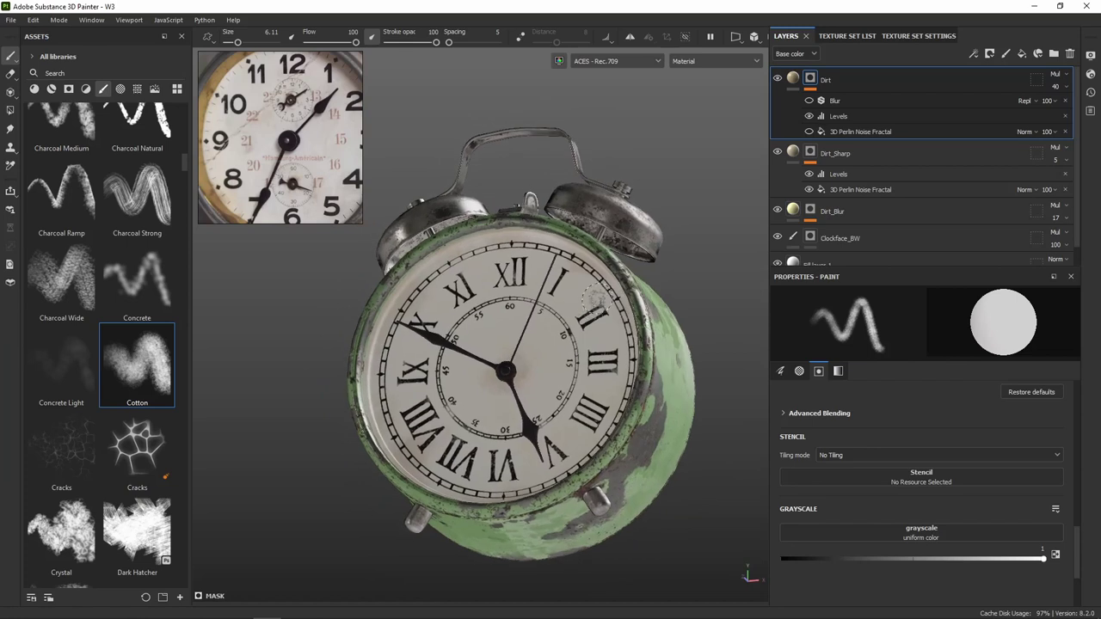